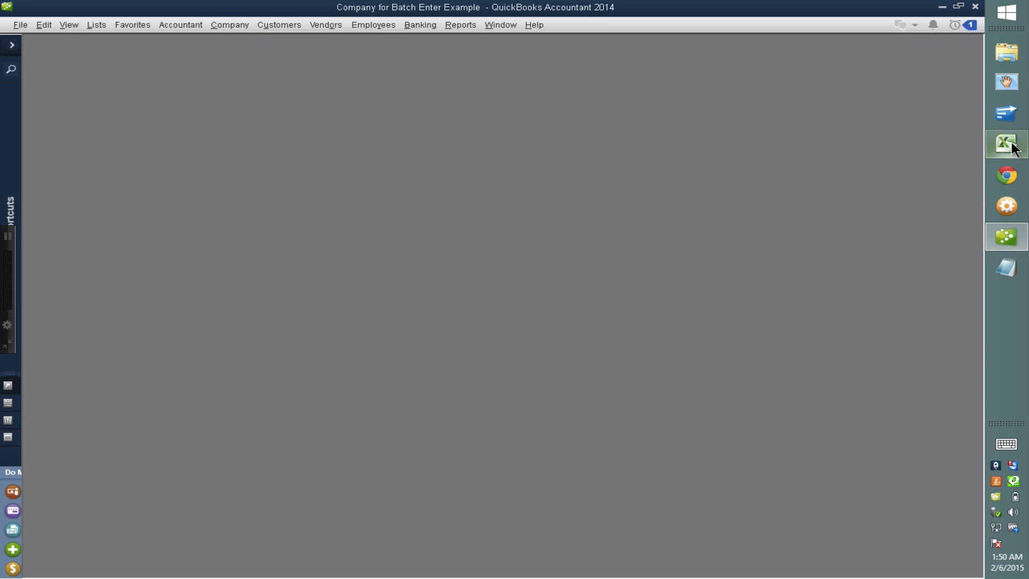
Switch from QuickBooks to the CHASE BANK CSV.csv workbook in Excel
{"action": "left_click", "coordinate": [1007, 145]}
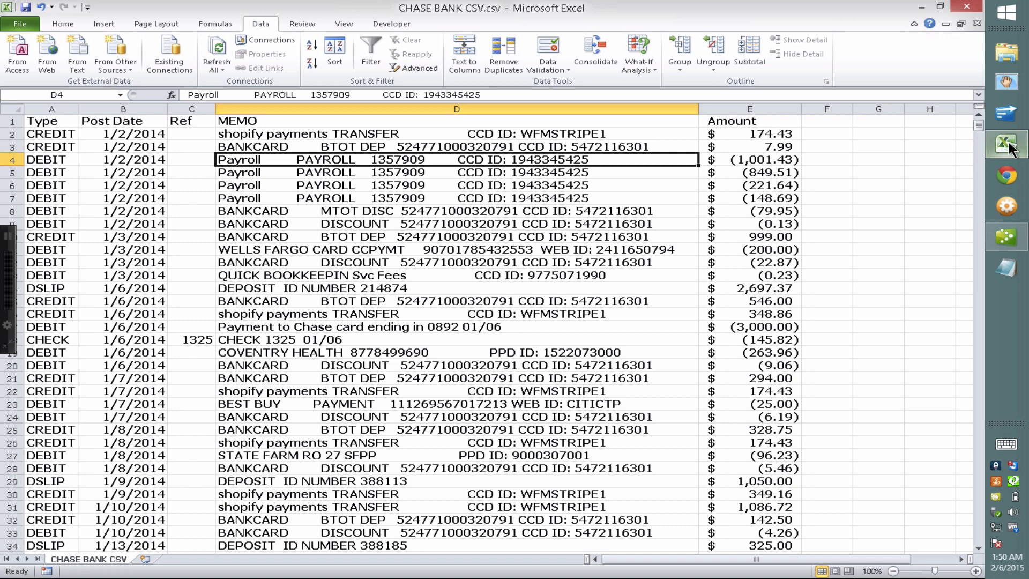
Look over the bank transactions and select the first memo in cell D2
{"action": "left_click", "coordinate": [121, 134]}
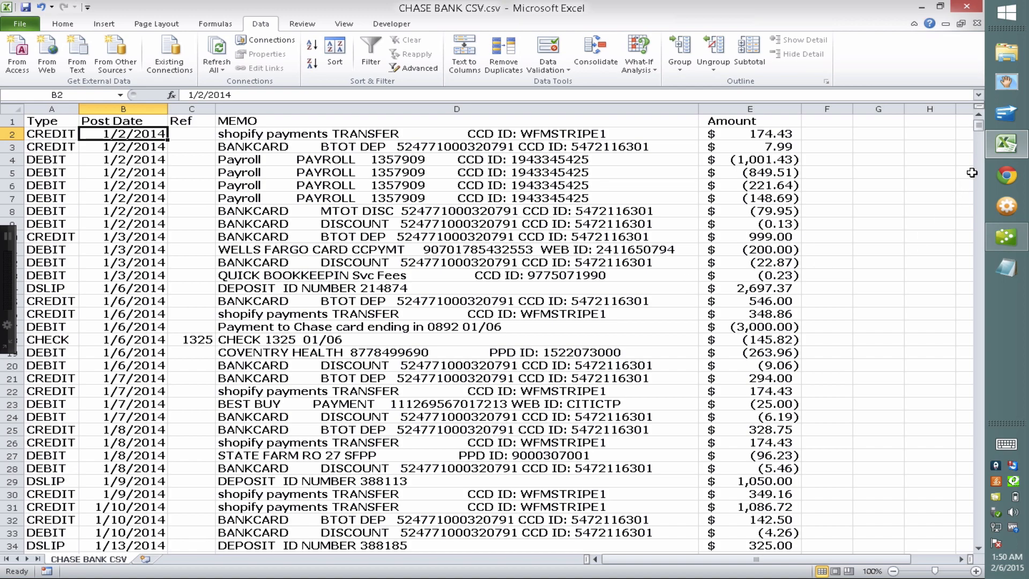
{"action": "left_click_drag", "start_coordinate": [979, 124], "coordinate": [979, 536]}
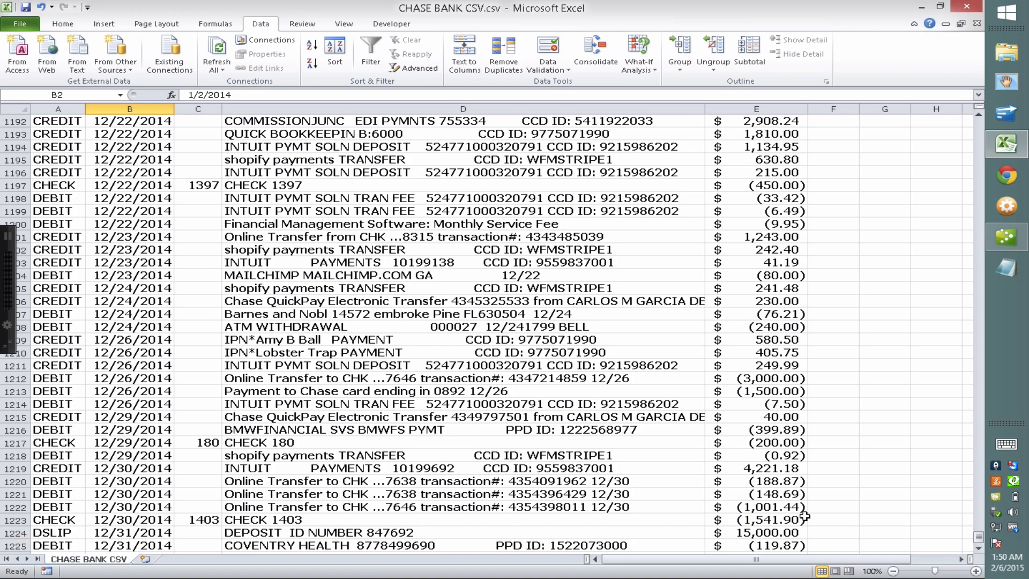
{"action": "left_click_drag", "start_coordinate": [983, 538], "coordinate": [973, 116]}
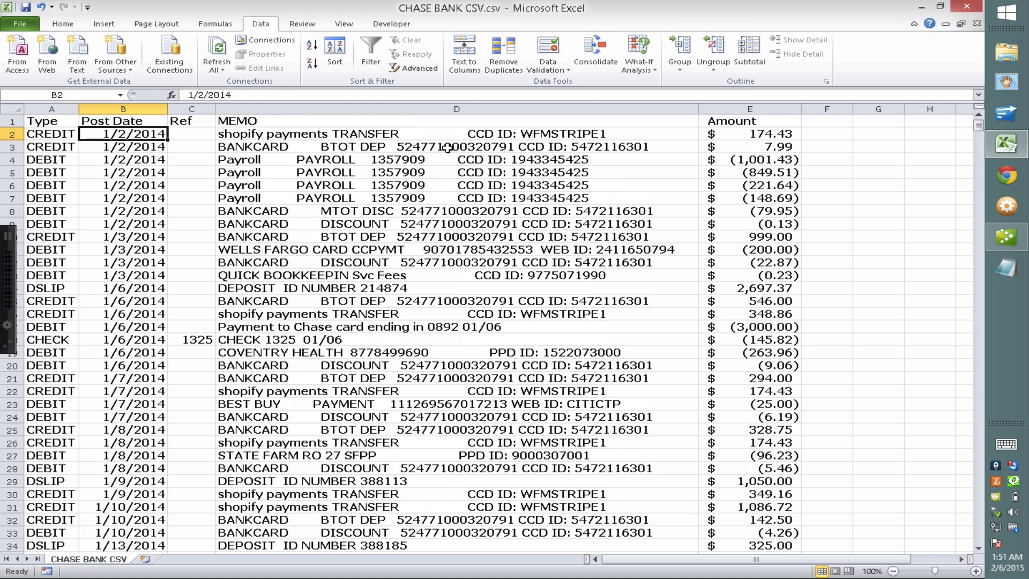
{"action": "left_click", "coordinate": [481, 185]}
{"action": "left_click", "coordinate": [487, 138]}
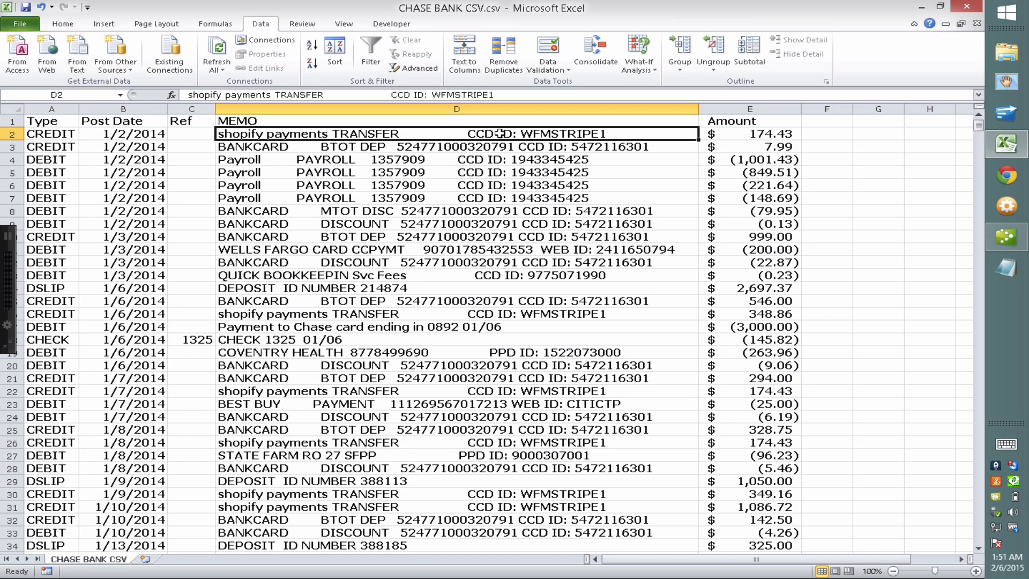
Copy the 'CCD ID: WFMSTRIPE1' text from D2 and select the whole MEMO column
{"action": "key", "text": "F2"}
{"action": "left_click_drag", "start_coordinate": [468, 133], "coordinate": [609, 134]}
{"action": "right_click", "coordinate": [577, 136]}
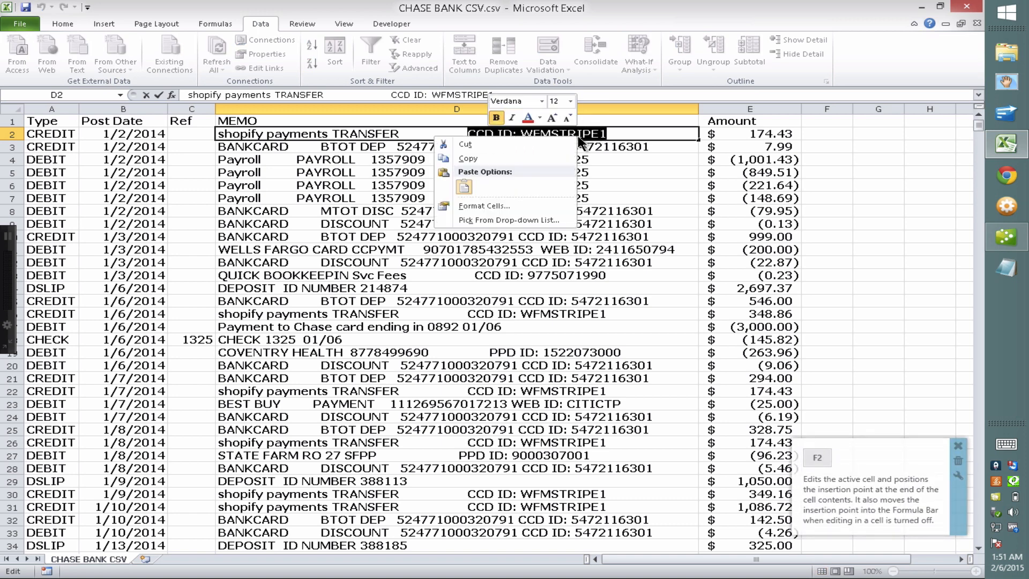
{"action": "left_click", "coordinate": [543, 151]}
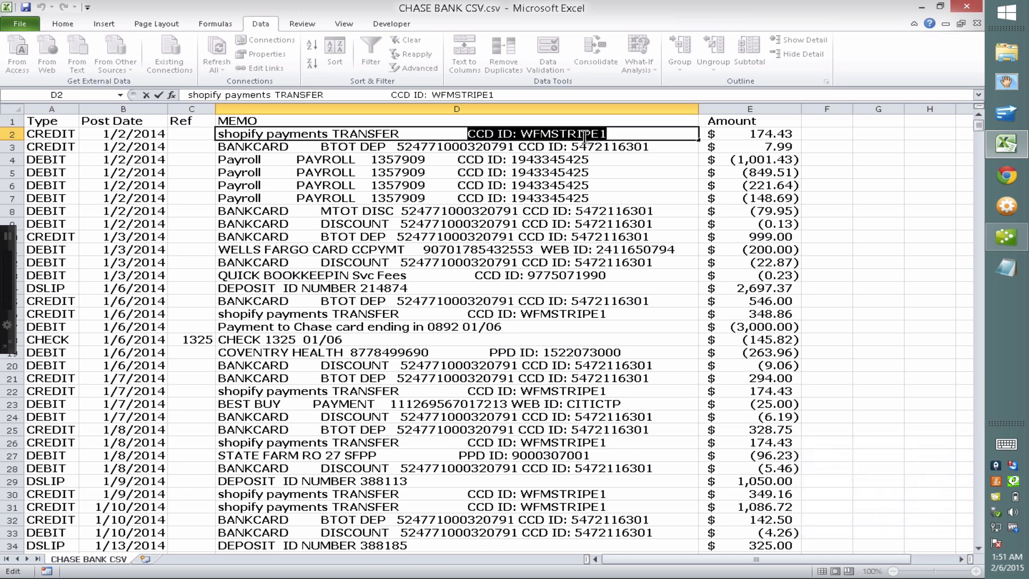
{"action": "left_click", "coordinate": [566, 160]}
{"action": "left_click", "coordinate": [572, 262]}
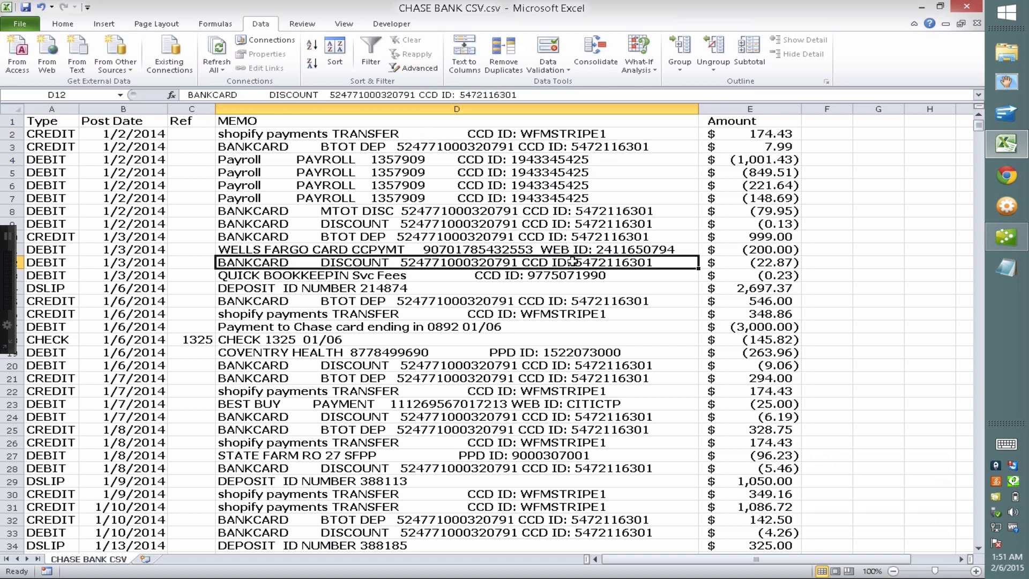
{"action": "left_click", "coordinate": [569, 302]}
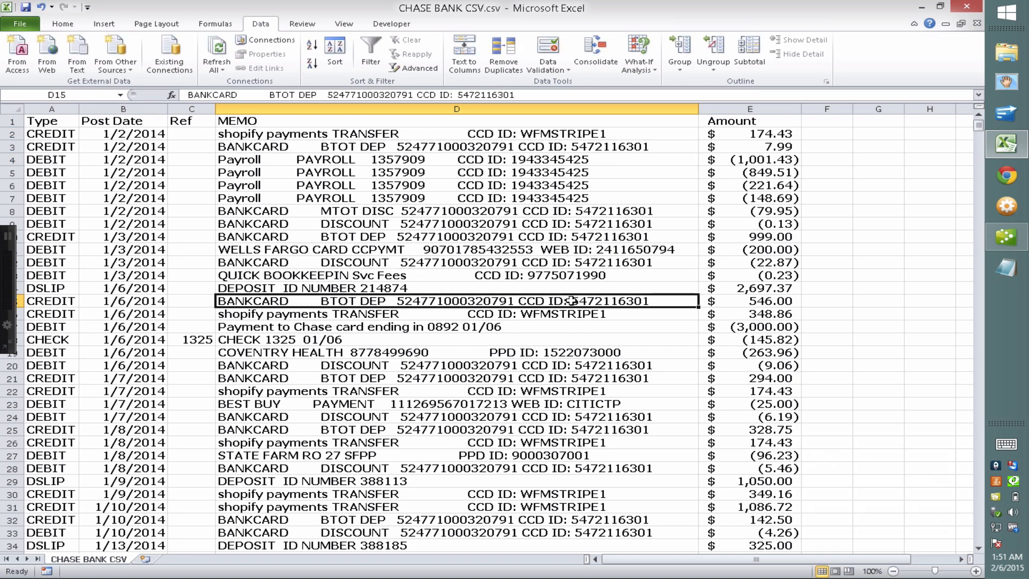
{"action": "left_click", "coordinate": [459, 106]}
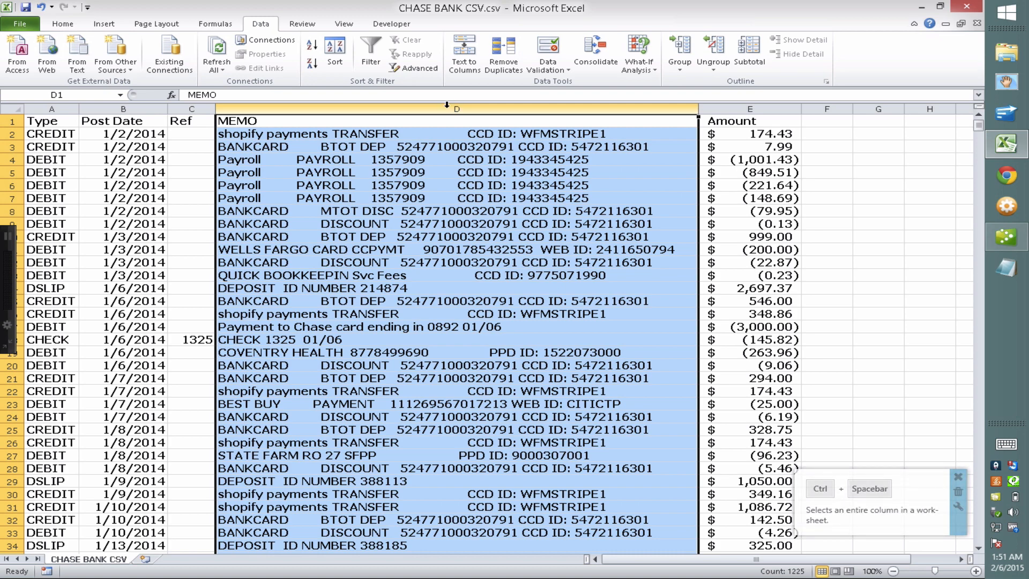
Open Find and Replace and paste 'CCD ID: WFMSTRIPE1' into Find what
{"action": "key", "text": "ctrl+f"}
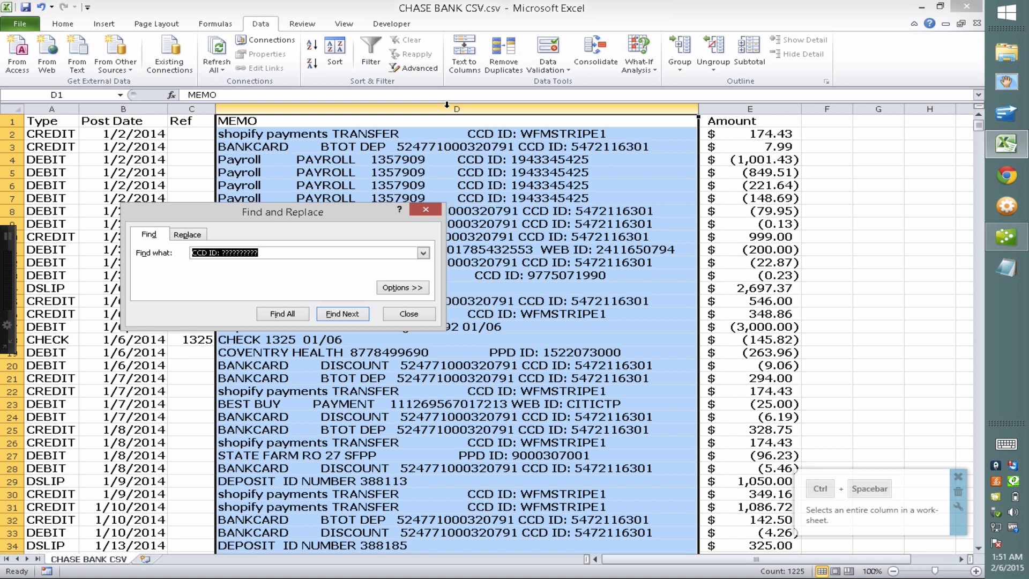
{"action": "left_click", "coordinate": [187, 234]}
{"action": "left_click_drag", "start_coordinate": [268, 254], "coordinate": [145, 236]}
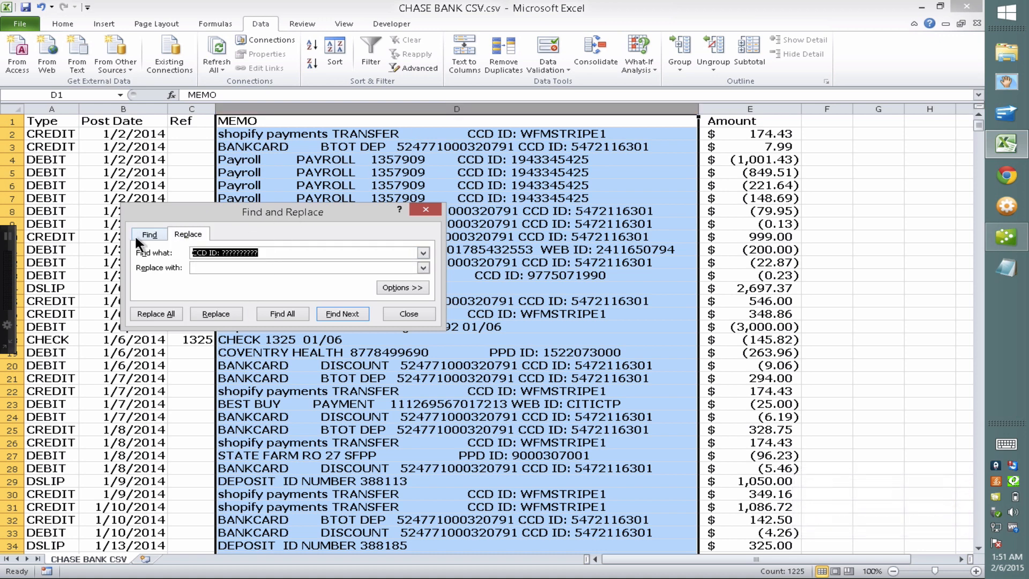
{"action": "key", "text": "ctrl+v"}
{"action": "left_click_drag", "start_coordinate": [266, 210], "coordinate": [781, 164]}
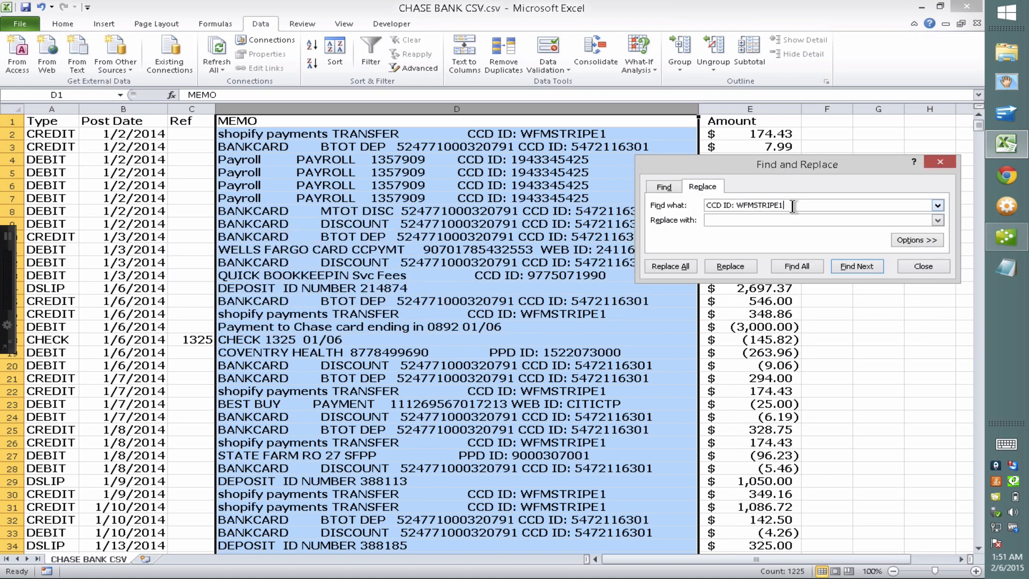
{"action": "left_click_drag", "start_coordinate": [792, 206], "coordinate": [684, 203]}
{"action": "left_click", "coordinate": [728, 221]}
{"action": "left_click_drag", "start_coordinate": [737, 206], "coordinate": [780, 206]}
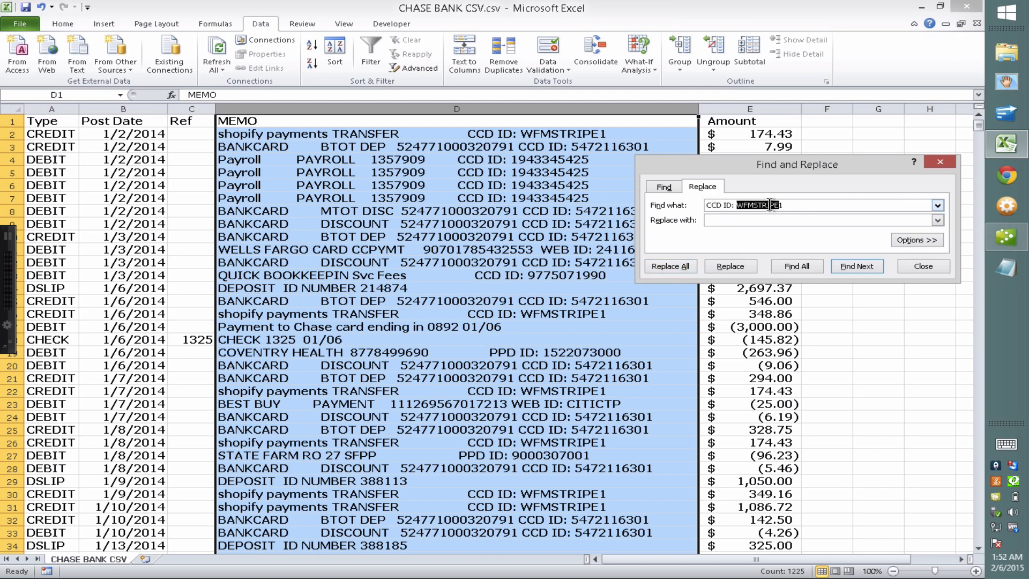
{"action": "left_click", "coordinate": [743, 206]}
{"action": "left_click_drag", "start_coordinate": [743, 207], "coordinate": [787, 204]}
{"action": "double_click", "coordinate": [787, 205]}
Replace 'CCD ID: ??????????' with nothing, removing all 688 matches
{"action": "type", "text": "??"}
{"action": "left_click_drag", "start_coordinate": [735, 206], "coordinate": [780, 211]}
{"action": "left_click", "coordinate": [777, 207]}
{"action": "left_click_drag", "start_coordinate": [778, 205], "coordinate": [690, 210]}
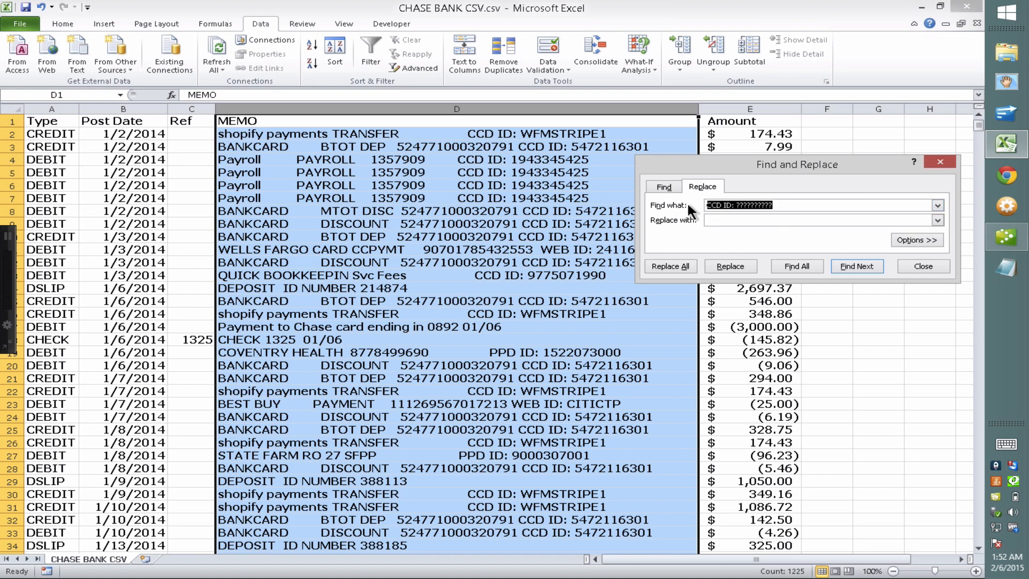
{"action": "left_click", "coordinate": [727, 220]}
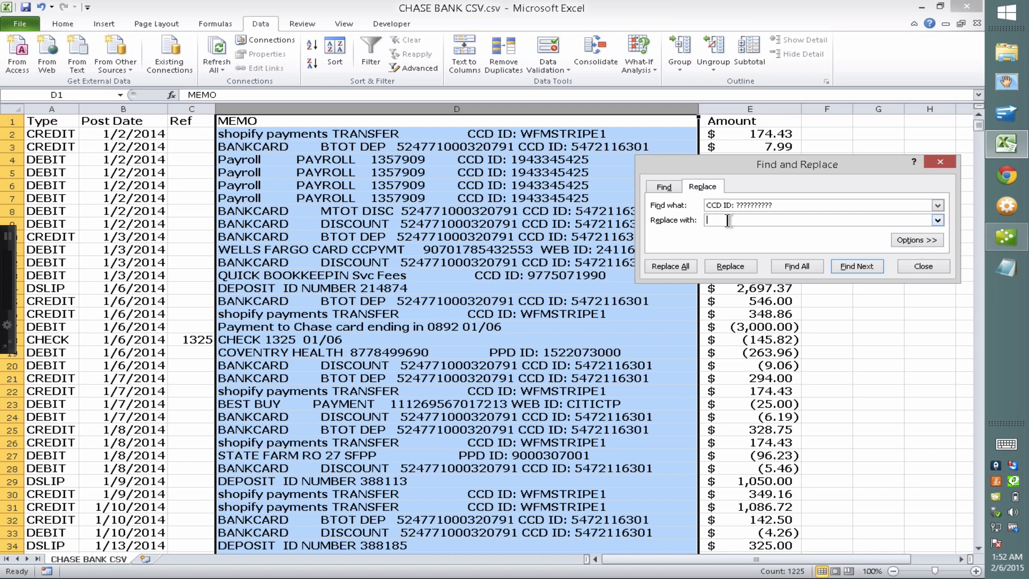
{"action": "left_click", "coordinate": [671, 265]}
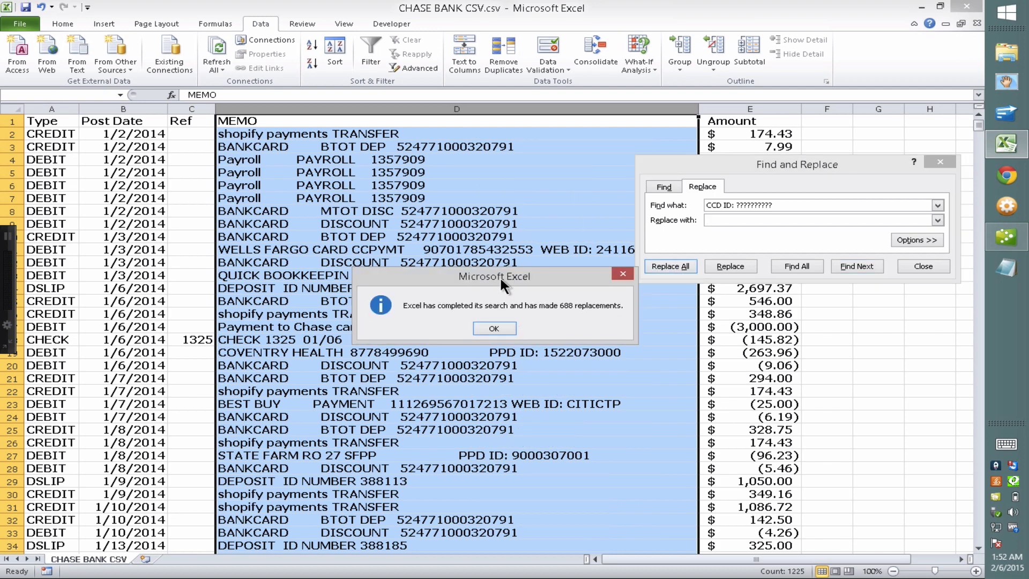
{"action": "left_click_drag", "start_coordinate": [499, 275], "coordinate": [296, 133]}
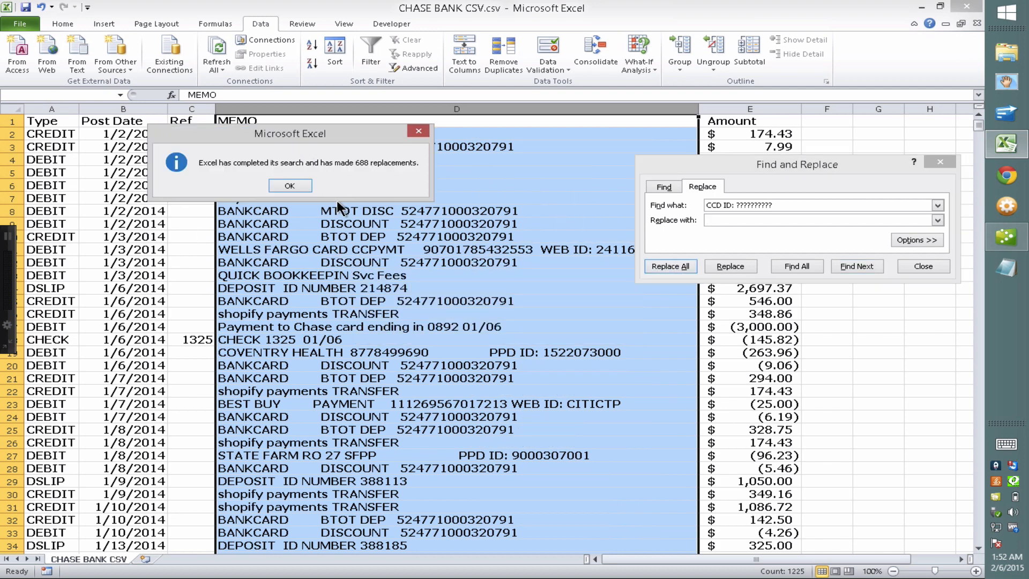
{"action": "left_click", "coordinate": [291, 186]}
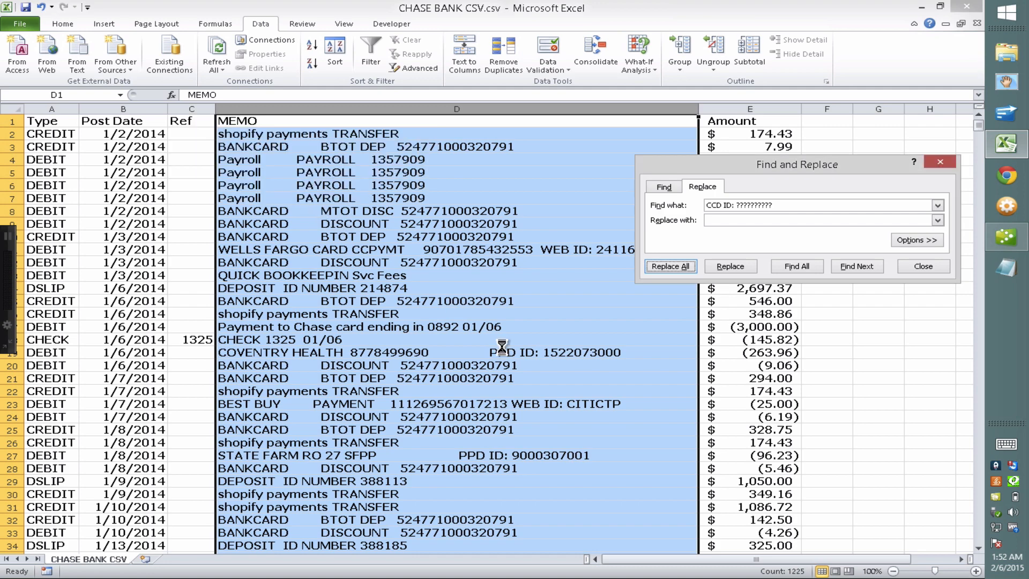
{"action": "left_click", "coordinate": [572, 250]}
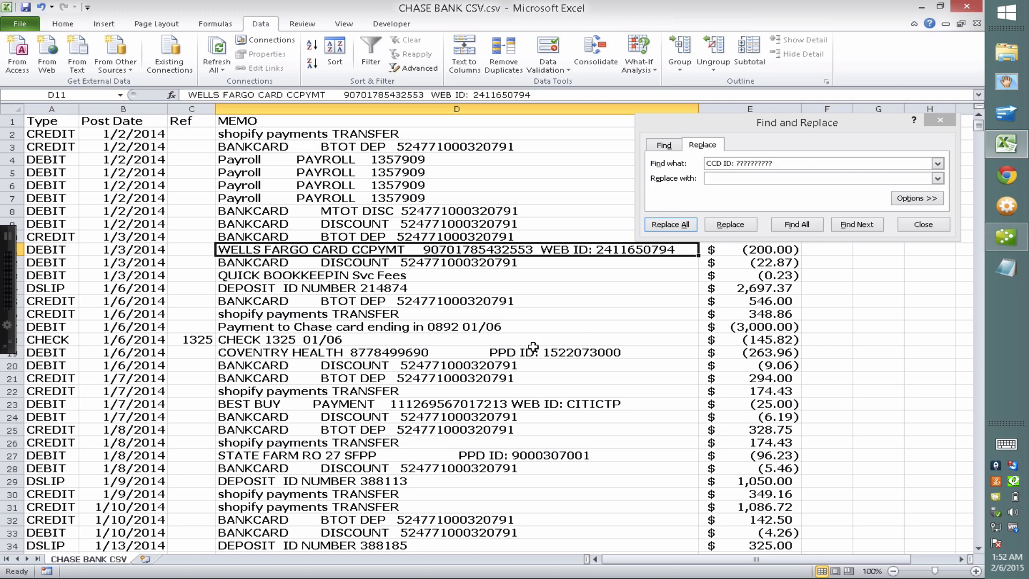
Replace 'WEB ID: ??????????' with nothing, removing 55 occurrences
{"action": "left_click", "coordinate": [508, 352]}
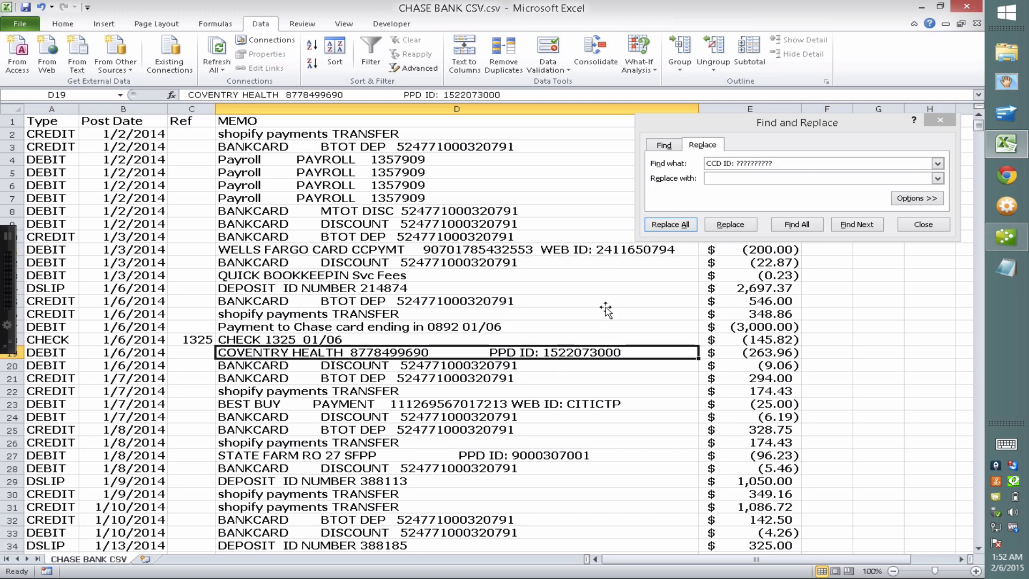
{"action": "left_click", "coordinate": [725, 161]}
{"action": "left_click_drag", "start_coordinate": [722, 163], "coordinate": [696, 163]}
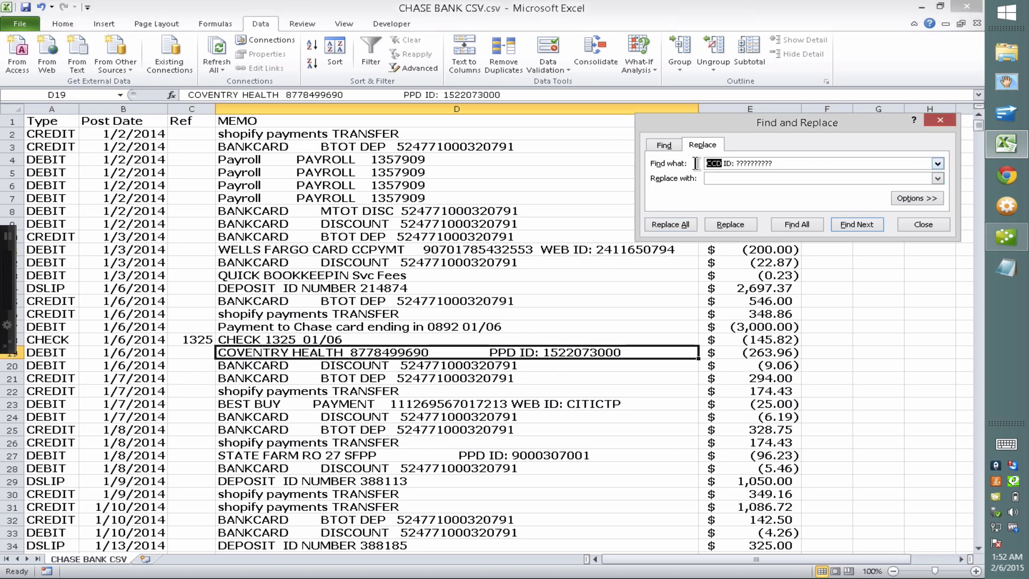
{"action": "type", "text": "WEB"}
{"action": "left_click", "coordinate": [680, 221]}
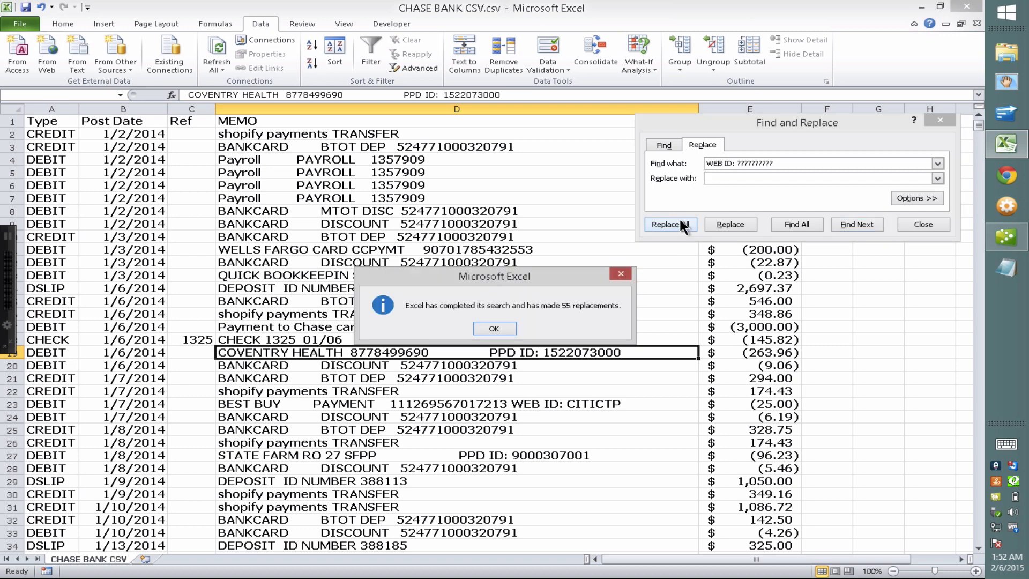
{"action": "left_click", "coordinate": [491, 327]}
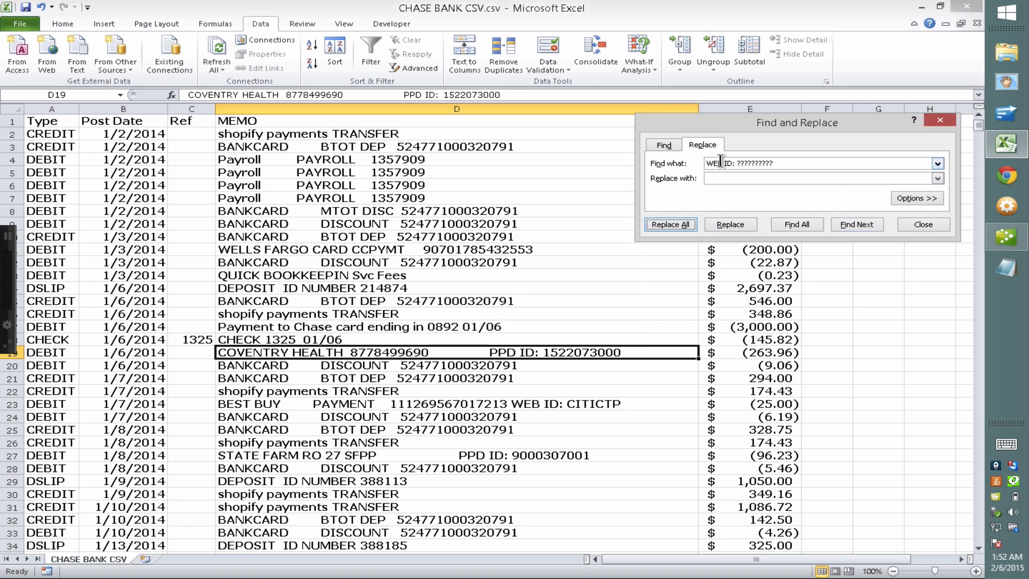
Replace 'PPD ID: ??????????' with nothing, removing 61 occurrences
{"action": "left_click_drag", "start_coordinate": [719, 163], "coordinate": [685, 163]}
{"action": "key", "text": "BackSpace"}
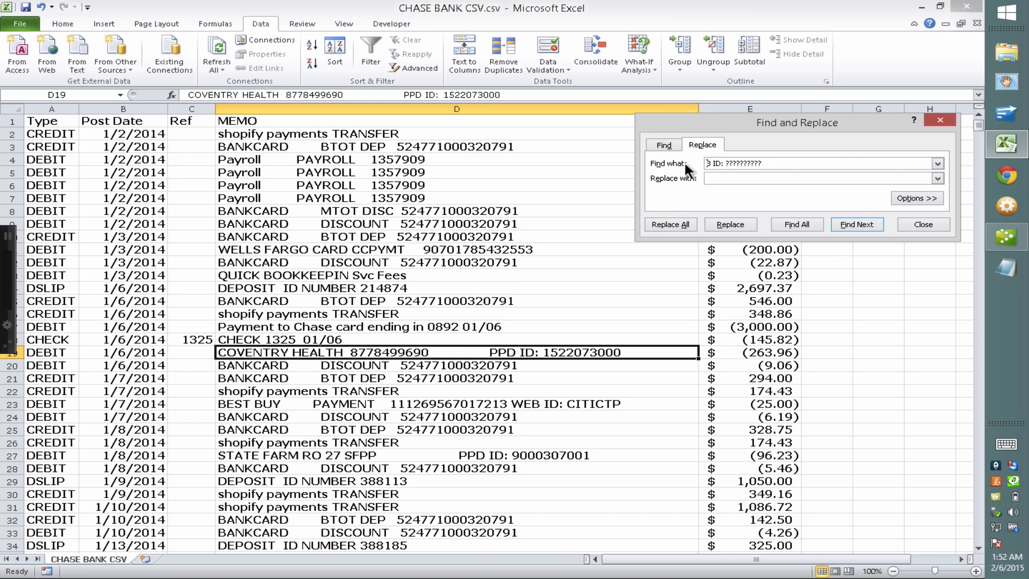
{"action": "type", "text": "PD"}
{"action": "key", "text": "Right"}
{"action": "key", "text": "BackSpace"}
{"action": "key", "text": "BackSpace"}
{"action": "type", "text": "PD"}
{"action": "left_click", "coordinate": [677, 224]}
{"action": "left_click", "coordinate": [494, 329]}
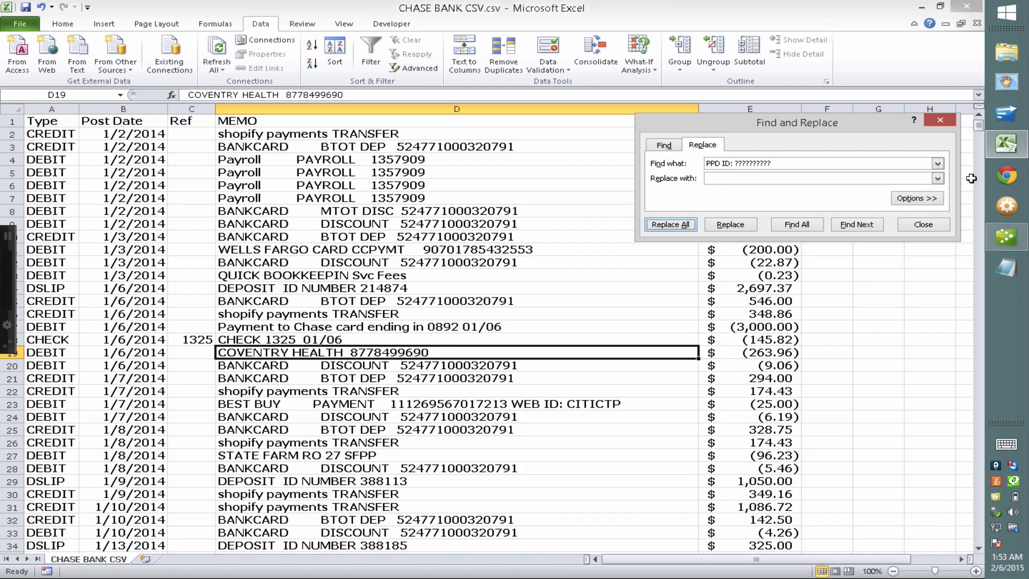
{"action": "left_click_drag", "start_coordinate": [979, 121], "coordinate": [979, 169]}
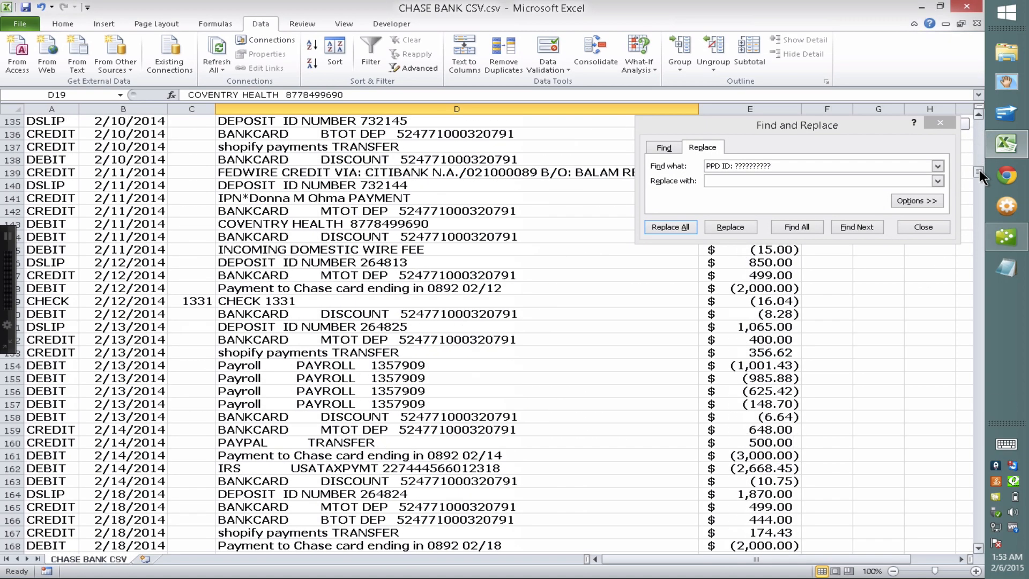
{"action": "scroll", "coordinate": [508, 183], "scroll_direction": "up", "scroll_amount": 20}
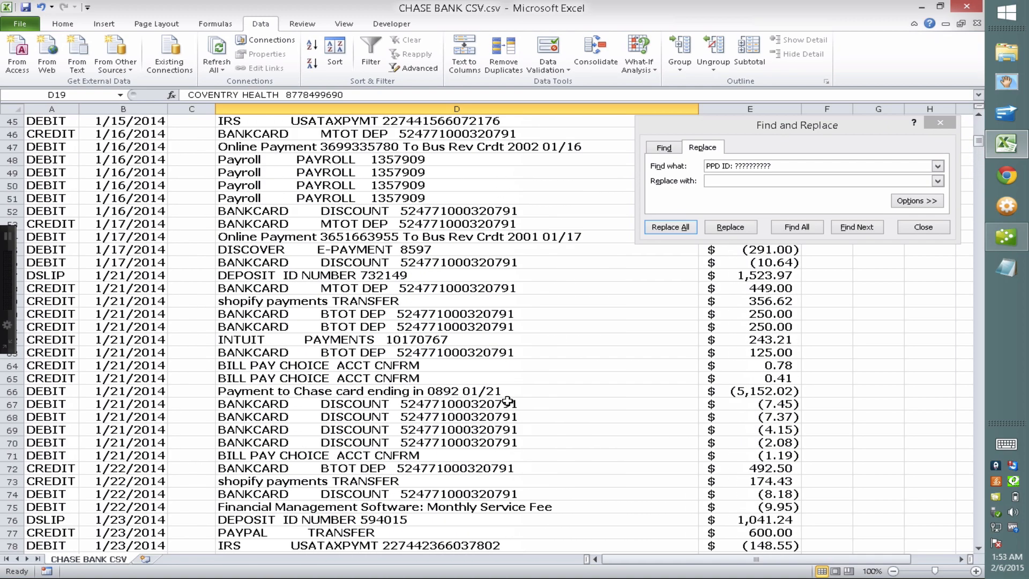
Copy the BANKCARD merchant number from D52 and replace all 165 occurrences with nothing
{"action": "left_click", "coordinate": [470, 215]}
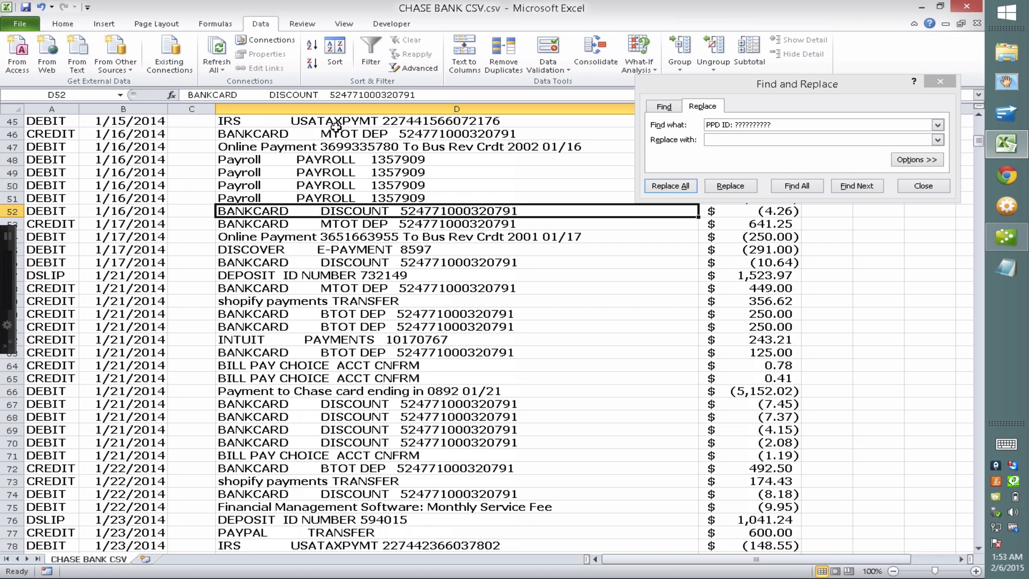
{"action": "left_click_drag", "start_coordinate": [331, 96], "coordinate": [432, 94]}
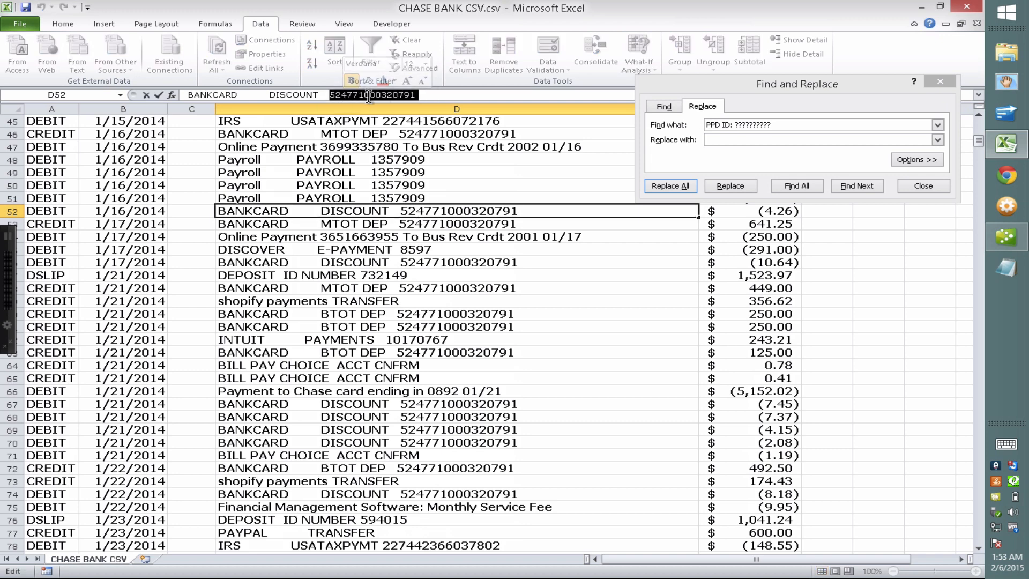
{"action": "right_click", "coordinate": [369, 96]}
{"action": "left_click", "coordinate": [318, 118]}
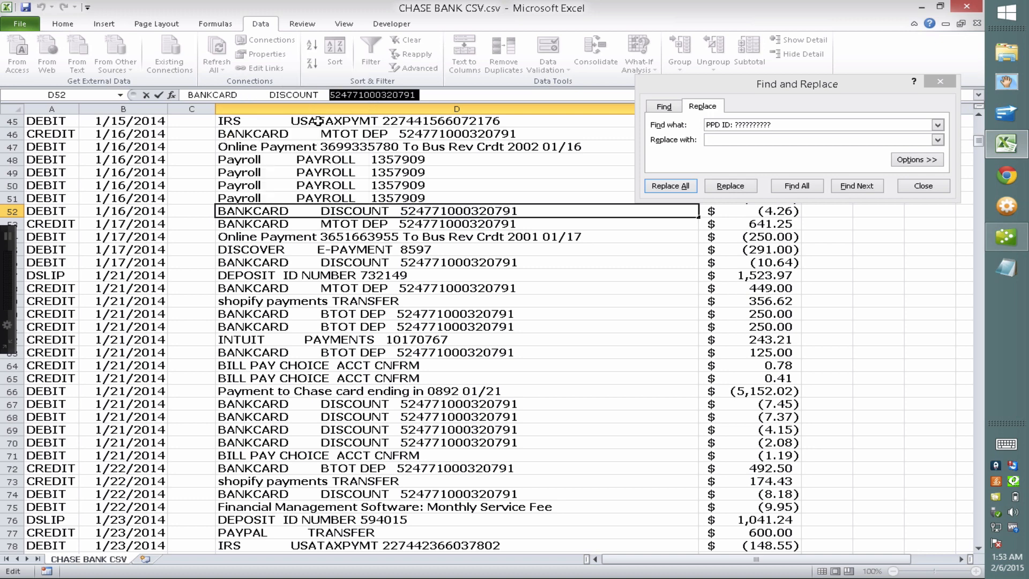
{"action": "left_click_drag", "start_coordinate": [779, 128], "coordinate": [659, 122]}
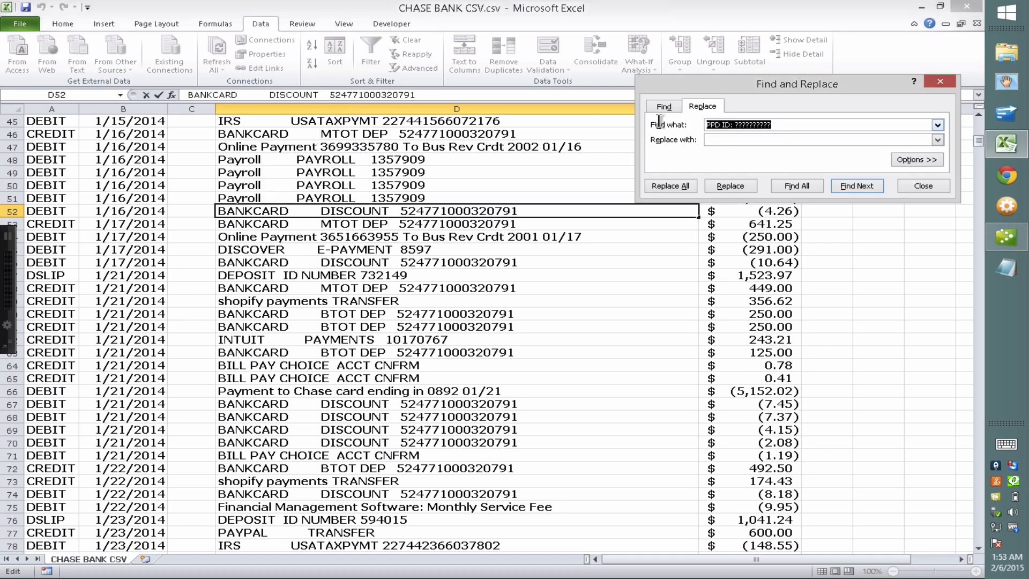
{"action": "key", "text": "ctrl+v"}
{"action": "left_click", "coordinate": [674, 182]}
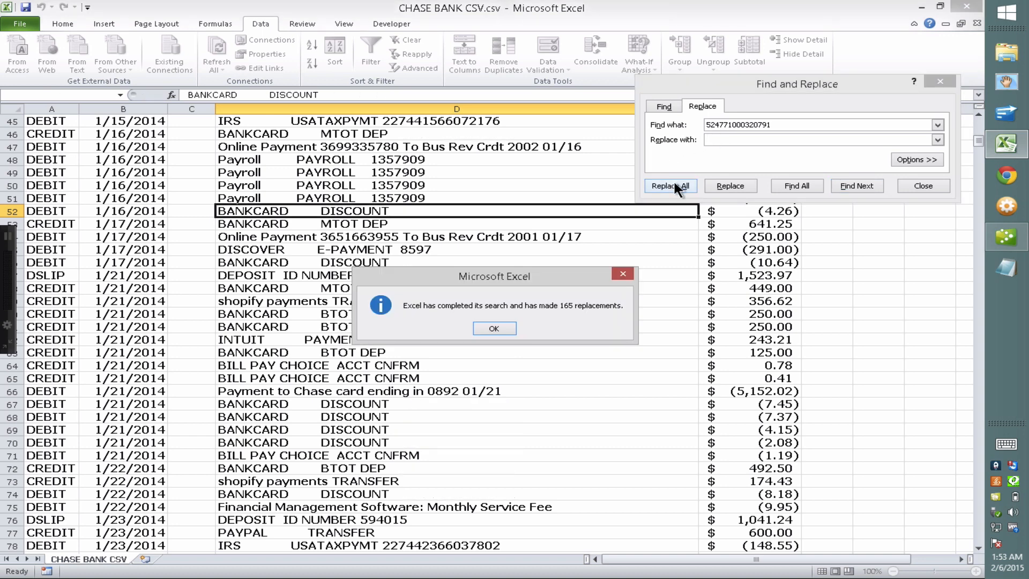
{"action": "left_click", "coordinate": [492, 328]}
{"action": "left_click_drag", "start_coordinate": [979, 138], "coordinate": [981, 197]}
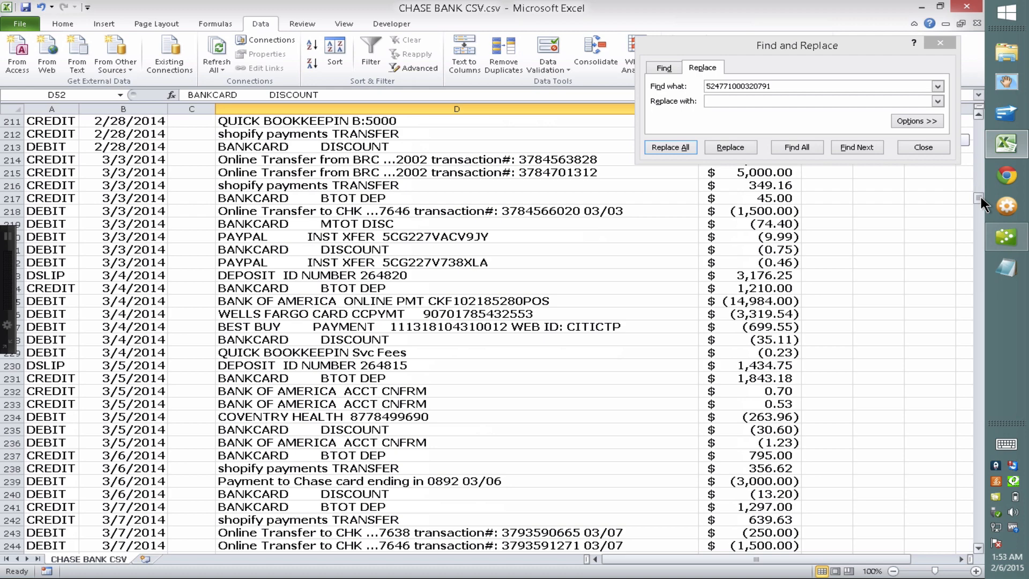
{"action": "left_click_drag", "start_coordinate": [980, 197], "coordinate": [982, 100]}
{"action": "left_click", "coordinate": [724, 148]}
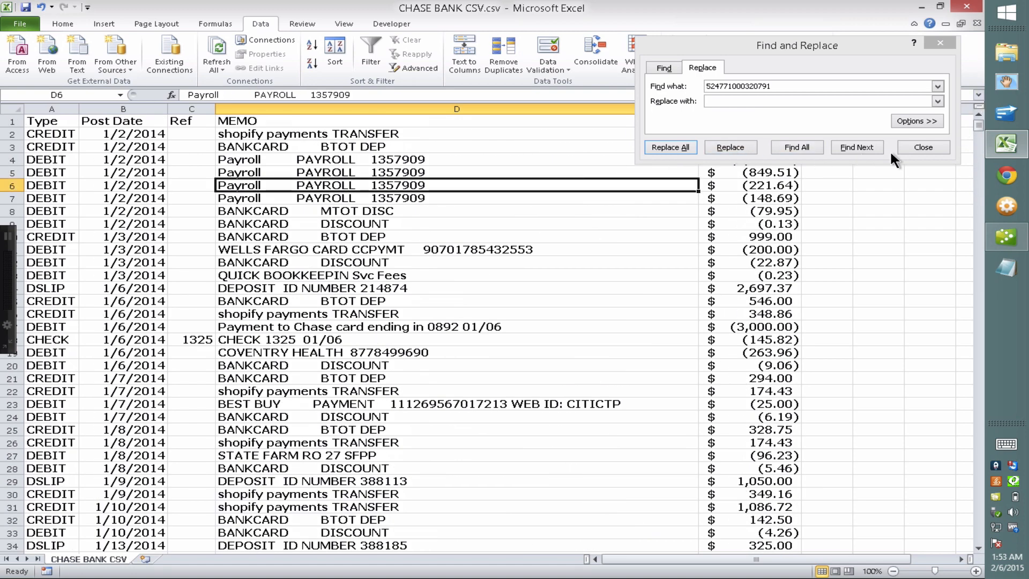
Close Find and Replace, insert a blank column before Amount, and narrow MEMO and the new column
{"action": "left_click", "coordinate": [917, 146]}
{"action": "left_click", "coordinate": [495, 148]}
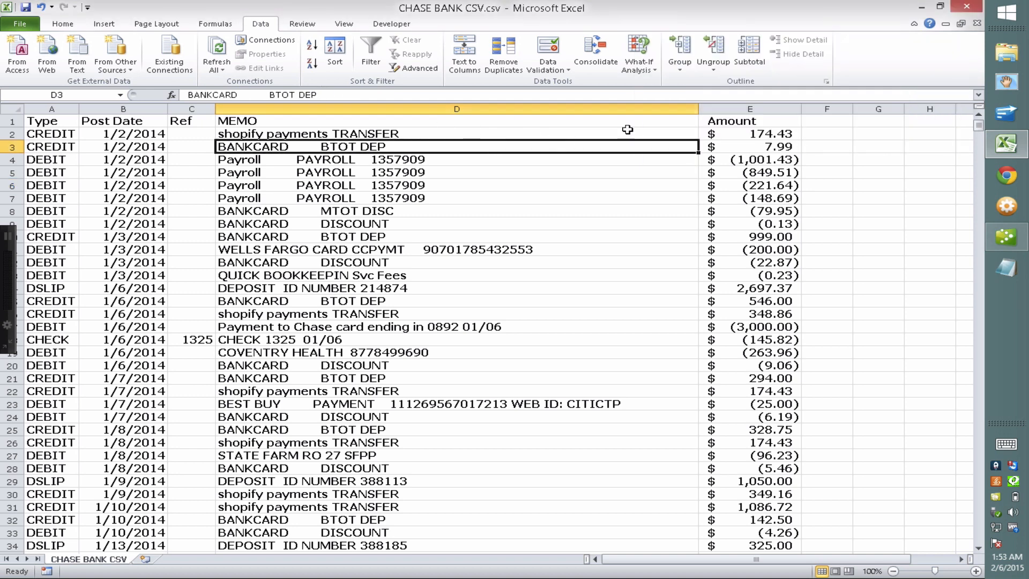
{"action": "left_click", "coordinate": [735, 110]}
{"action": "right_click", "coordinate": [735, 112]}
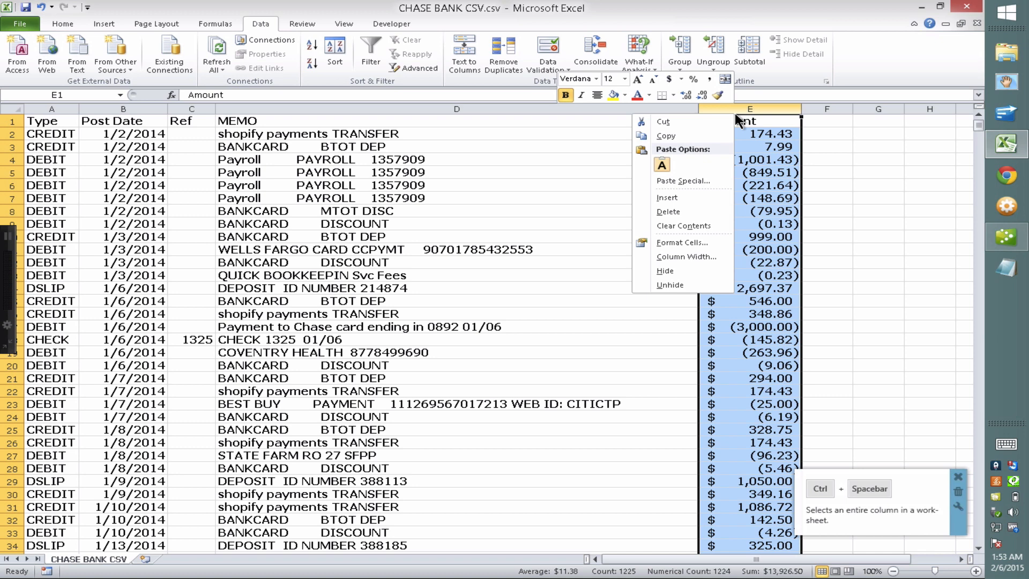
{"action": "left_click", "coordinate": [685, 196]}
{"action": "left_click_drag", "start_coordinate": [698, 110], "coordinate": [471, 109]}
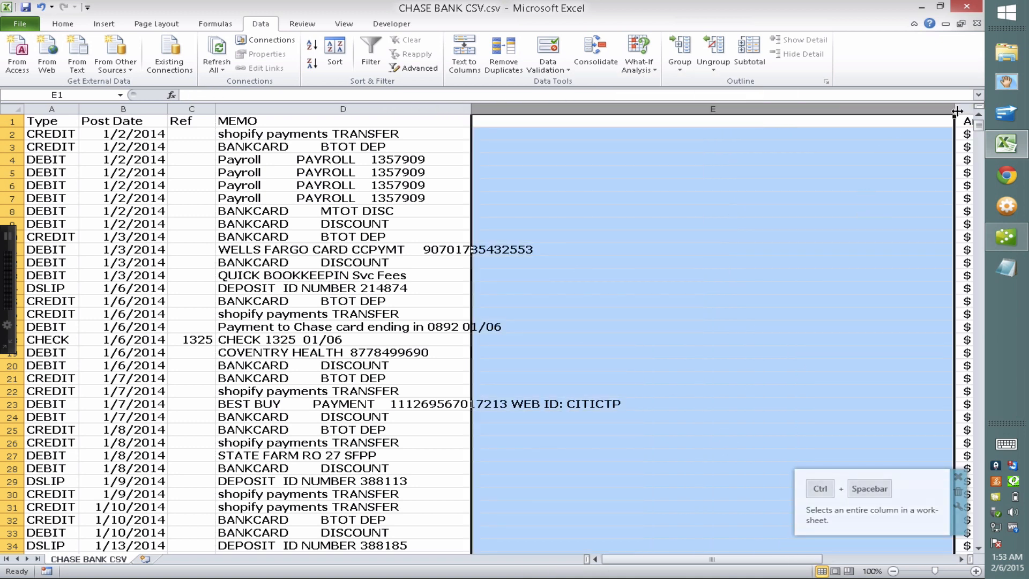
{"action": "left_click_drag", "start_coordinate": [954, 109], "coordinate": [869, 106]}
{"action": "left_click", "coordinate": [579, 131]}
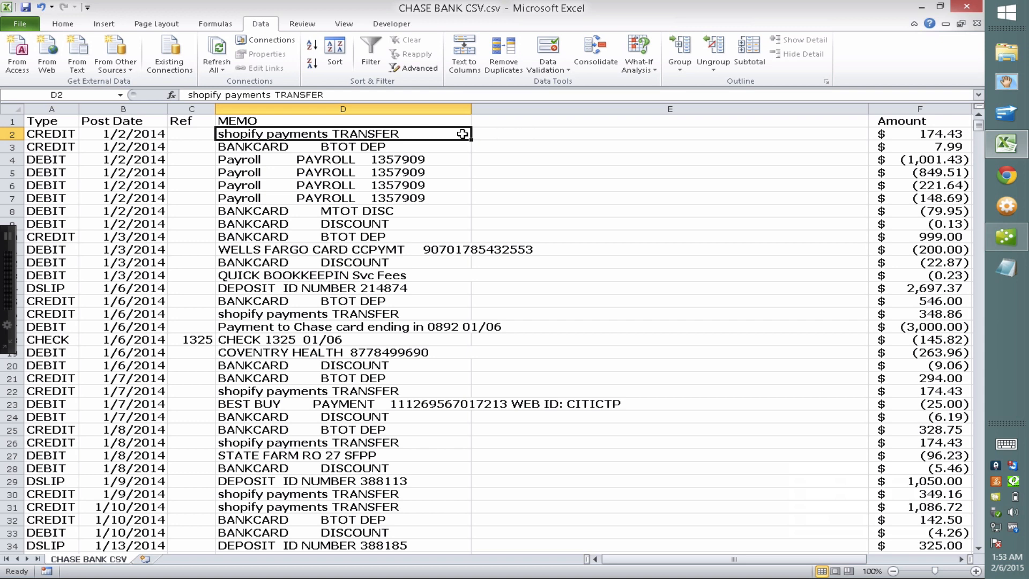
Enter =LEFT(D2,41) in E2, fill it down every row, and widen MEMO slightly
{"action": "left_click", "coordinate": [515, 131]}
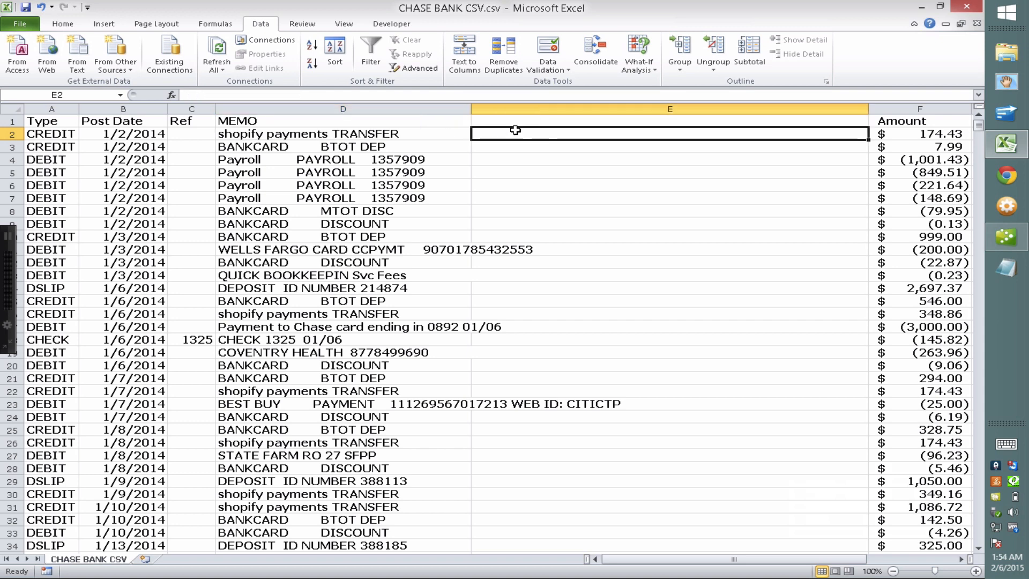
{"action": "type", "text": "="}
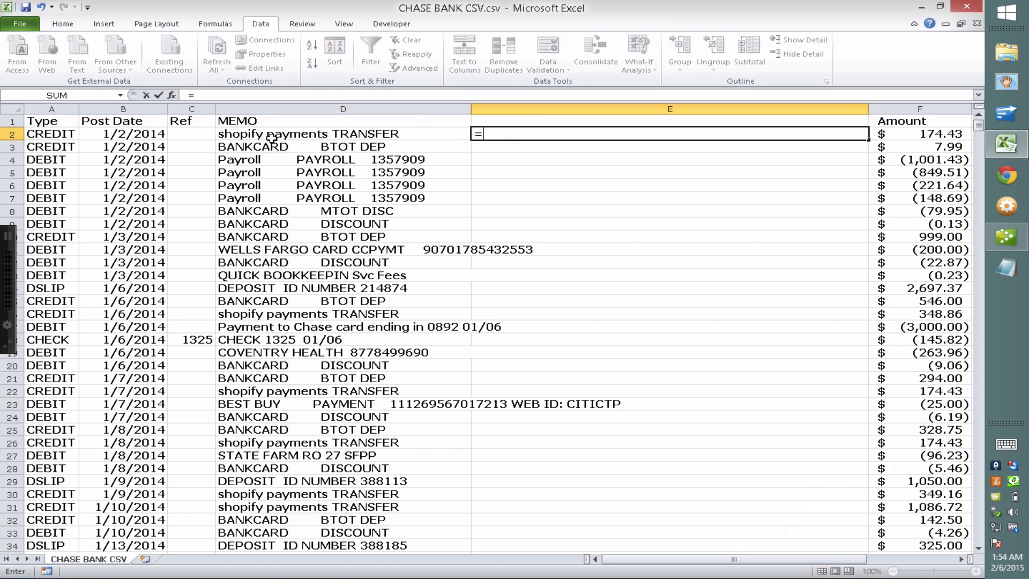
{"action": "left_click", "coordinate": [267, 134]}
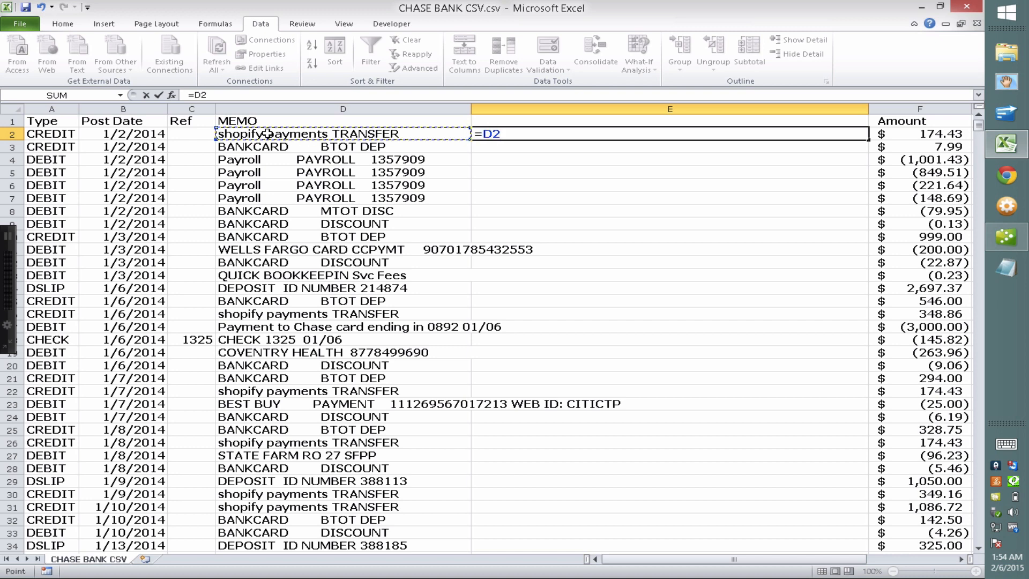
{"action": "left_click", "coordinate": [194, 95]}
{"action": "type", "text": "left"}
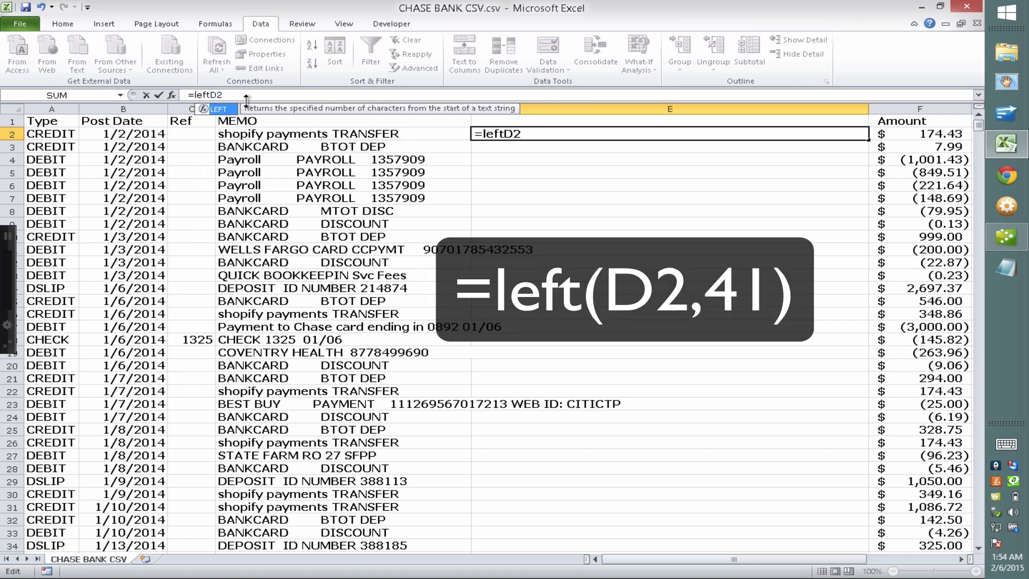
{"action": "type", "text": "(D2"}
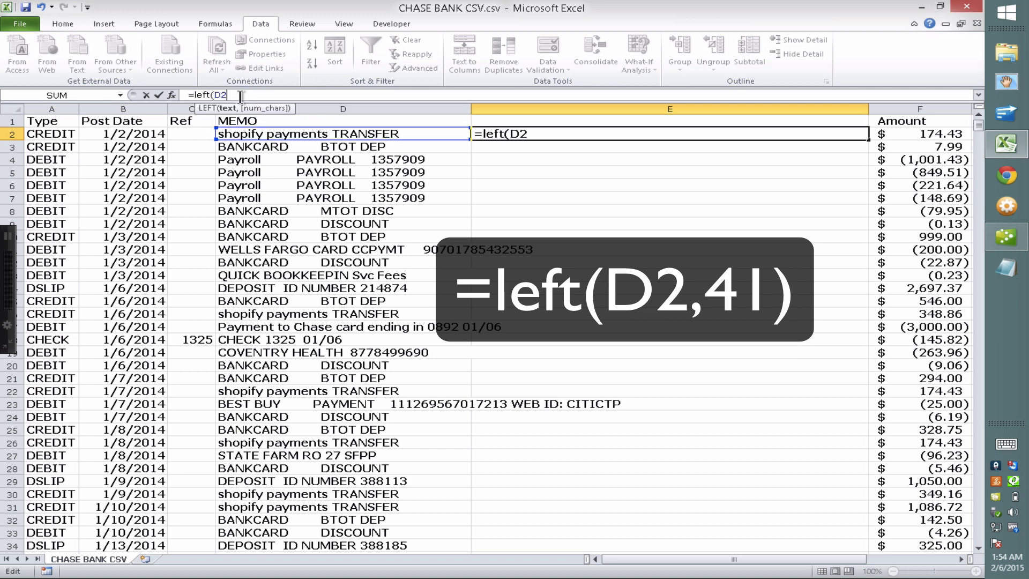
{"action": "type", "text": ",41"}
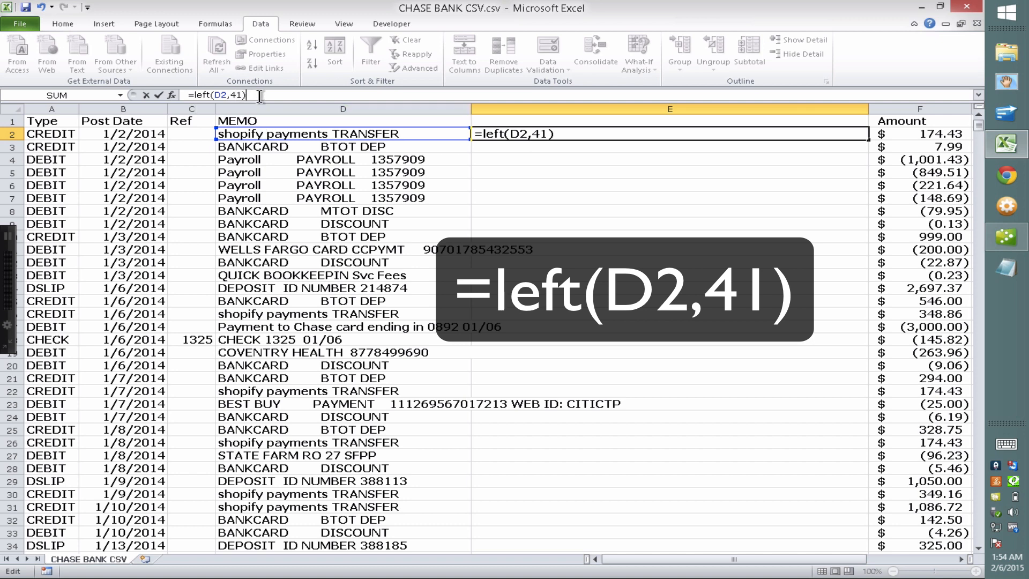
{"action": "key", "text": "Return"}
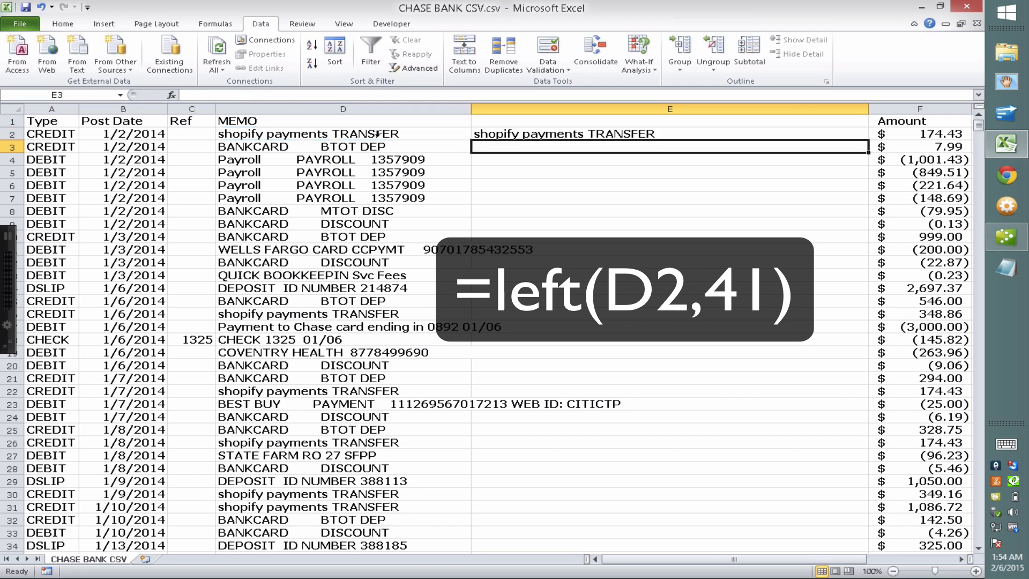
{"action": "right_click", "coordinate": [635, 131]}
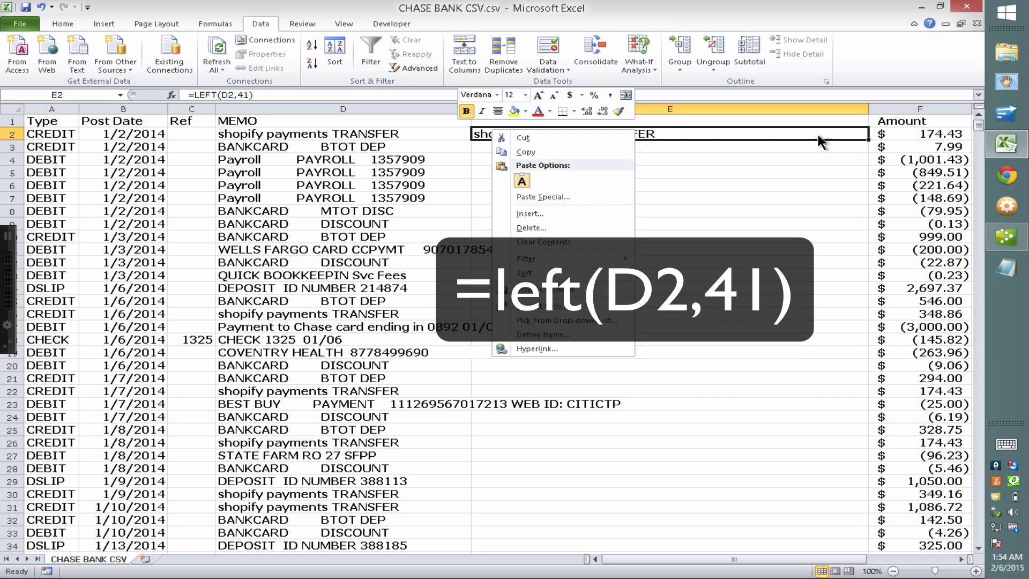
{"action": "left_click", "coordinate": [850, 138]}
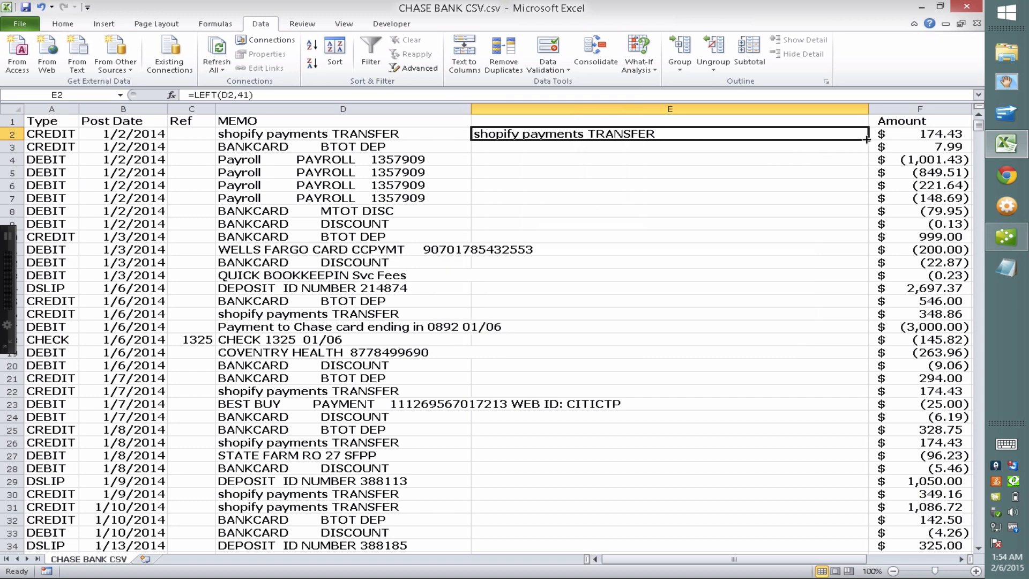
{"action": "double_click", "coordinate": [866, 139]}
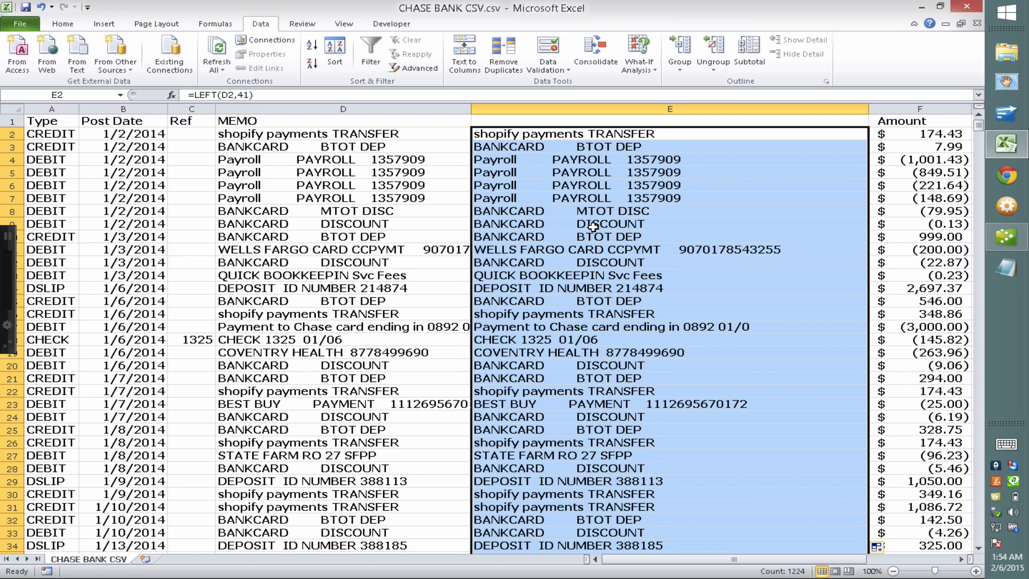
{"action": "left_click", "coordinate": [592, 302]}
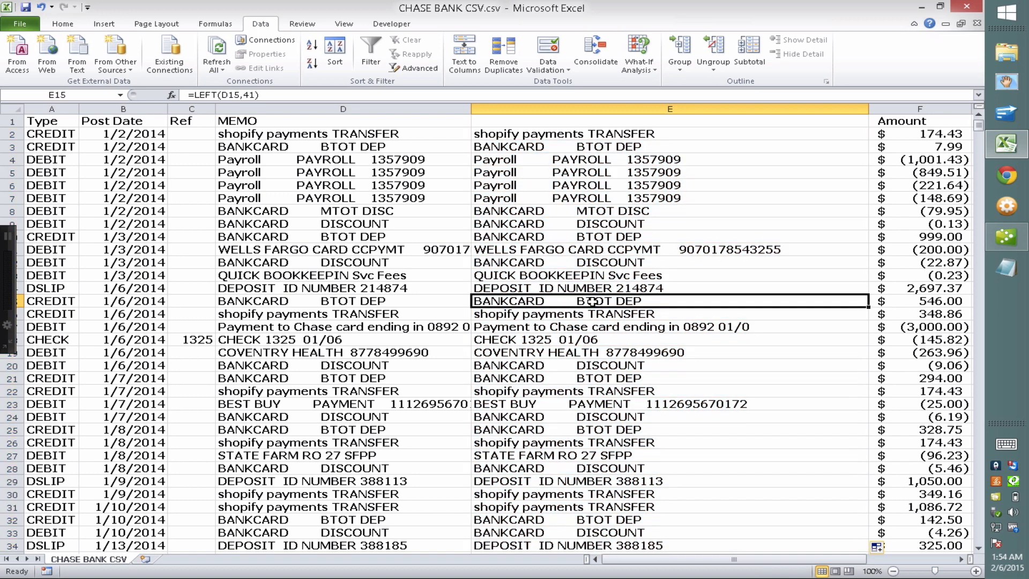
{"action": "mouse_move", "coordinate": [470, 109]}
{"action": "left_mouse_down"}
{"action": "mouse_move", "coordinate": [588, 107]}
{"action": "mouse_move", "coordinate": [489, 107]}
{"action": "left_mouse_up"}
Head column E 'Payee' and narrow the MEMO column
{"action": "left_click", "coordinate": [519, 122]}
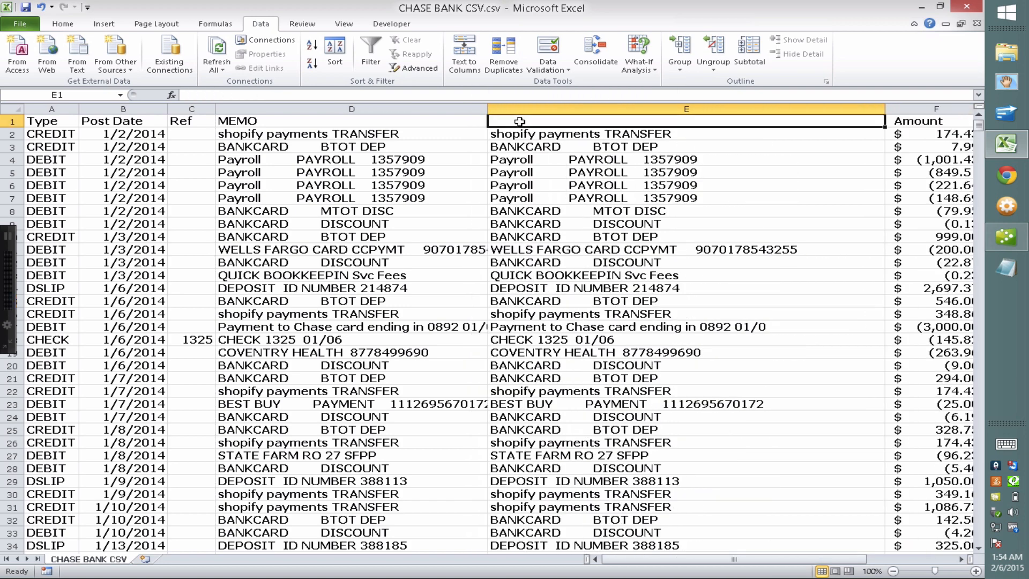
{"action": "type", "text": "Payee"}
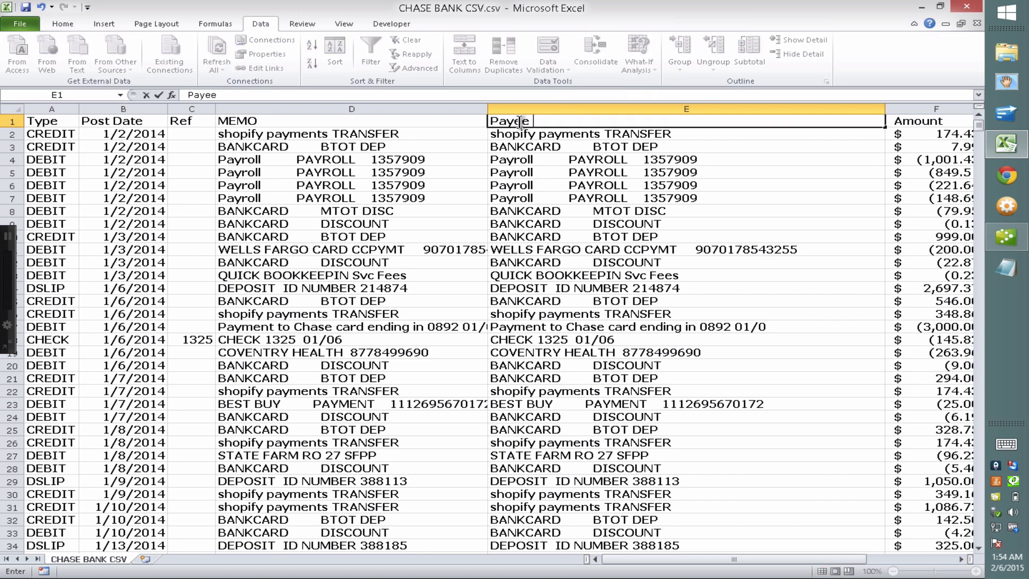
{"action": "left_click", "coordinate": [347, 153]}
{"action": "left_click", "coordinate": [274, 120]}
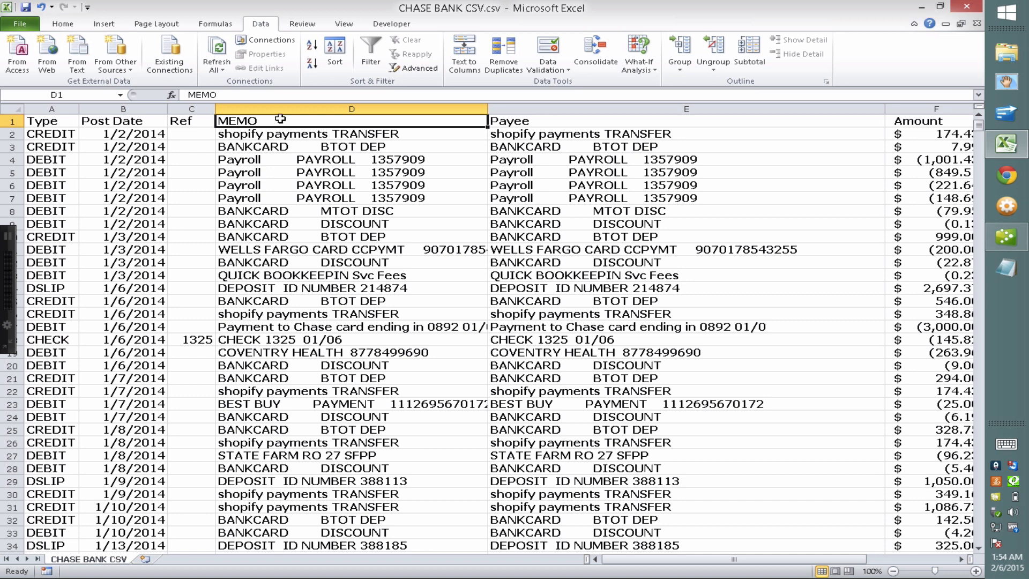
{"action": "key", "text": "ctrl+space"}
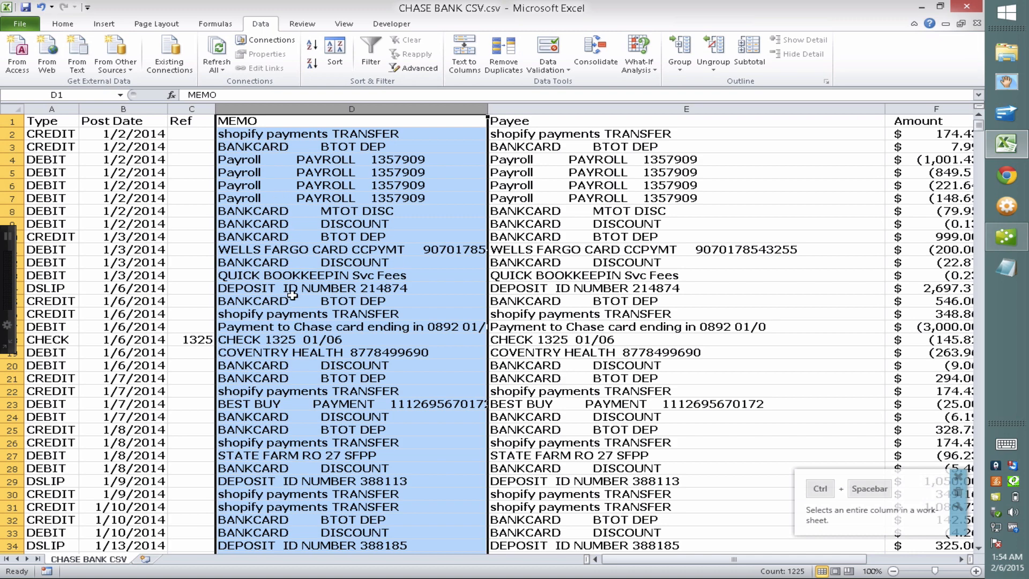
{"action": "left_click", "coordinate": [537, 120]}
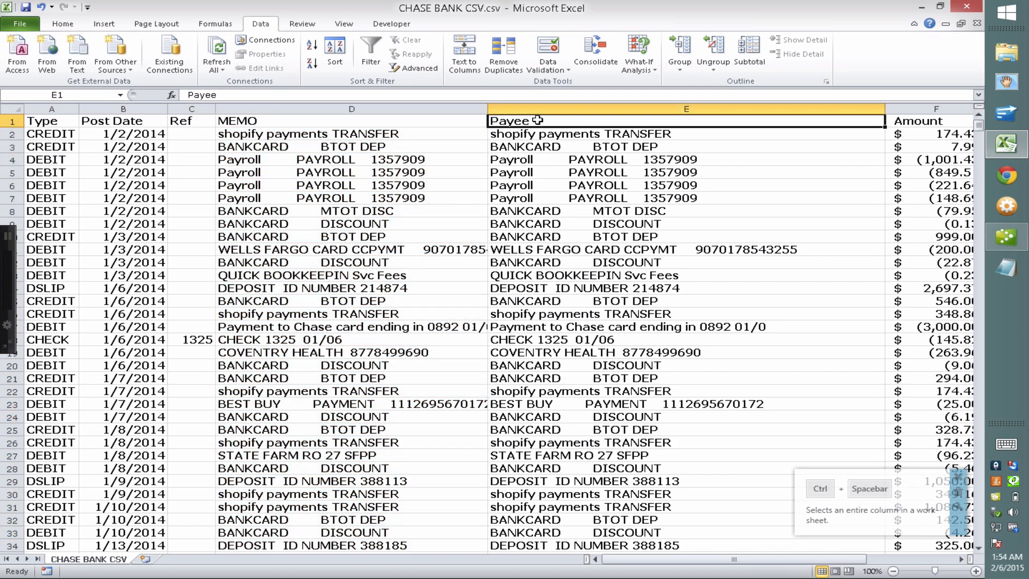
{"action": "left_click", "coordinate": [286, 122]}
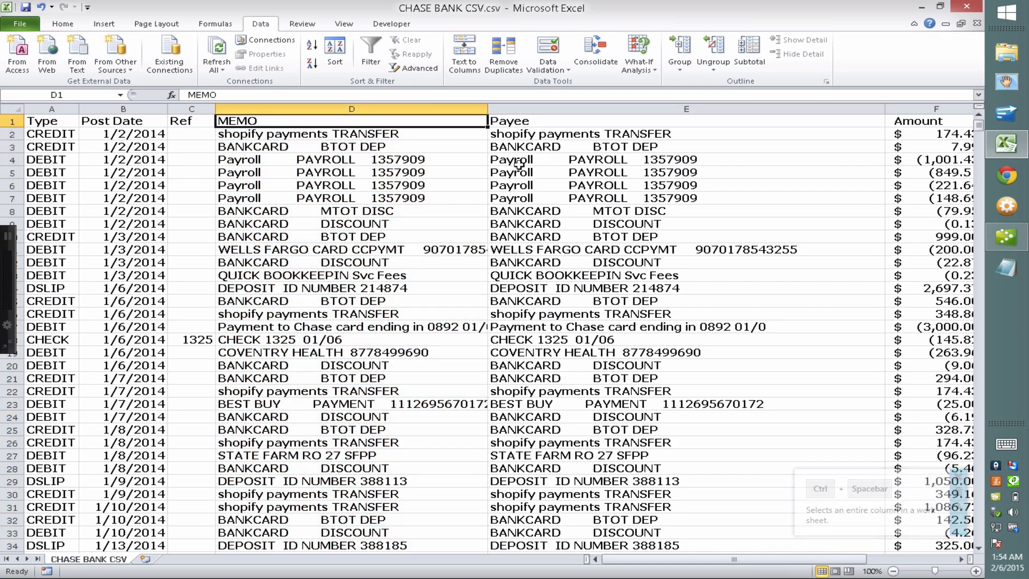
{"action": "left_click", "coordinate": [539, 170]}
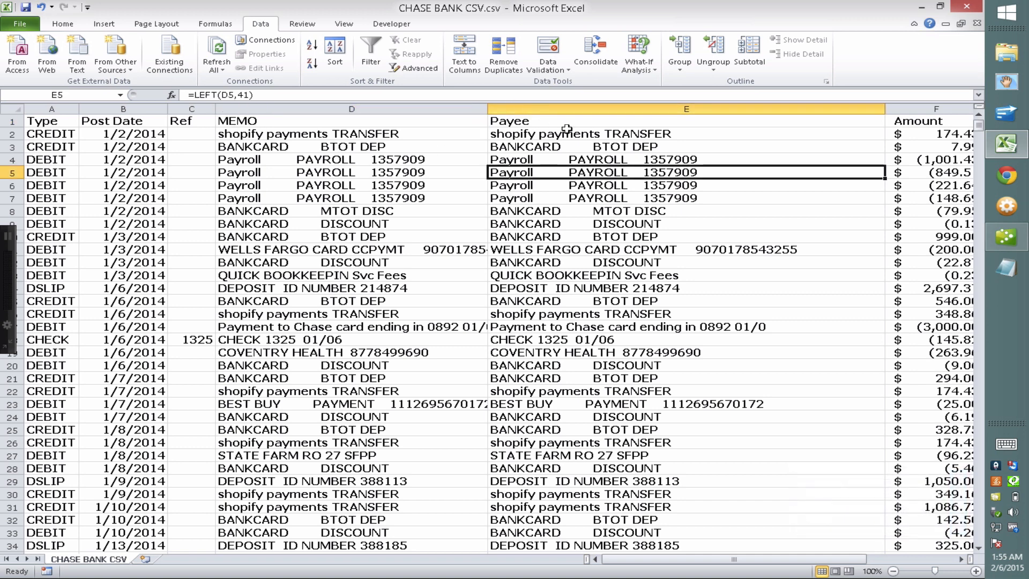
{"action": "left_click_drag", "start_coordinate": [488, 110], "coordinate": [439, 112]}
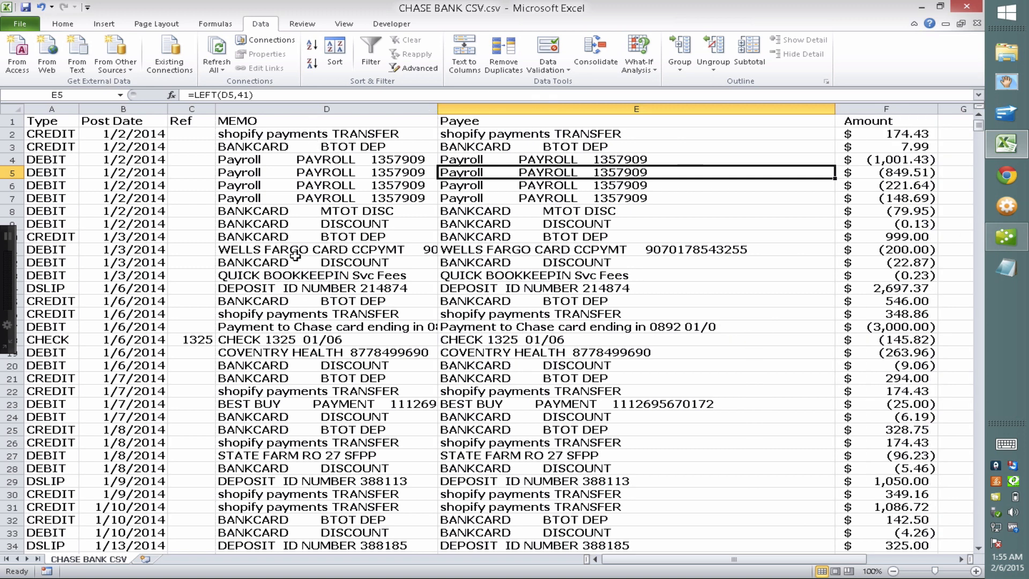
Save the workbook, keeping it in CSV format
{"action": "left_click", "coordinate": [25, 8]}
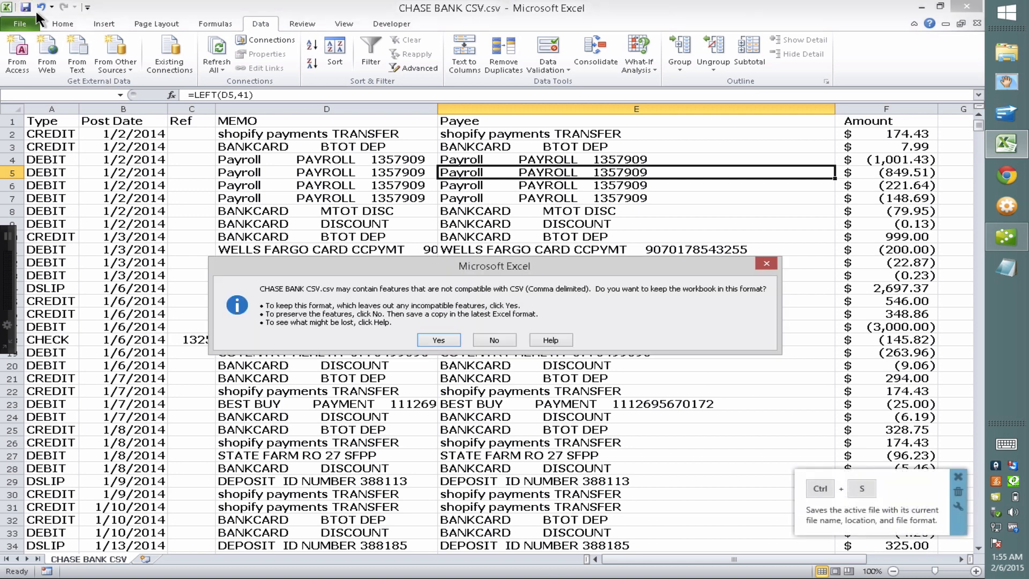
{"action": "left_click", "coordinate": [439, 340]}
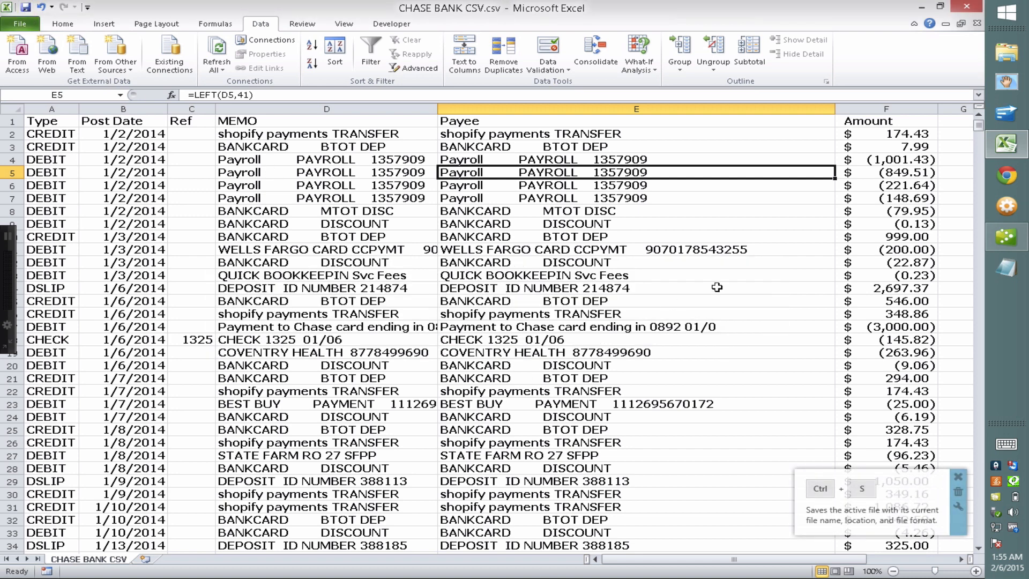
{"action": "left_click", "coordinate": [958, 476]}
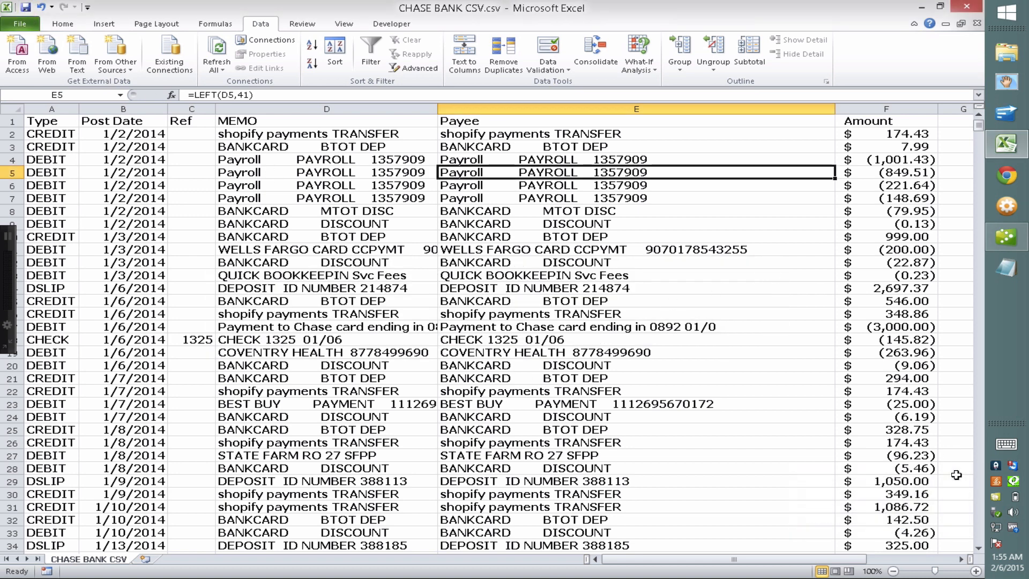
{"action": "left_click", "coordinate": [899, 135]}
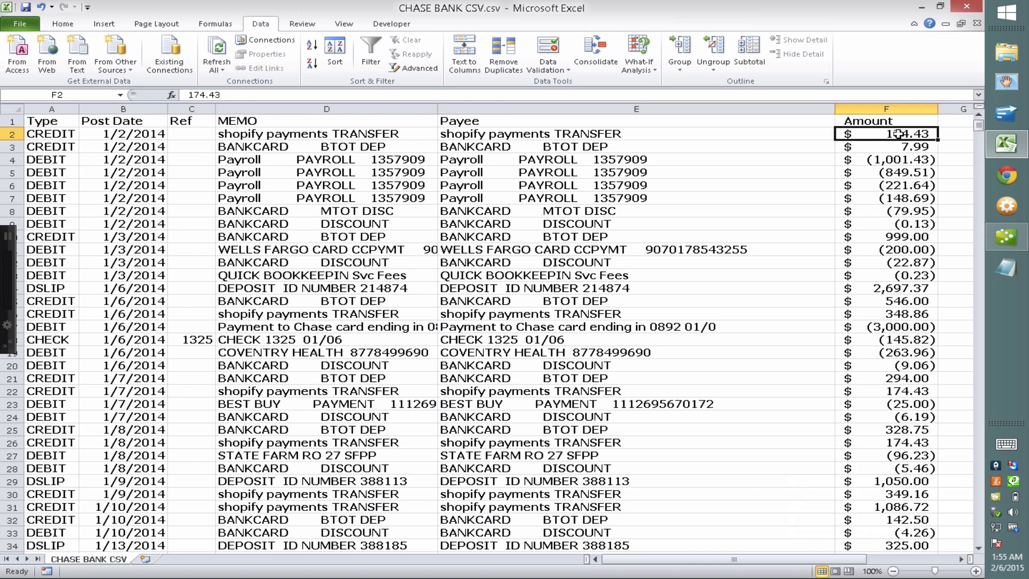
Sort the whole table by Amount, smallest to largest, and scroll to where the debits end
{"action": "left_click", "coordinate": [895, 164]}
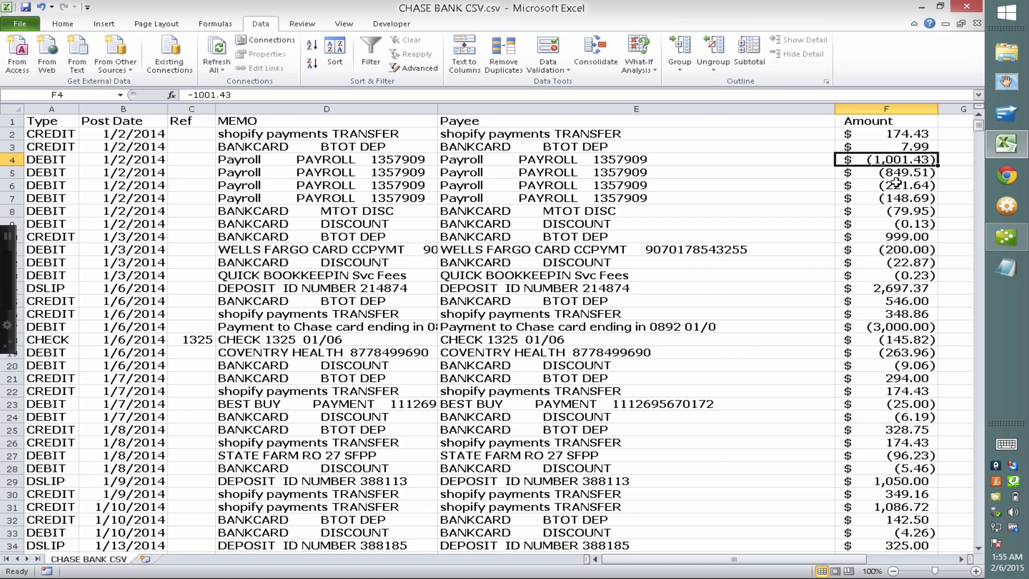
{"action": "left_click", "coordinate": [7, 106]}
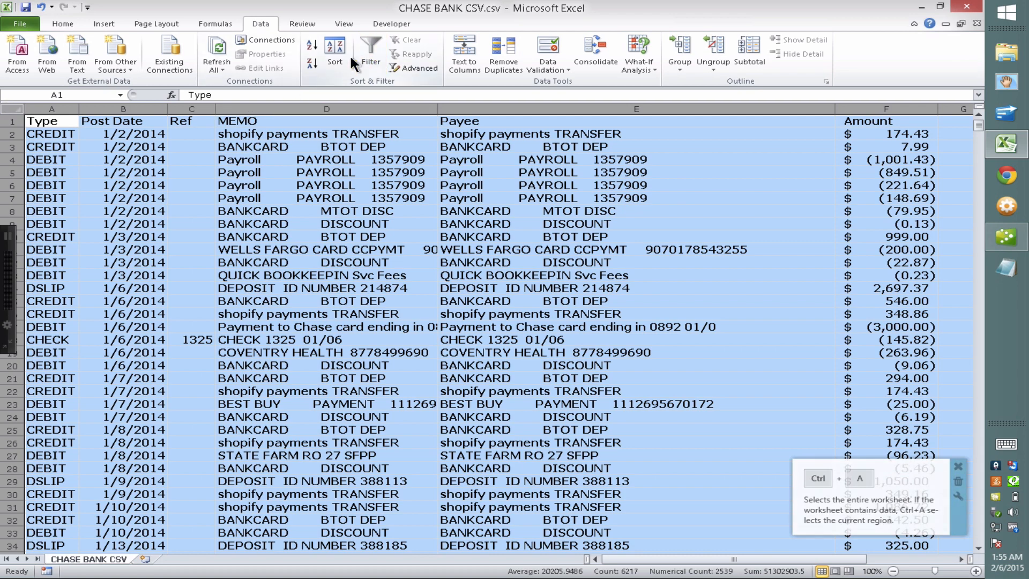
{"action": "left_click", "coordinate": [335, 56]}
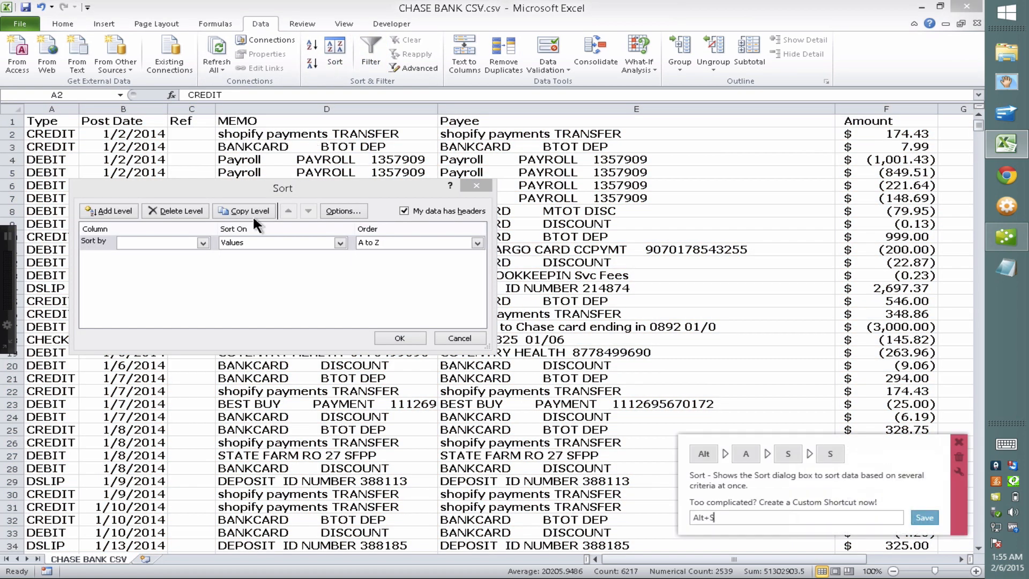
{"action": "left_click", "coordinate": [204, 242]}
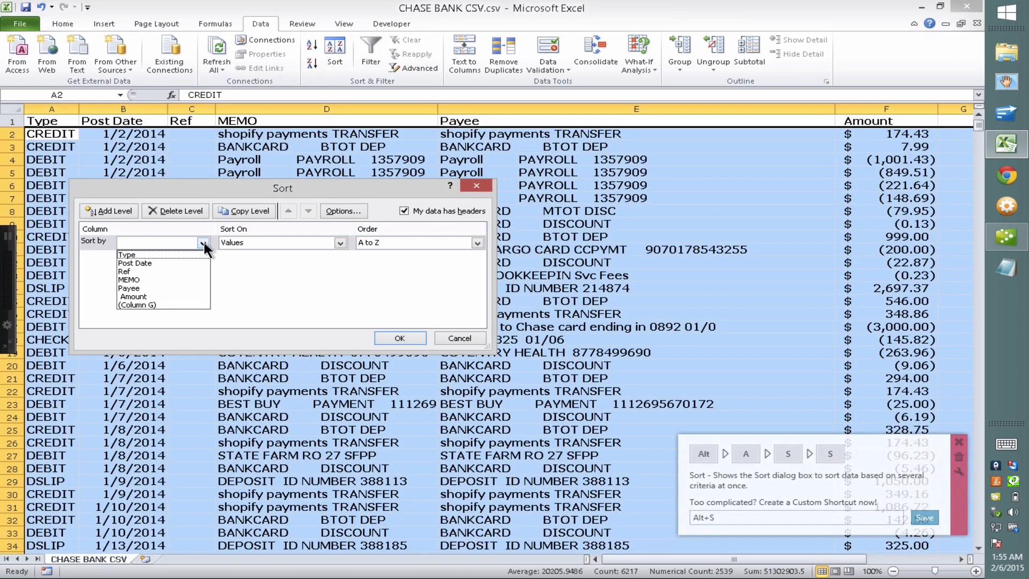
{"action": "left_click", "coordinate": [157, 294]}
{"action": "left_click", "coordinate": [399, 337]}
{"action": "left_click", "coordinate": [638, 314]}
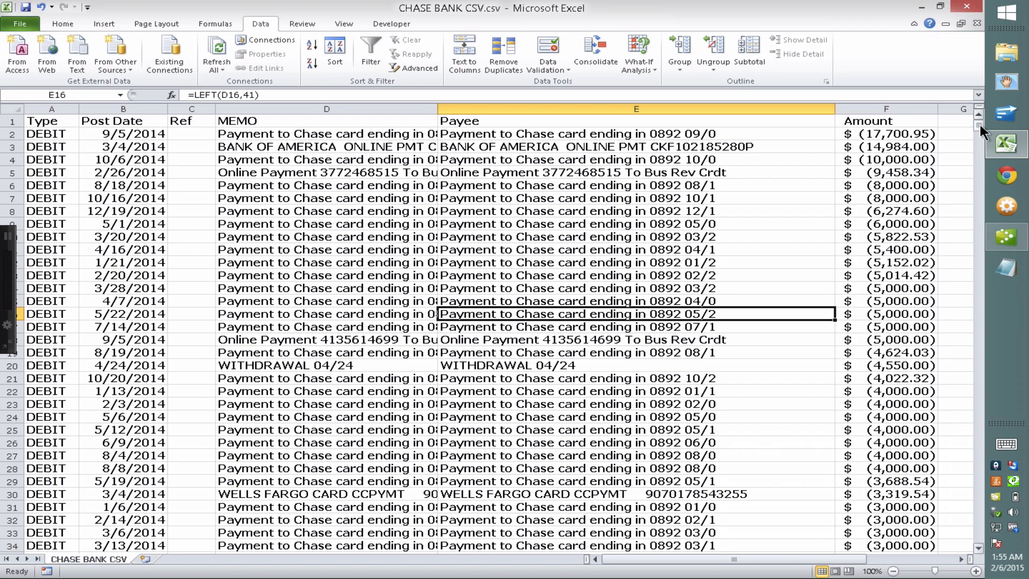
{"action": "mouse_move", "coordinate": [979, 123]}
{"action": "left_mouse_down"}
{"action": "mouse_move", "coordinate": [974, 523]}
{"action": "mouse_move", "coordinate": [961, 243]}
{"action": "mouse_move", "coordinate": [992, 118]}
{"action": "left_mouse_up"}
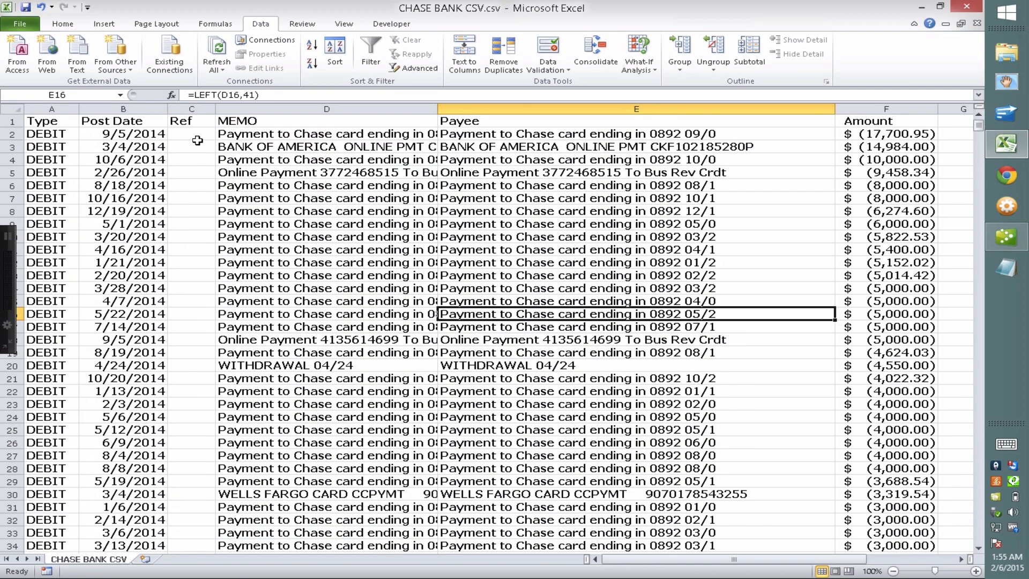
{"action": "left_click", "coordinate": [9, 133]}
{"action": "left_click_drag", "start_coordinate": [977, 124], "coordinate": [979, 363]}
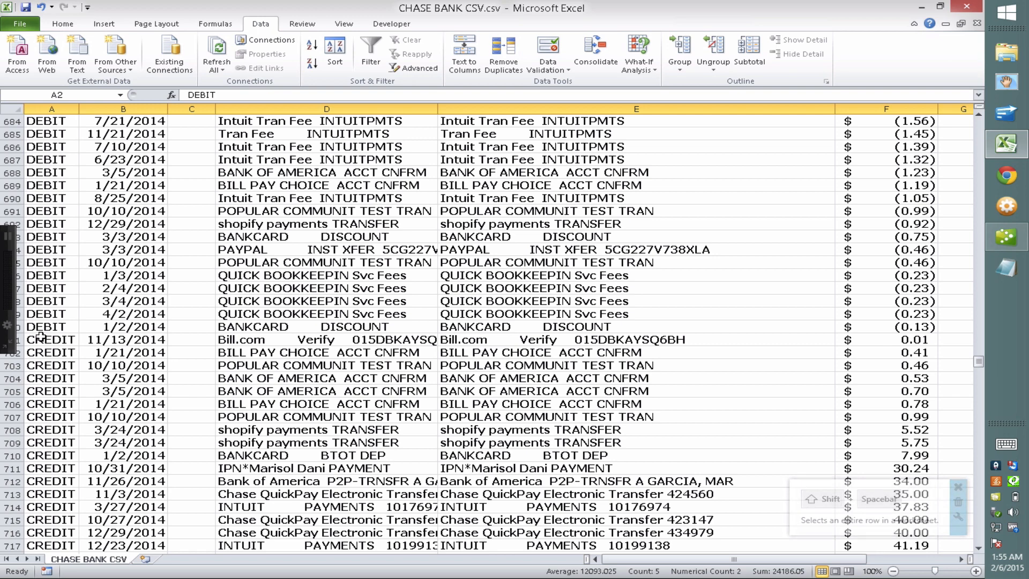
Copy rows 2–700 of debits onto a new sheet named DEBITS, starting at row 2
{"action": "left_click", "coordinate": [19, 327], "text": "shift"}
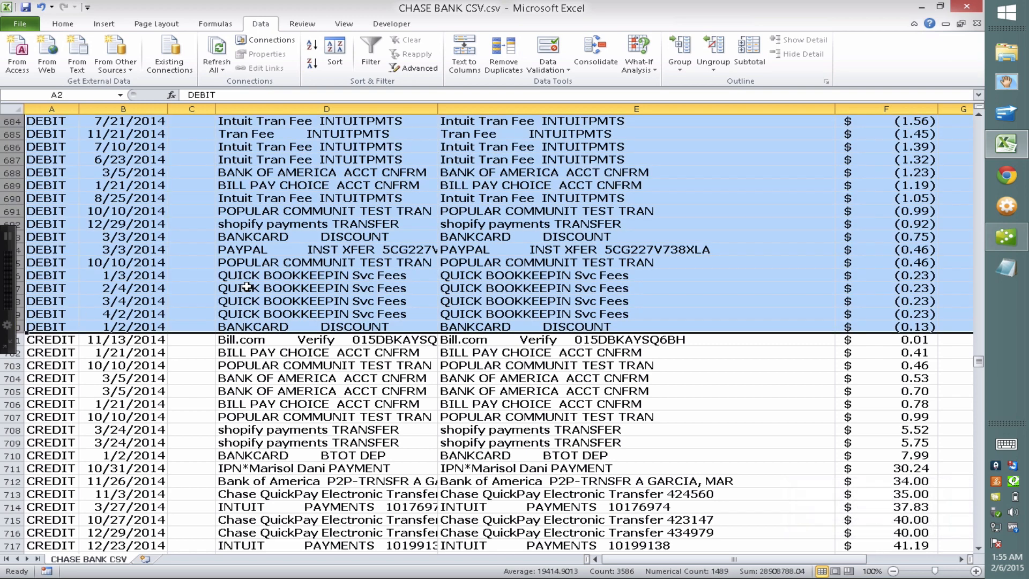
{"action": "key", "text": "ctrl+c"}
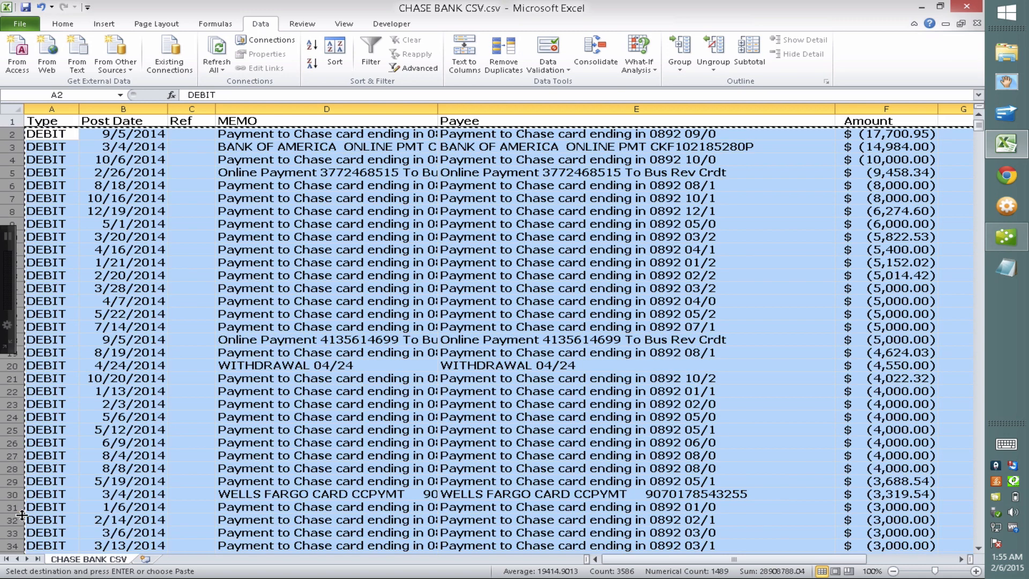
{"action": "left_click", "coordinate": [145, 555]}
{"action": "double_click", "coordinate": [146, 557]}
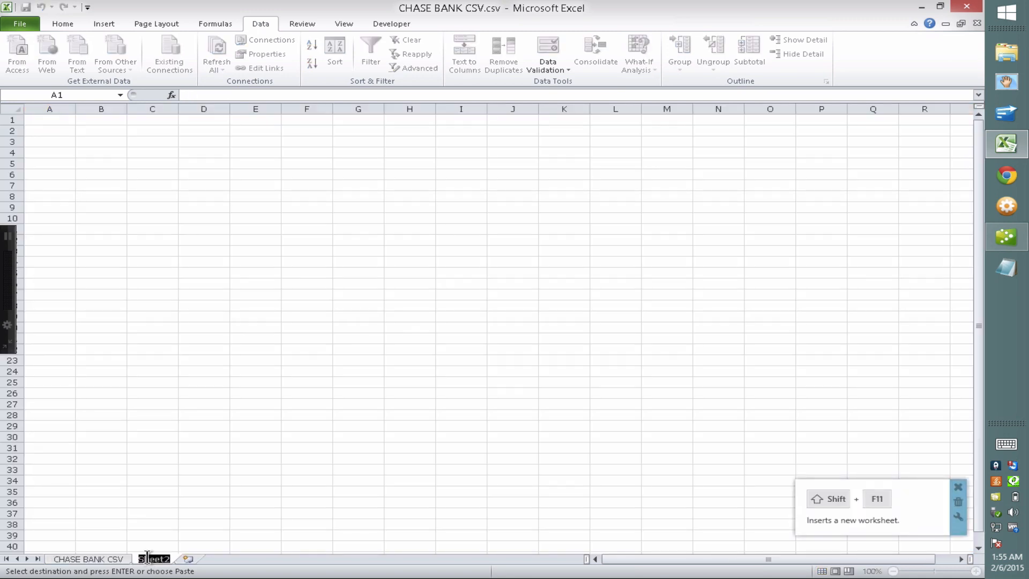
{"action": "type", "text": "DEBITS"}
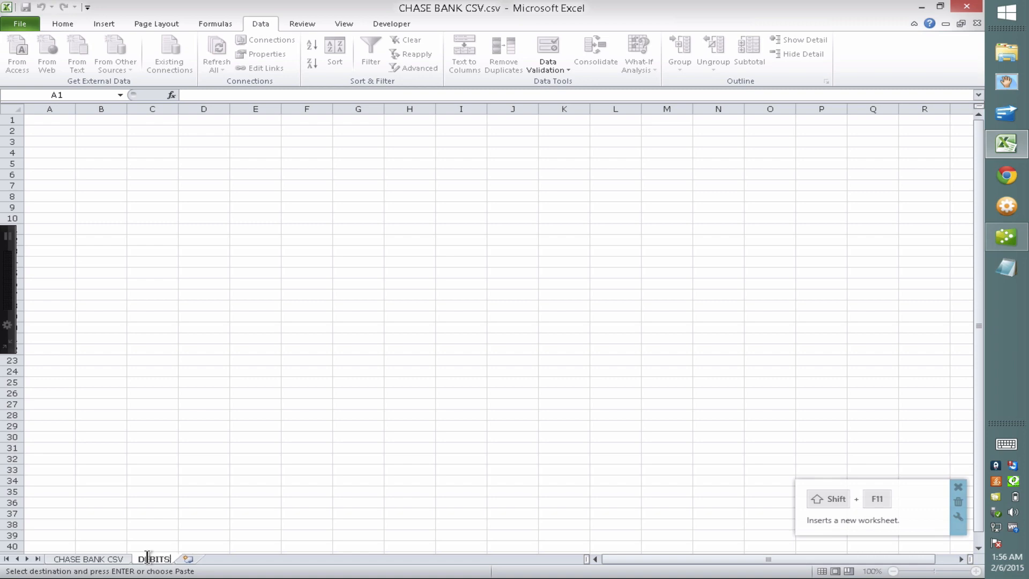
{"action": "left_click", "coordinate": [41, 133]}
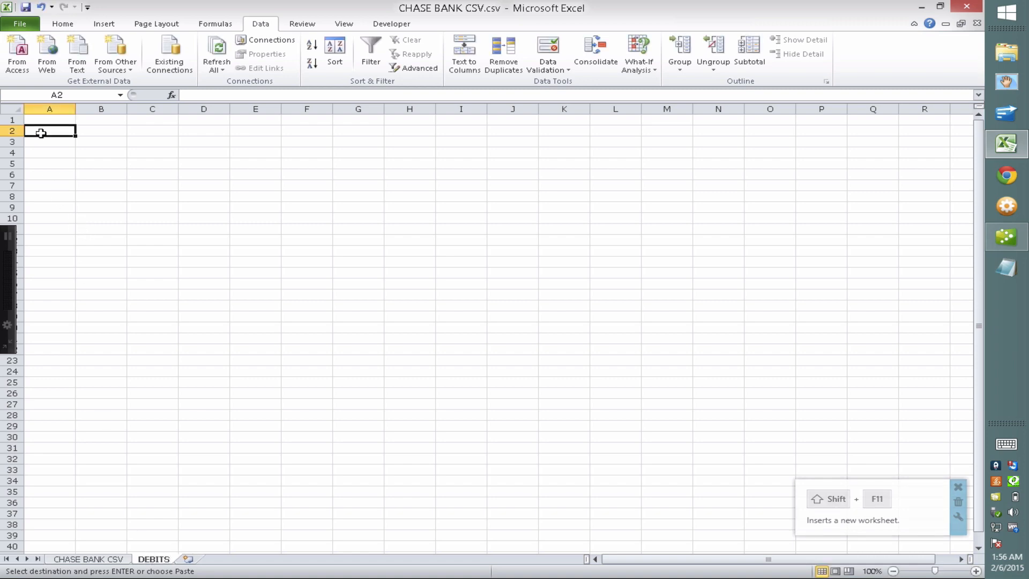
{"action": "key", "text": "ctrl+v"}
{"action": "left_click", "coordinate": [158, 184]}
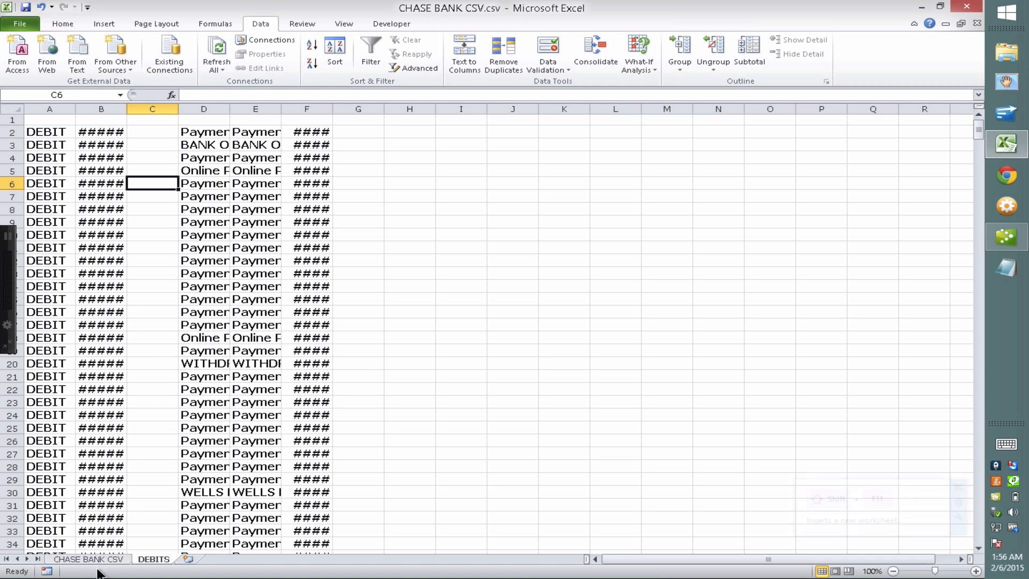
Delete the debit rows from CHASE BANK CSV and copy its header row for DEBITS
{"action": "key", "text": "ctrl+Page_Up"}
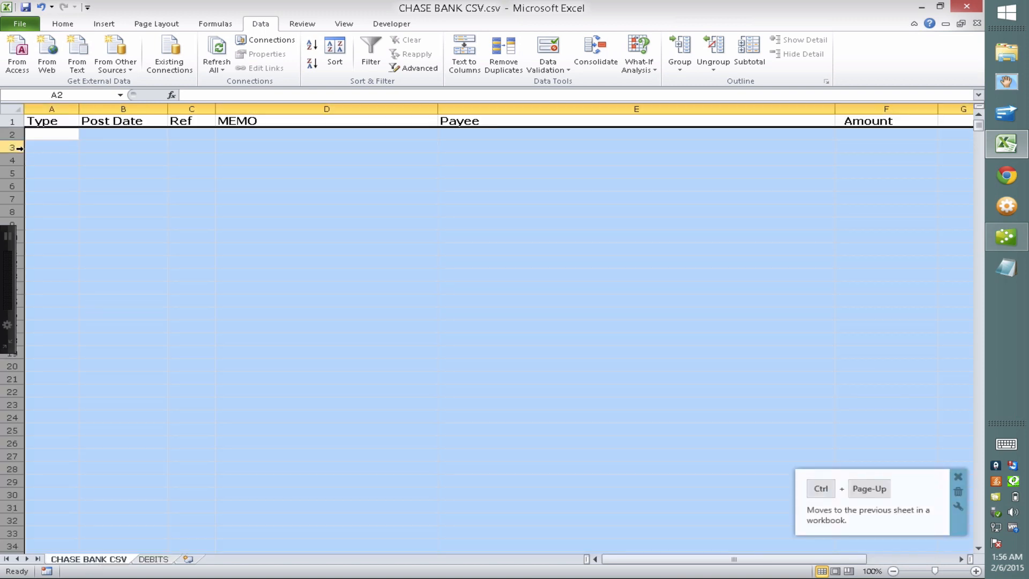
{"action": "right_click", "coordinate": [12, 135]}
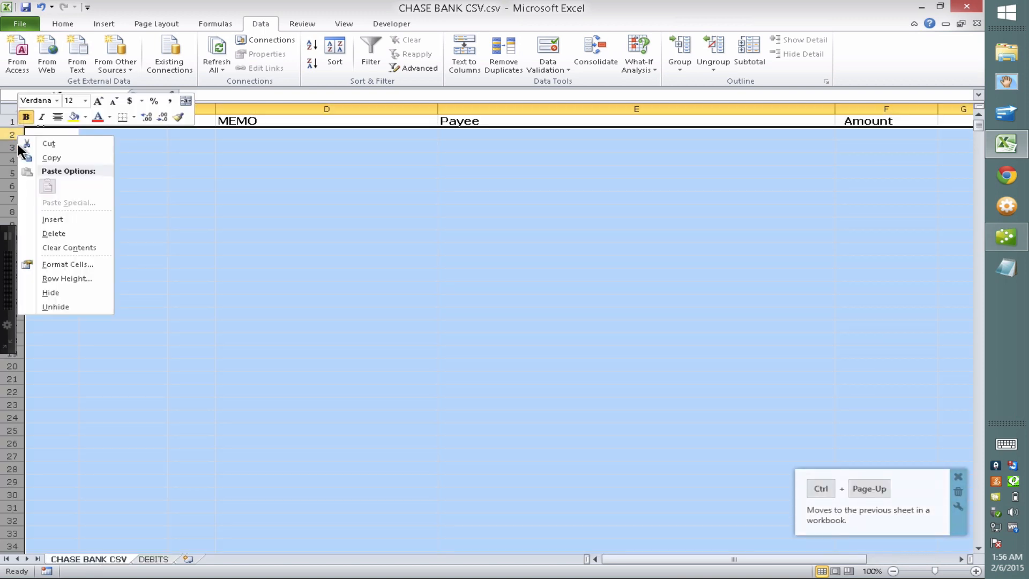
{"action": "left_click", "coordinate": [52, 234]}
{"action": "left_click", "coordinate": [158, 229]}
{"action": "left_click", "coordinate": [11, 122]}
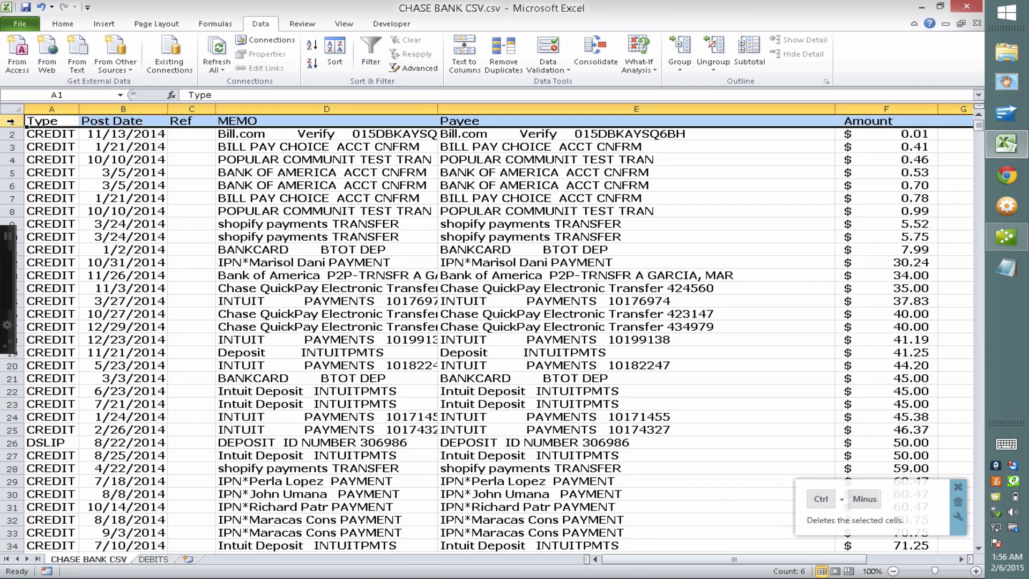
{"action": "key", "text": "shift+space"}
{"action": "key", "text": "ctrl+c"}
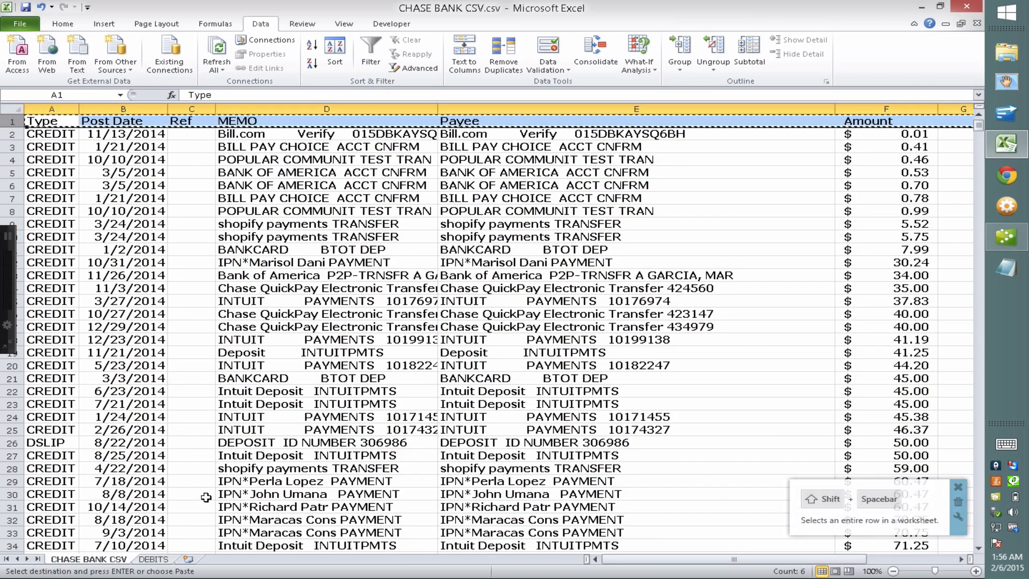
{"action": "key", "text": "ctrl+Page_Down"}
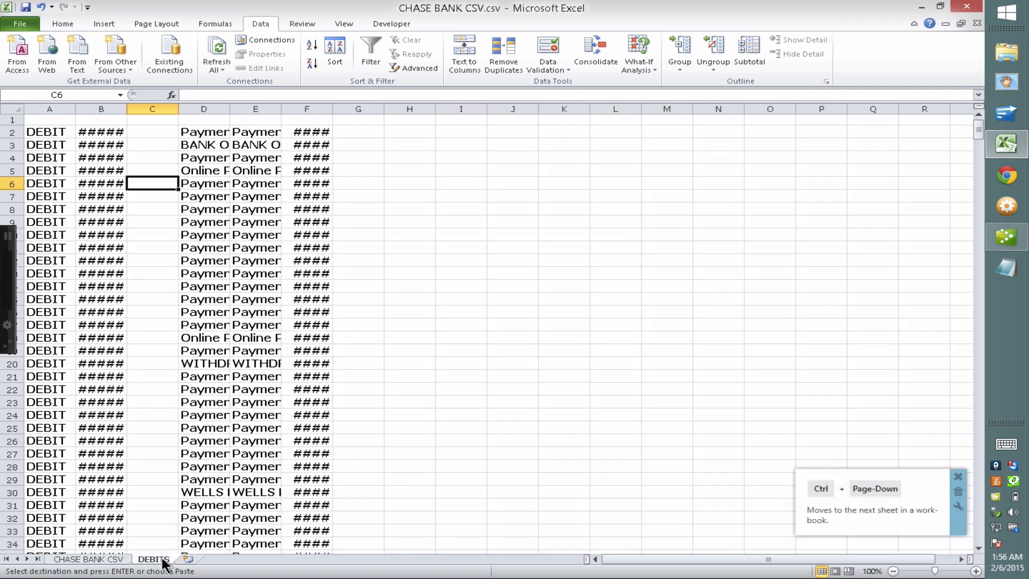
Paste column headings into DEBITS row 1 and widen the Post Date, MEMO, Payee and Amount columns
{"action": "left_click", "coordinate": [8, 120]}
{"action": "key", "text": "shift+space"}
{"action": "key", "text": "ctrl+v"}
{"action": "left_click", "coordinate": [184, 197]}
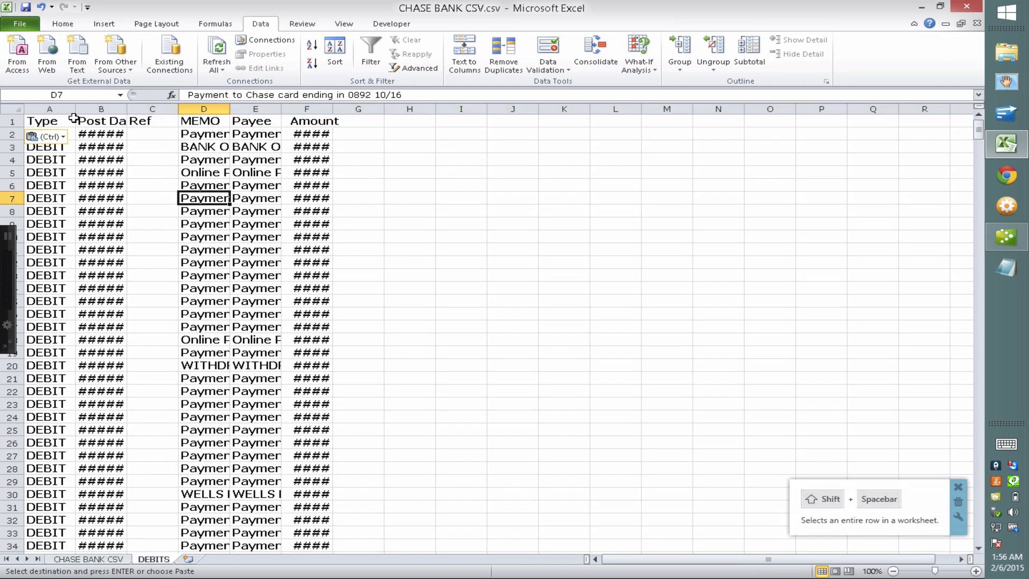
{"action": "left_click_drag", "start_coordinate": [128, 108], "coordinate": [174, 109]}
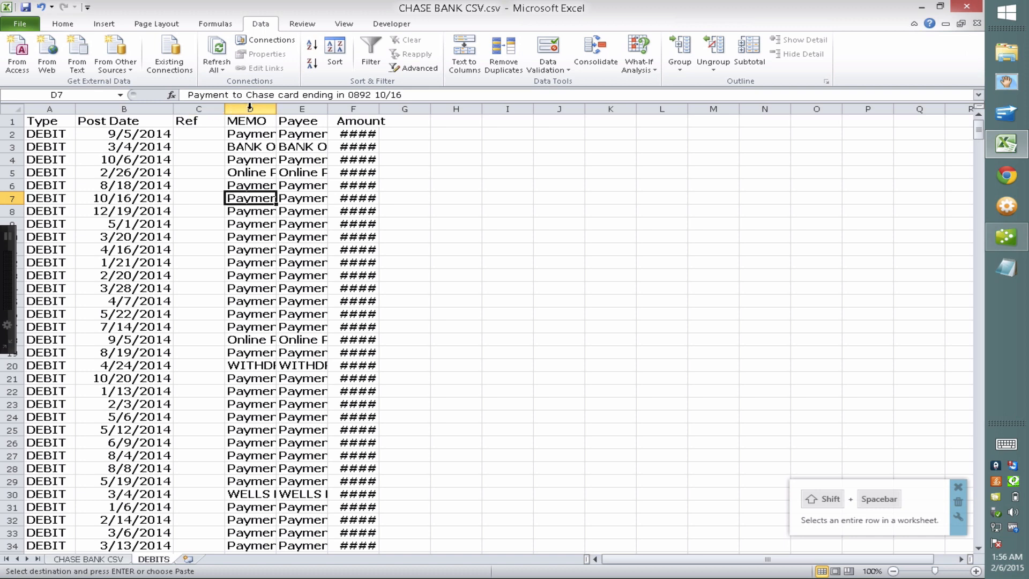
{"action": "left_click", "coordinate": [271, 108]}
{"action": "left_click_drag", "start_coordinate": [276, 109], "coordinate": [544, 109]}
{"action": "left_click", "coordinate": [451, 172]}
Sort the debits by Post Date, oldest to newest, and return to the CHASE BANK CSV sheet
{"action": "left_click", "coordinate": [12, 109]}
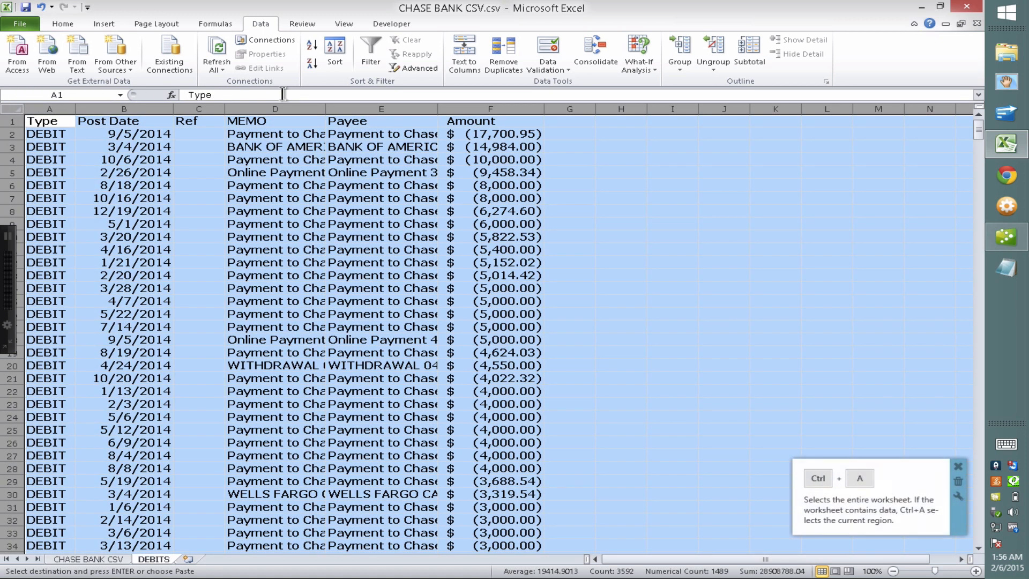
{"action": "left_click", "coordinate": [337, 50]}
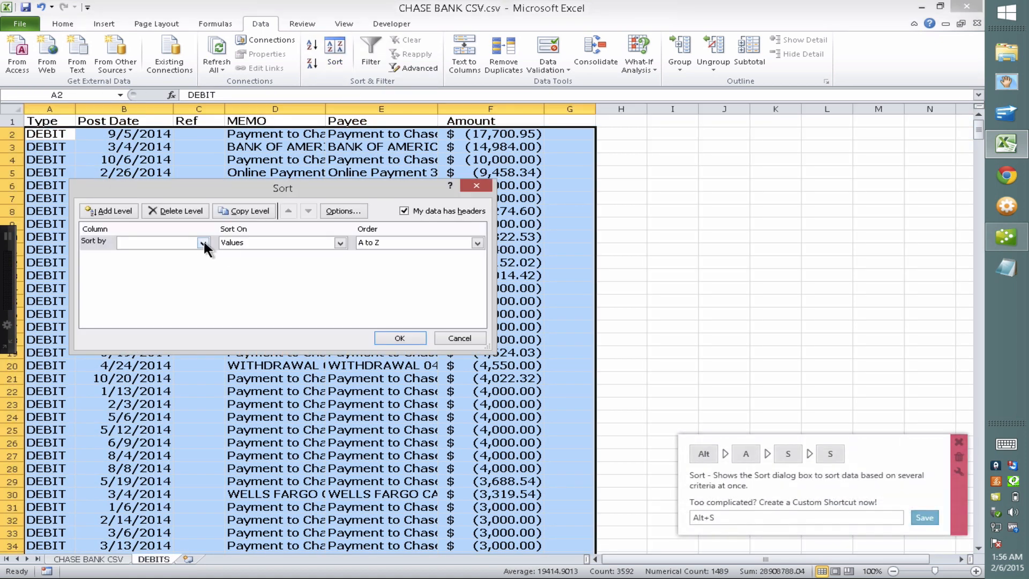
{"action": "left_click", "coordinate": [203, 242]}
{"action": "left_click", "coordinate": [158, 262]}
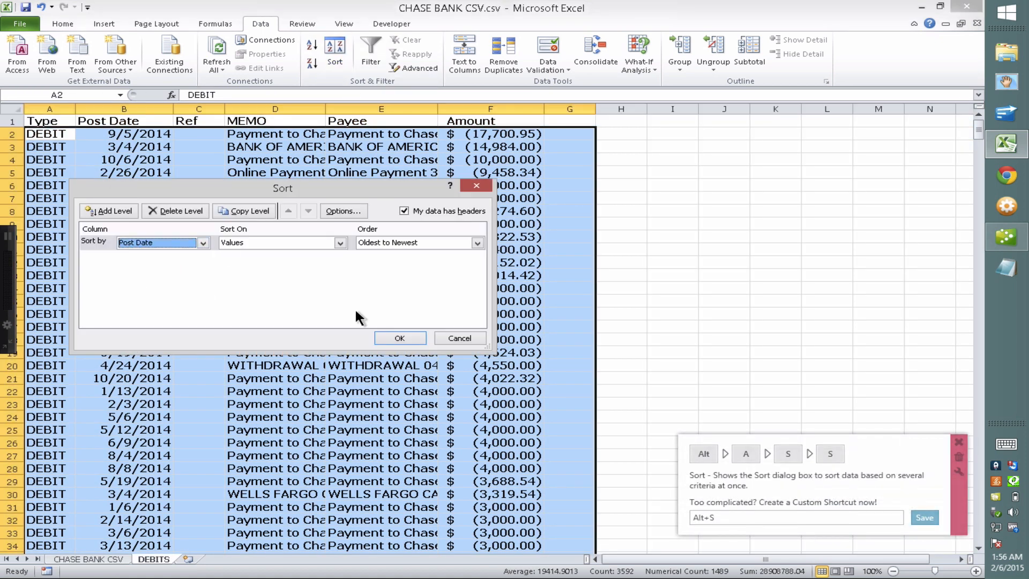
{"action": "left_click", "coordinate": [400, 338]}
{"action": "left_click", "coordinate": [441, 314]}
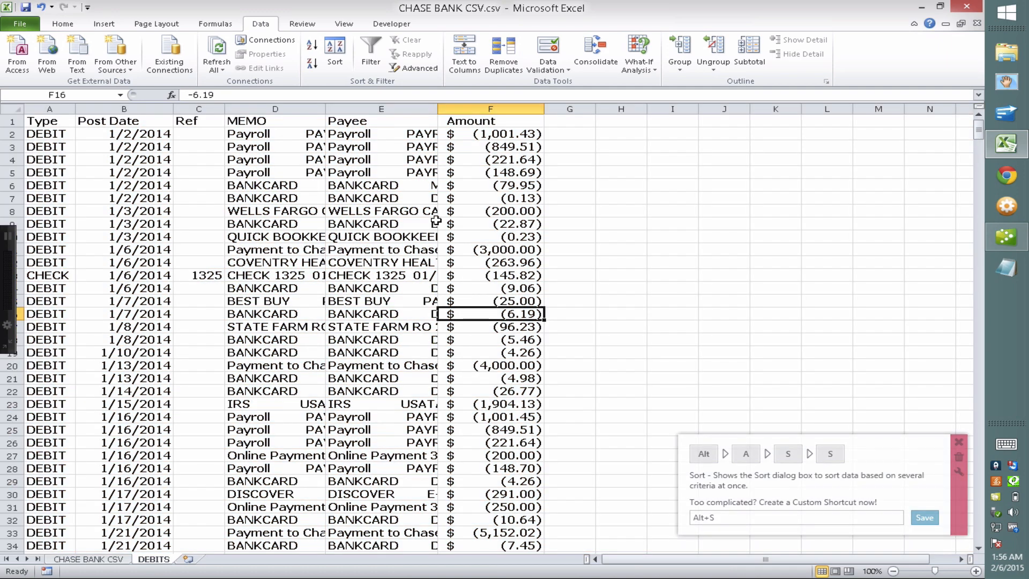
{"action": "left_click", "coordinate": [98, 559]}
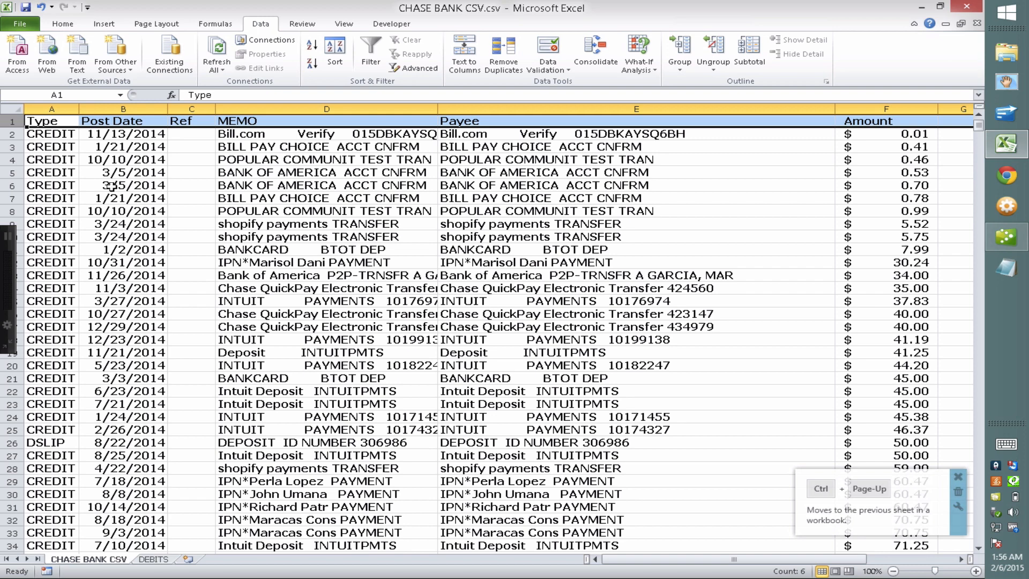
Sort the credit rows by Post Date and rename the CHASE BANK CSV sheet to CREDITS
{"action": "key", "text": "ctrl+a"}
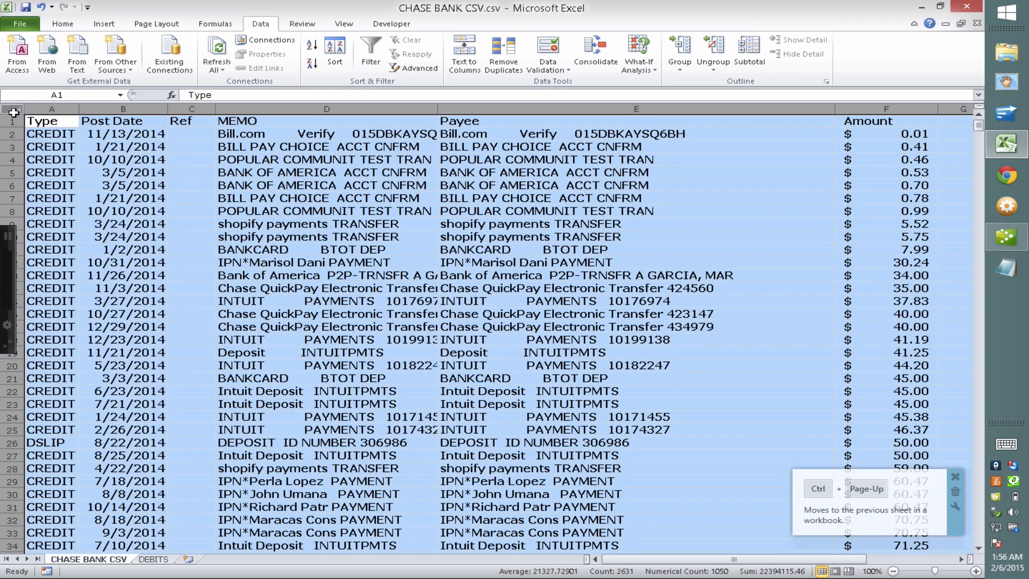
{"action": "left_click", "coordinate": [339, 56]}
{"action": "left_click", "coordinate": [201, 241]}
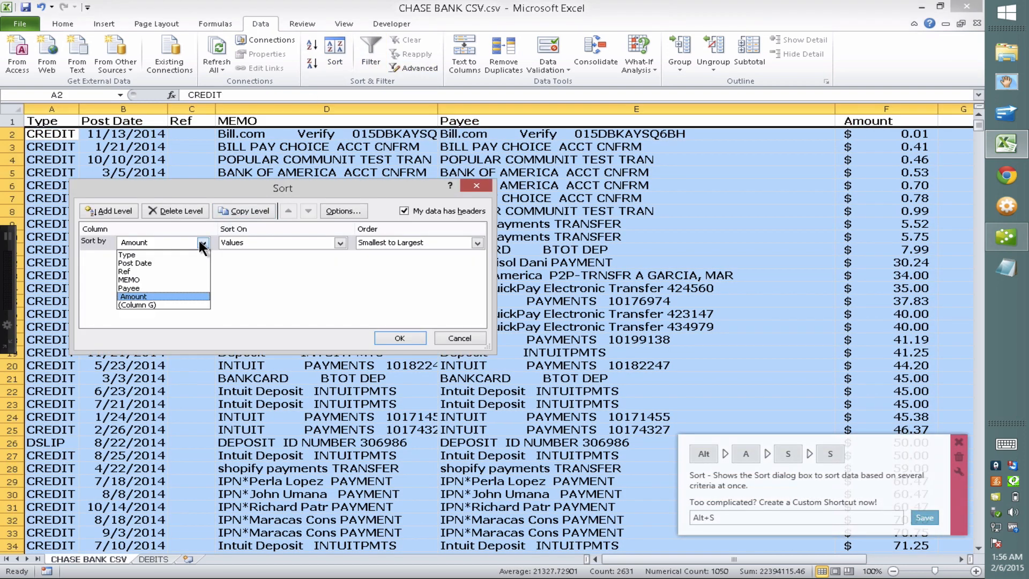
{"action": "left_click", "coordinate": [135, 263]}
{"action": "left_click", "coordinate": [400, 337]}
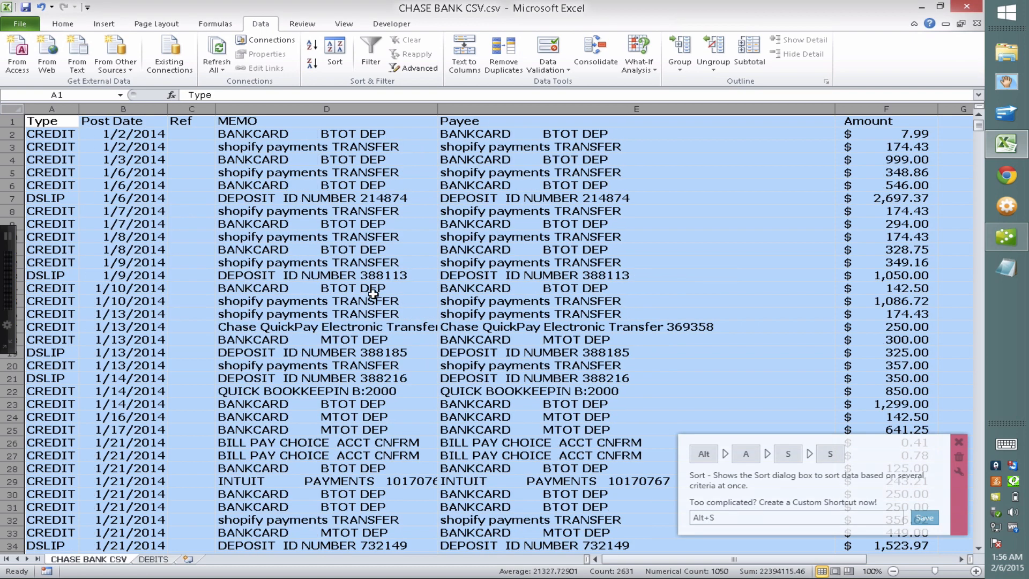
{"action": "left_click", "coordinate": [373, 293]}
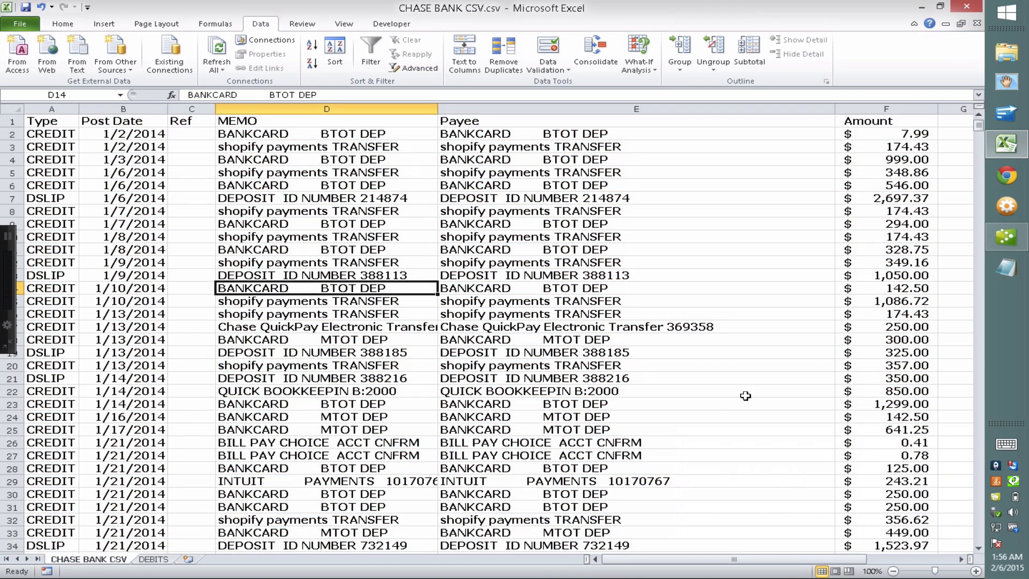
{"action": "double_click", "coordinate": [99, 560]}
{"action": "type", "text": "CRE"}
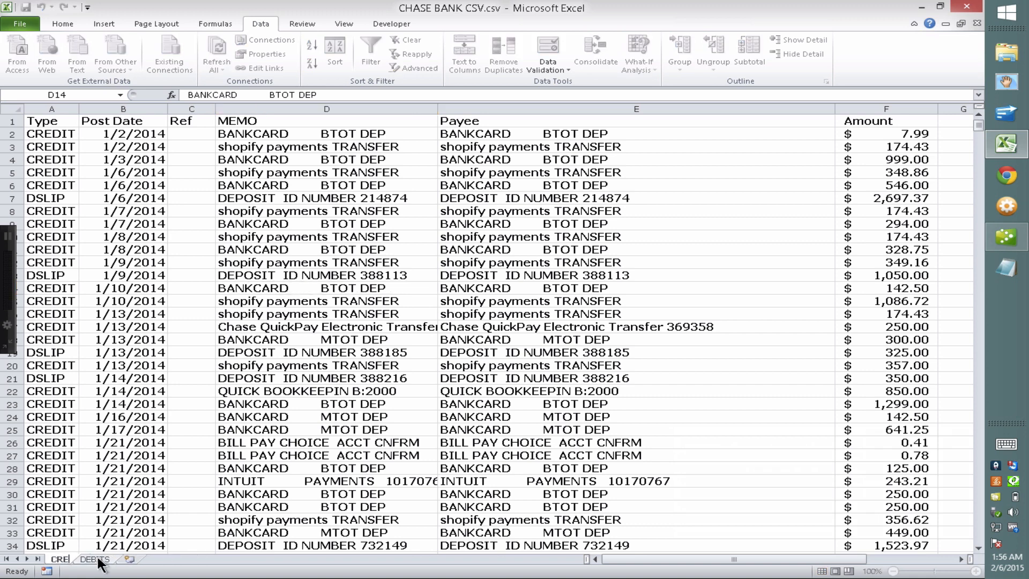
{"action": "type", "text": "DITS"}
Format the CREDITS Amount column F as plain Number values without dollar signs
{"action": "left_click", "coordinate": [114, 560]}
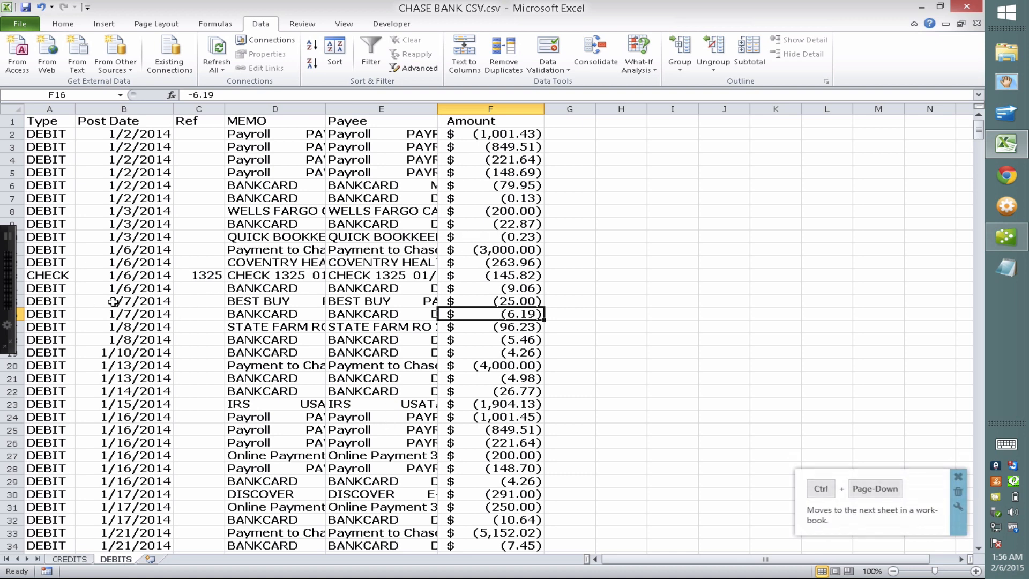
{"action": "left_click", "coordinate": [75, 560]}
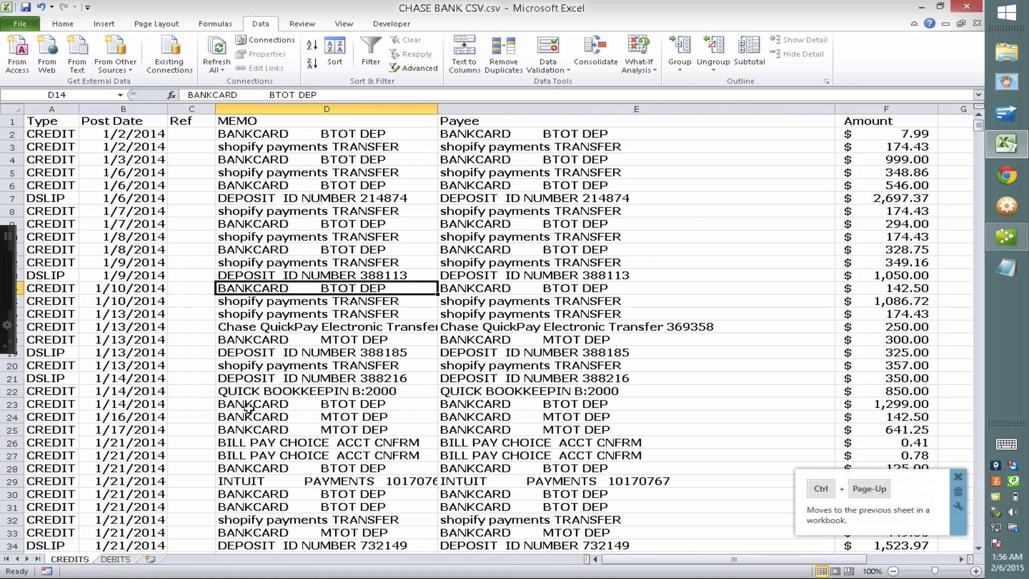
{"action": "left_click", "coordinate": [886, 109]}
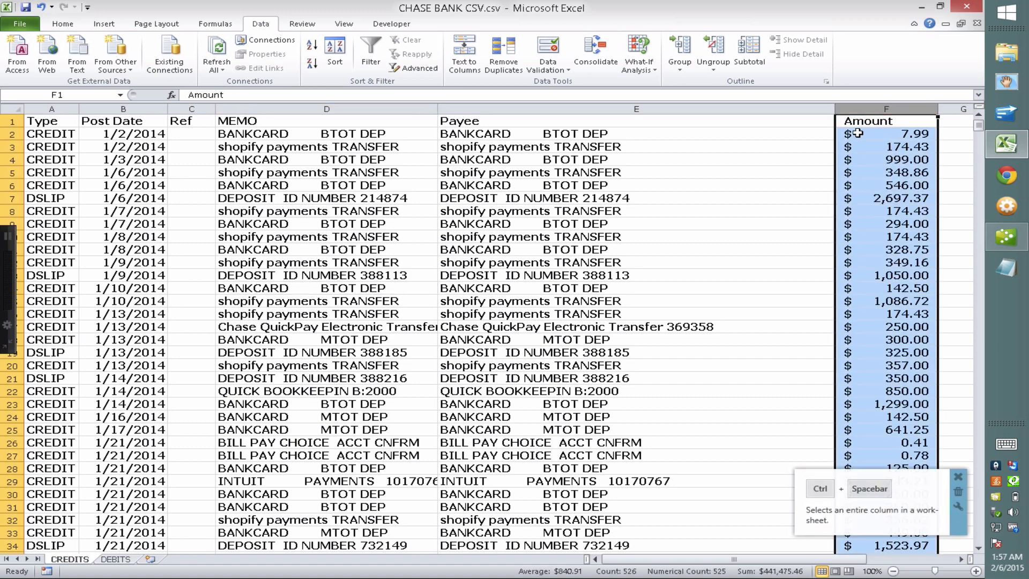
{"action": "left_click", "coordinate": [65, 24]}
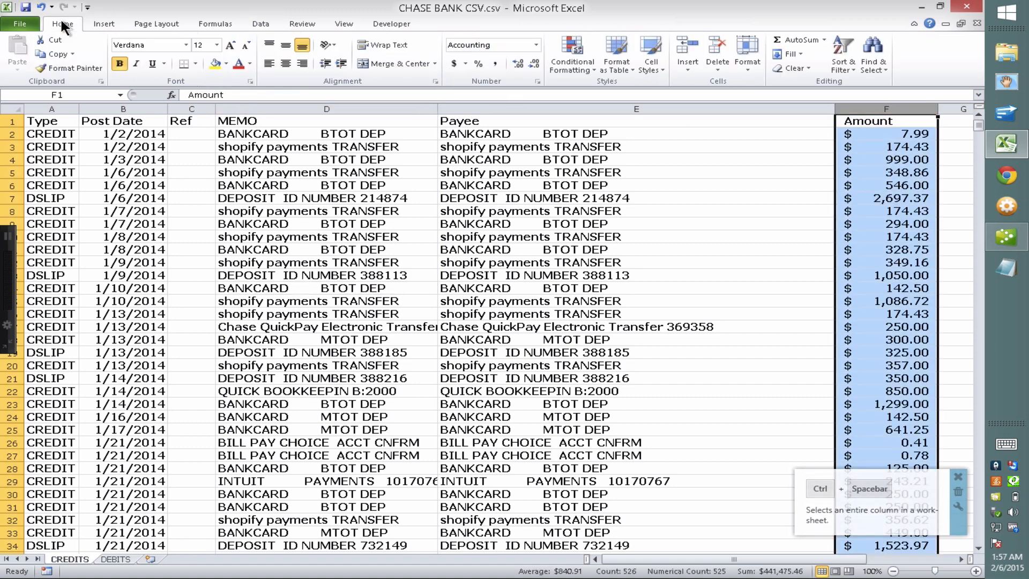
{"action": "left_click", "coordinate": [535, 44]}
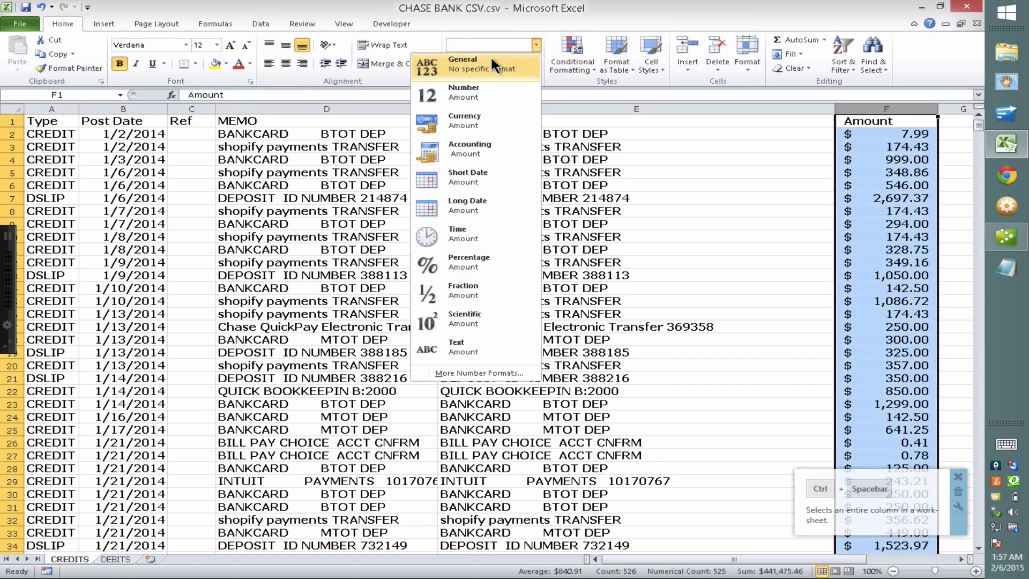
{"action": "left_click", "coordinate": [473, 88]}
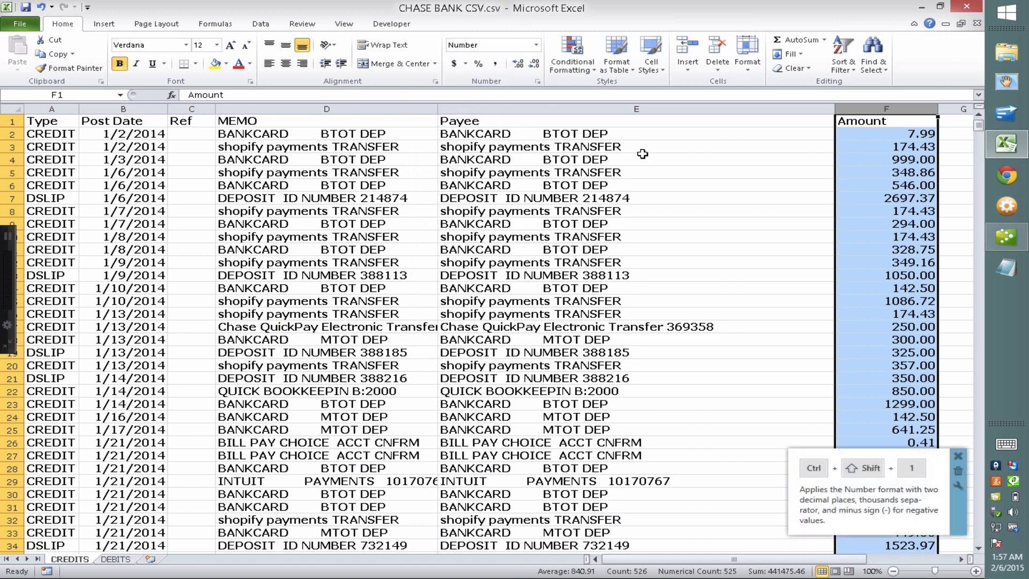
{"action": "left_click", "coordinate": [627, 198]}
{"action": "left_click", "coordinate": [959, 457]}
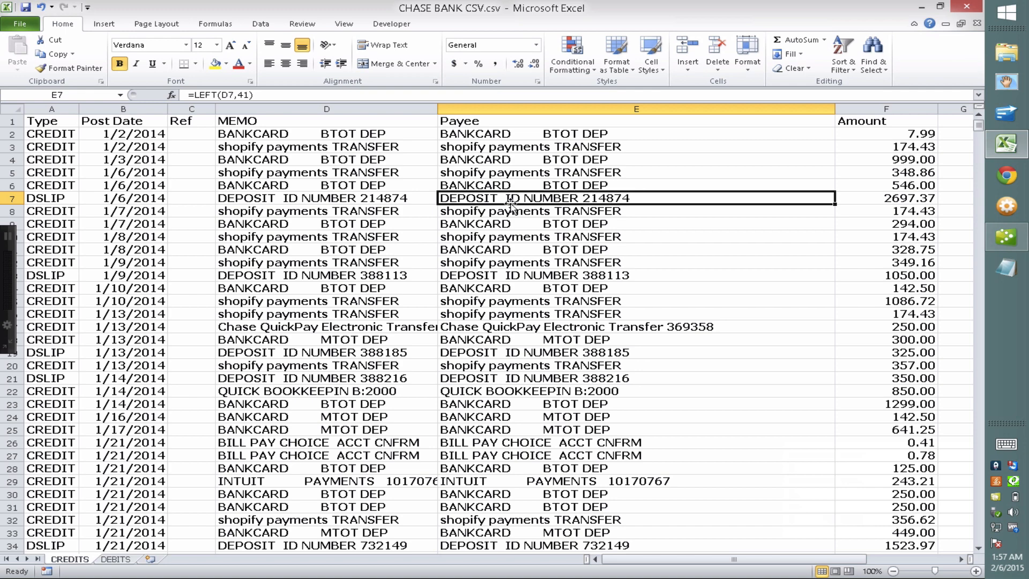
Copy Payee cells E2:E526 on the CREDITS sheet and switch to QuickBooks
{"action": "left_click", "coordinate": [488, 134]}
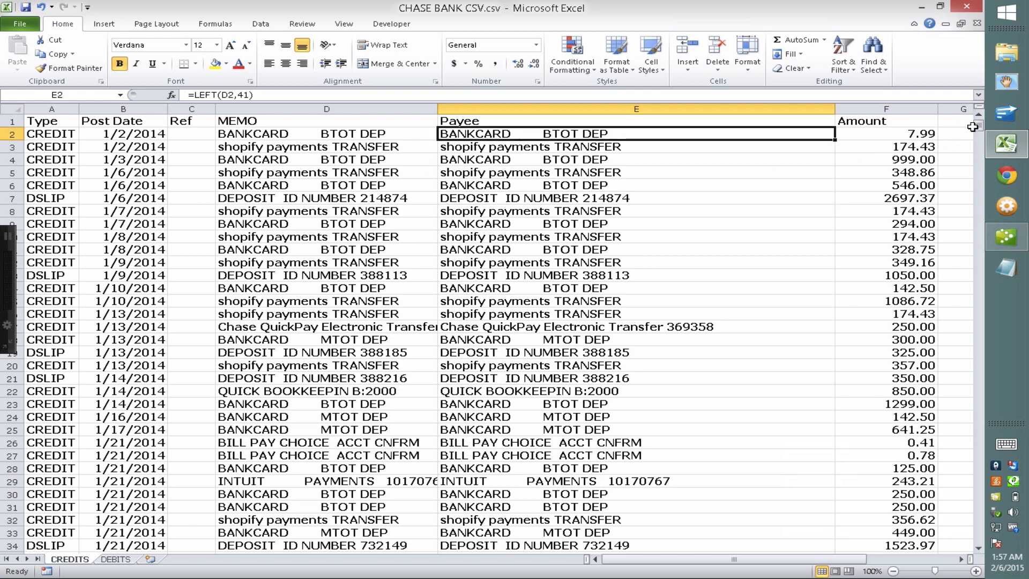
{"action": "left_click_drag", "start_coordinate": [978, 126], "coordinate": [973, 301]}
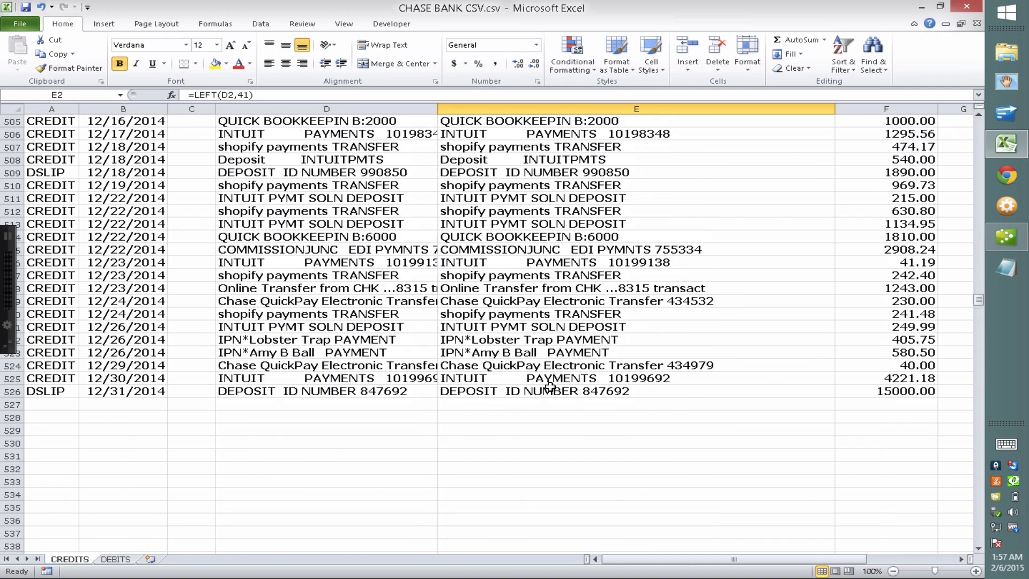
{"action": "left_click", "coordinate": [549, 388], "text": "shift"}
{"action": "key", "text": "ctrl+c"}
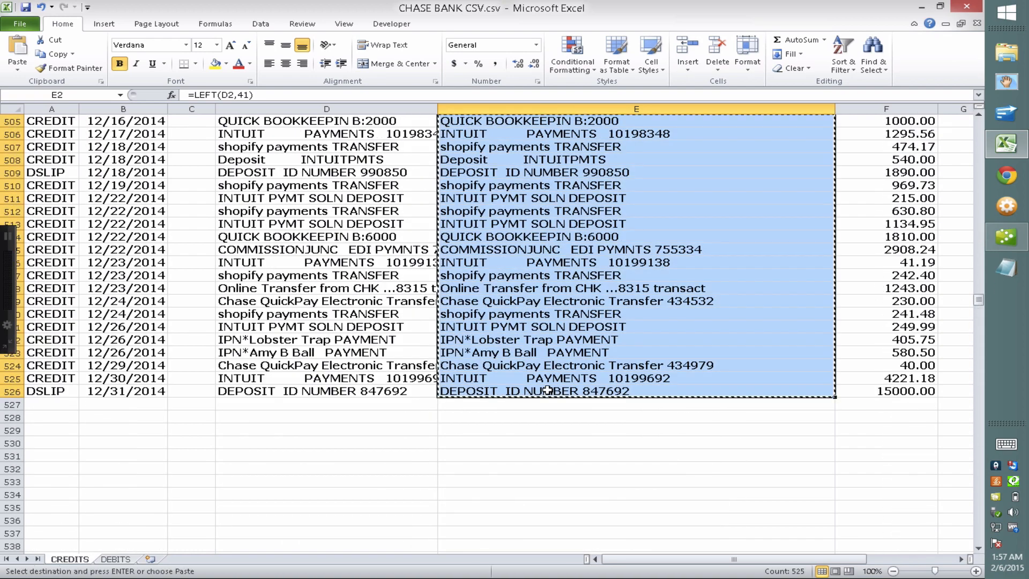
{"action": "left_click", "coordinate": [1003, 237]}
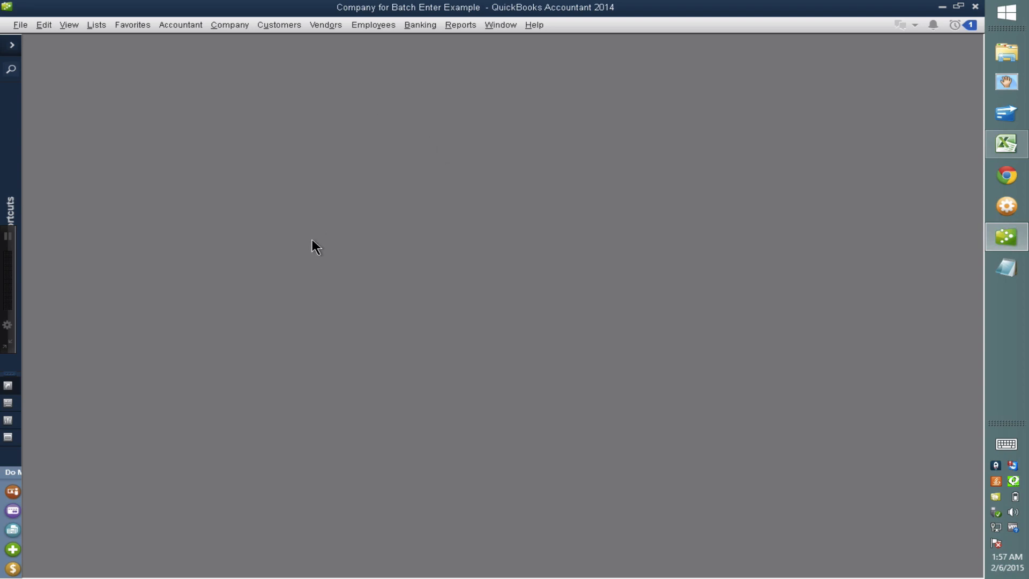
{"action": "left_click", "coordinate": [1008, 143]}
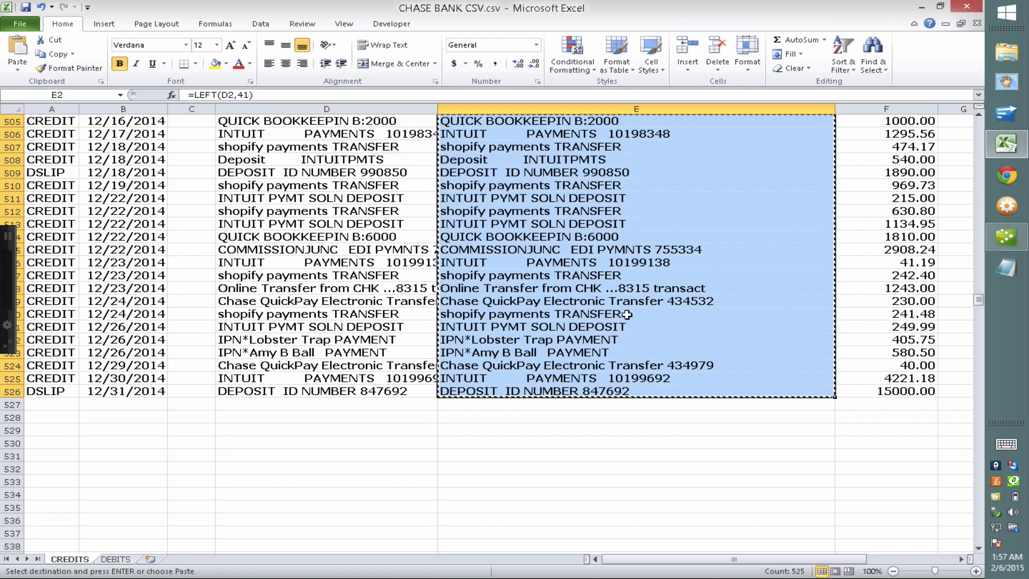
{"action": "left_click", "coordinate": [1007, 236]}
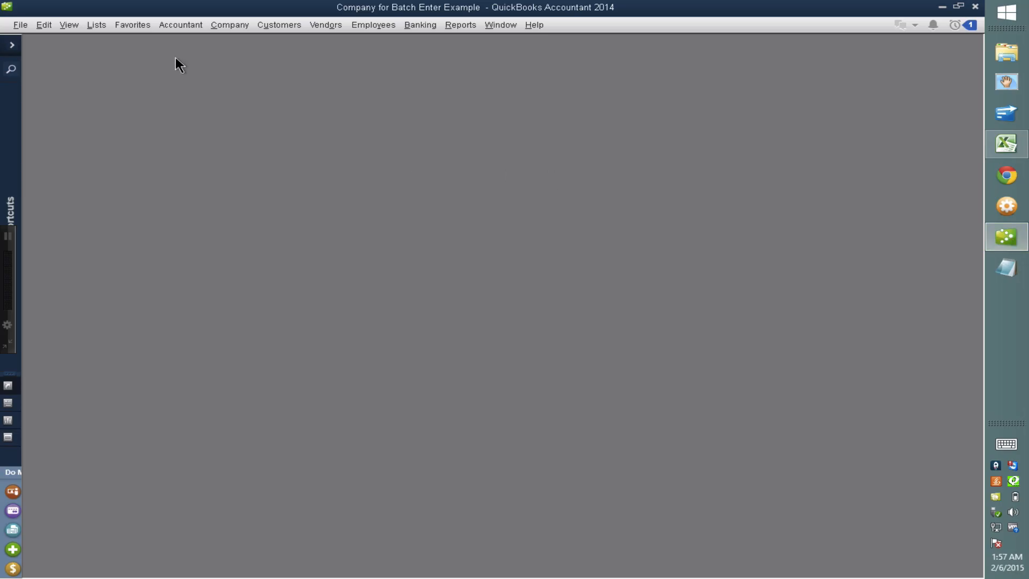
Paste the copied payee names into the Customers list under Add/Edit Multiple List Entries
{"action": "left_click", "coordinate": [96, 24]}
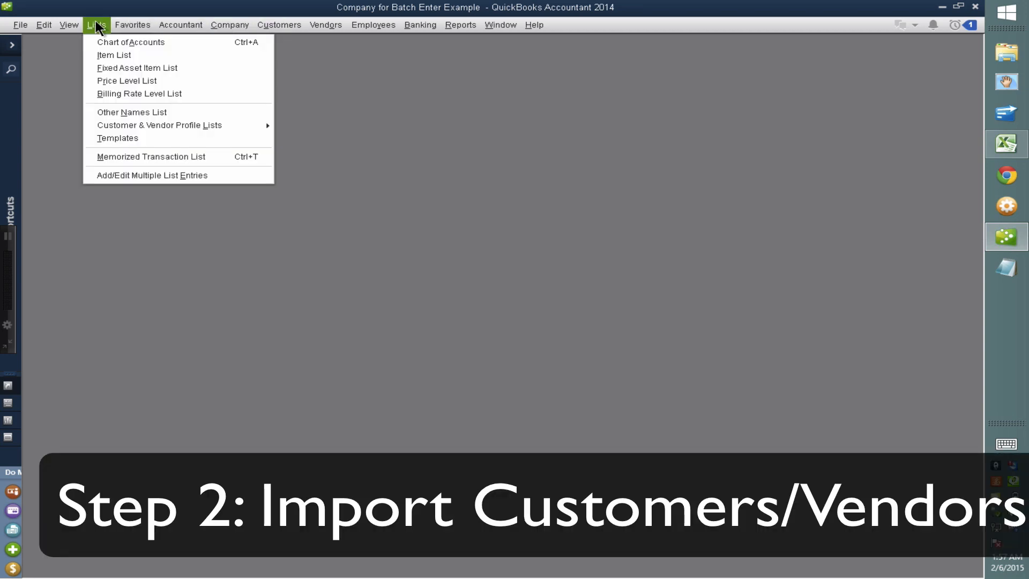
{"action": "left_click", "coordinate": [130, 175]}
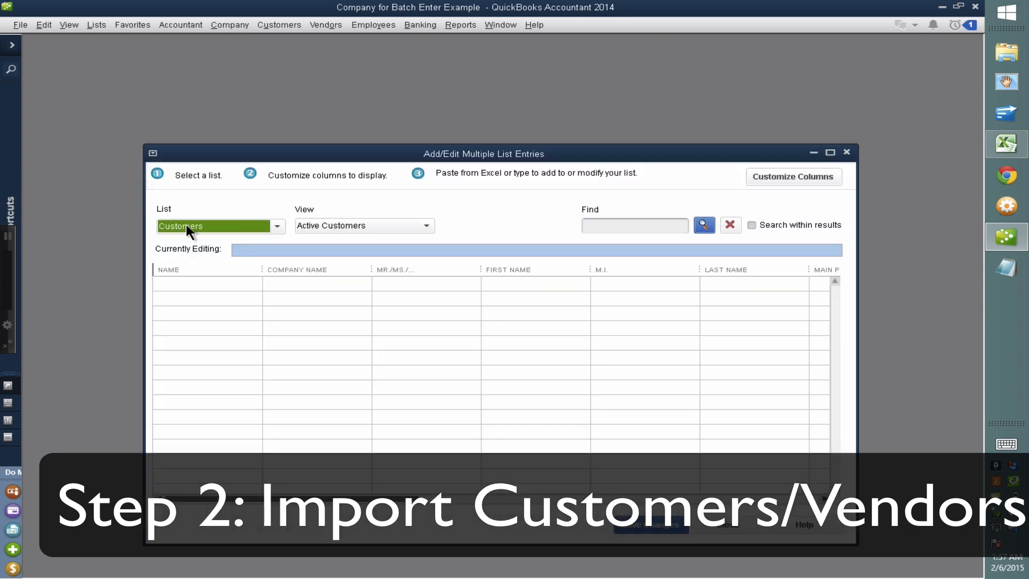
{"action": "left_click", "coordinate": [183, 278]}
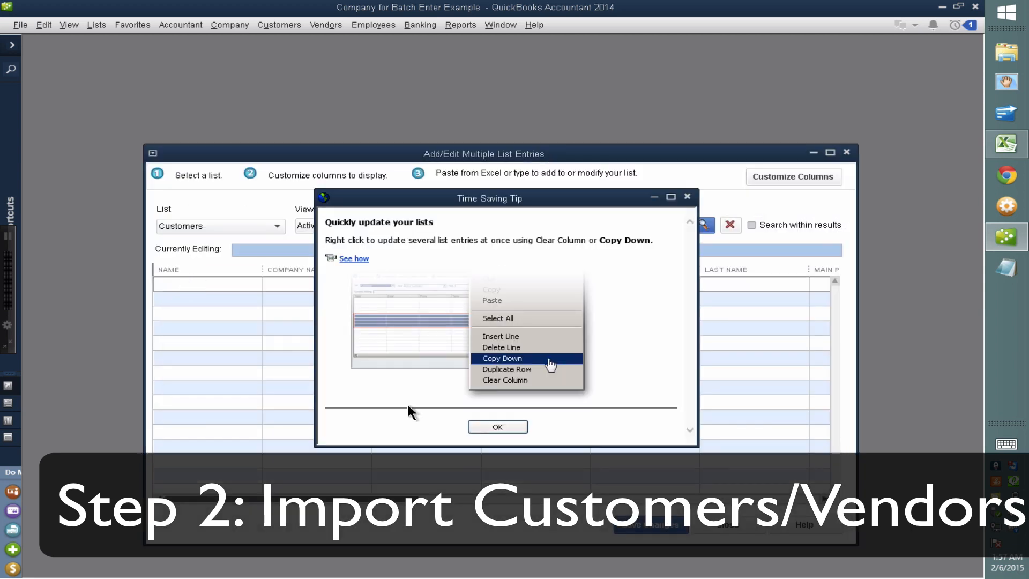
{"action": "left_click", "coordinate": [488, 425]}
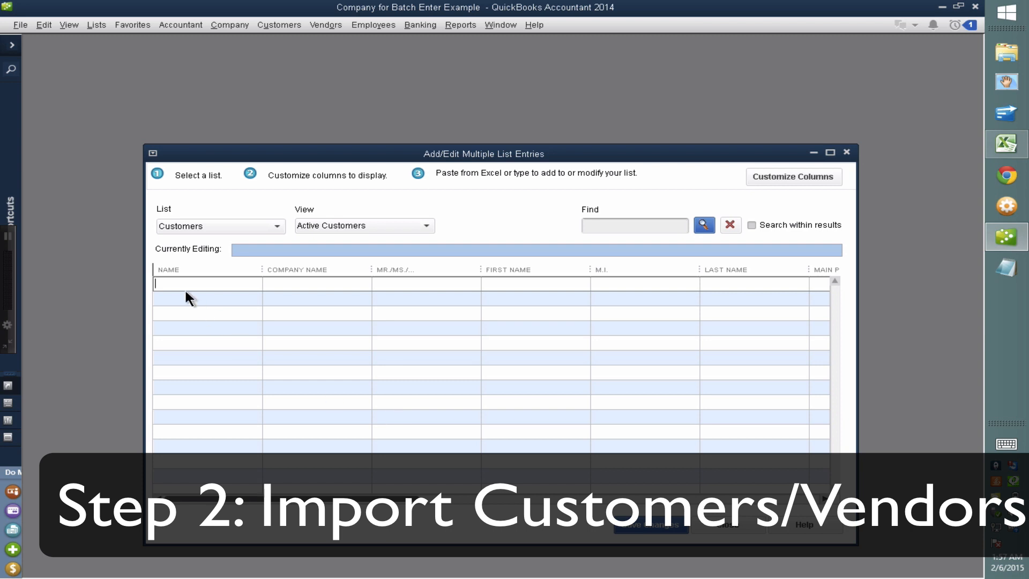
{"action": "key", "text": "ctrl+v"}
{"action": "left_click_drag", "start_coordinate": [259, 270], "coordinate": [400, 274]}
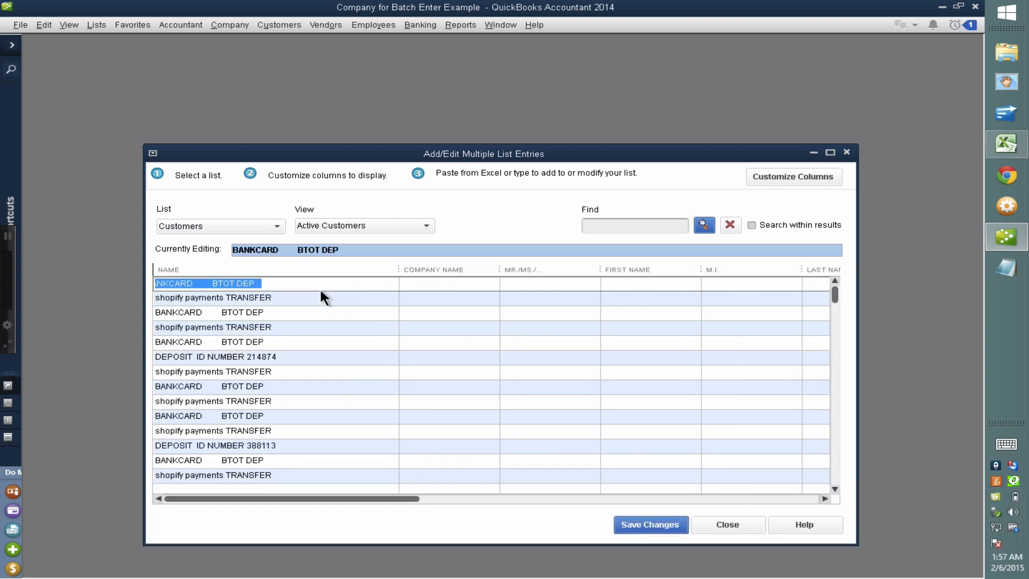
Save the customers, keeping the 207 added and discarding the 318 duplicate-name records
{"action": "left_click", "coordinate": [661, 523]}
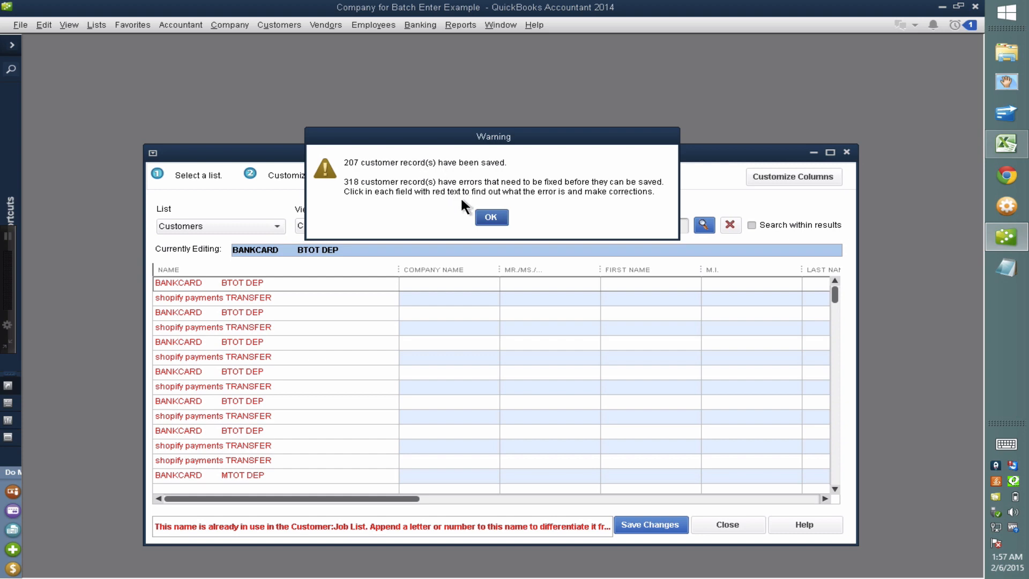
{"action": "left_click", "coordinate": [492, 218]}
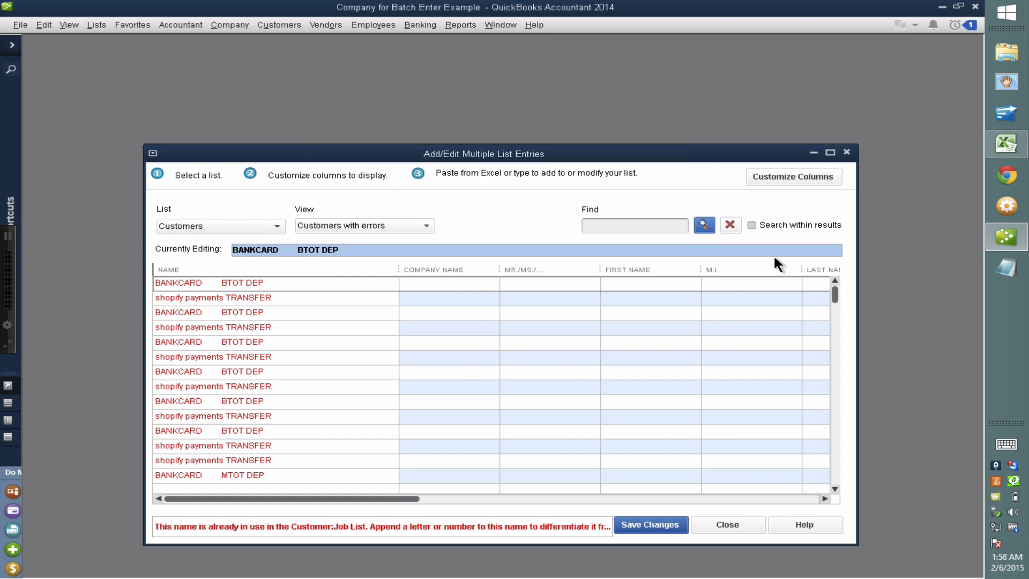
{"action": "left_click", "coordinate": [728, 524]}
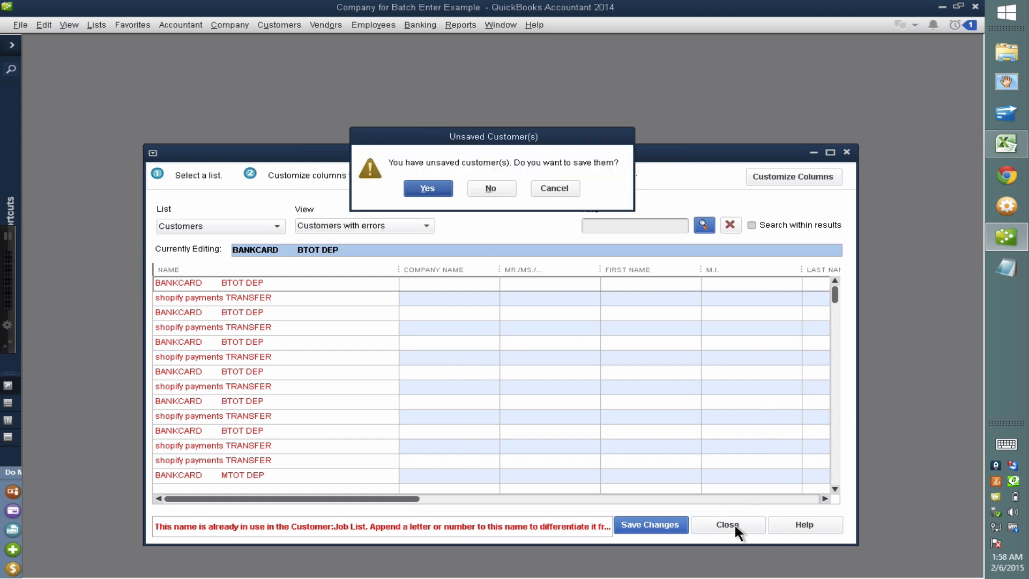
{"action": "left_click", "coordinate": [489, 187]}
{"action": "left_click", "coordinate": [280, 24]}
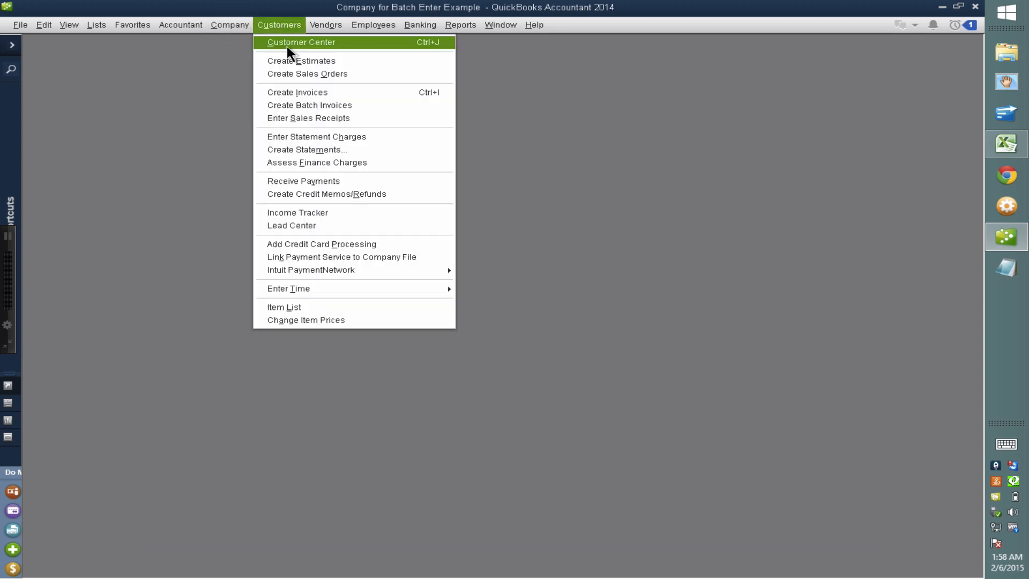
View the new customers in the Customer Center, then go to Excel's DEBITS sheet
{"action": "left_click", "coordinate": [287, 46]}
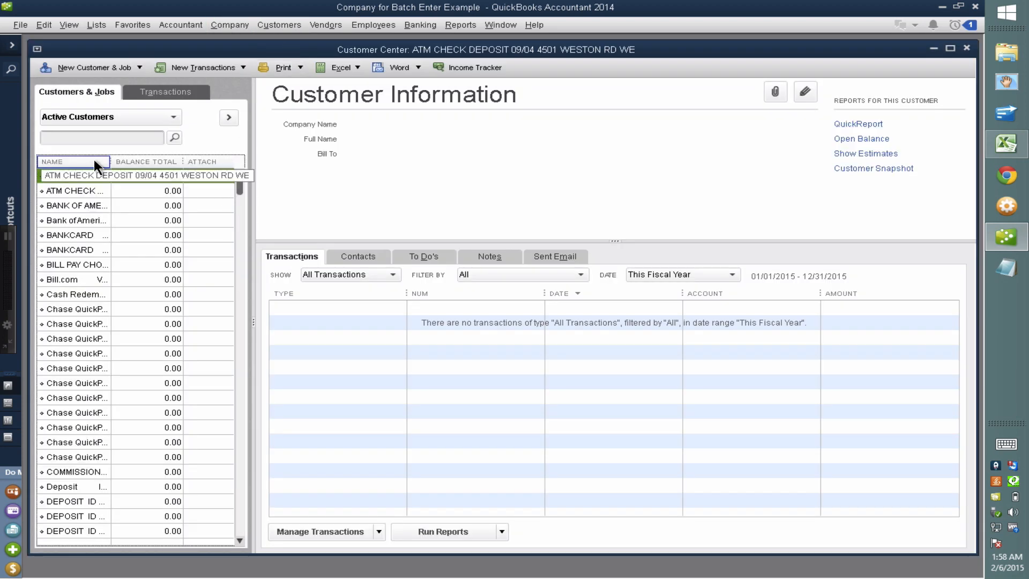
{"action": "left_click_drag", "start_coordinate": [108, 160], "coordinate": [173, 160]}
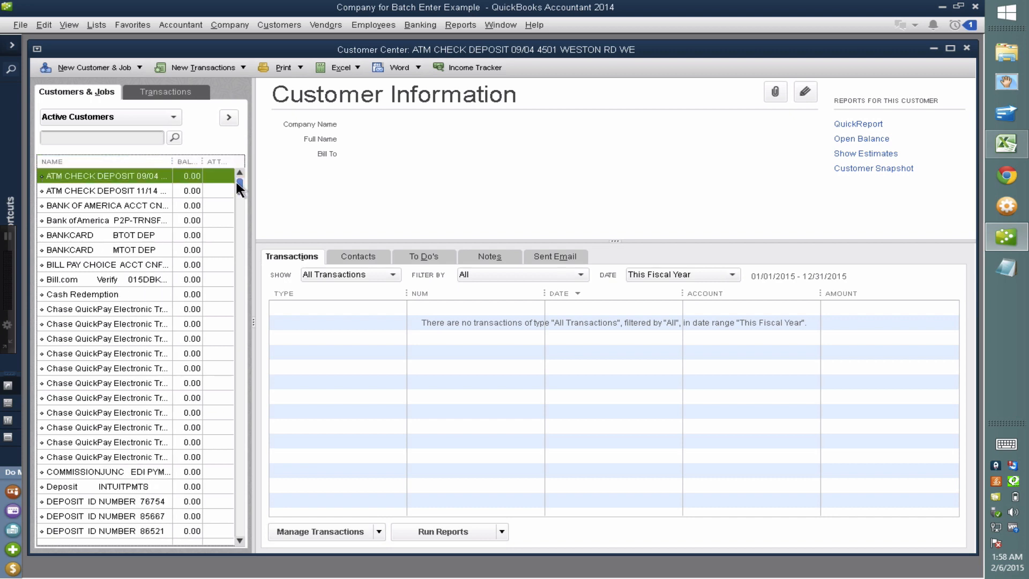
{"action": "left_click_drag", "start_coordinate": [236, 179], "coordinate": [302, 133]}
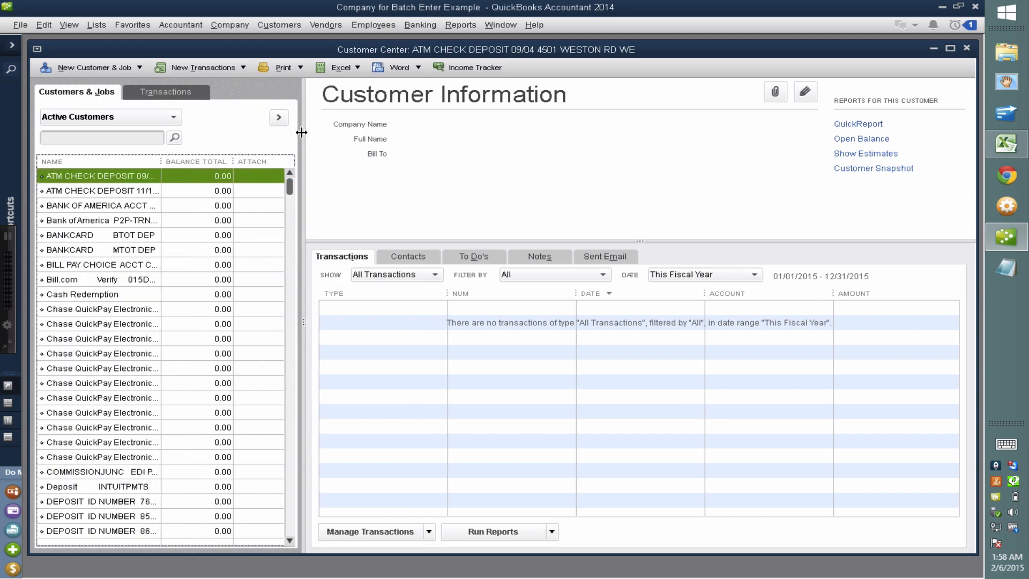
{"action": "left_click", "coordinate": [992, 146]}
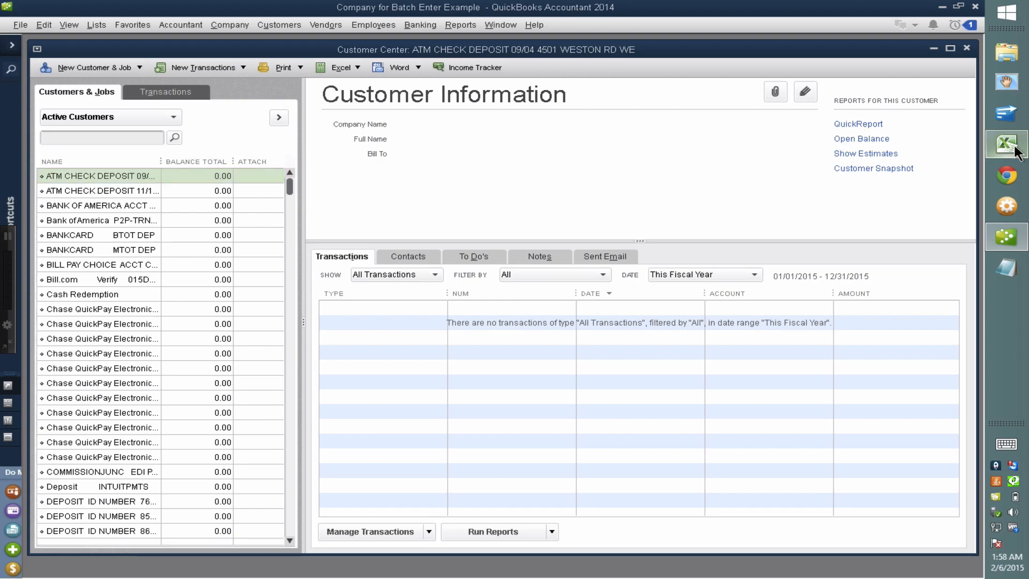
{"action": "key", "text": "ctrl+Page_Down"}
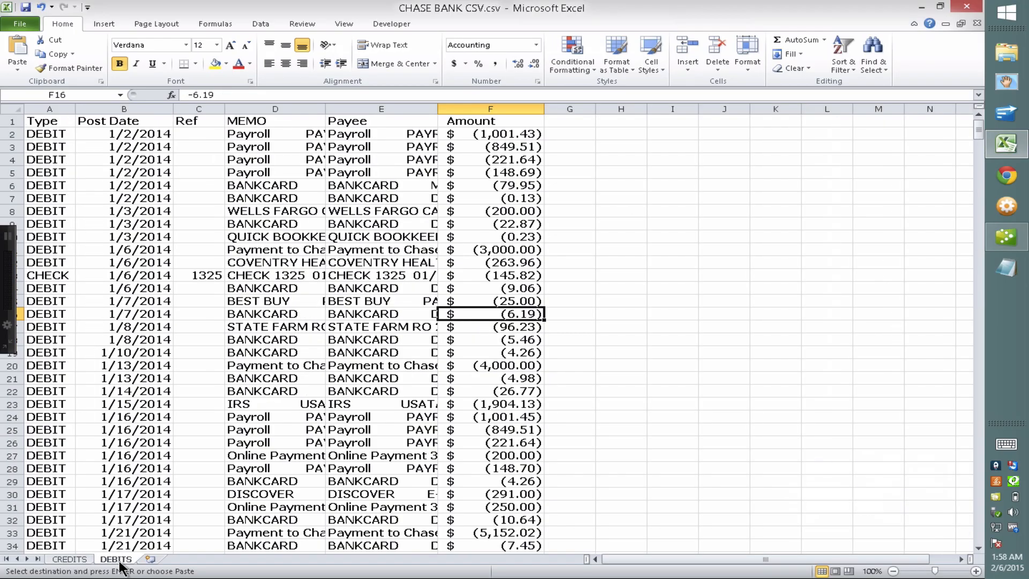
Copy Payee cells E2:E700 on the DEBITS sheet and switch back to QuickBooks
{"action": "left_click", "coordinate": [362, 132]}
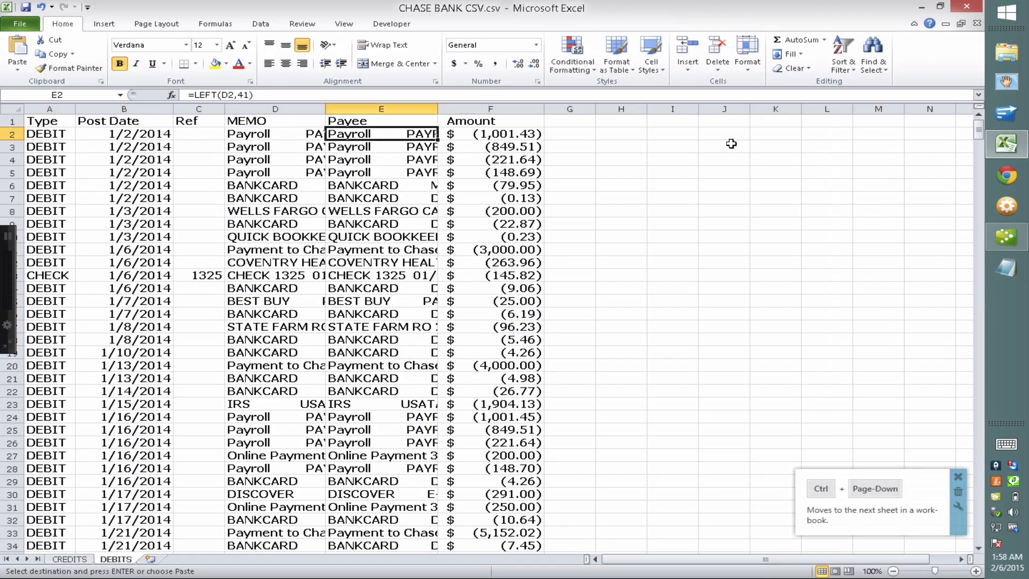
{"action": "left_click_drag", "start_coordinate": [979, 132], "coordinate": [985, 560]}
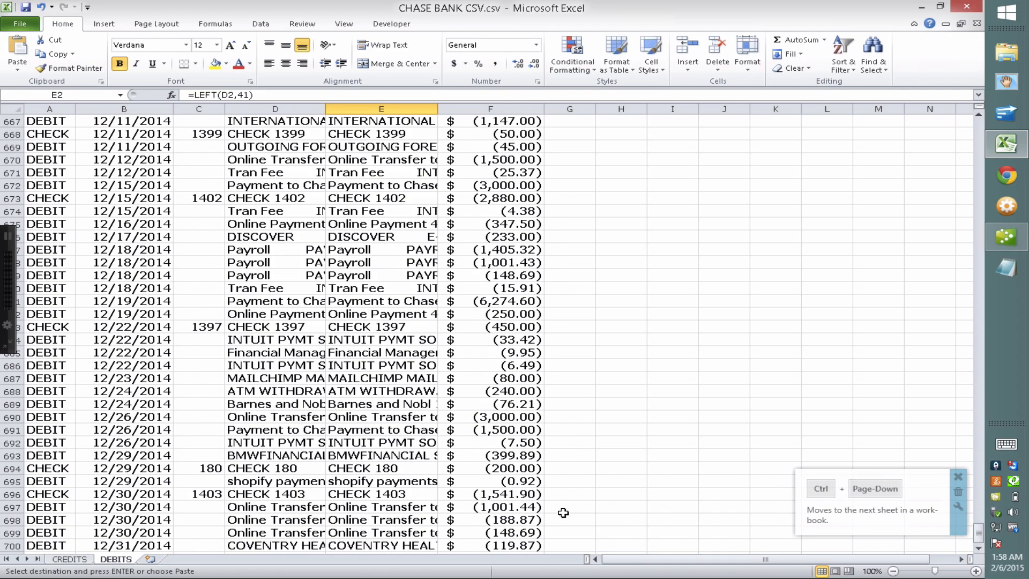
{"action": "left_click", "coordinate": [400, 547], "text": "shift"}
{"action": "key", "text": "ctrl+c"}
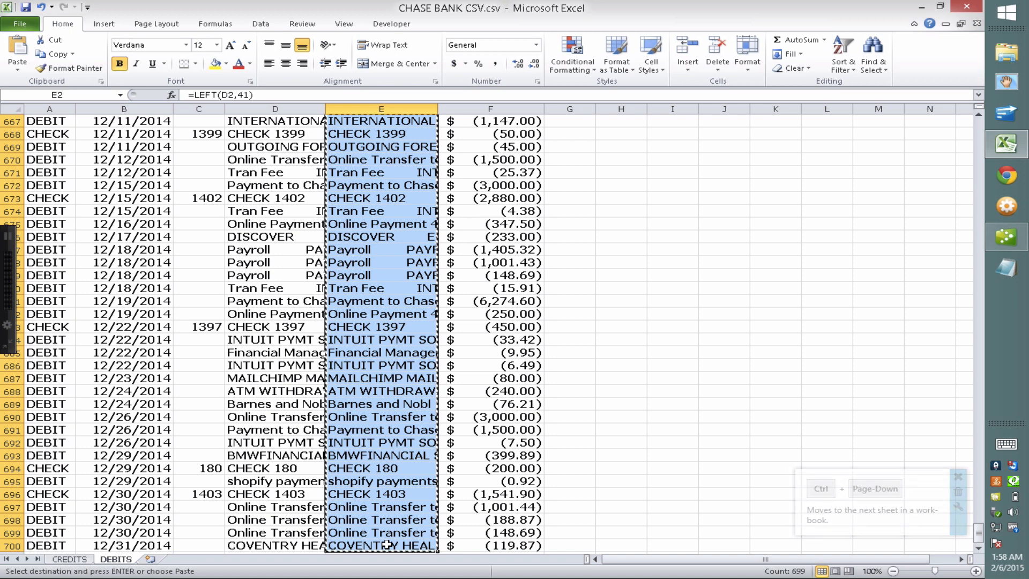
{"action": "key", "text": "alt+Tab"}
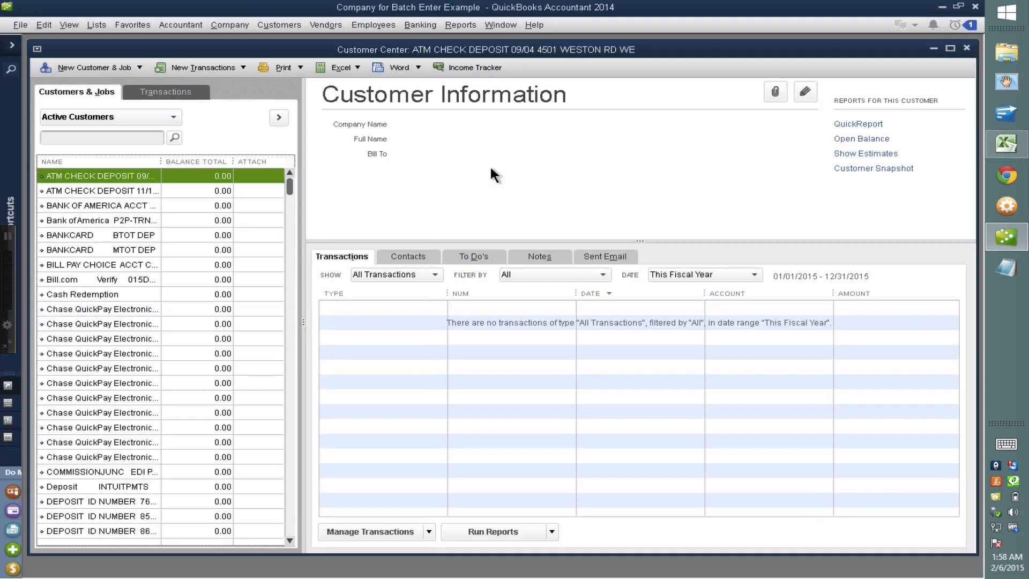
Open the Vendor Center and paste the payee names into the Vendors list in Add/Edit Multiple List Entries
{"action": "left_click", "coordinate": [328, 25]}
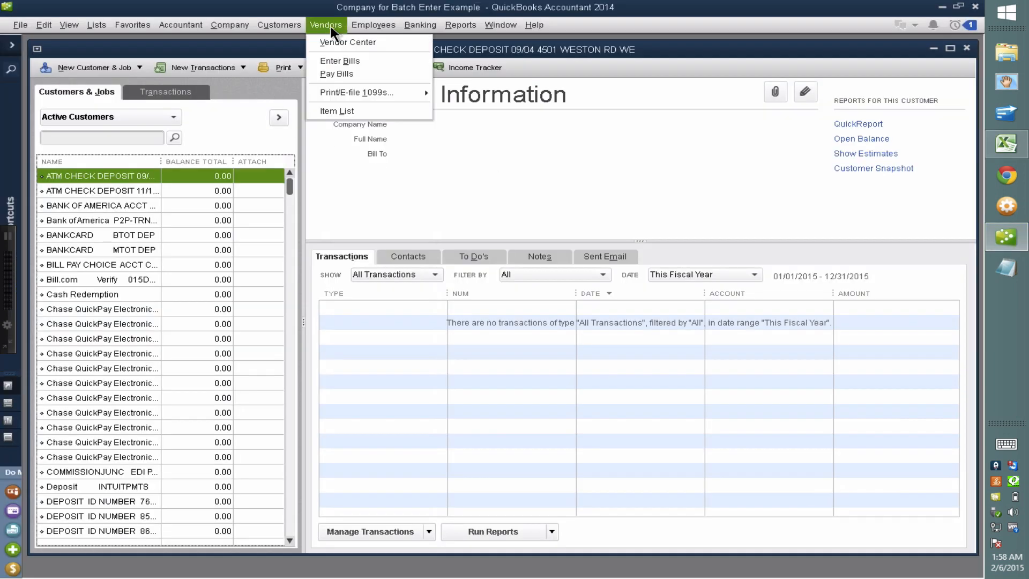
{"action": "left_click", "coordinate": [336, 45]}
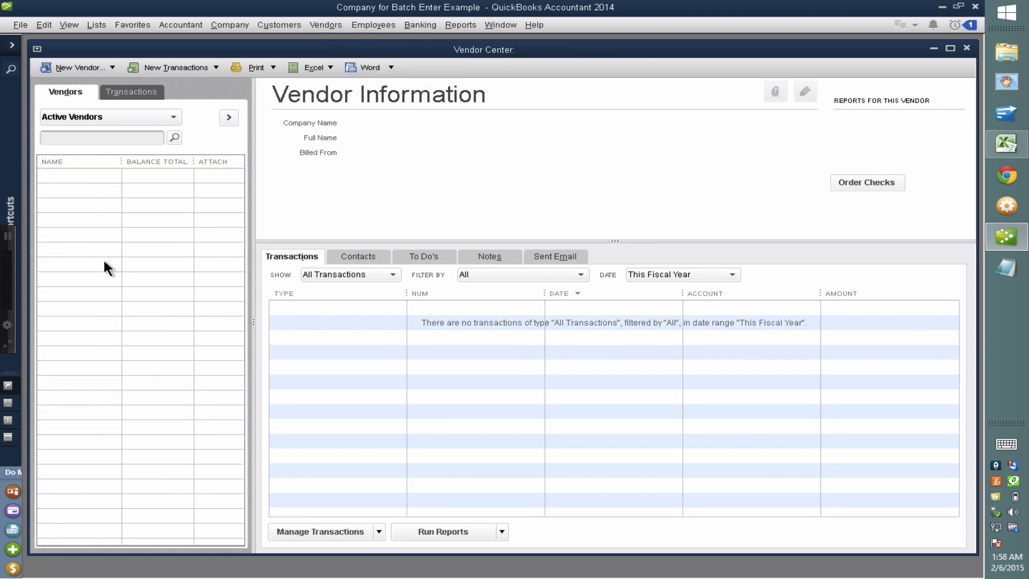
{"action": "left_click", "coordinate": [103, 24]}
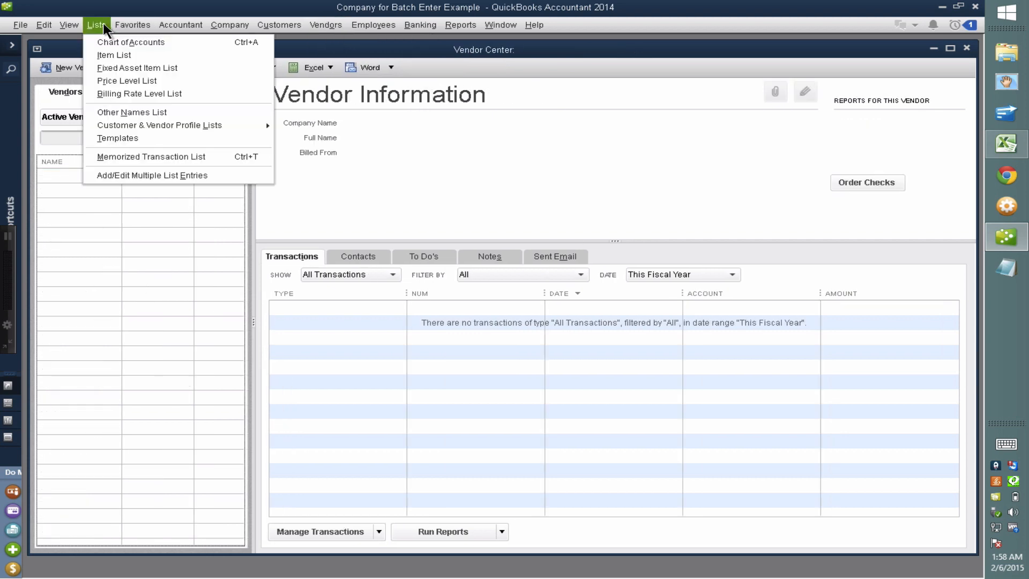
{"action": "left_click", "coordinate": [132, 175]}
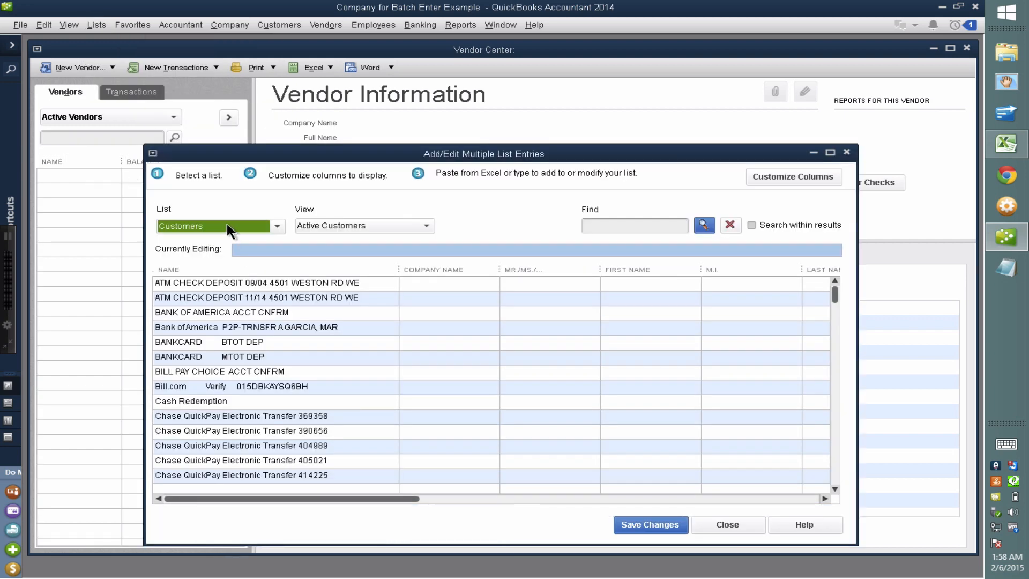
{"action": "left_click", "coordinate": [226, 229]}
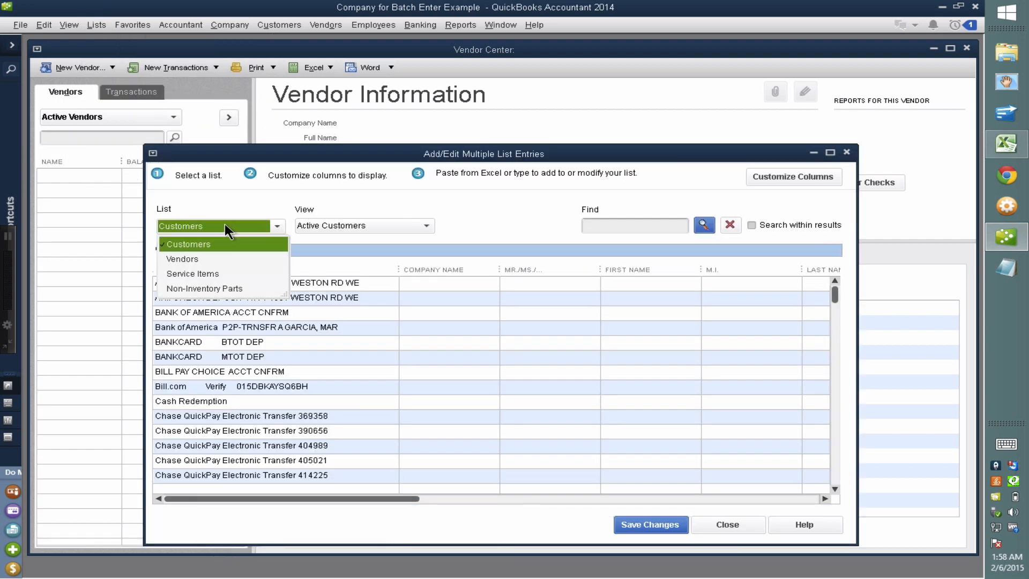
{"action": "left_click", "coordinate": [192, 257]}
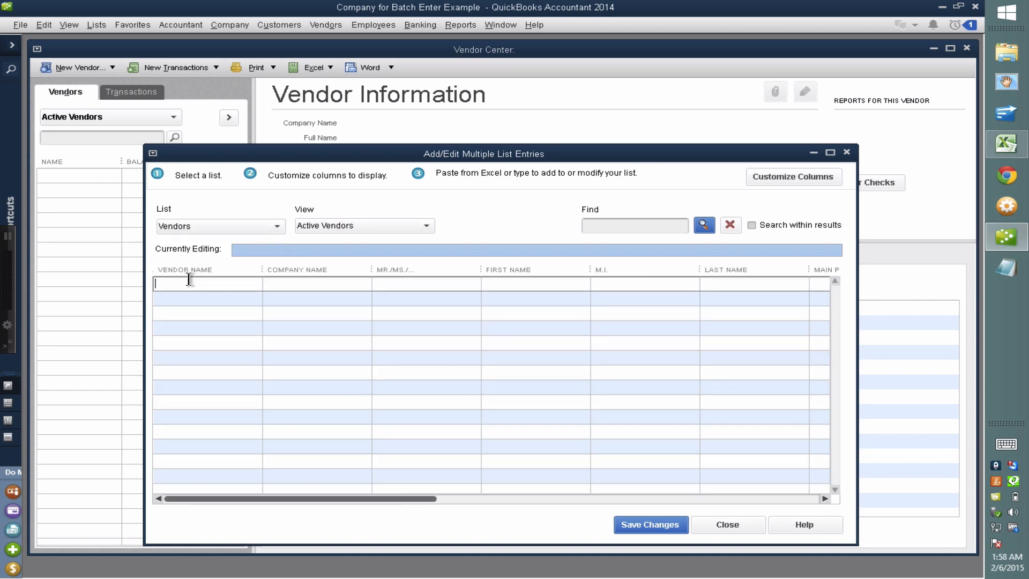
{"action": "key", "text": "ctrl+v"}
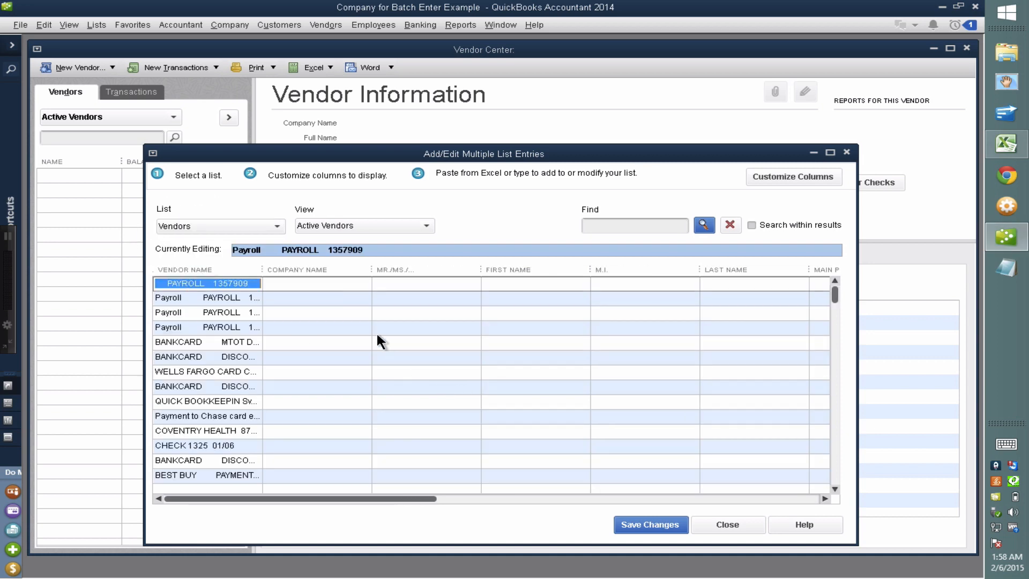
Save the new vendors and discard the rows rejected as duplicate names
{"action": "left_click", "coordinate": [651, 524]}
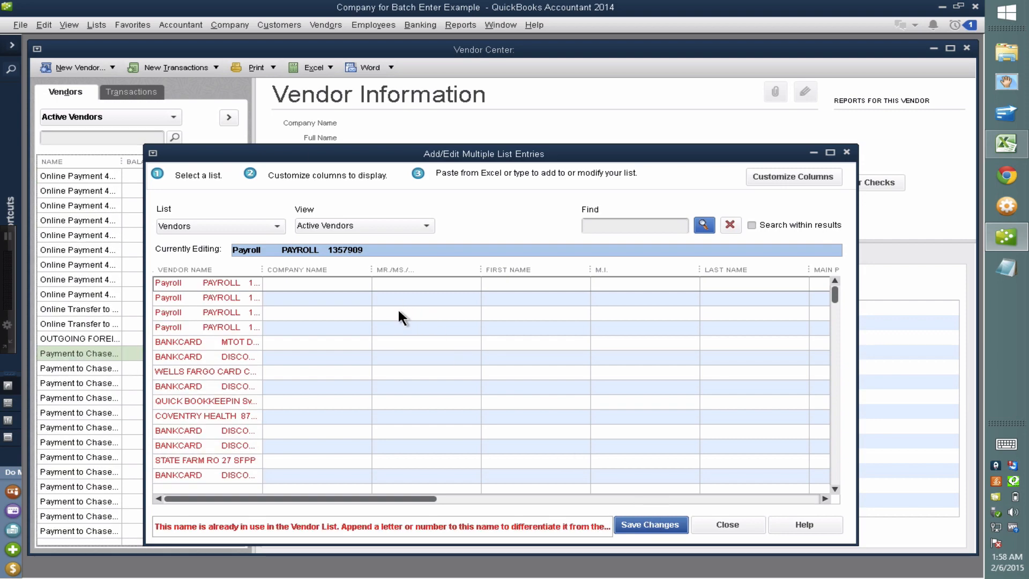
{"action": "left_click", "coordinate": [488, 214]}
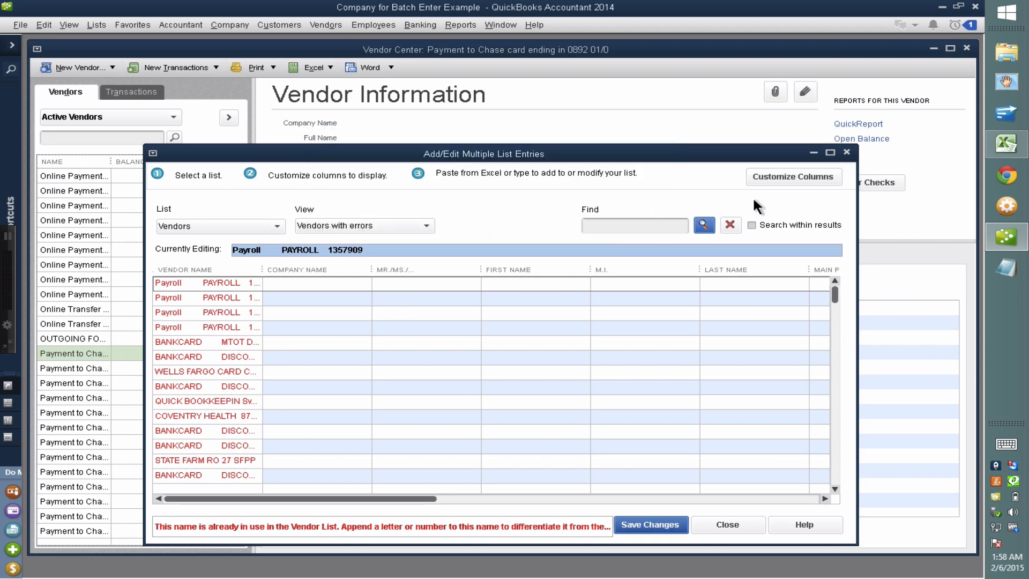
{"action": "left_click", "coordinate": [847, 152]}
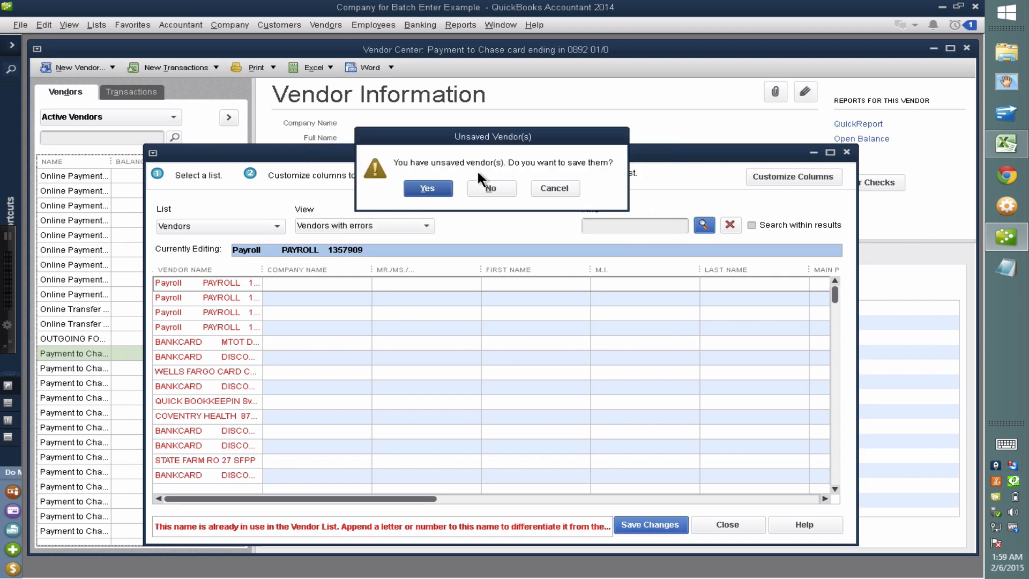
{"action": "left_click", "coordinate": [490, 188]}
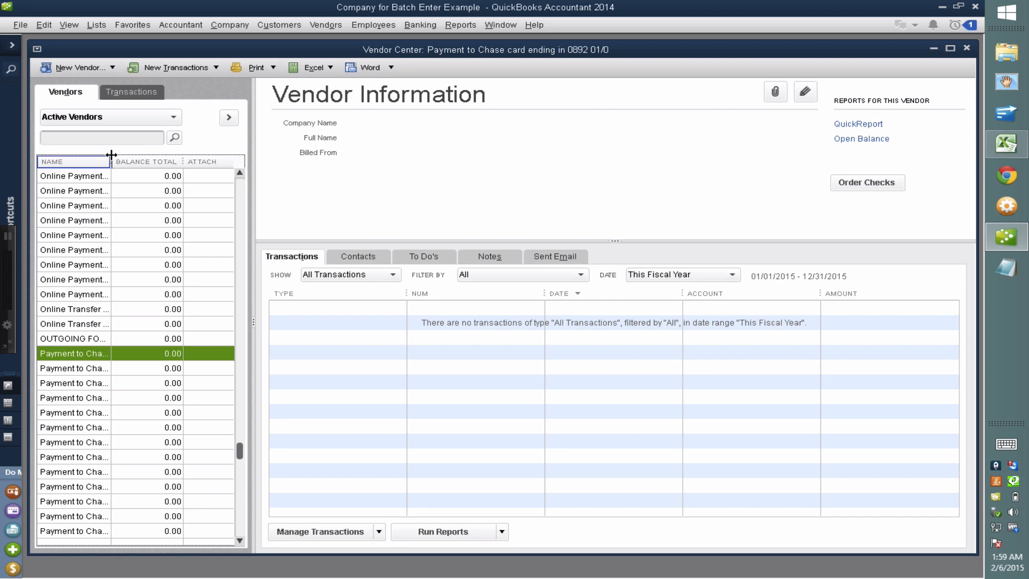
Widen the vendor list columns, then close the Vendor Center and Customer Center
{"action": "left_click_drag", "start_coordinate": [110, 160], "coordinate": [201, 168]}
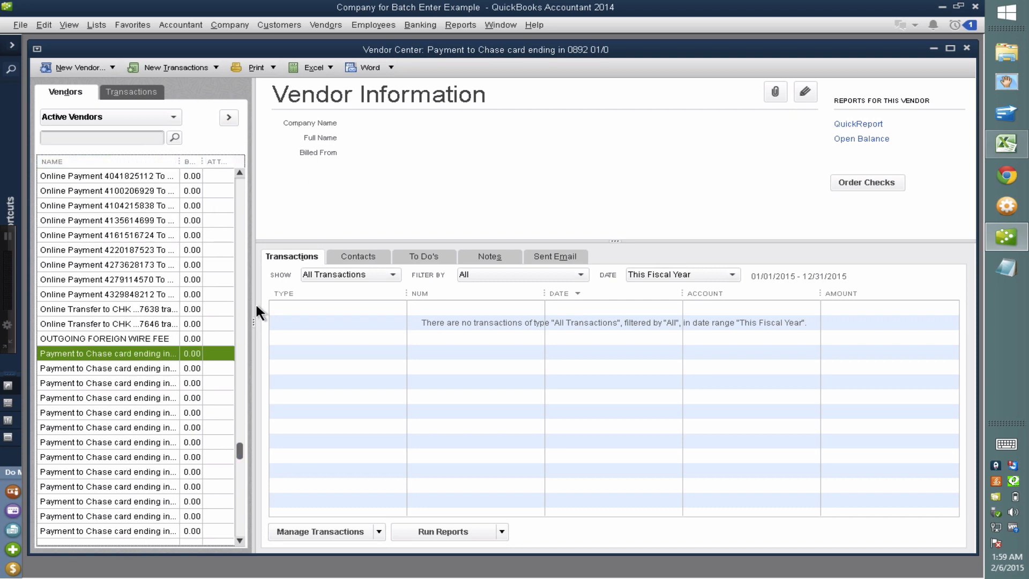
{"action": "left_click_drag", "start_coordinate": [254, 309], "coordinate": [351, 318]}
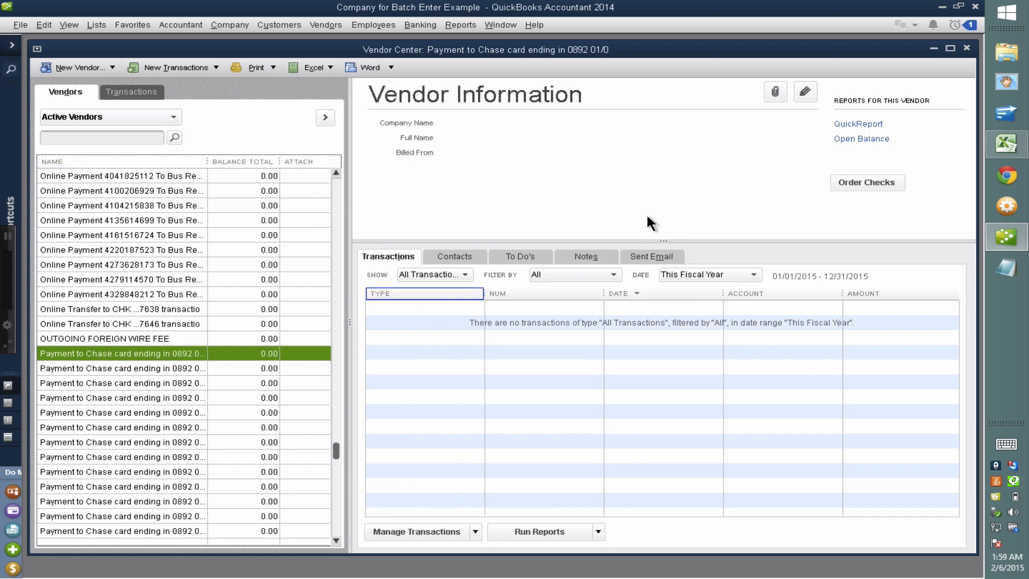
{"action": "left_click", "coordinate": [968, 49]}
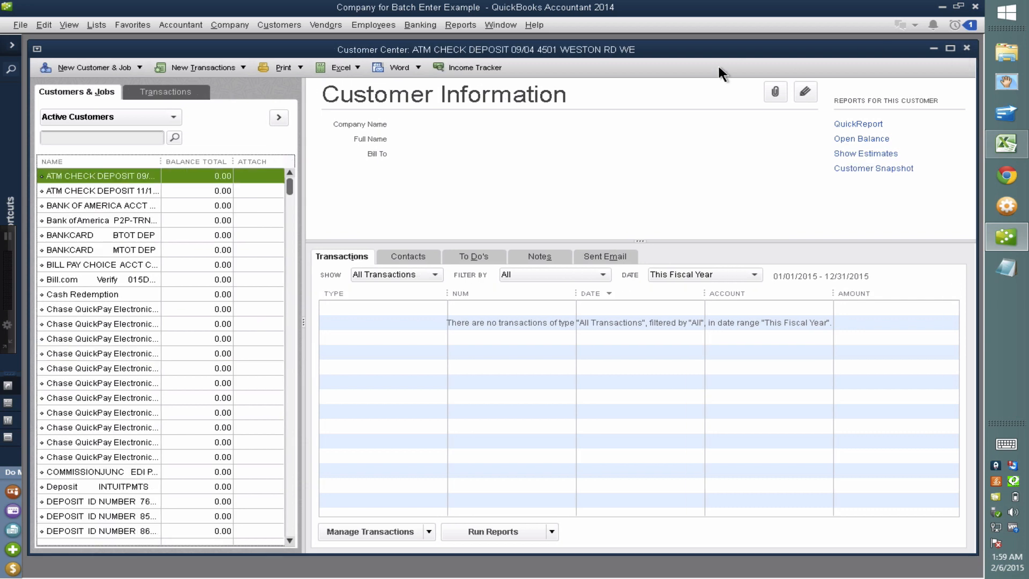
{"action": "double_click", "coordinate": [37, 49]}
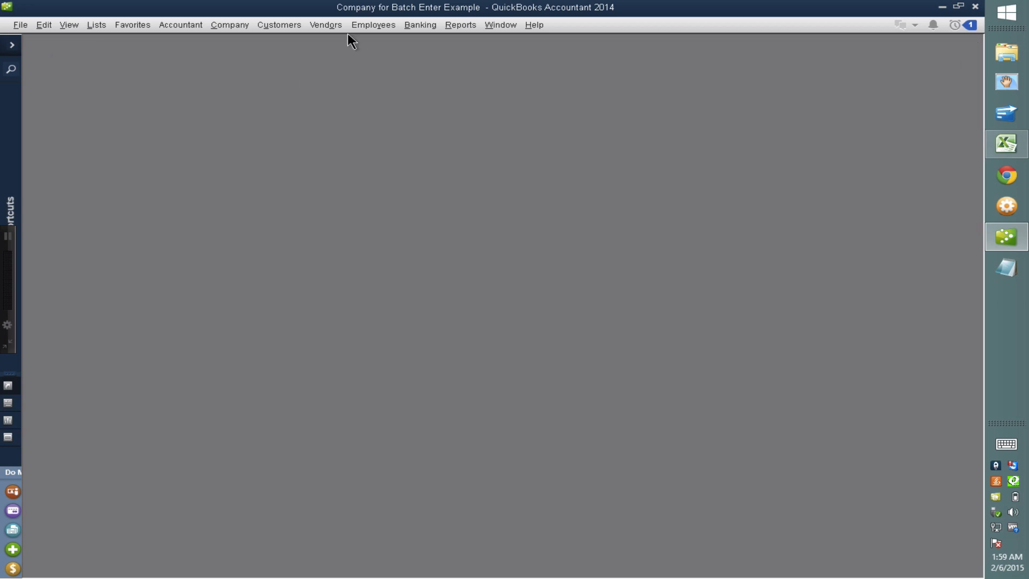
{"action": "left_click", "coordinate": [182, 24]}
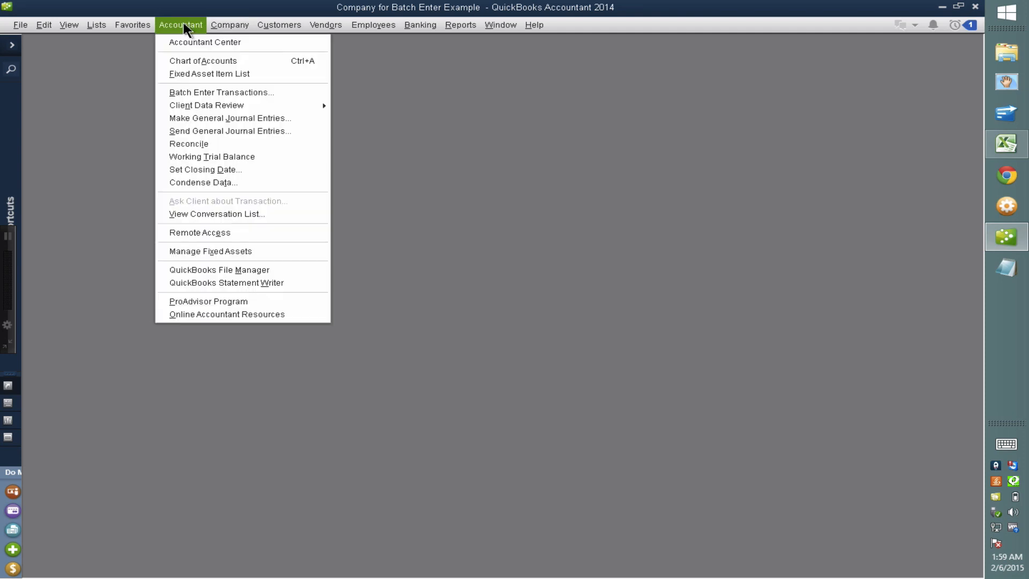
Open Batch Enter Transactions for Chase Bank checks and maximize the window
{"action": "left_click", "coordinate": [207, 93]}
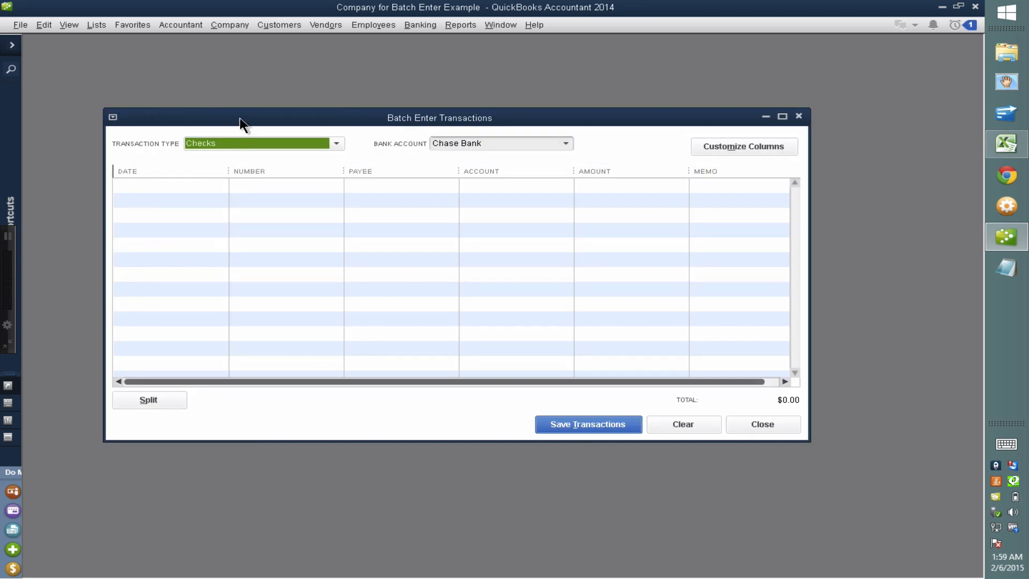
{"action": "double_click", "coordinate": [240, 119]}
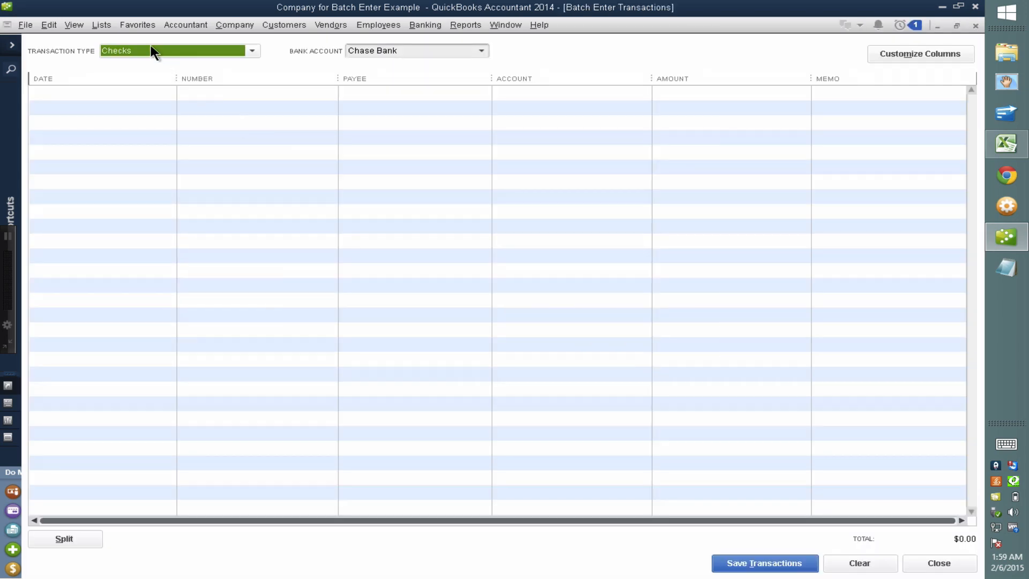
Bring the CHASE BANK workbook forward and delete the Type column from the DEBITS sheet
{"action": "mouse_move", "coordinate": [1015, 144]}
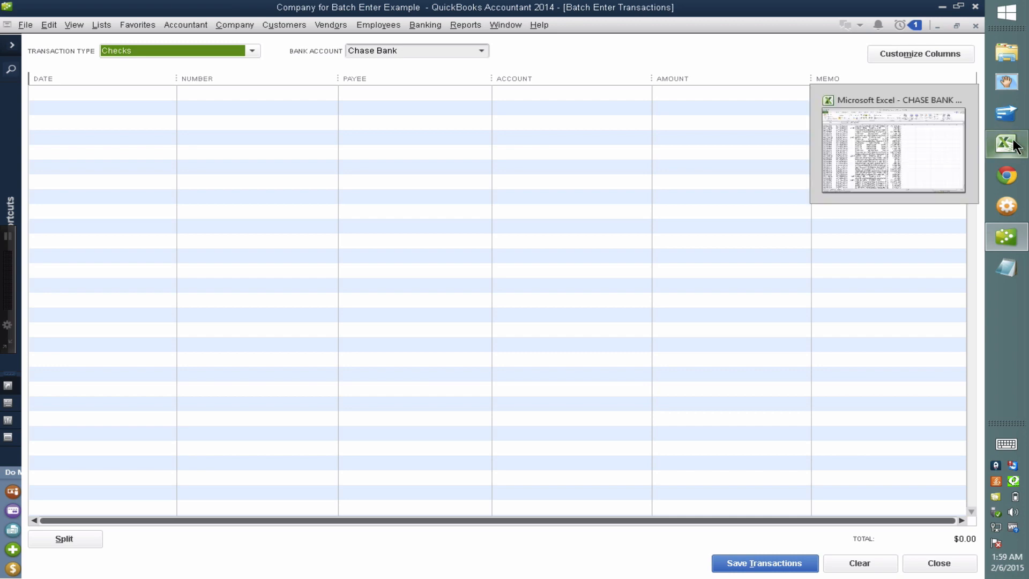
{"action": "left_click", "coordinate": [892, 150]}
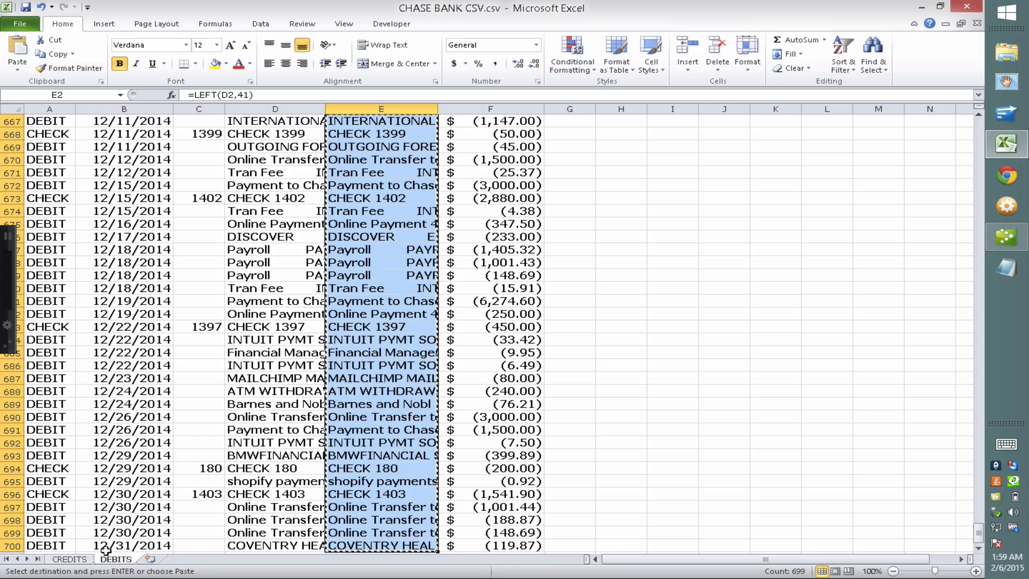
{"action": "left_click", "coordinate": [158, 364]}
{"action": "scroll", "coordinate": [322, 284], "scroll_direction": "up", "scroll_amount": 7}
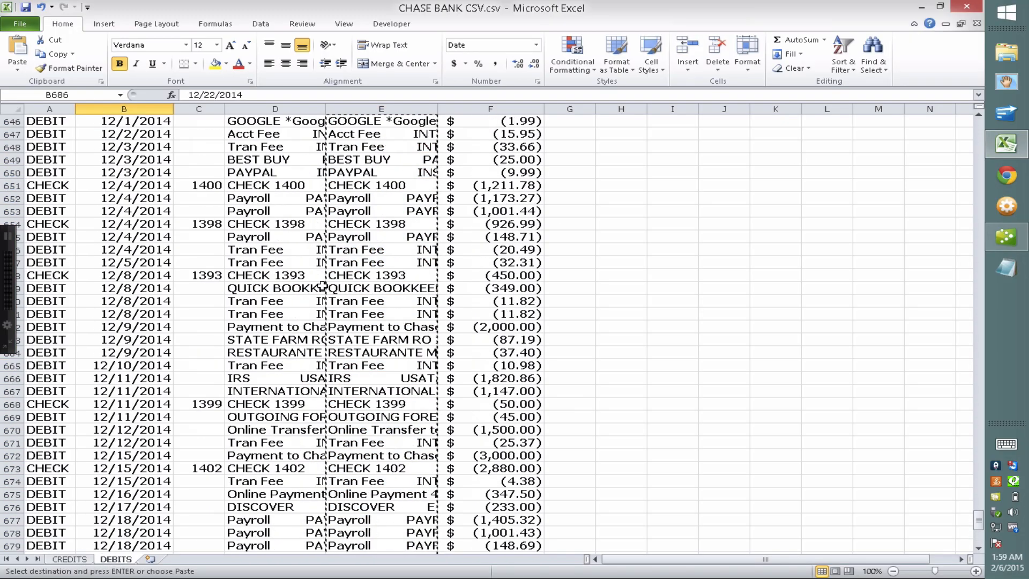
{"action": "scroll", "coordinate": [322, 284], "scroll_direction": "up", "scroll_amount": 2}
{"action": "left_click", "coordinate": [979, 306]}
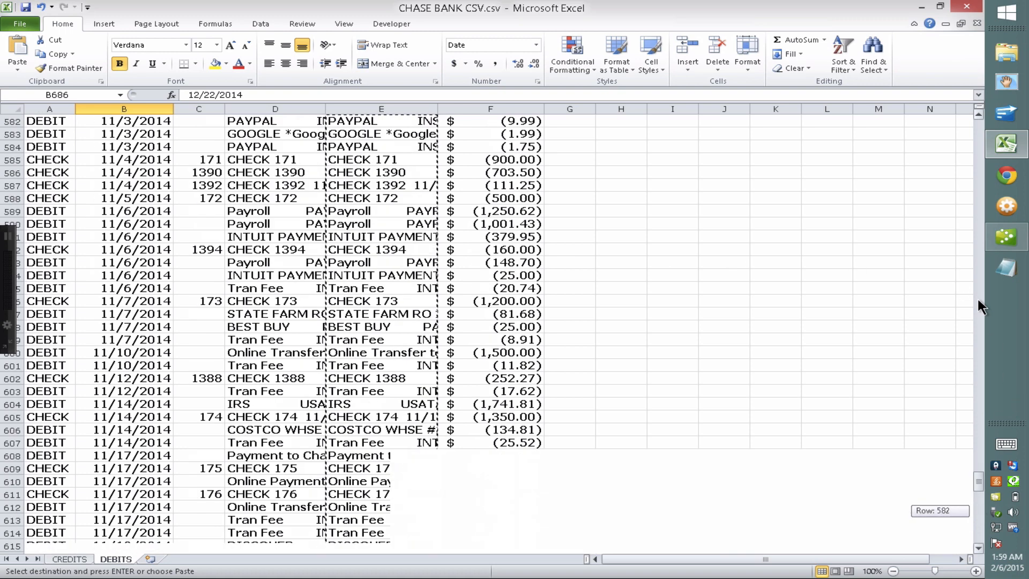
{"action": "left_click_drag", "start_coordinate": [979, 307], "coordinate": [978, 115]}
{"action": "left_click", "coordinate": [286, 159]}
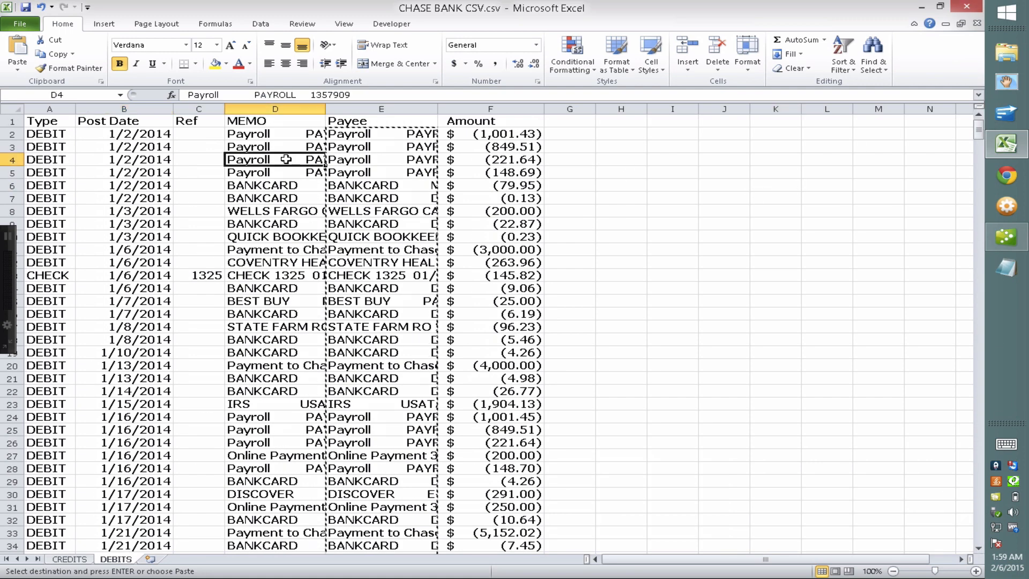
{"action": "key", "text": "Escape"}
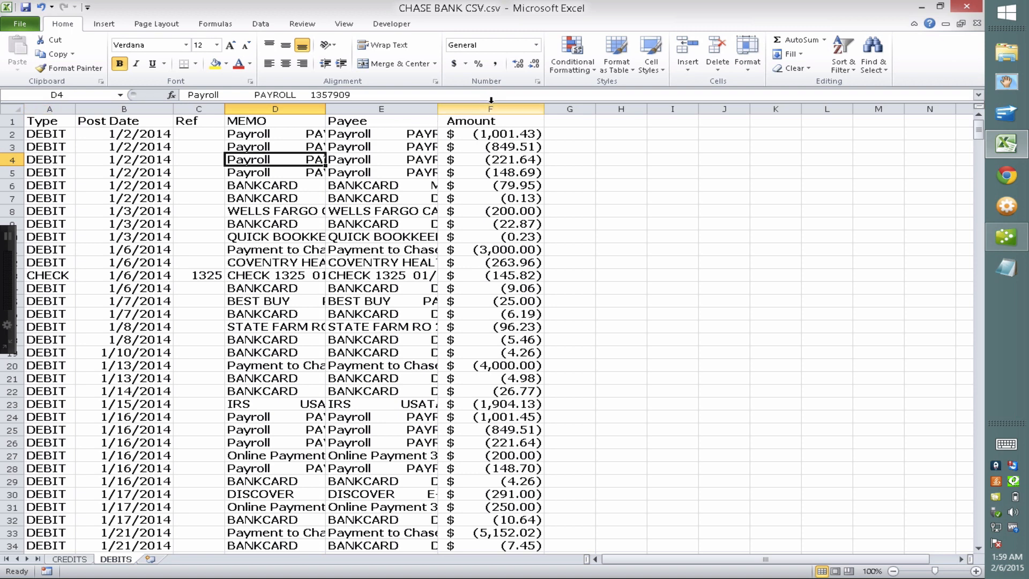
{"action": "left_click", "coordinate": [48, 104]}
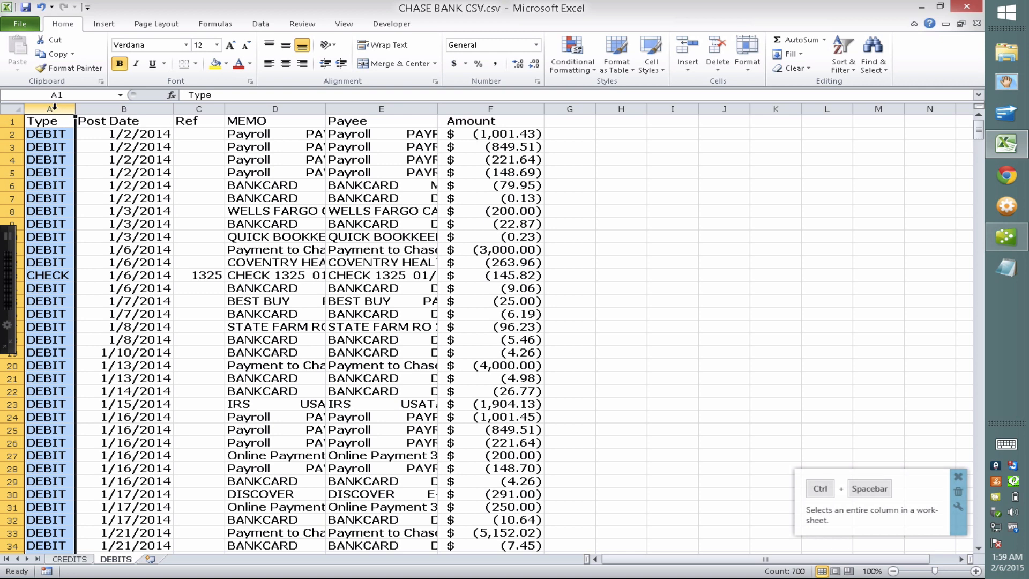
{"action": "right_click", "coordinate": [54, 106]}
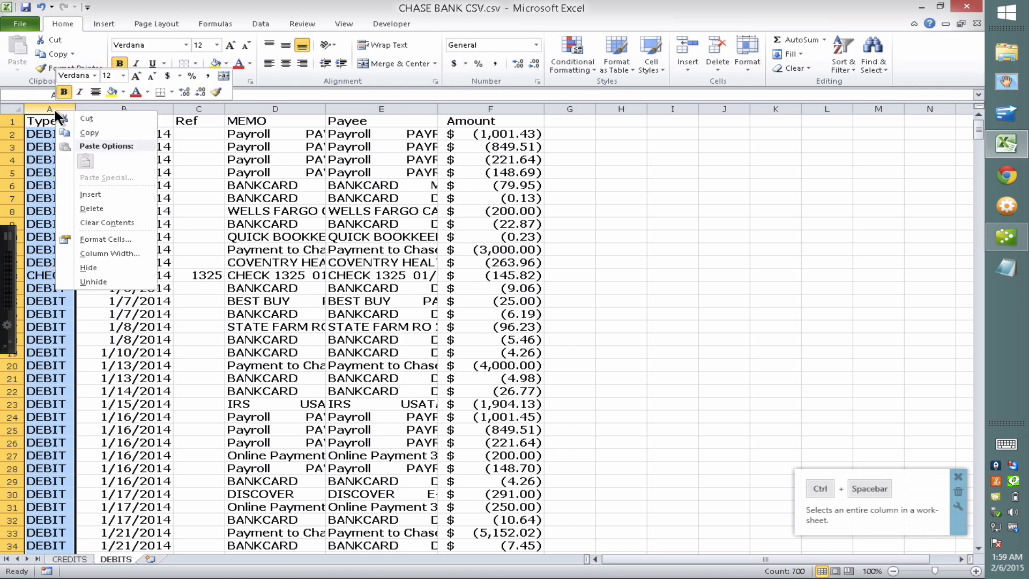
{"action": "left_click", "coordinate": [104, 210]}
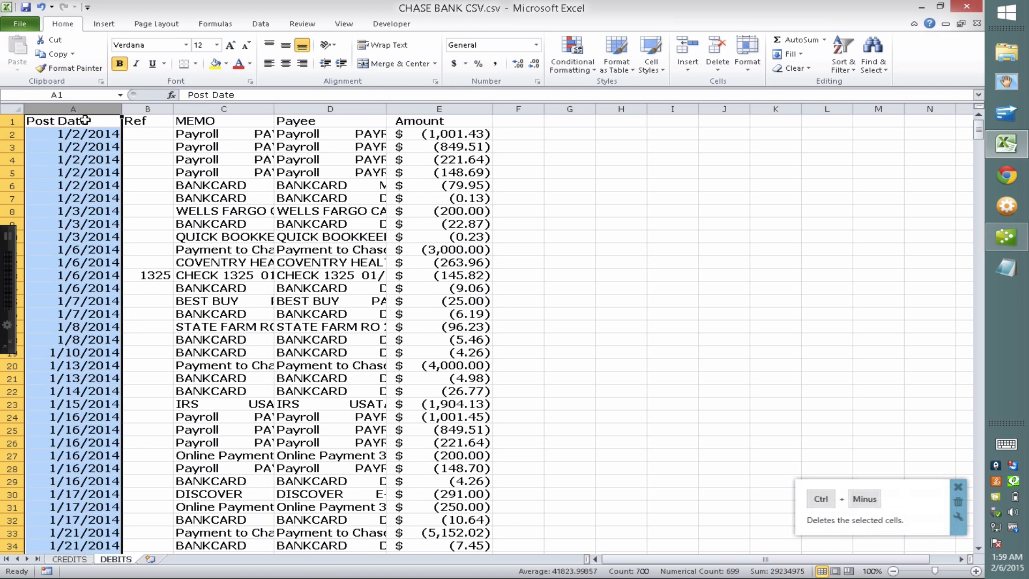
Format the Amount column as General so values show plainly, like -1001.43
{"action": "left_click", "coordinate": [77, 104]}
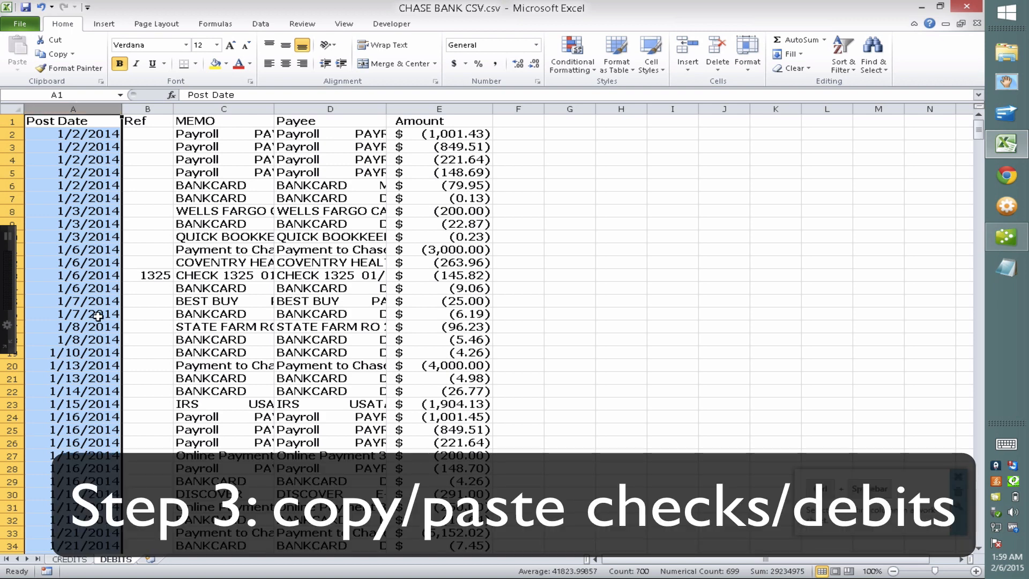
{"action": "left_click", "coordinate": [158, 107]}
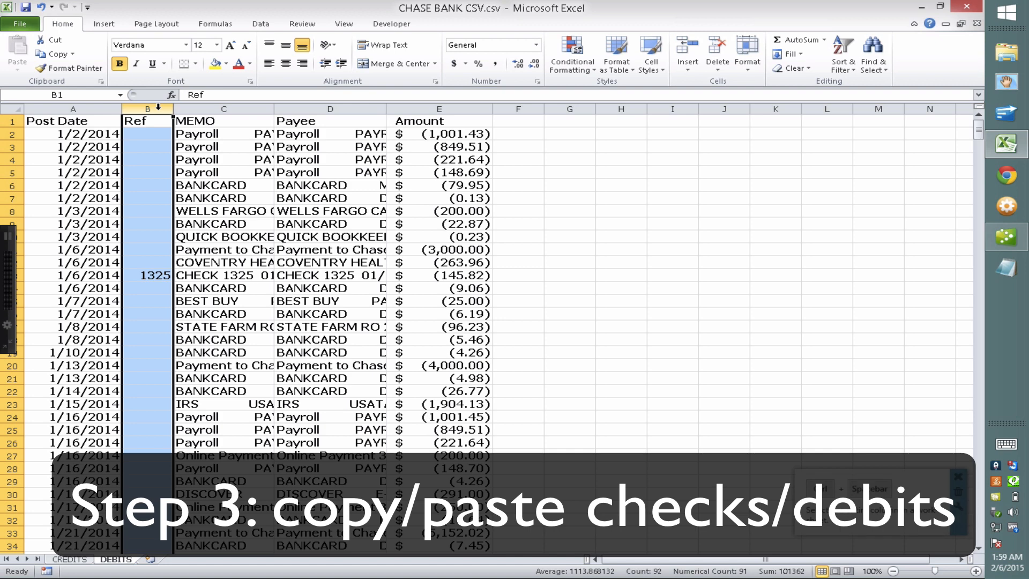
{"action": "left_click", "coordinate": [222, 108]}
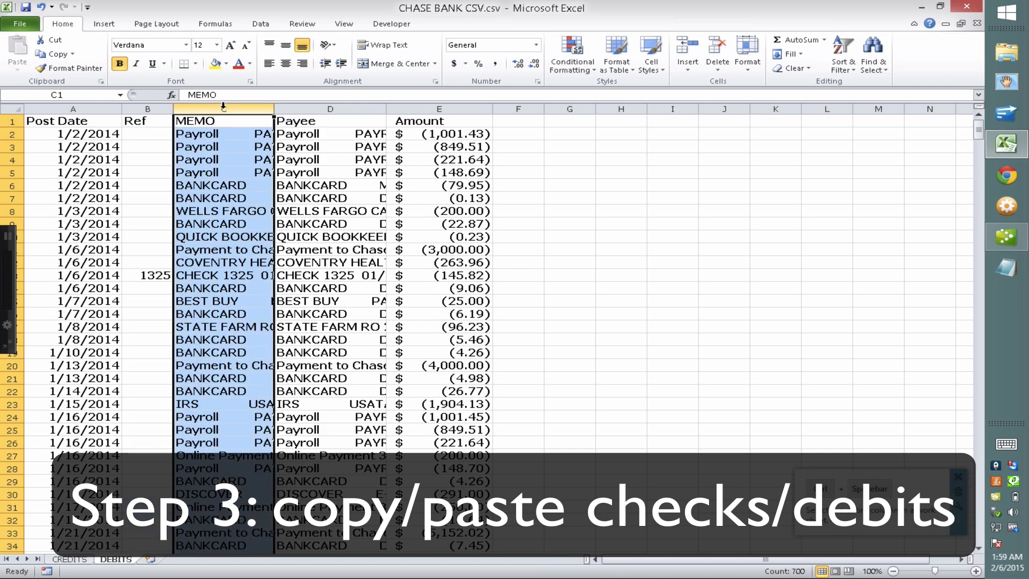
{"action": "left_click", "coordinate": [314, 108]}
{"action": "left_click", "coordinate": [439, 108]}
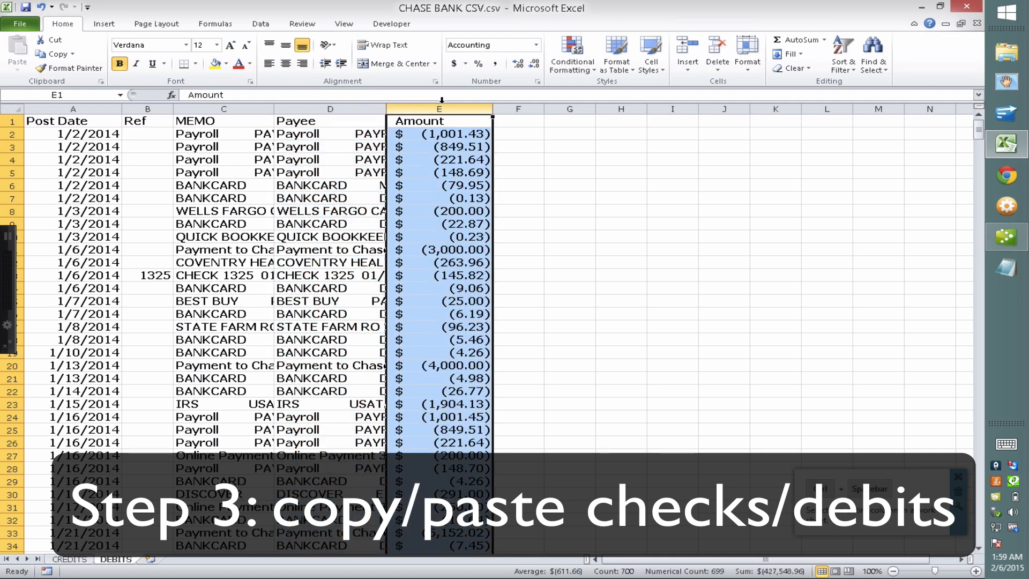
{"action": "left_click", "coordinate": [536, 44]}
{"action": "left_click", "coordinate": [473, 65]}
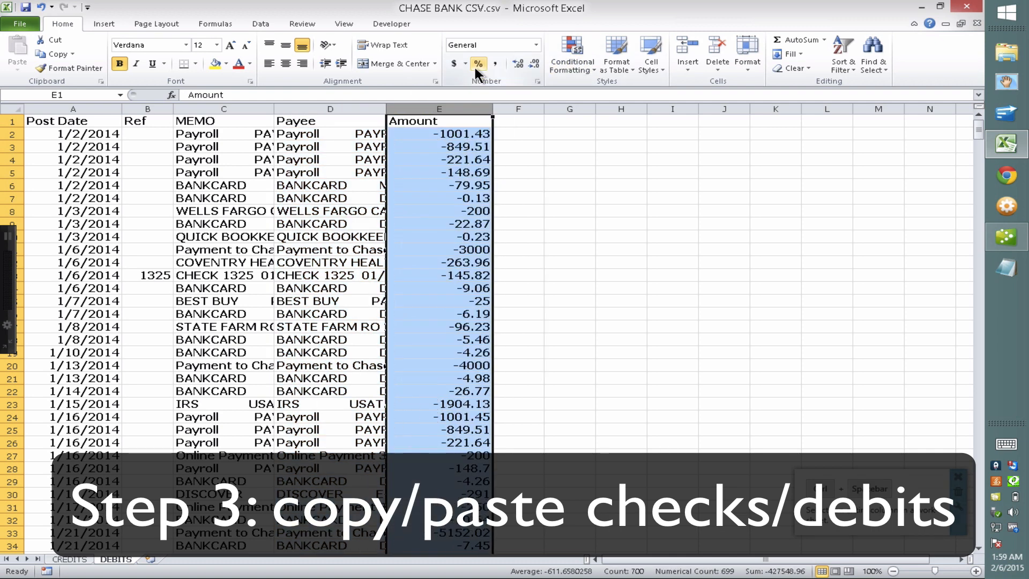
{"action": "left_click", "coordinate": [425, 184]}
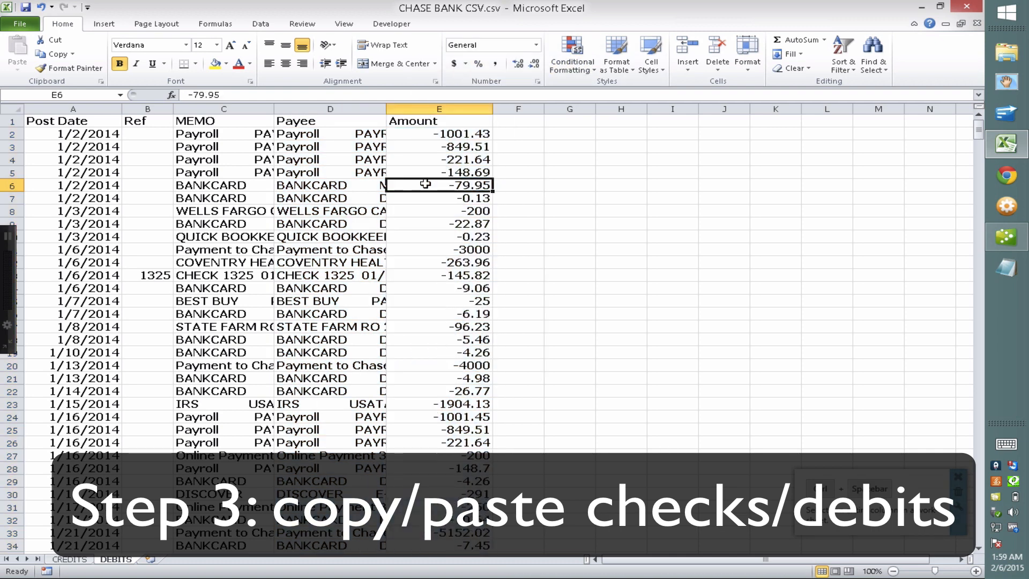
{"action": "left_click", "coordinate": [462, 134]}
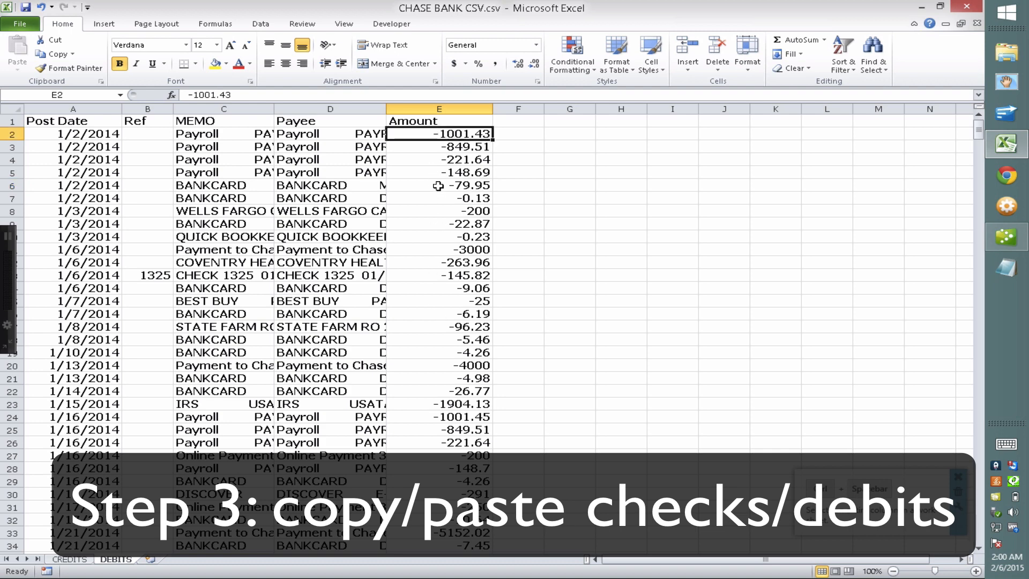
Enter =E2*-1 in F2 and fill the formula down column F
{"action": "left_click", "coordinate": [524, 133]}
{"action": "type", "text": "="}
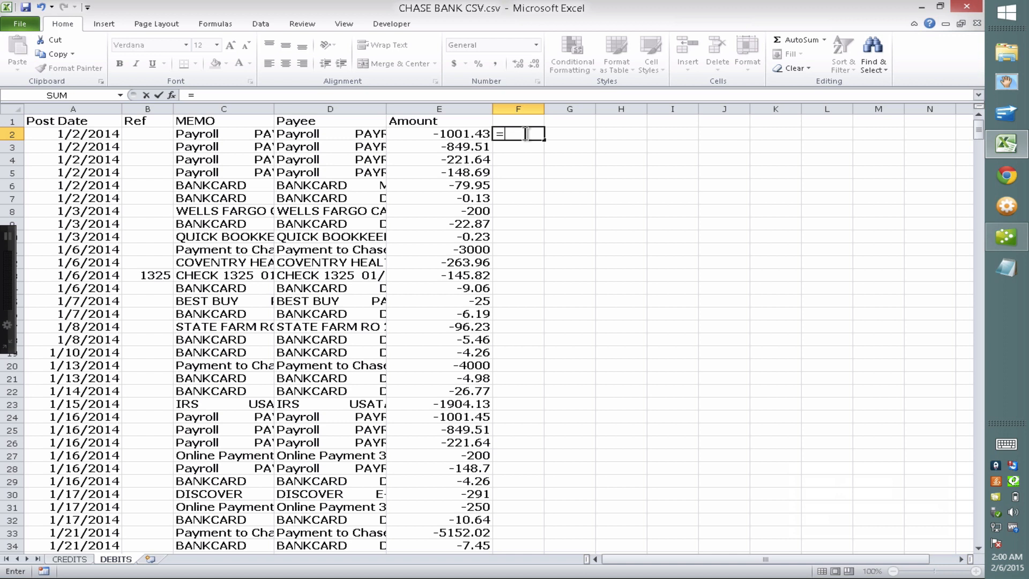
{"action": "left_click", "coordinate": [453, 133]}
{"action": "type", "text": "*"}
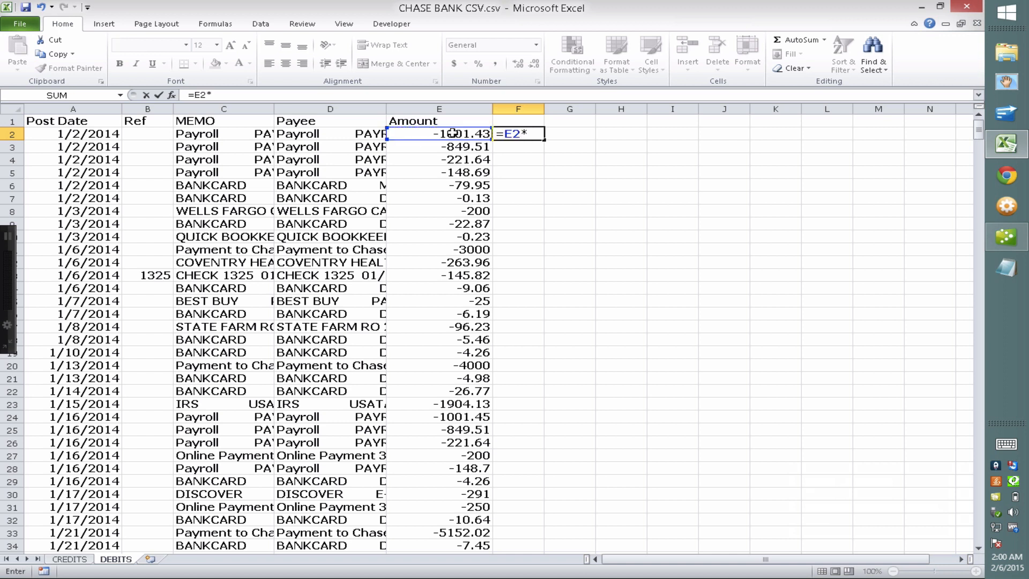
{"action": "type", "text": "-1"}
{"action": "key", "text": "Return"}
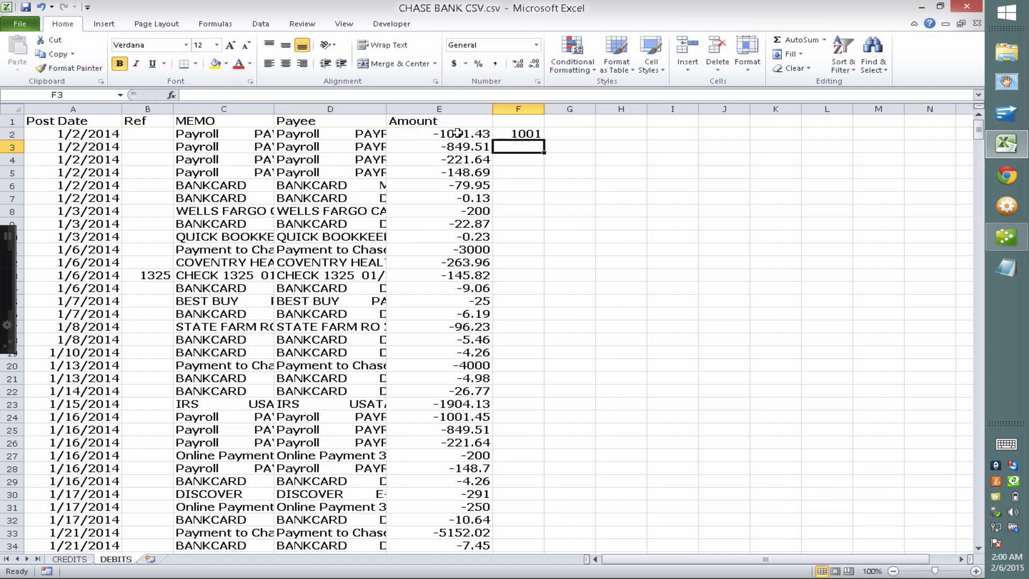
{"action": "left_click", "coordinate": [537, 133]}
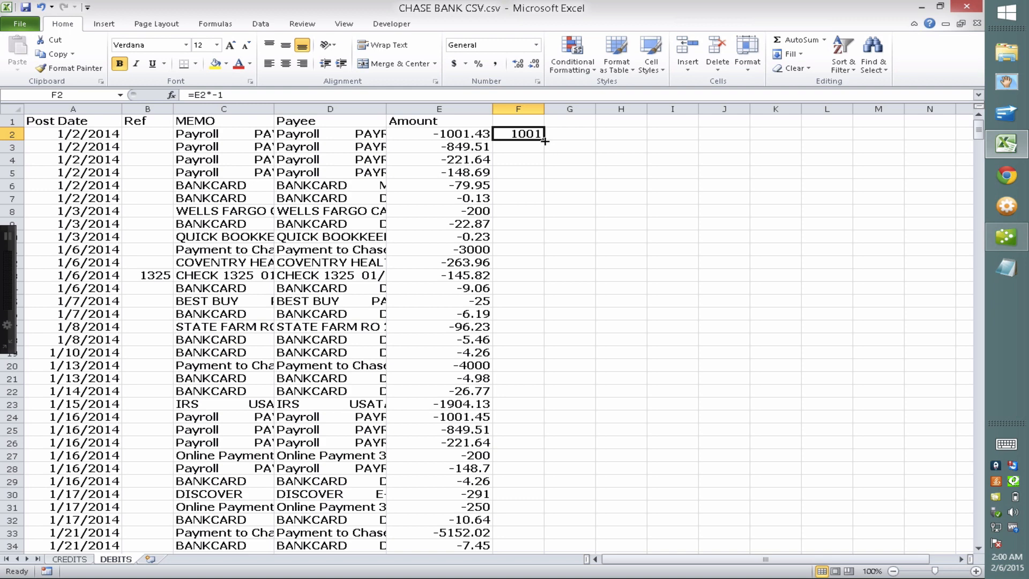
{"action": "double_click", "coordinate": [544, 141]}
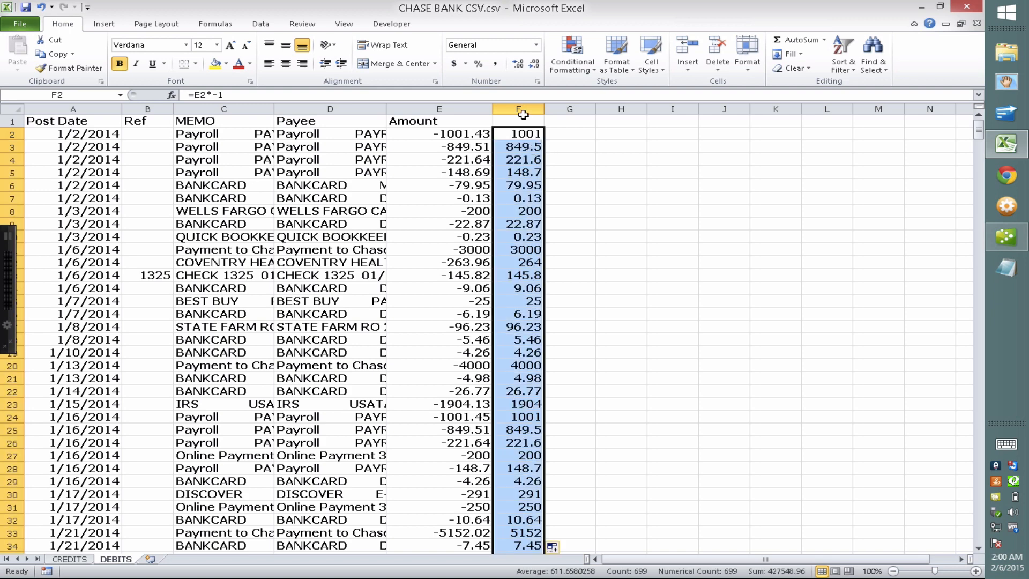
Paste column F's flipped amounts as values into E2, then delete helper column F
{"action": "right_click", "coordinate": [519, 132]}
{"action": "left_click", "coordinate": [471, 157]}
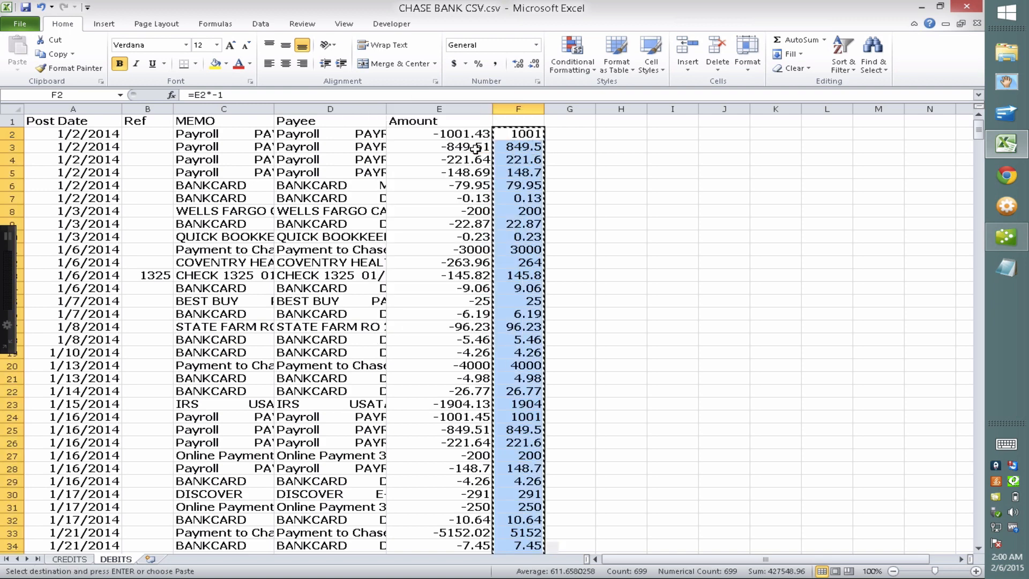
{"action": "right_click", "coordinate": [441, 132]}
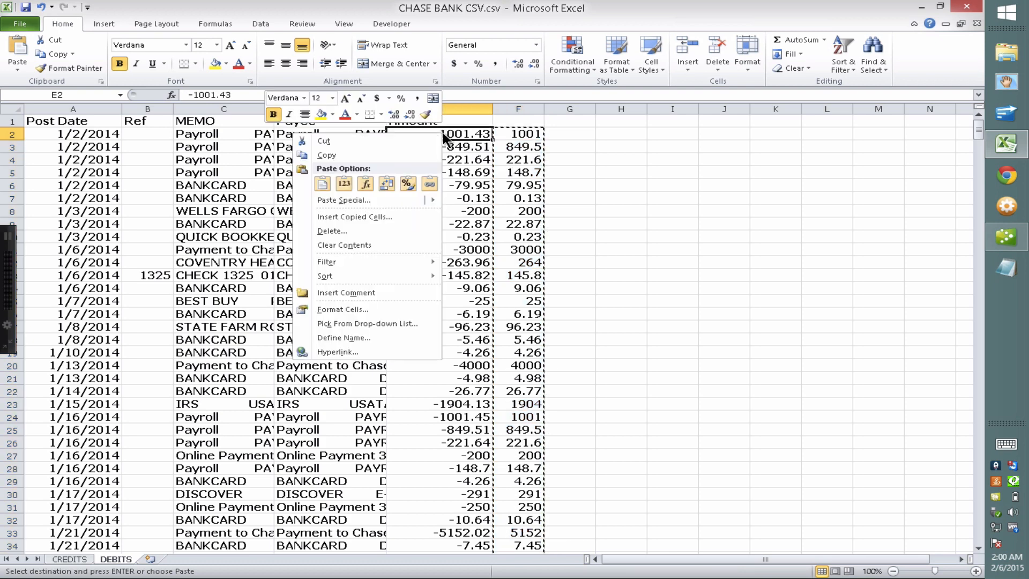
{"action": "left_click", "coordinate": [343, 182]}
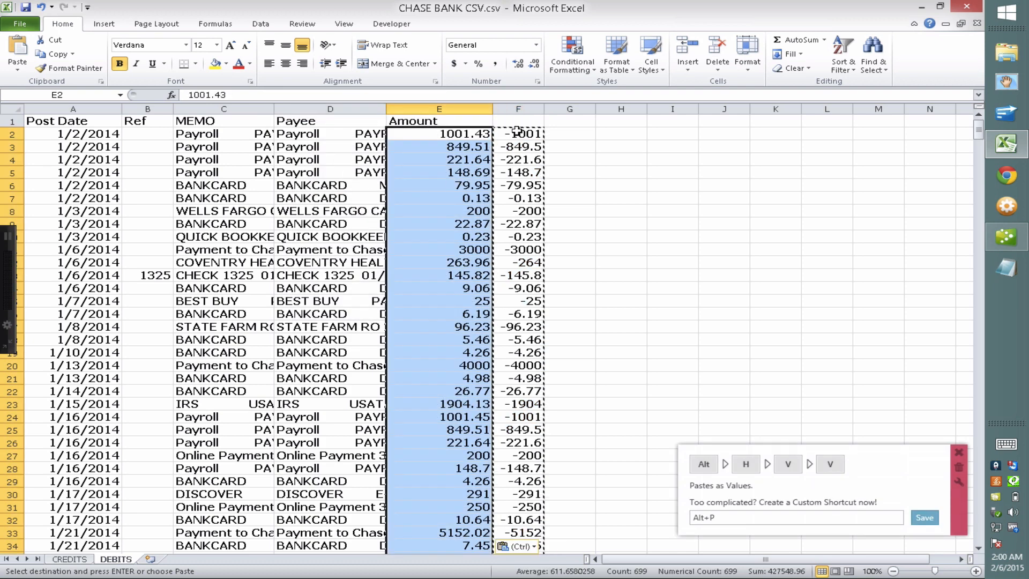
{"action": "left_click", "coordinate": [518, 109]}
{"action": "right_click", "coordinate": [519, 109]}
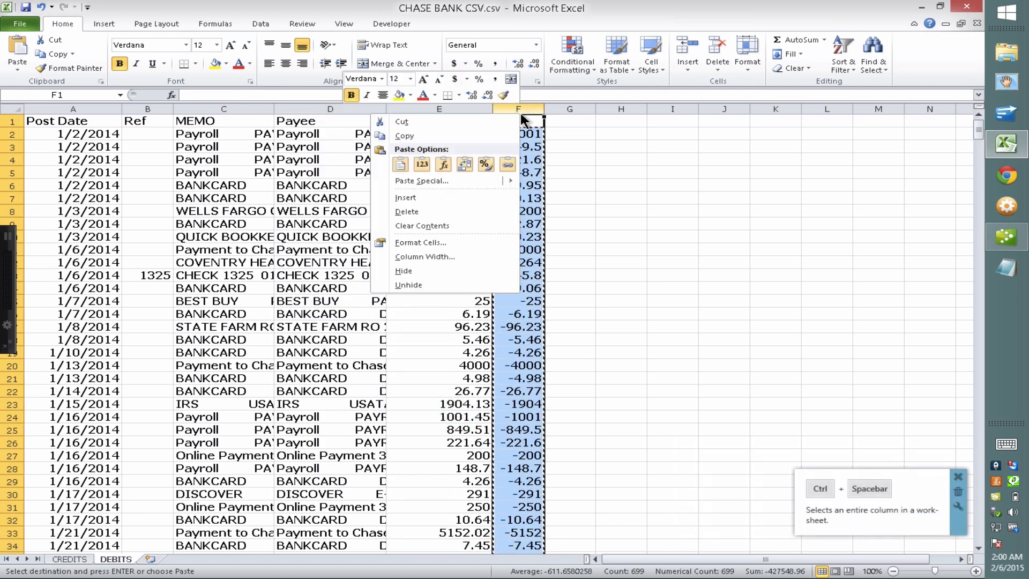
{"action": "left_click", "coordinate": [428, 209]}
{"action": "left_click", "coordinate": [557, 222]}
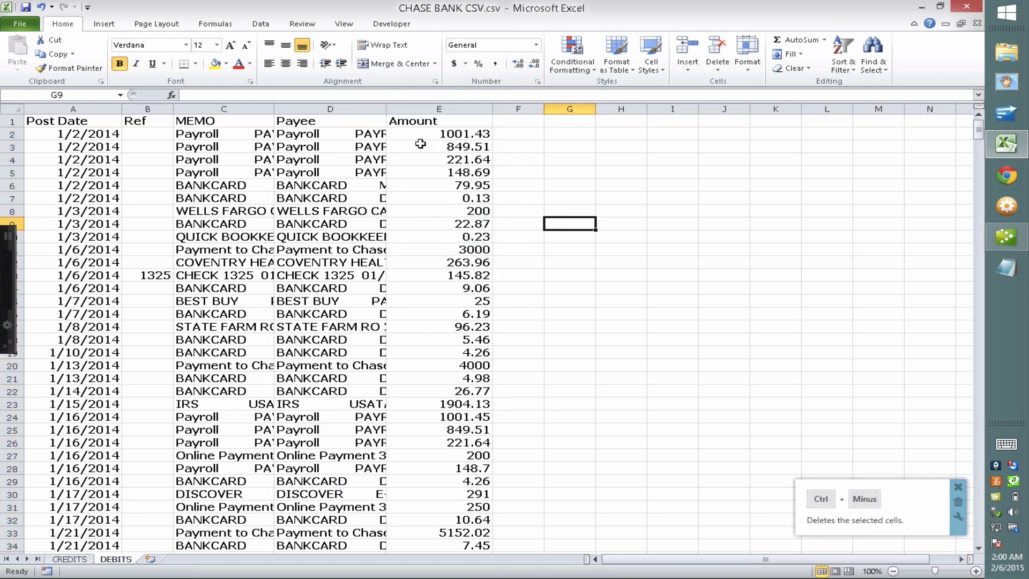
Check the first row's fields to confirm the amount is now positive, 1001.43
{"action": "left_click", "coordinate": [73, 134]}
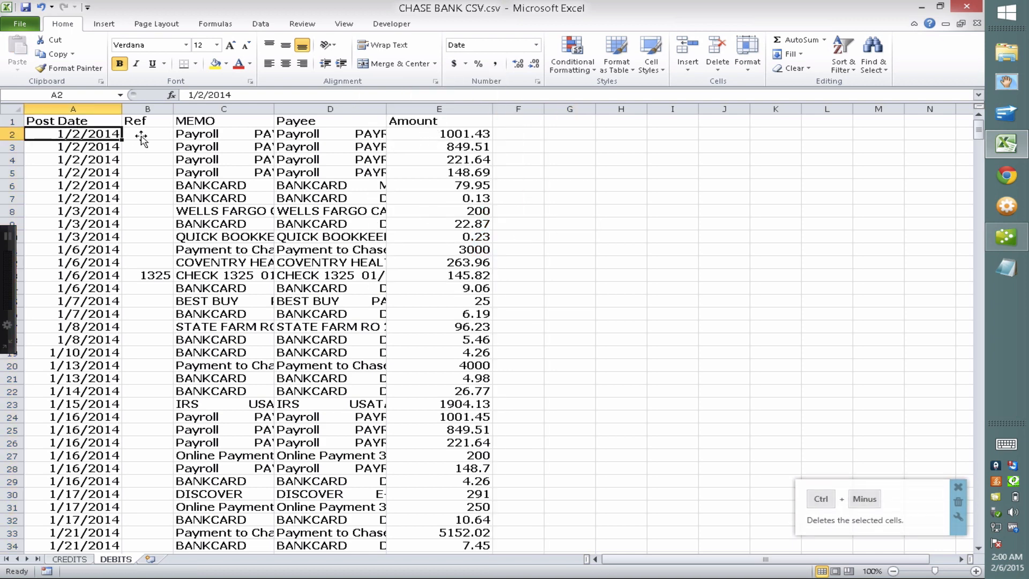
{"action": "left_click", "coordinate": [161, 135]}
{"action": "left_click", "coordinate": [216, 133]}
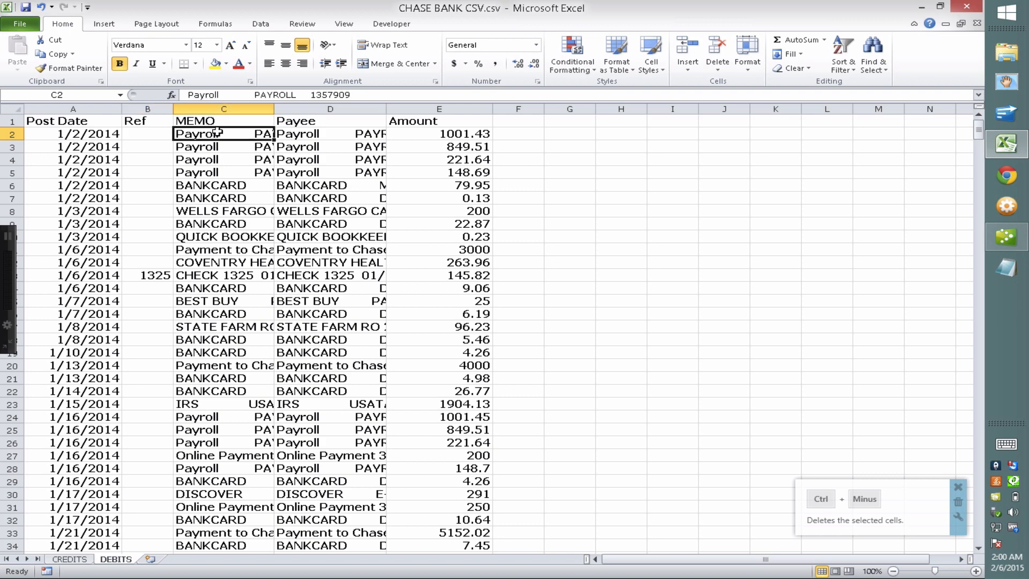
{"action": "left_click", "coordinate": [319, 131]}
{"action": "left_click", "coordinate": [431, 132]}
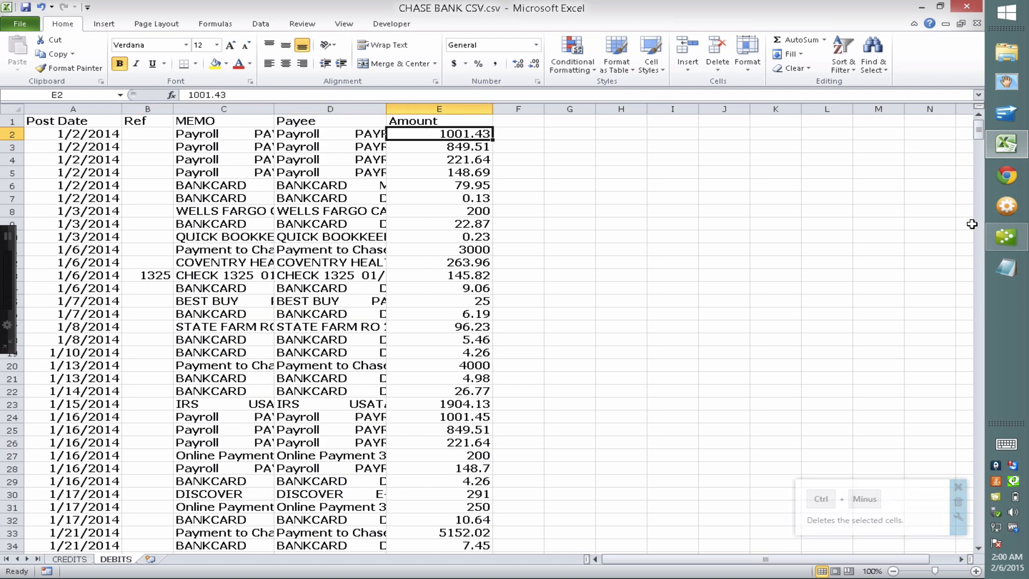
{"action": "left_click", "coordinate": [1006, 236]}
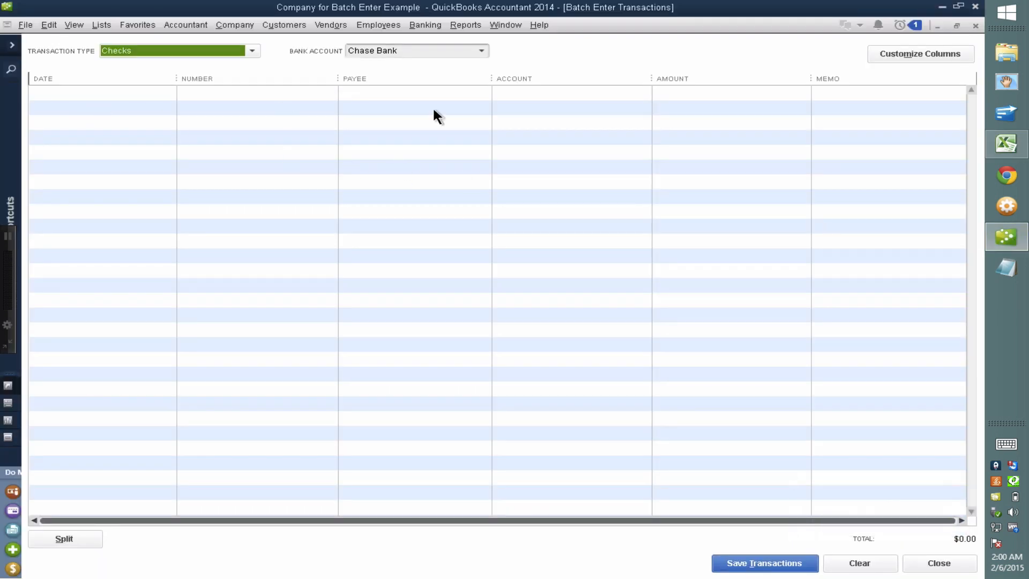
In the batch-entry column layout, move Memo up to sit right after Number
{"action": "left_click", "coordinate": [909, 59]}
{"action": "left_click", "coordinate": [419, 171]}
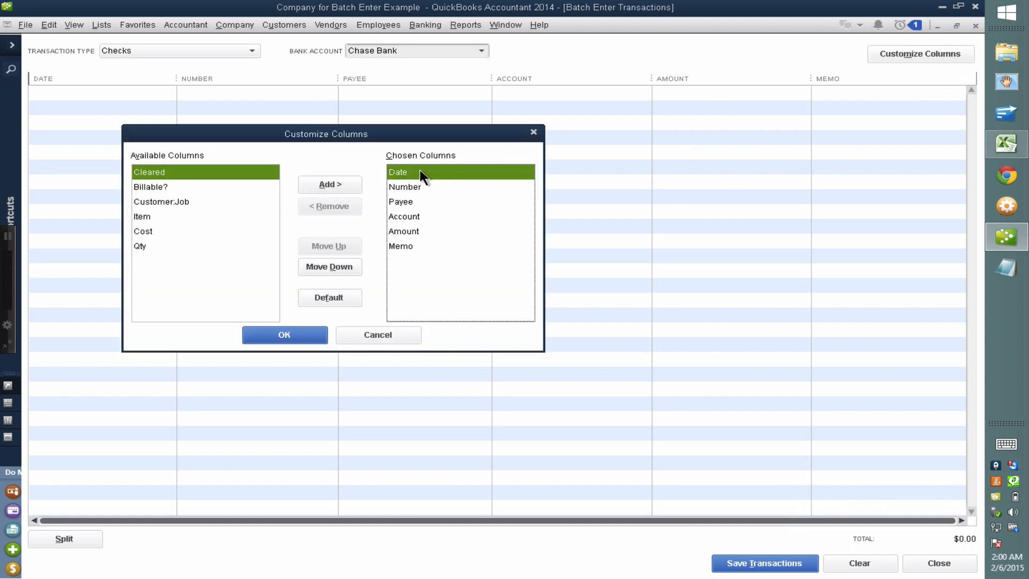
{"action": "left_click", "coordinate": [417, 186]}
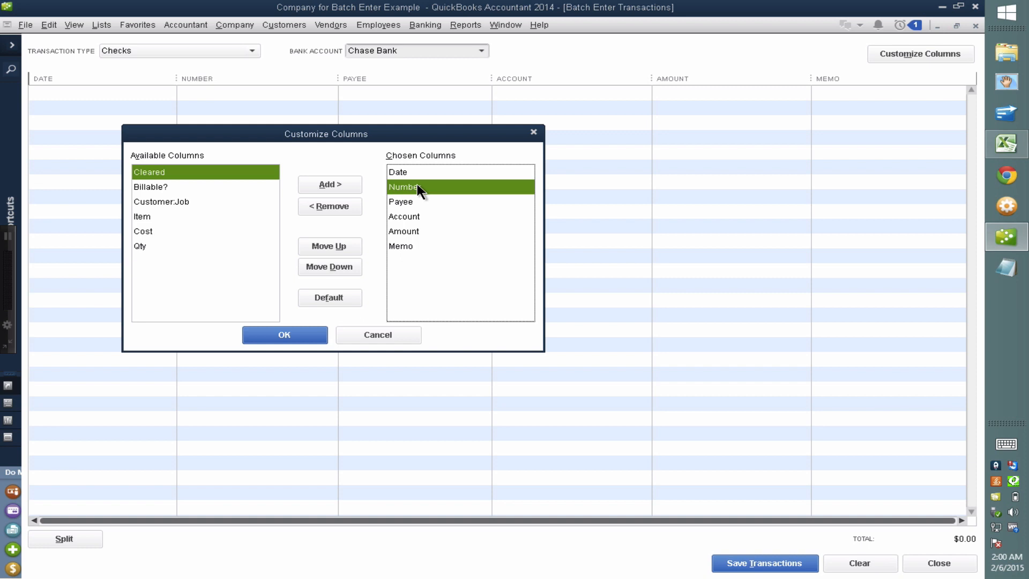
{"action": "left_click", "coordinate": [412, 244]}
{"action": "left_click", "coordinate": [336, 245]}
{"action": "left_click", "coordinate": [337, 245]}
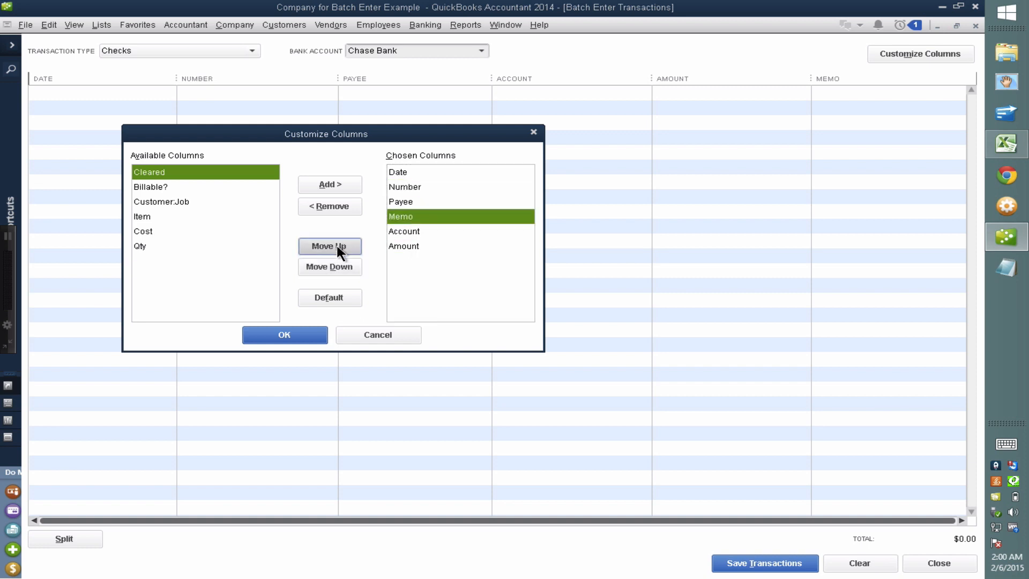
{"action": "left_click", "coordinate": [336, 245]}
Move Amount above Account so Account is last, and apply the order
{"action": "left_click", "coordinate": [412, 217]}
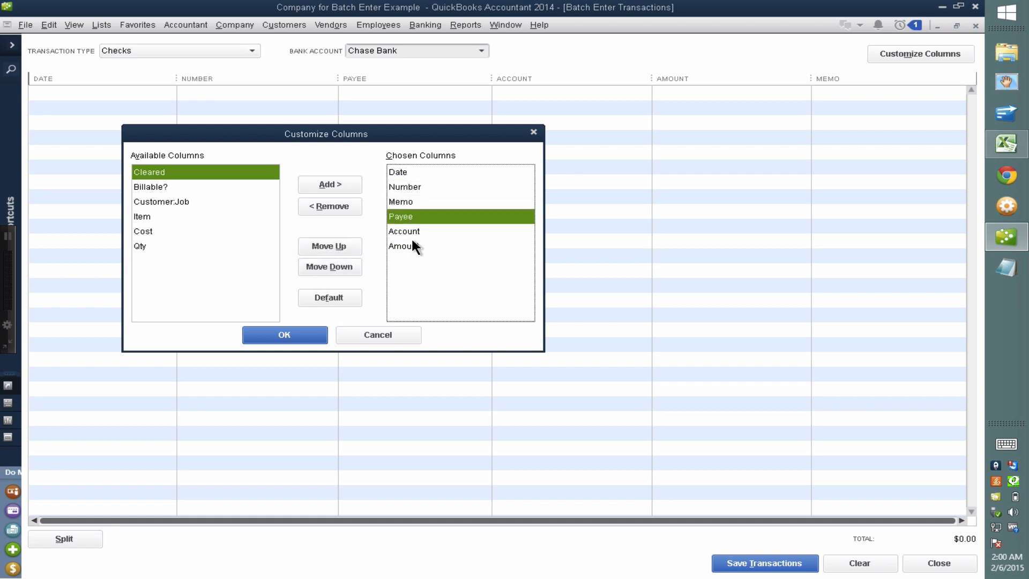
{"action": "left_click", "coordinate": [412, 245]}
{"action": "left_click", "coordinate": [346, 246]}
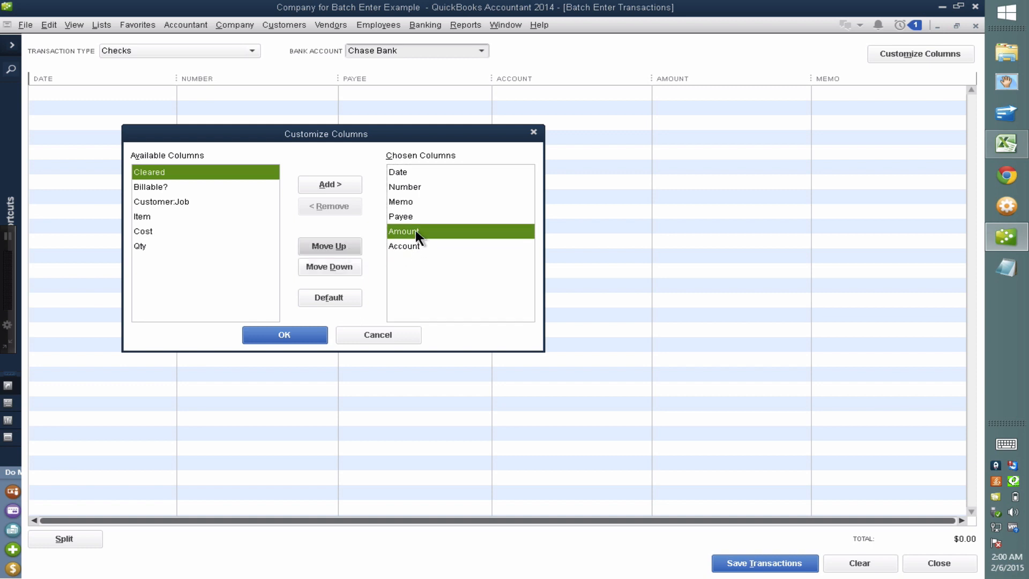
{"action": "left_click", "coordinate": [416, 245]}
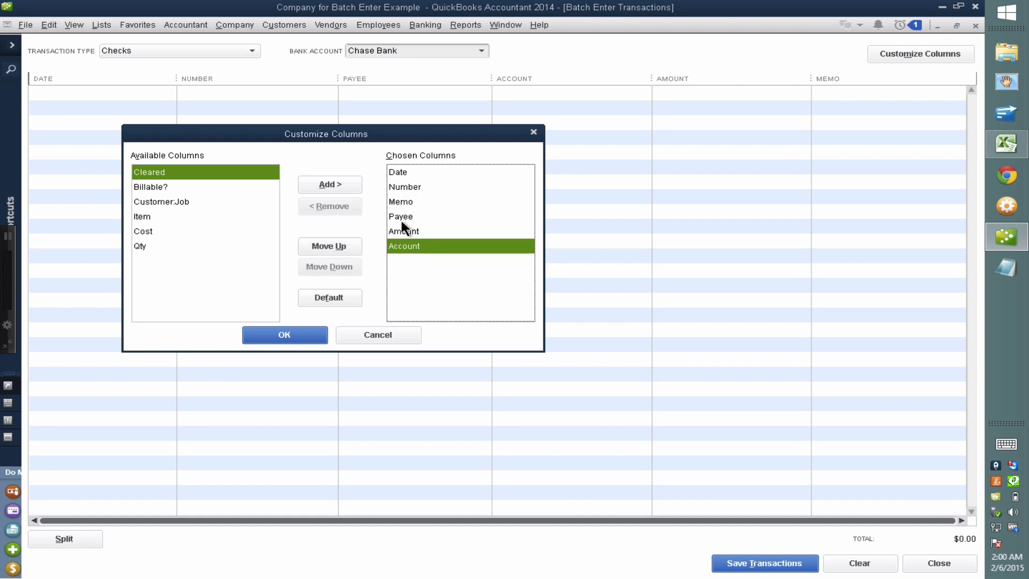
{"action": "left_click", "coordinate": [285, 335]}
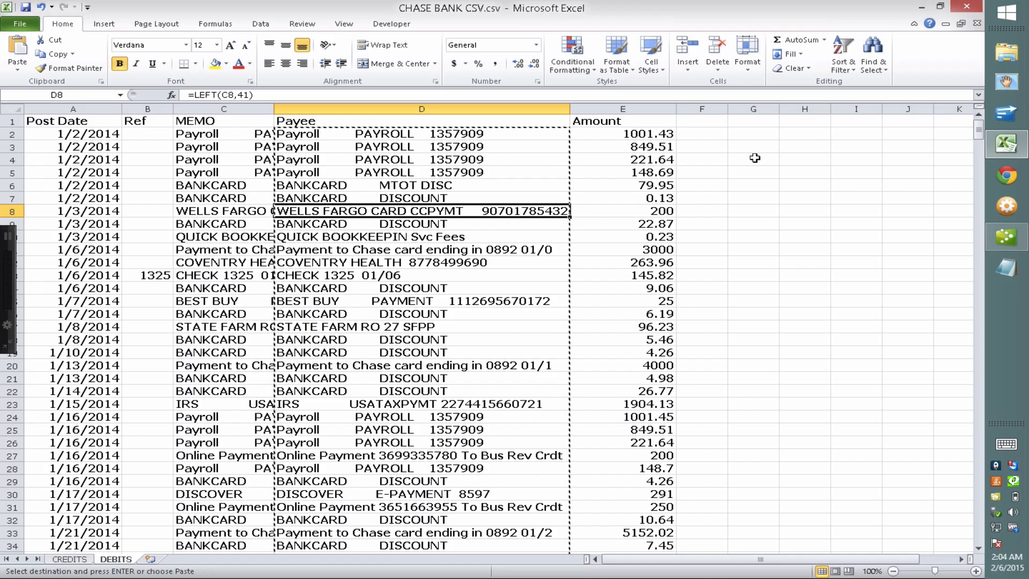
Select A2 through E700 on the DEBITS sheet and copy the debit transactions
{"action": "left_click", "coordinate": [73, 159]}
{"action": "left_click", "coordinate": [78, 134]}
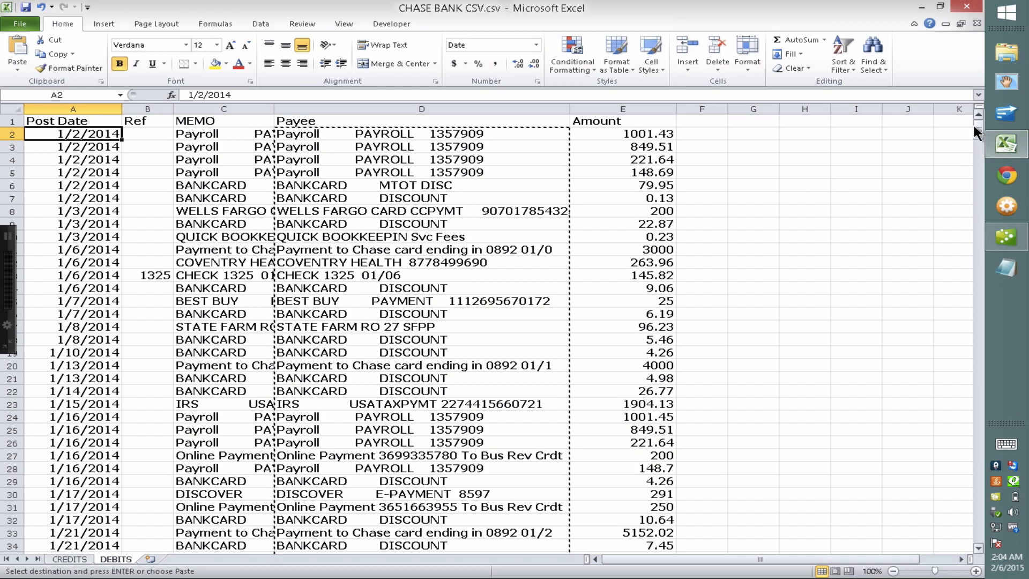
{"action": "key", "text": "shift+Down"}
{"action": "left_click_drag", "start_coordinate": [975, 131], "coordinate": [975, 543]}
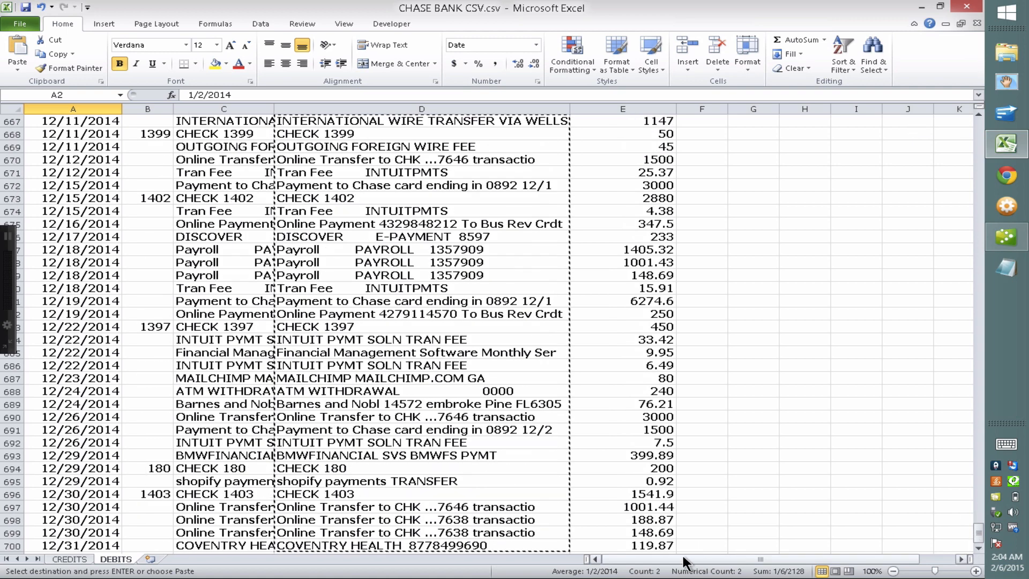
{"action": "left_click", "coordinate": [642, 543], "text": "shift"}
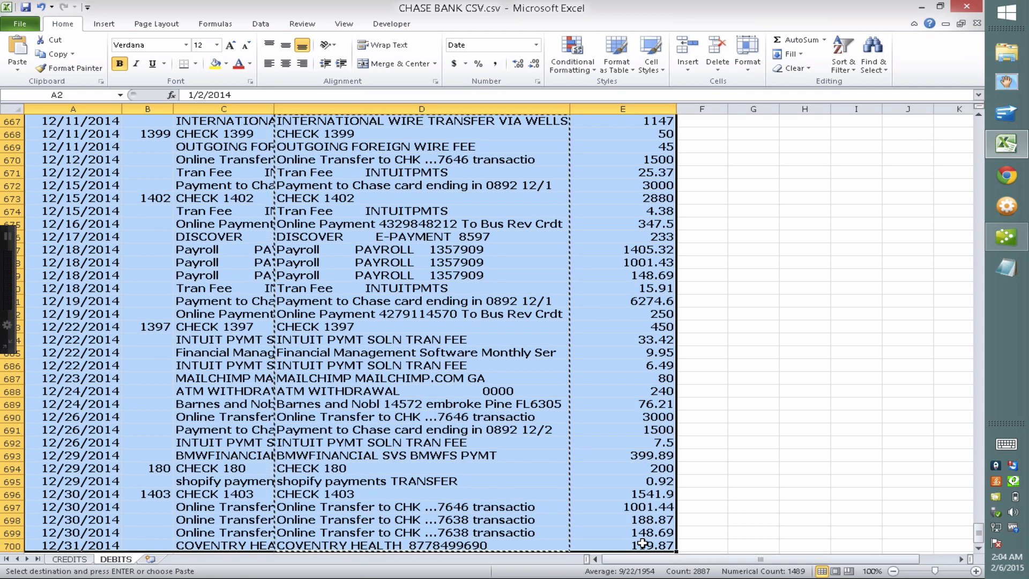
{"action": "key", "text": "ctrl+c"}
{"action": "right_click", "coordinate": [499, 348]}
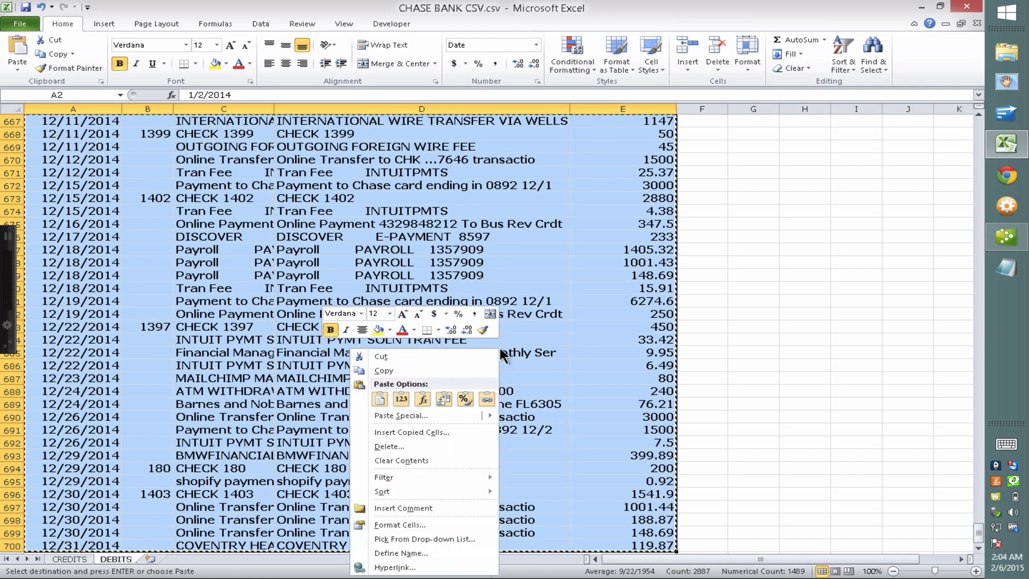
{"action": "left_click", "coordinate": [383, 371]}
Return to QuickBooks batch entry and bring up edit options on the first row's Date cell
{"action": "left_click", "coordinate": [1005, 237]}
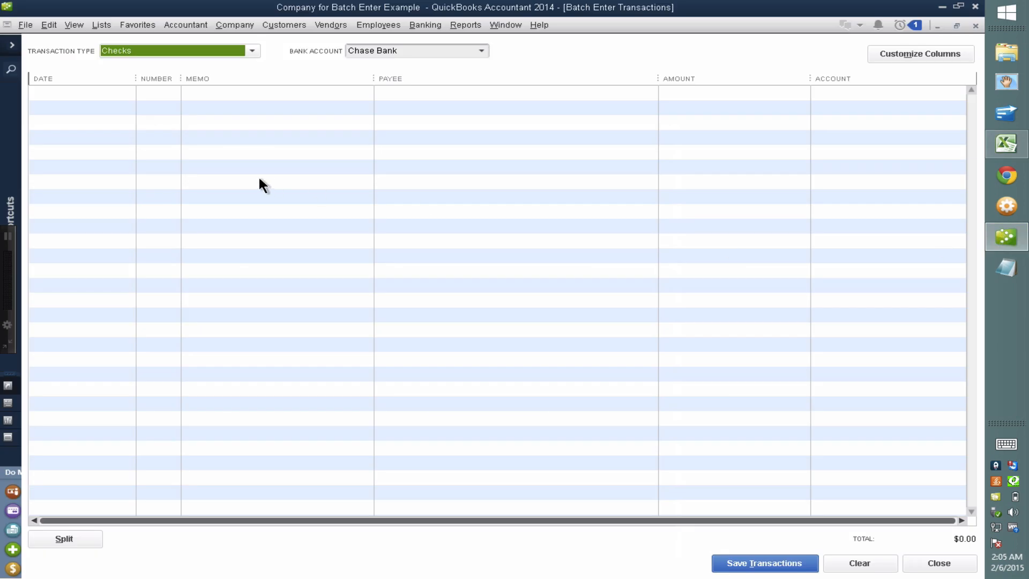
{"action": "left_click", "coordinate": [86, 109]}
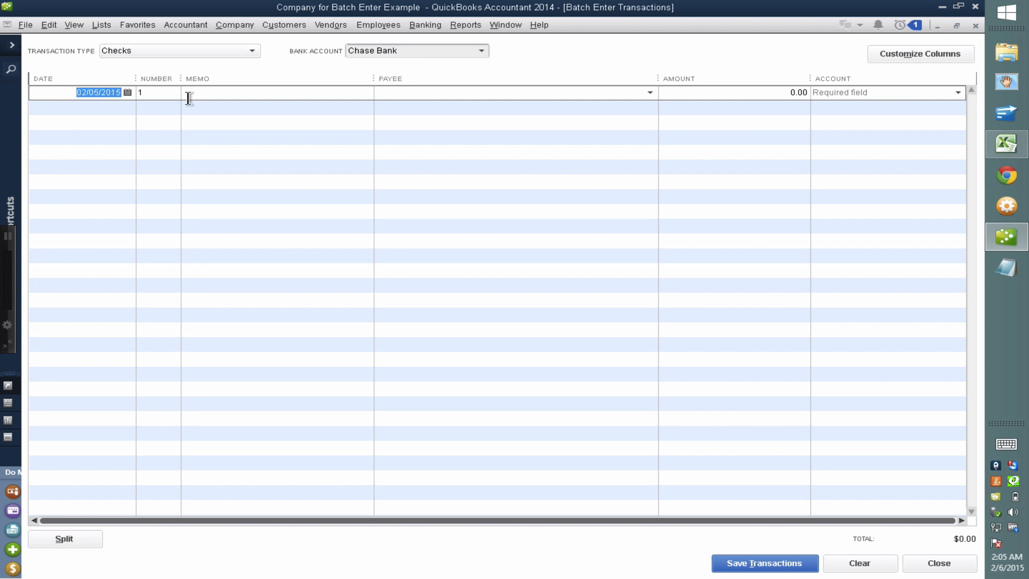
{"action": "right_click", "coordinate": [98, 88]}
Paste the copied debits into the grid and step down through the January–July checks
{"action": "left_click", "coordinate": [134, 142]}
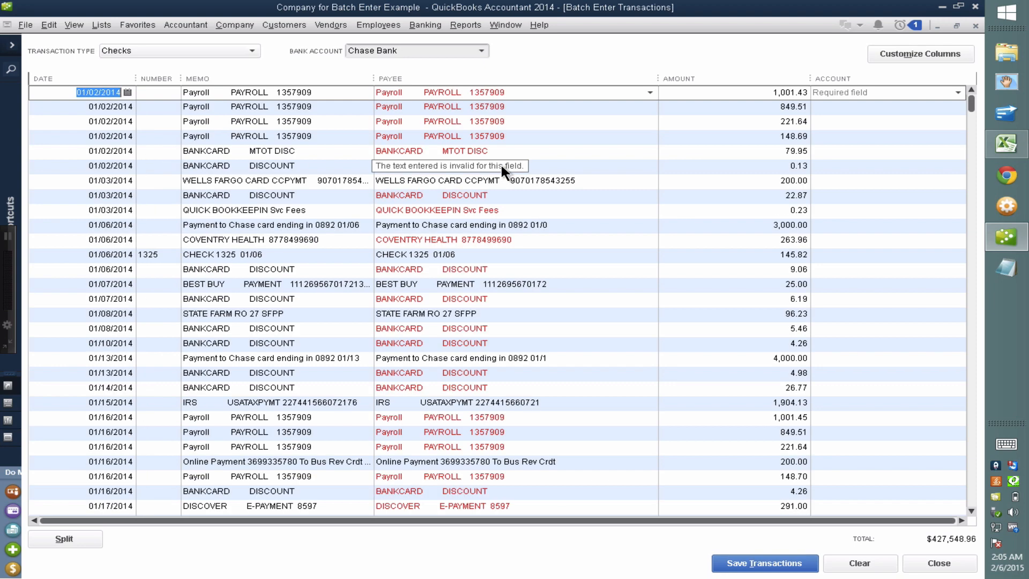
{"action": "left_click", "coordinate": [519, 92]}
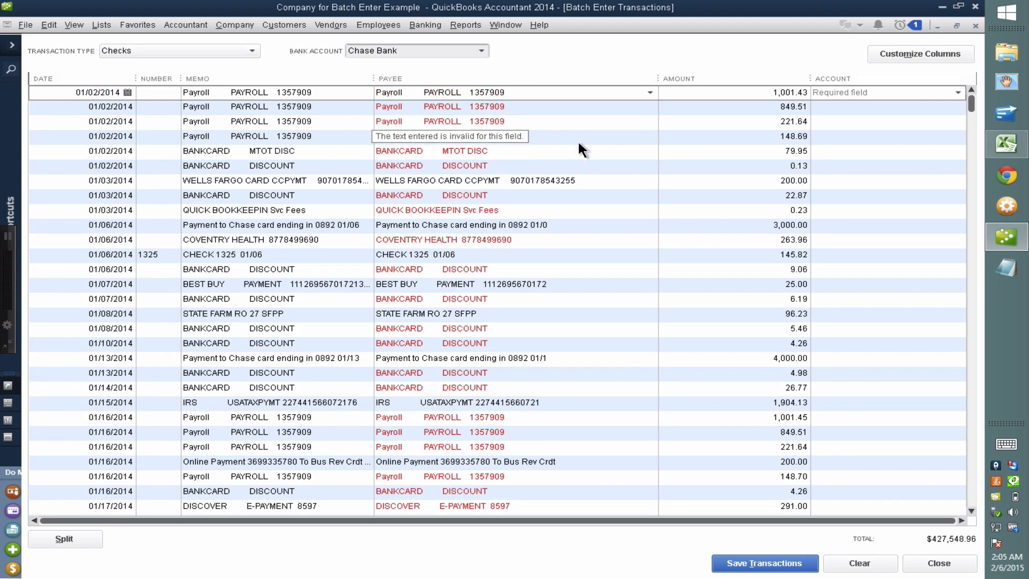
{"action": "key", "text": "Down"}
{"action": "key", "text": "Down"}
{"action": "key", "text": "Down"}
{"action": "key", "text": "Down"}
{"action": "key", "text": "Down"}
{"action": "key", "text": "Down"}
{"action": "key", "text": "Down"}
{"action": "key", "text": "Down"}
{"action": "key", "text": "Down"}
{"action": "key", "text": "Down"}
{"action": "key", "text": "Down"}
{"action": "key", "text": "Down"}
{"action": "key", "text": "Down"}
{"action": "key", "text": "Down"}
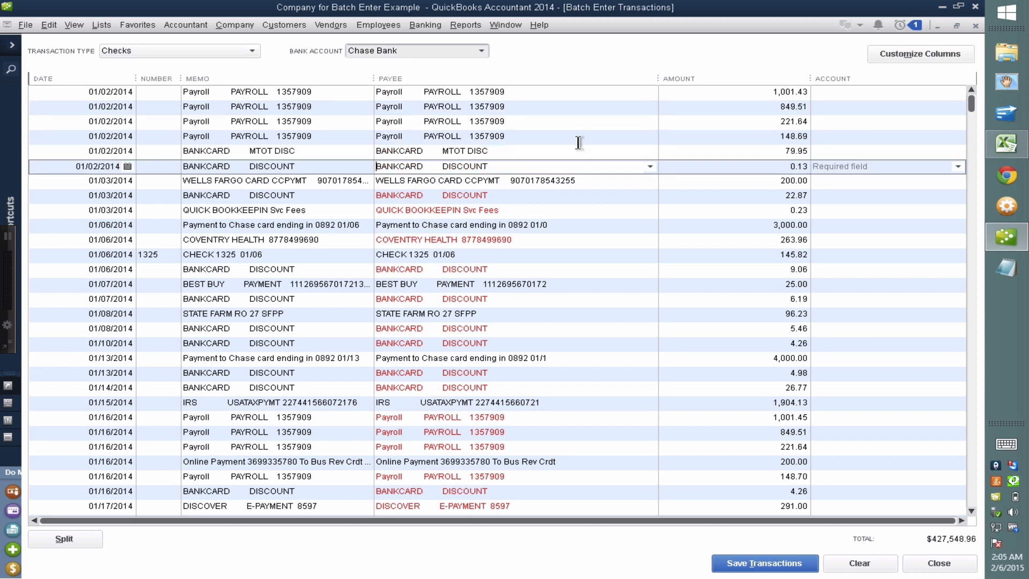
{"action": "key", "text": "Down"}
{"action": "key", "text": "Down"}
{"action": "key", "text": "Down"}
{"action": "key", "text": "Down"}
{"action": "key", "text": "Down"}
{"action": "key", "text": "Down"}
{"action": "key", "text": "Down"}
{"action": "key", "text": "Down"}
{"action": "key", "text": "Down"}
{"action": "key", "text": "Down"}
{"action": "key", "text": "Down"}
{"action": "key", "text": "Down"}
{"action": "key", "text": "Down"}
{"action": "key", "text": "Down"}
{"action": "key", "text": "Down"}
{"action": "key", "text": "Down"}
{"action": "key", "text": "Down"}
{"action": "key", "text": "Down"}
{"action": "key", "text": "Down"}
{"action": "key", "text": "Down"}
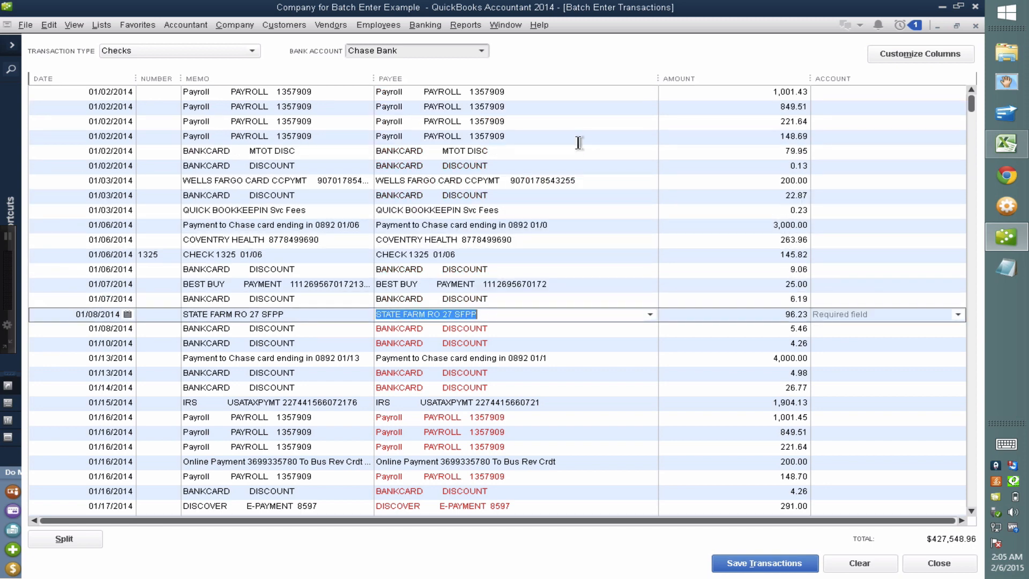
{"action": "key", "text": "Down"}
{"action": "key", "text": "Down"}
{"action": "key", "text": "Down"}
{"action": "key", "text": "Down"}
{"action": "key", "text": "Down"}
{"action": "key", "text": "Down"}
{"action": "key", "text": "Down"}
{"action": "key", "text": "Down"}
{"action": "key", "text": "Down"}
{"action": "key", "text": "Down"}
{"action": "key", "text": "Down"}
{"action": "key", "text": "Down"}
{"action": "key", "text": "Down"}
{"action": "key", "text": "Down"}
{"action": "key", "text": "Down"}
{"action": "key", "text": "Down"}
{"action": "key", "text": "Down"}
{"action": "key", "text": "Down"}
{"action": "key", "text": "Down"}
{"action": "key", "text": "Down"}
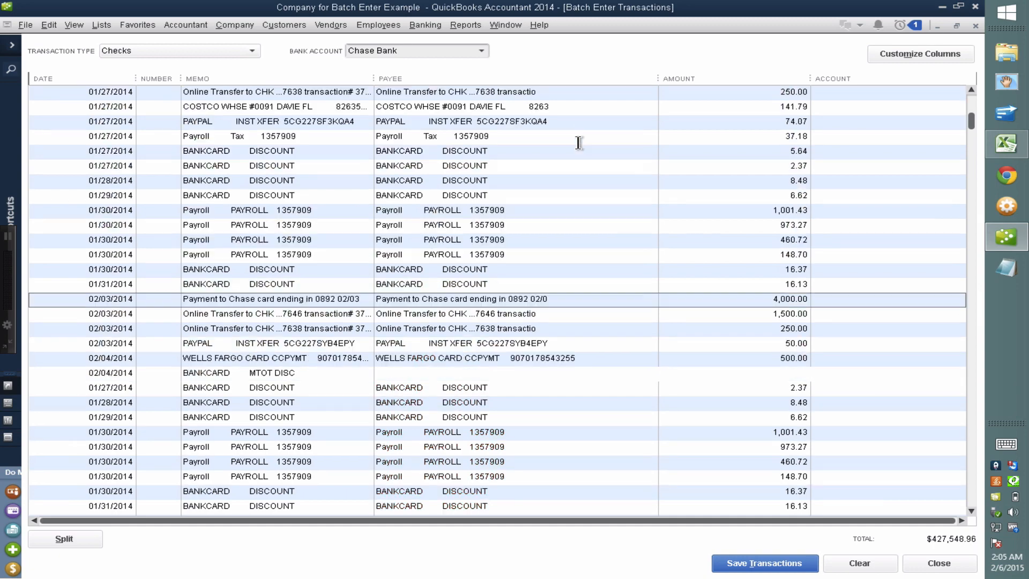
{"action": "key", "text": "Down"}
{"action": "key", "text": "Down"}
{"action": "key", "text": "Down"}
{"action": "key", "text": "Down"}
{"action": "key", "text": "Down"}
{"action": "key", "text": "Down"}
{"action": "key", "text": "Down"}
{"action": "key", "text": "Down"}
{"action": "key", "text": "Down"}
{"action": "key", "text": "Down"}
{"action": "key", "text": "Down"}
{"action": "key", "text": "Down"}
{"action": "key", "text": "Down"}
{"action": "key", "text": "Down"}
{"action": "key", "text": "Down"}
{"action": "key", "text": "Down"}
{"action": "key", "text": "Down"}
{"action": "key", "text": "Down"}
{"action": "key", "text": "Down"}
{"action": "key", "text": "Down"}
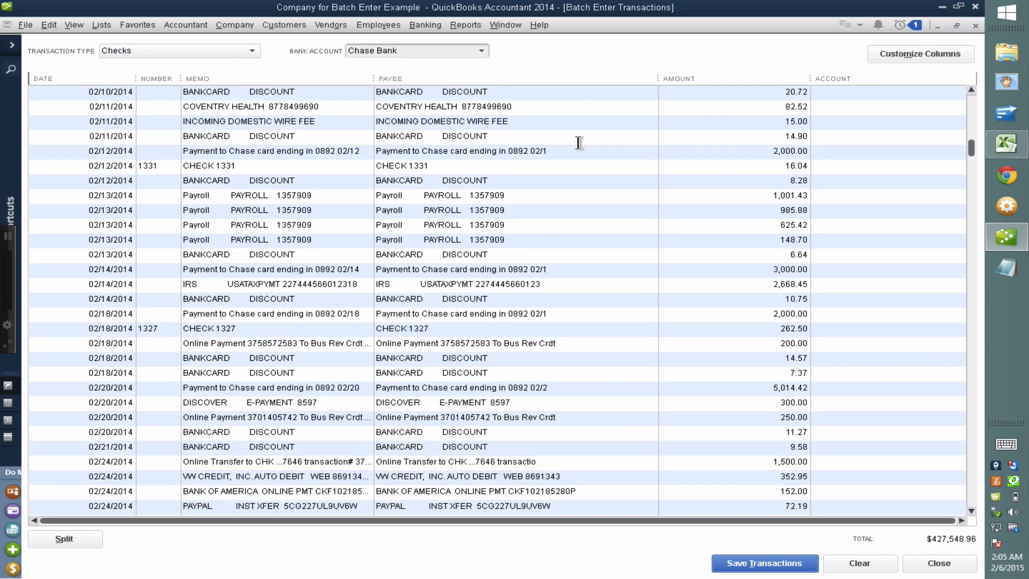
{"action": "key", "text": "Down"}
{"action": "key", "text": "Down"}
{"action": "key", "text": "Down"}
{"action": "key", "text": "Down"}
{"action": "key", "text": "Down"}
{"action": "key", "text": "Down"}
{"action": "key", "text": "Down"}
{"action": "key", "text": "Down"}
{"action": "key", "text": "Down"}
{"action": "key", "text": "Down"}
{"action": "key", "text": "Down"}
{"action": "key", "text": "Down"}
{"action": "key", "text": "Down"}
{"action": "key", "text": "Down"}
{"action": "key", "text": "Down"}
{"action": "key", "text": "Down"}
{"action": "key", "text": "Down"}
{"action": "key", "text": "Down"}
{"action": "key", "text": "Down"}
{"action": "key", "text": "Down"}
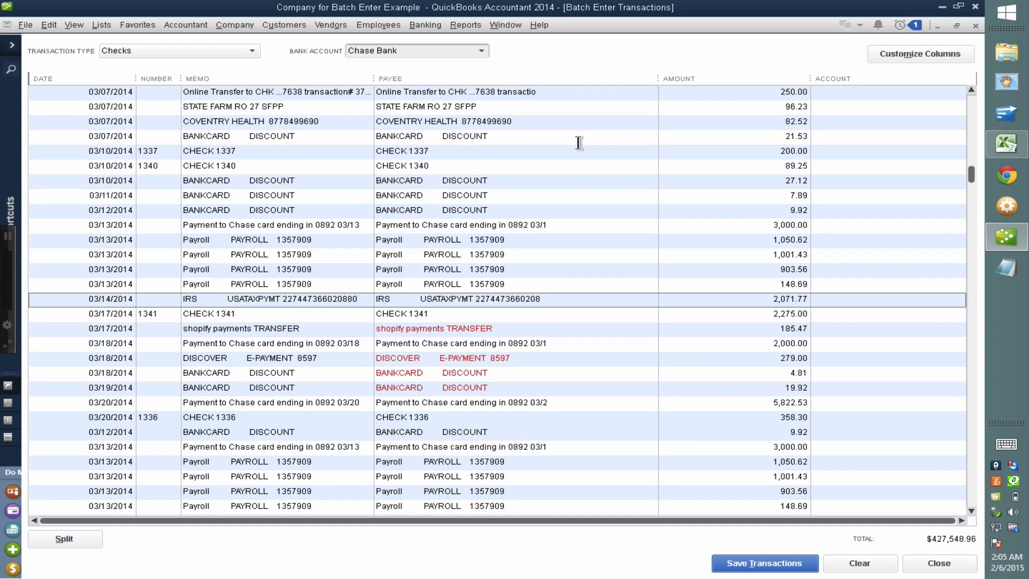
{"action": "key", "text": "Down"}
{"action": "key", "text": "Down"}
{"action": "key", "text": "Down"}
{"action": "key", "text": "Down"}
{"action": "key", "text": "Down"}
{"action": "key", "text": "Down"}
{"action": "key", "text": "Down"}
{"action": "key", "text": "Down"}
{"action": "key", "text": "Down"}
{"action": "key", "text": "Down"}
{"action": "key", "text": "Down"}
{"action": "key", "text": "Down"}
{"action": "key", "text": "Down"}
{"action": "key", "text": "Down"}
{"action": "key", "text": "Down"}
{"action": "key", "text": "Down"}
{"action": "key", "text": "Down"}
{"action": "key", "text": "Down"}
{"action": "key", "text": "Down"}
{"action": "key", "text": "Down"}
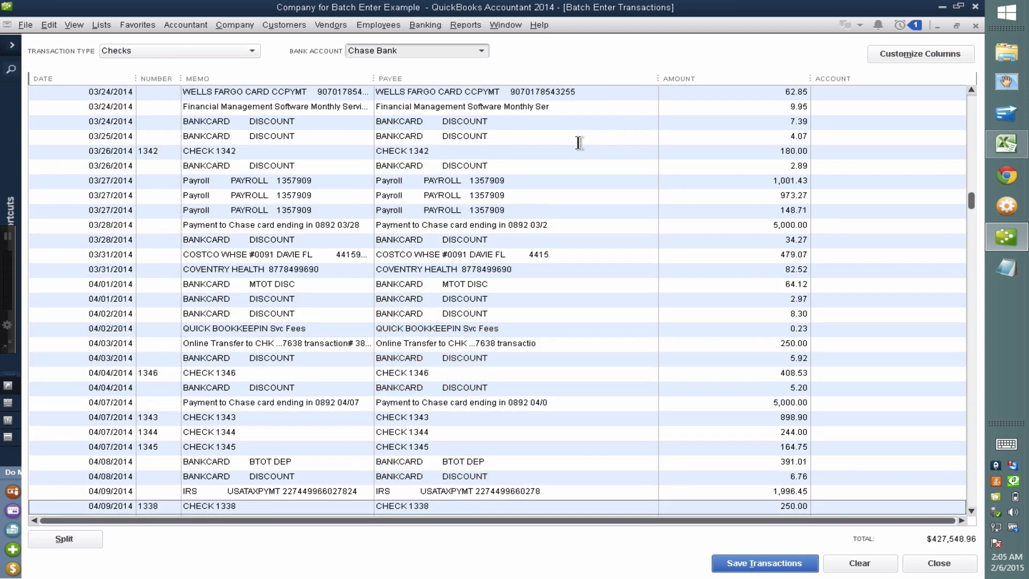
{"action": "key", "text": "Down"}
{"action": "key", "text": "Down"}
{"action": "key", "text": "Down"}
{"action": "key", "text": "Down"}
{"action": "key", "text": "Down"}
{"action": "key", "text": "Down"}
{"action": "key", "text": "Down"}
{"action": "key", "text": "Down"}
{"action": "key", "text": "Down"}
{"action": "key", "text": "Down"}
{"action": "key", "text": "Down"}
{"action": "key", "text": "Down"}
{"action": "key", "text": "Down"}
{"action": "key", "text": "Down"}
{"action": "key", "text": "Down"}
{"action": "key", "text": "Down"}
{"action": "key", "text": "Down"}
{"action": "key", "text": "Down"}
{"action": "key", "text": "Down"}
{"action": "key", "text": "Down"}
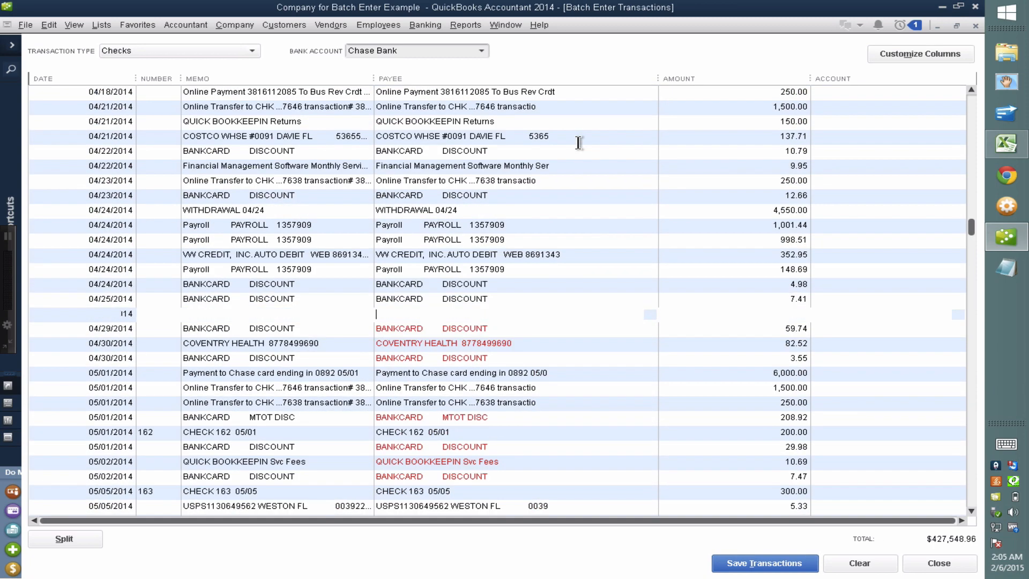
{"action": "key", "text": "Down"}
{"action": "key", "text": "Down"}
{"action": "key", "text": "Down"}
{"action": "key", "text": "Down"}
{"action": "key", "text": "Down"}
{"action": "key", "text": "Down"}
{"action": "key", "text": "Down"}
{"action": "key", "text": "Down"}
{"action": "key", "text": "Down"}
{"action": "key", "text": "Down"}
{"action": "key", "text": "Down"}
{"action": "key", "text": "Down"}
{"action": "key", "text": "Down"}
{"action": "key", "text": "Down"}
{"action": "key", "text": "Down"}
{"action": "key", "text": "Down"}
{"action": "key", "text": "Down"}
{"action": "key", "text": "Down"}
{"action": "key", "text": "Down"}
{"action": "key", "text": "Down"}
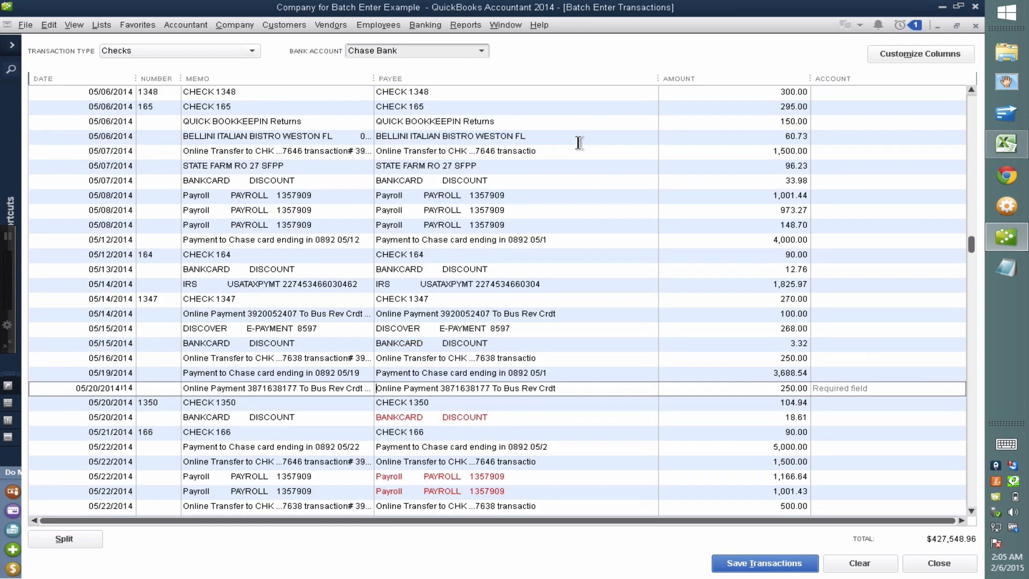
{"action": "key", "text": "Down"}
{"action": "key", "text": "Down"}
{"action": "key", "text": "Down"}
{"action": "key", "text": "Down"}
{"action": "key", "text": "Down"}
{"action": "key", "text": "Down"}
{"action": "key", "text": "Down"}
{"action": "key", "text": "Down"}
{"action": "key", "text": "Down"}
{"action": "key", "text": "Down"}
{"action": "key", "text": "Down"}
{"action": "key", "text": "Down"}
{"action": "key", "text": "Down"}
{"action": "key", "text": "Down"}
{"action": "key", "text": "Down"}
{"action": "key", "text": "Down"}
{"action": "key", "text": "Down"}
{"action": "key", "text": "Down"}
{"action": "key", "text": "Down"}
{"action": "key", "text": "Down"}
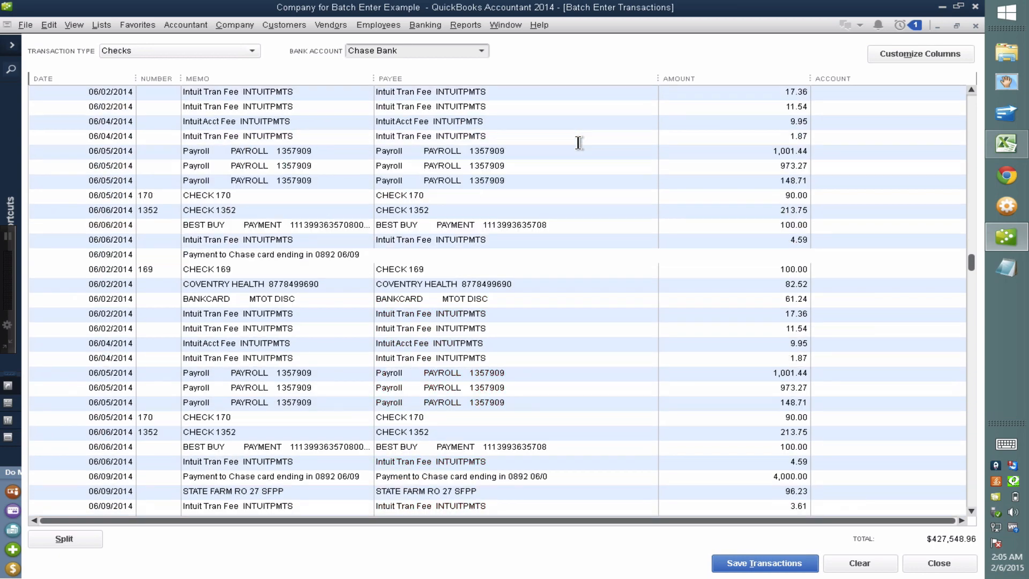
{"action": "key", "text": "Down"}
{"action": "key", "text": "Down"}
{"action": "key", "text": "Down"}
{"action": "key", "text": "Down"}
{"action": "key", "text": "Down"}
{"action": "key", "text": "Down"}
{"action": "key", "text": "Down"}
{"action": "key", "text": "Down"}
{"action": "key", "text": "Down"}
{"action": "key", "text": "Down"}
{"action": "key", "text": "Down"}
{"action": "key", "text": "Down"}
{"action": "key", "text": "Down"}
{"action": "key", "text": "Down"}
{"action": "key", "text": "Down"}
{"action": "key", "text": "Down"}
{"action": "key", "text": "Down"}
{"action": "key", "text": "Down"}
{"action": "key", "text": "Down"}
{"action": "key", "text": "Down"}
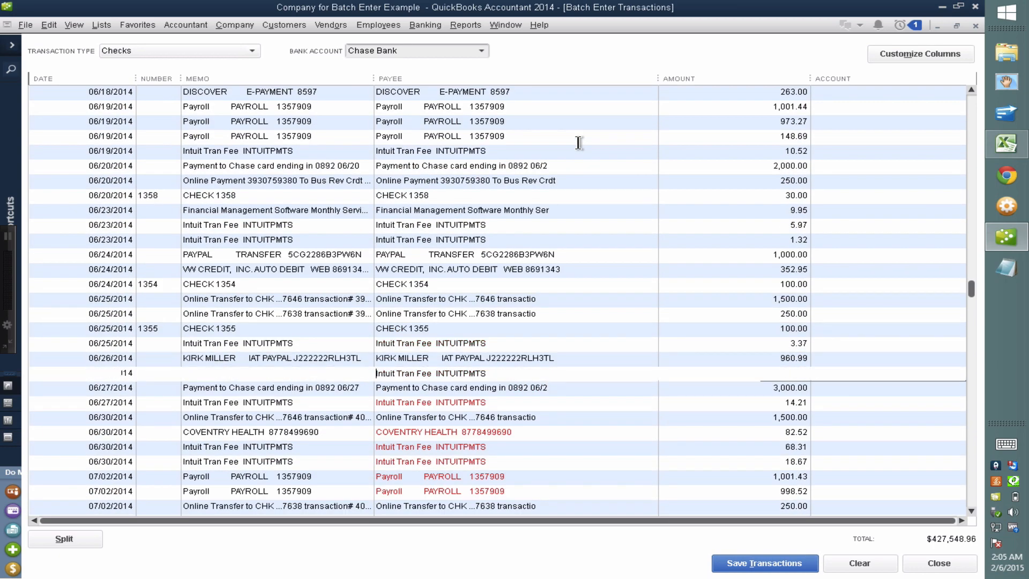
Continue stepping down through the August–December checks to the last transactions
{"action": "key", "text": "Down"}
{"action": "key", "text": "Down"}
{"action": "key", "text": "Down"}
{"action": "key", "text": "Down"}
{"action": "key", "text": "Down"}
{"action": "key", "text": "Down"}
{"action": "key", "text": "Down"}
{"action": "key", "text": "Down"}
{"action": "key", "text": "Down"}
{"action": "key", "text": "Down"}
{"action": "key", "text": "Down"}
{"action": "key", "text": "Down"}
{"action": "key", "text": "Down"}
{"action": "key", "text": "Down"}
{"action": "key", "text": "Down"}
{"action": "key", "text": "Down"}
{"action": "key", "text": "Down"}
{"action": "key", "text": "Down"}
{"action": "key", "text": "Down"}
{"action": "key", "text": "Down"}
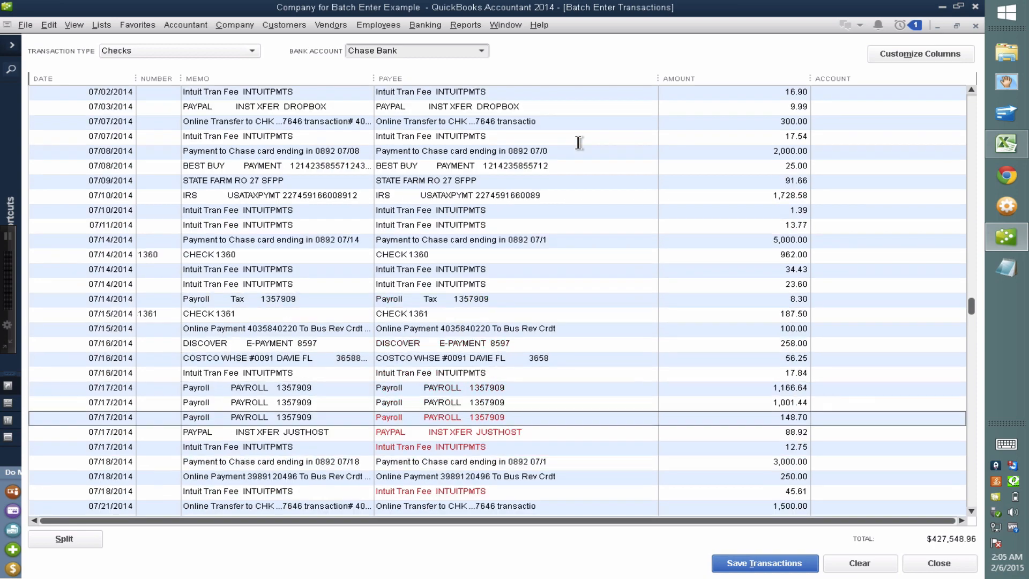
{"action": "key", "text": "Down"}
{"action": "key", "text": "Down"}
{"action": "key", "text": "Down"}
{"action": "key", "text": "Down"}
{"action": "key", "text": "Down"}
{"action": "key", "text": "Down"}
{"action": "key", "text": "Down"}
{"action": "key", "text": "Down"}
{"action": "key", "text": "Down"}
{"action": "key", "text": "Down"}
{"action": "key", "text": "Down"}
{"action": "key", "text": "Down"}
{"action": "key", "text": "Down"}
{"action": "key", "text": "Down"}
{"action": "key", "text": "Down"}
{"action": "key", "text": "Down"}
{"action": "key", "text": "Down"}
{"action": "key", "text": "Down"}
{"action": "key", "text": "Down"}
{"action": "key", "text": "Down"}
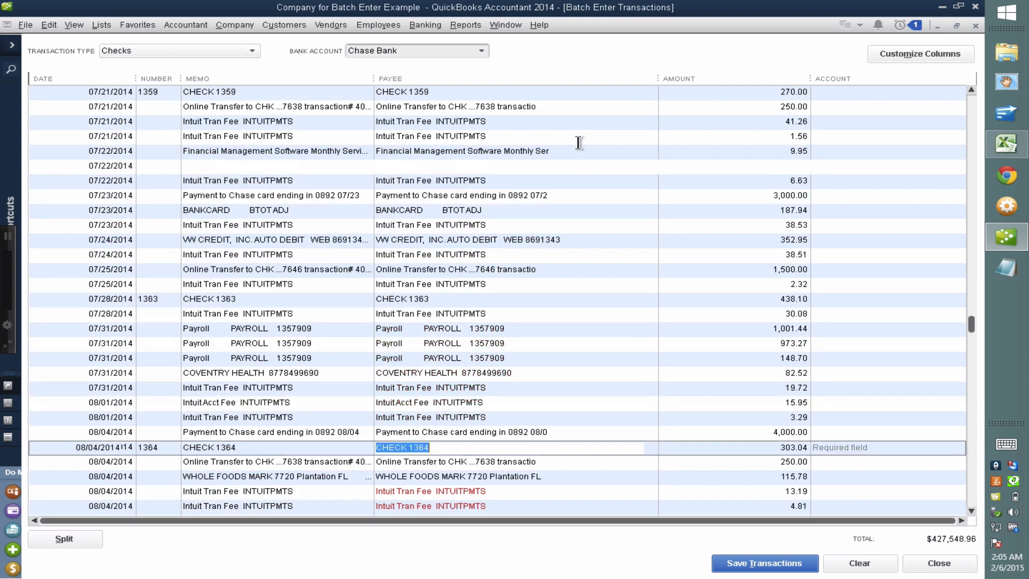
{"action": "key", "text": "Down"}
{"action": "key", "text": "Down"}
{"action": "key", "text": "Down"}
{"action": "key", "text": "Down"}
{"action": "key", "text": "Down"}
{"action": "key", "text": "Down"}
{"action": "key", "text": "Down"}
{"action": "key", "text": "Down"}
{"action": "key", "text": "Down"}
{"action": "key", "text": "Down"}
{"action": "key", "text": "Down"}
{"action": "key", "text": "Down"}
{"action": "key", "text": "Down"}
{"action": "key", "text": "Down"}
{"action": "key", "text": "Down"}
{"action": "key", "text": "Down"}
{"action": "key", "text": "Down"}
{"action": "key", "text": "Down"}
{"action": "key", "text": "Down"}
{"action": "key", "text": "Down"}
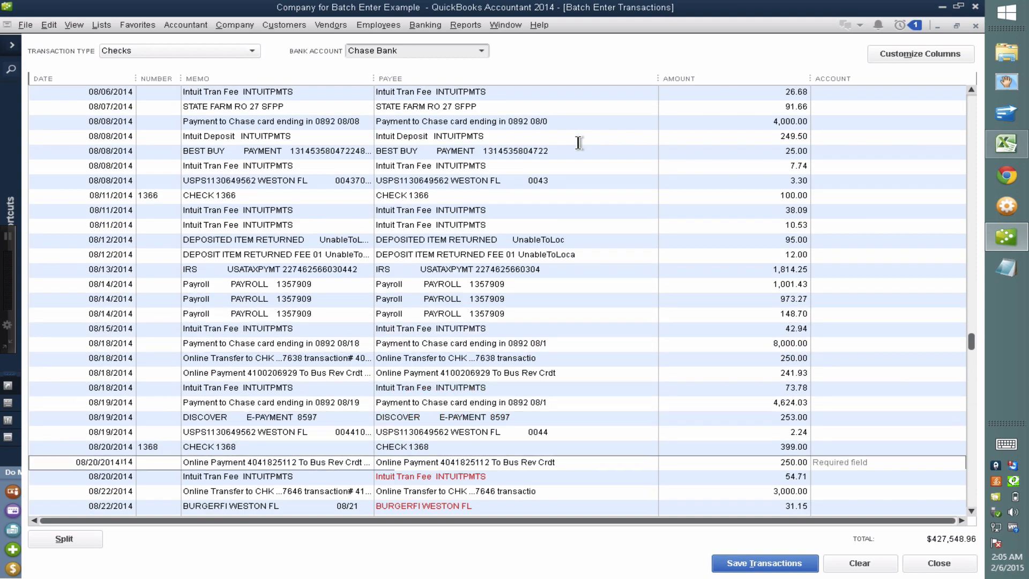
{"action": "key", "text": "Down"}
{"action": "key", "text": "Down"}
{"action": "key", "text": "Down"}
{"action": "key", "text": "Down"}
{"action": "key", "text": "Down"}
{"action": "key", "text": "Down"}
{"action": "key", "text": "Down"}
{"action": "key", "text": "Down"}
{"action": "key", "text": "Down"}
{"action": "key", "text": "Down"}
{"action": "key", "text": "Down"}
{"action": "key", "text": "Down"}
{"action": "key", "text": "Down"}
{"action": "key", "text": "Down"}
{"action": "key", "text": "Down"}
{"action": "key", "text": "Down"}
{"action": "key", "text": "Down"}
{"action": "key", "text": "Down"}
{"action": "key", "text": "Down"}
{"action": "key", "text": "Down"}
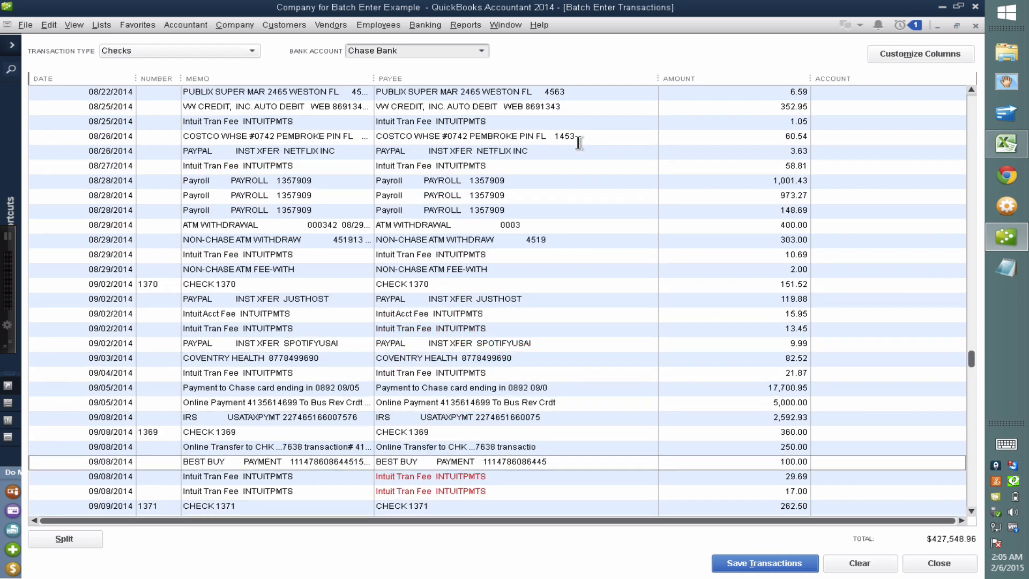
{"action": "key", "text": "Down"}
{"action": "key", "text": "Down"}
{"action": "key", "text": "Down"}
{"action": "key", "text": "Down"}
{"action": "key", "text": "Down"}
{"action": "key", "text": "Down"}
{"action": "key", "text": "Down"}
{"action": "key", "text": "Down"}
{"action": "key", "text": "Down"}
{"action": "key", "text": "Down"}
{"action": "key", "text": "Down"}
{"action": "key", "text": "Down"}
{"action": "key", "text": "Down"}
{"action": "key", "text": "Down"}
{"action": "key", "text": "Down"}
{"action": "key", "text": "Down"}
{"action": "key", "text": "Down"}
{"action": "key", "text": "Down"}
{"action": "key", "text": "Down"}
{"action": "key", "text": "Down"}
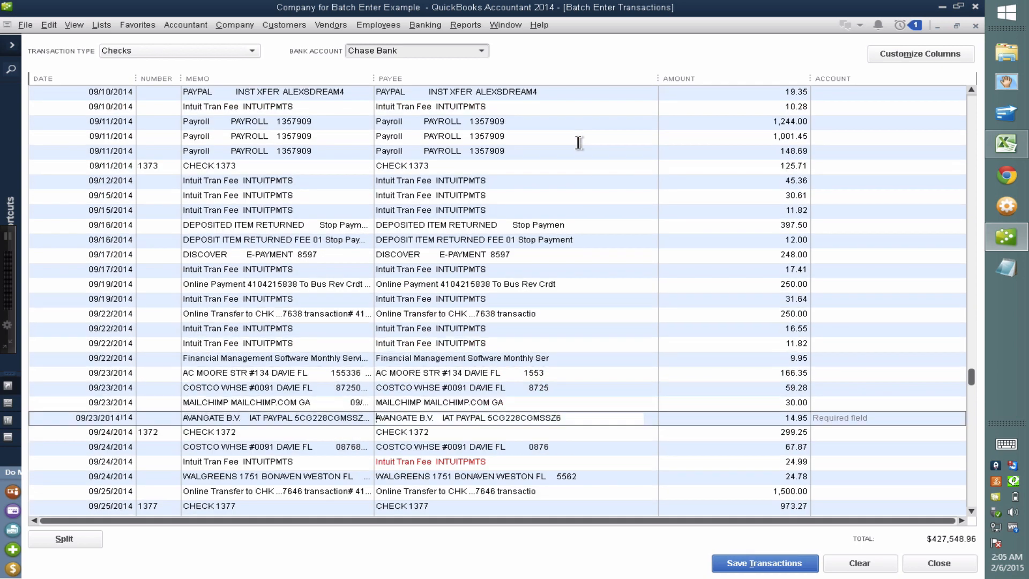
{"action": "key", "text": "Down"}
{"action": "key", "text": "Down"}
{"action": "key", "text": "Down"}
{"action": "key", "text": "Down"}
{"action": "key", "text": "Down"}
{"action": "key", "text": "Down"}
{"action": "key", "text": "Down"}
{"action": "key", "text": "Down"}
{"action": "key", "text": "Down"}
{"action": "key", "text": "Down"}
{"action": "key", "text": "Down"}
{"action": "key", "text": "Down"}
{"action": "key", "text": "Down"}
{"action": "key", "text": "Down"}
{"action": "key", "text": "Down"}
{"action": "key", "text": "Down"}
{"action": "key", "text": "Down"}
{"action": "key", "text": "Down"}
{"action": "key", "text": "Down"}
{"action": "key", "text": "Down"}
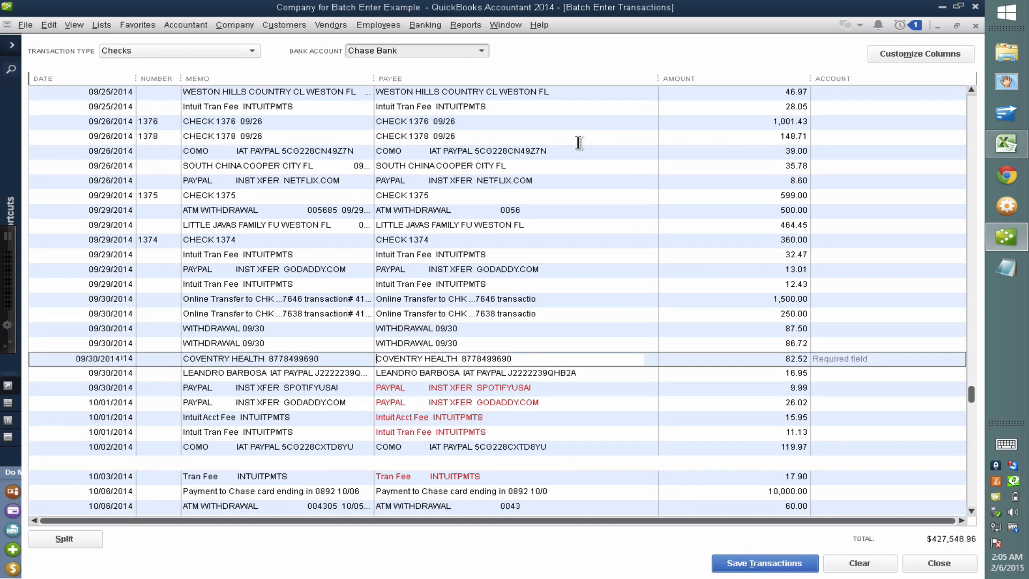
{"action": "key", "text": "Down"}
{"action": "key", "text": "Down"}
{"action": "key", "text": "Down"}
{"action": "key", "text": "Down"}
{"action": "key", "text": "Down"}
{"action": "key", "text": "Down"}
{"action": "key", "text": "Down"}
{"action": "key", "text": "Down"}
{"action": "key", "text": "Down"}
{"action": "key", "text": "Down"}
{"action": "key", "text": "Down"}
{"action": "key", "text": "Down"}
{"action": "key", "text": "Down"}
{"action": "key", "text": "Down"}
{"action": "key", "text": "Down"}
{"action": "key", "text": "Down"}
{"action": "key", "text": "Down"}
{"action": "key", "text": "Down"}
{"action": "key", "text": "Down"}
{"action": "key", "text": "Down"}
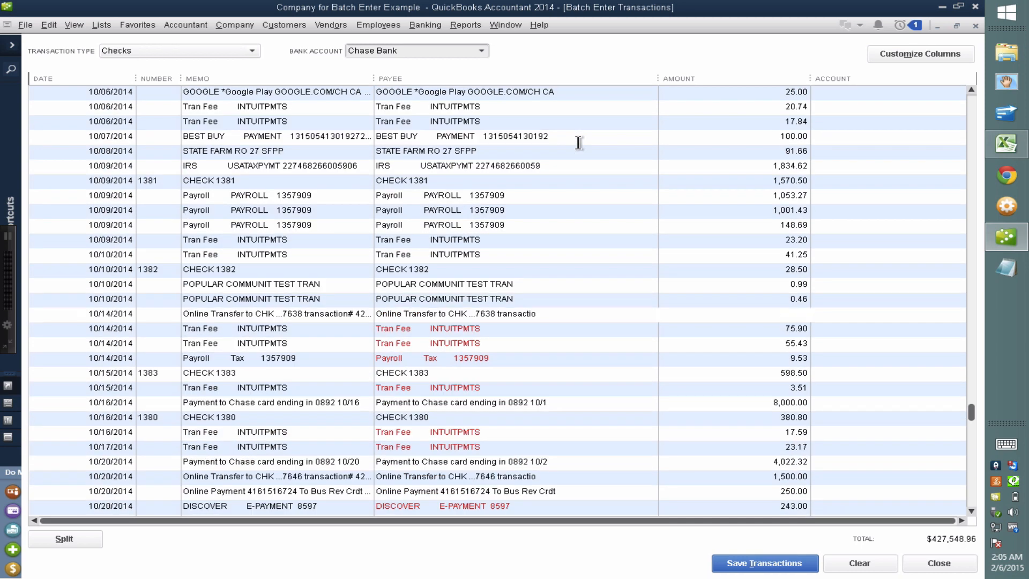
{"action": "key", "text": "Down"}
{"action": "key", "text": "Down"}
{"action": "key", "text": "Down"}
{"action": "key", "text": "Down"}
{"action": "key", "text": "Down"}
{"action": "key", "text": "Down"}
{"action": "key", "text": "Down"}
{"action": "key", "text": "Down"}
{"action": "key", "text": "Down"}
{"action": "key", "text": "Down"}
{"action": "key", "text": "Down"}
{"action": "key", "text": "Down"}
{"action": "key", "text": "Down"}
{"action": "key", "text": "Down"}
{"action": "key", "text": "Down"}
{"action": "key", "text": "Down"}
{"action": "key", "text": "Down"}
{"action": "key", "text": "Down"}
{"action": "key", "text": "Down"}
{"action": "key", "text": "Down"}
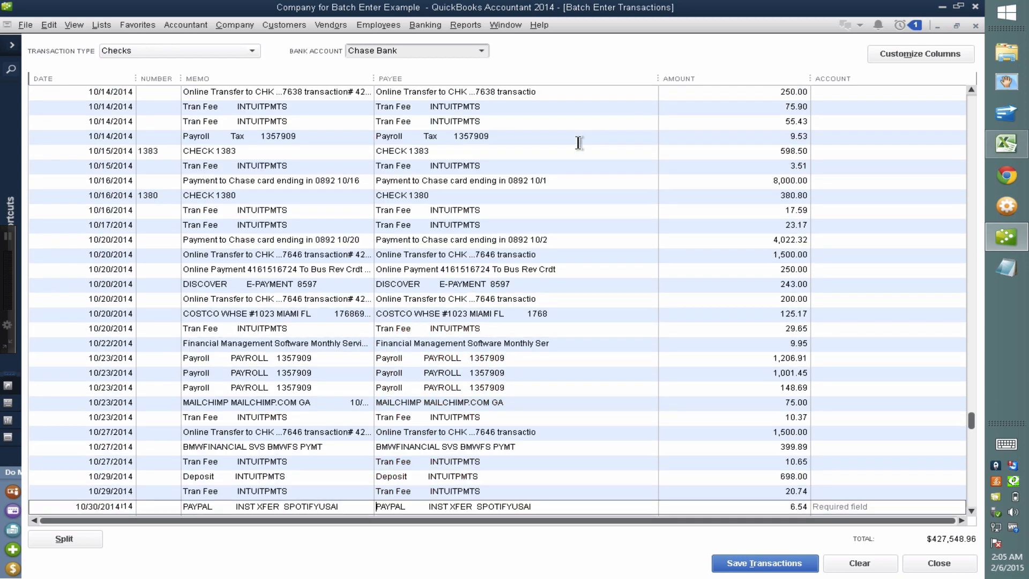
{"action": "key", "text": "Down"}
{"action": "key", "text": "Down"}
{"action": "key", "text": "Down"}
{"action": "key", "text": "Down"}
{"action": "key", "text": "Down"}
{"action": "key", "text": "Down"}
{"action": "key", "text": "Down"}
{"action": "key", "text": "Down"}
{"action": "key", "text": "Down"}
{"action": "key", "text": "Down"}
{"action": "key", "text": "Down"}
{"action": "key", "text": "Down"}
{"action": "key", "text": "Down"}
{"action": "key", "text": "Down"}
{"action": "key", "text": "Down"}
{"action": "key", "text": "Down"}
{"action": "key", "text": "Down"}
{"action": "key", "text": "Down"}
{"action": "key", "text": "Down"}
{"action": "key", "text": "Down"}
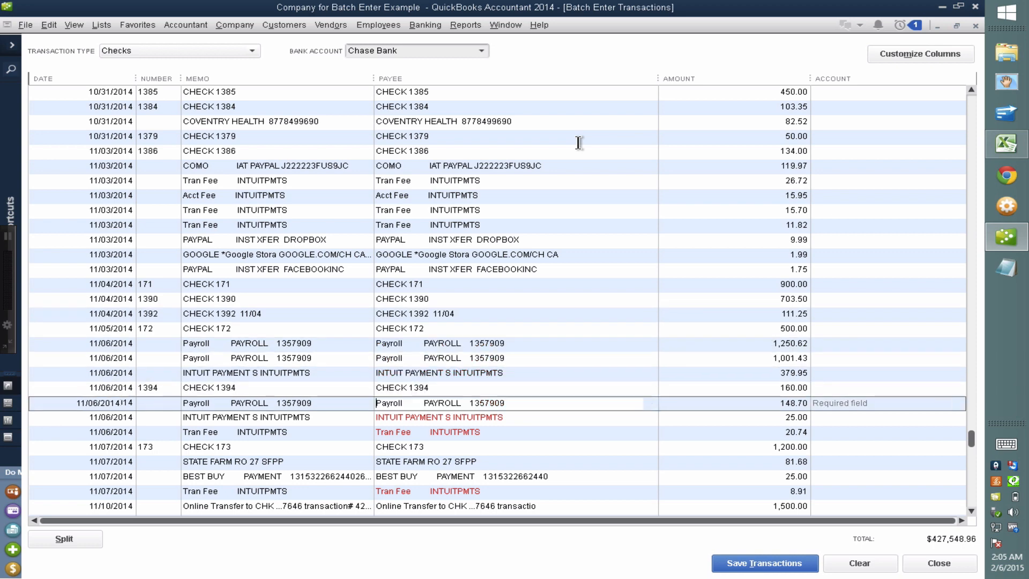
{"action": "key", "text": "Down"}
{"action": "key", "text": "Down"}
{"action": "key", "text": "Down"}
{"action": "key", "text": "Down"}
{"action": "key", "text": "Down"}
{"action": "key", "text": "Down"}
{"action": "key", "text": "Down"}
{"action": "key", "text": "Down"}
{"action": "key", "text": "Down"}
{"action": "key", "text": "Down"}
{"action": "key", "text": "Down"}
{"action": "key", "text": "Down"}
{"action": "key", "text": "Down"}
{"action": "key", "text": "Down"}
{"action": "key", "text": "Down"}
{"action": "key", "text": "Down"}
{"action": "key", "text": "Down"}
{"action": "key", "text": "Down"}
{"action": "key", "text": "Down"}
{"action": "key", "text": "Down"}
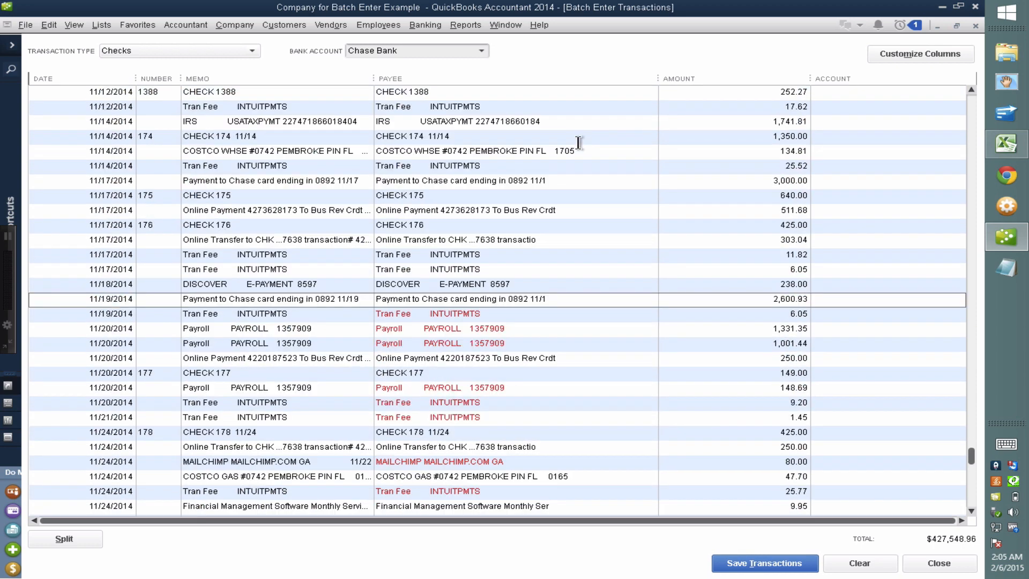
{"action": "key", "text": "Down"}
{"action": "key", "text": "Down"}
{"action": "key", "text": "Down"}
{"action": "key", "text": "Down"}
{"action": "key", "text": "Down"}
{"action": "key", "text": "Down"}
{"action": "key", "text": "Down"}
{"action": "key", "text": "Down"}
{"action": "key", "text": "Down"}
{"action": "key", "text": "Down"}
{"action": "key", "text": "Down"}
{"action": "key", "text": "Down"}
{"action": "key", "text": "Down"}
{"action": "key", "text": "Down"}
{"action": "key", "text": "Down"}
{"action": "key", "text": "Down"}
{"action": "key", "text": "Down"}
{"action": "key", "text": "Down"}
{"action": "key", "text": "Down"}
{"action": "key", "text": "Down"}
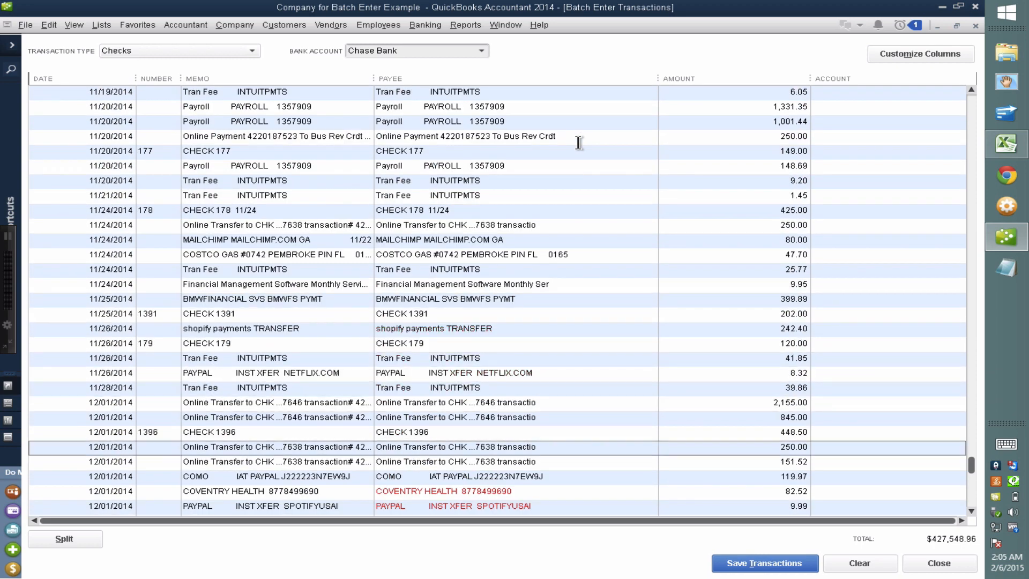
{"action": "key", "text": "Down"}
{"action": "key", "text": "Down"}
{"action": "key", "text": "Down"}
{"action": "key", "text": "Down"}
{"action": "key", "text": "Down"}
{"action": "key", "text": "Down"}
{"action": "key", "text": "Down"}
{"action": "key", "text": "Down"}
{"action": "key", "text": "Down"}
{"action": "key", "text": "Down"}
{"action": "key", "text": "Down"}
{"action": "key", "text": "Down"}
{"action": "key", "text": "Down"}
{"action": "key", "text": "Down"}
{"action": "key", "text": "Down"}
{"action": "key", "text": "Down"}
{"action": "key", "text": "Down"}
{"action": "key", "text": "Down"}
{"action": "key", "text": "Down"}
{"action": "key", "text": "Down"}
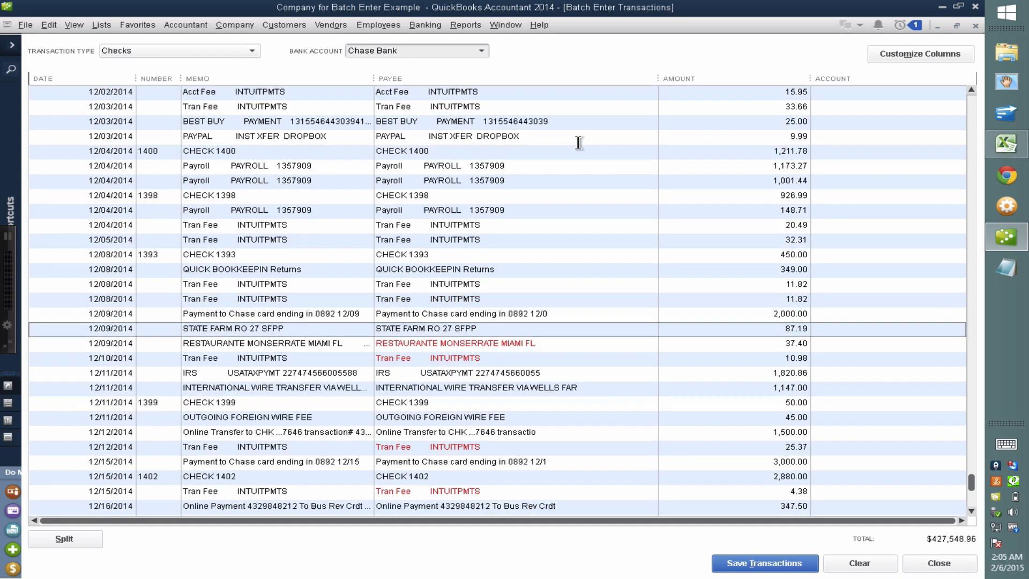
{"action": "key", "text": "Down"}
{"action": "key", "text": "Down"}
{"action": "key", "text": "Down"}
{"action": "key", "text": "Down"}
{"action": "key", "text": "Down"}
{"action": "key", "text": "Down"}
{"action": "key", "text": "Down"}
{"action": "key", "text": "Down"}
{"action": "key", "text": "Down"}
{"action": "key", "text": "Down"}
{"action": "key", "text": "Down"}
{"action": "key", "text": "Down"}
{"action": "key", "text": "Down"}
{"action": "key", "text": "Down"}
{"action": "key", "text": "Down"}
{"action": "key", "text": "Down"}
{"action": "key", "text": "Down"}
{"action": "key", "text": "Down"}
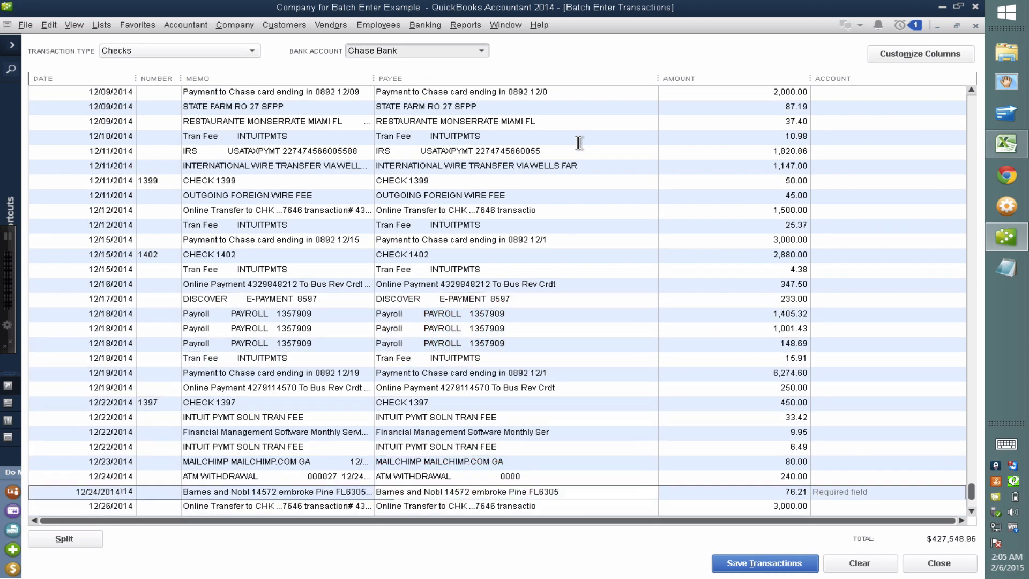
{"action": "key", "text": "Down"}
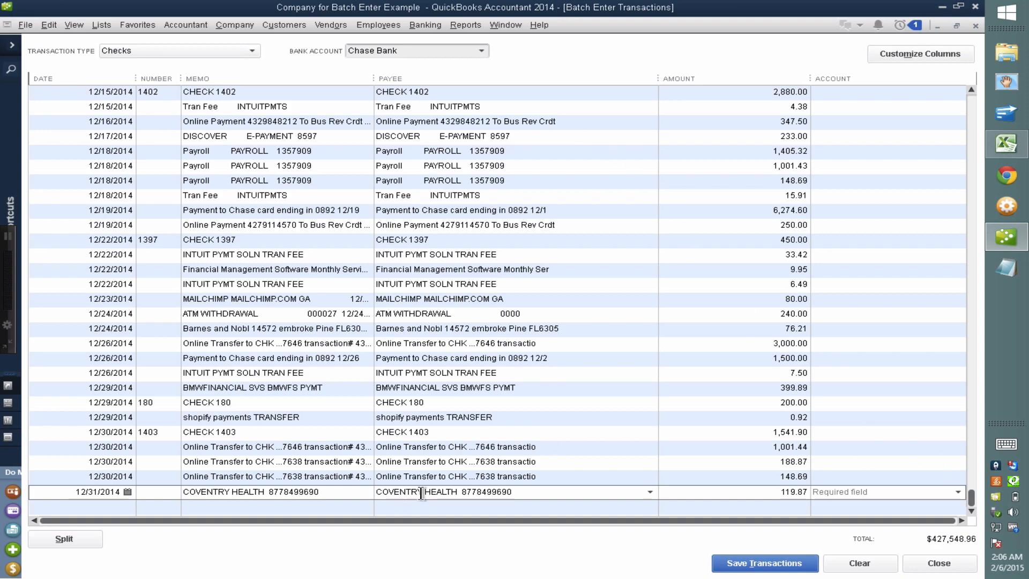
Enter EXPENSE as the first payroll check's account and set it up as a new Expense account
{"action": "left_click_drag", "start_coordinate": [972, 501], "coordinate": [848, 95]}
{"action": "left_click", "coordinate": [848, 94]}
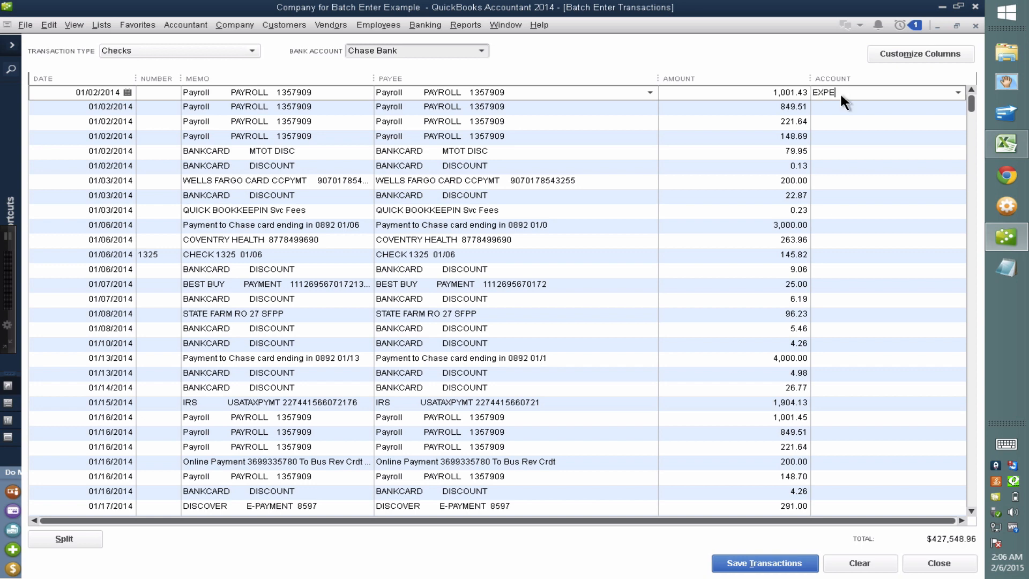
{"action": "key", "text": "Tab"}
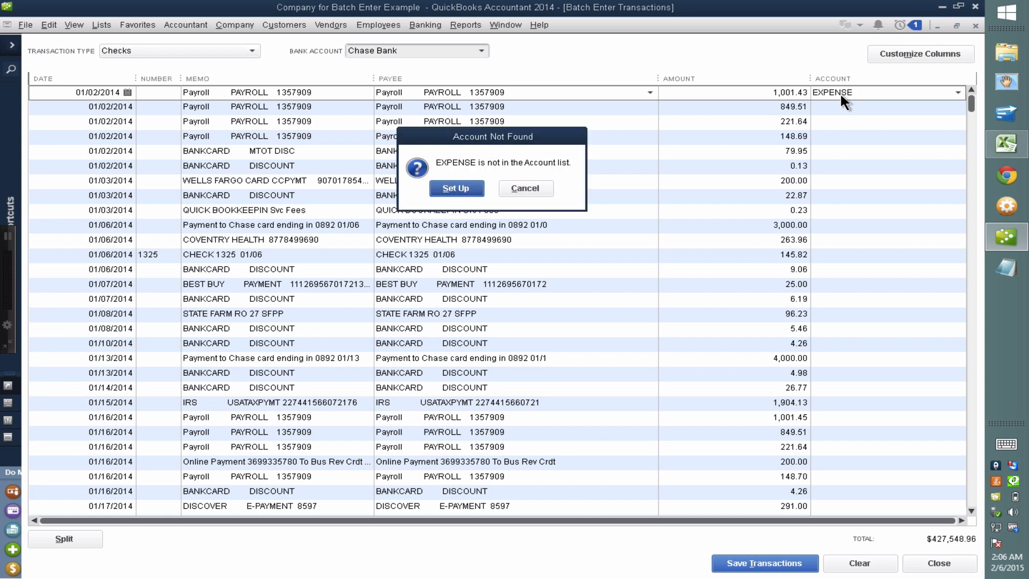
{"action": "left_click", "coordinate": [461, 190]}
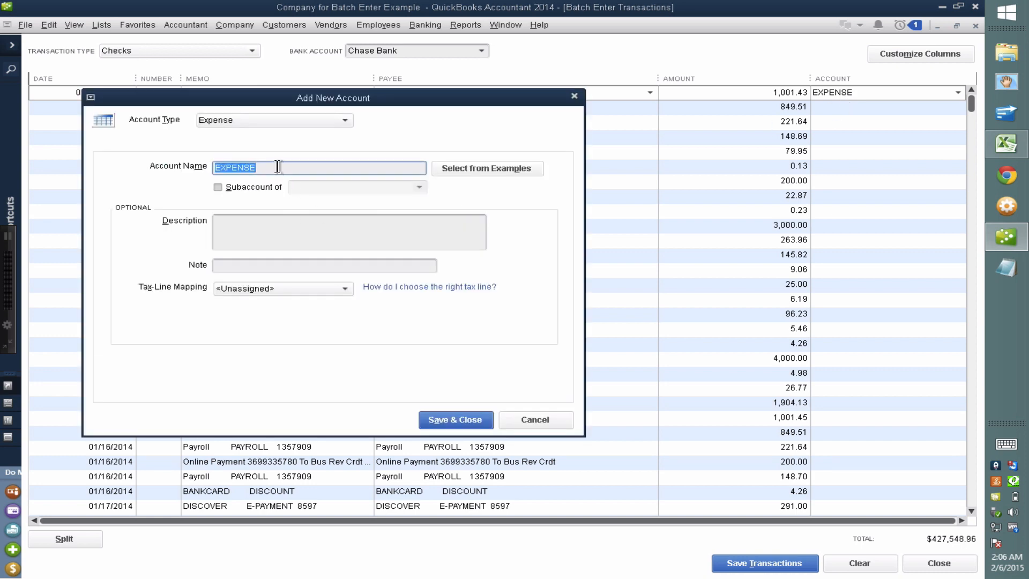
{"action": "left_click", "coordinate": [455, 420]}
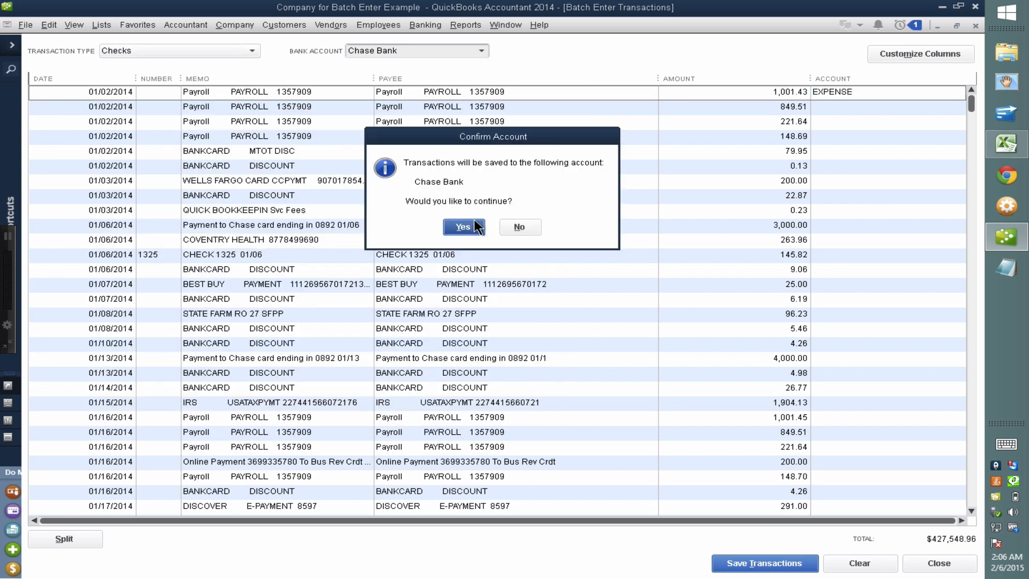
{"action": "left_click", "coordinate": [520, 225]}
Fill the EXPENSE account into every check row's Account cell
{"action": "right_click", "coordinate": [846, 88]}
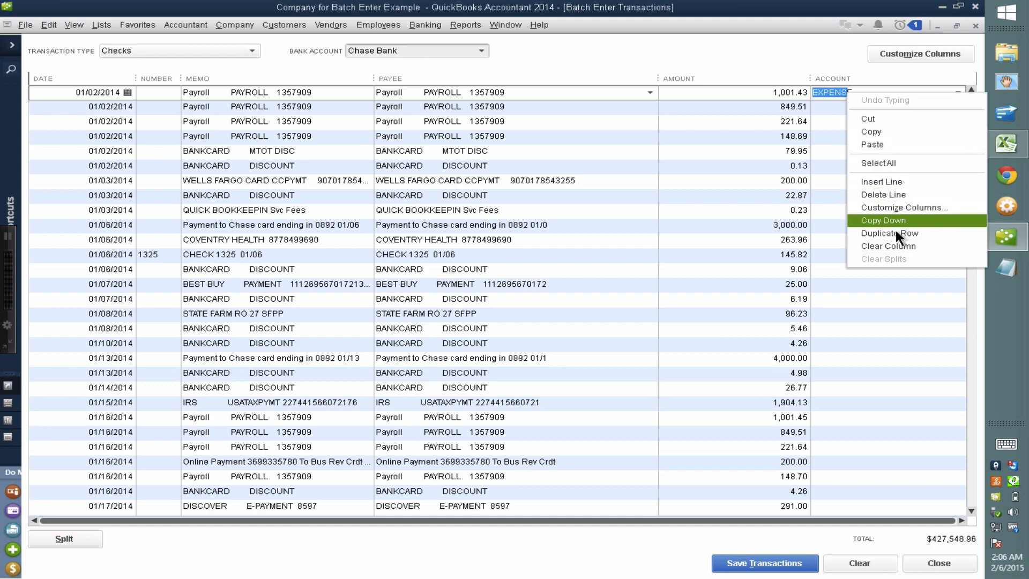
{"action": "left_click", "coordinate": [890, 220]}
{"action": "right_click", "coordinate": [892, 224]}
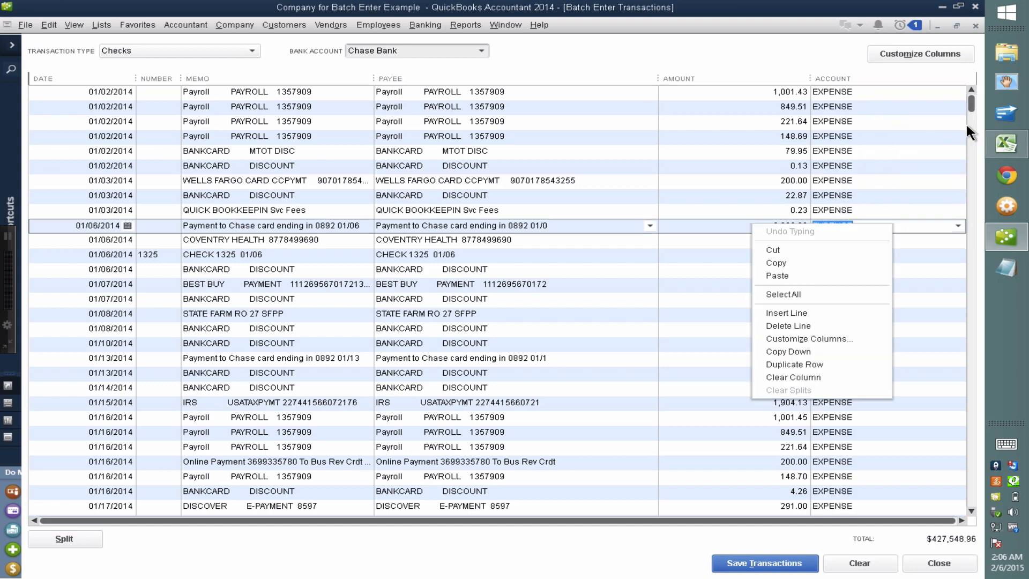
{"action": "left_click_drag", "start_coordinate": [972, 112], "coordinate": [971, 518]}
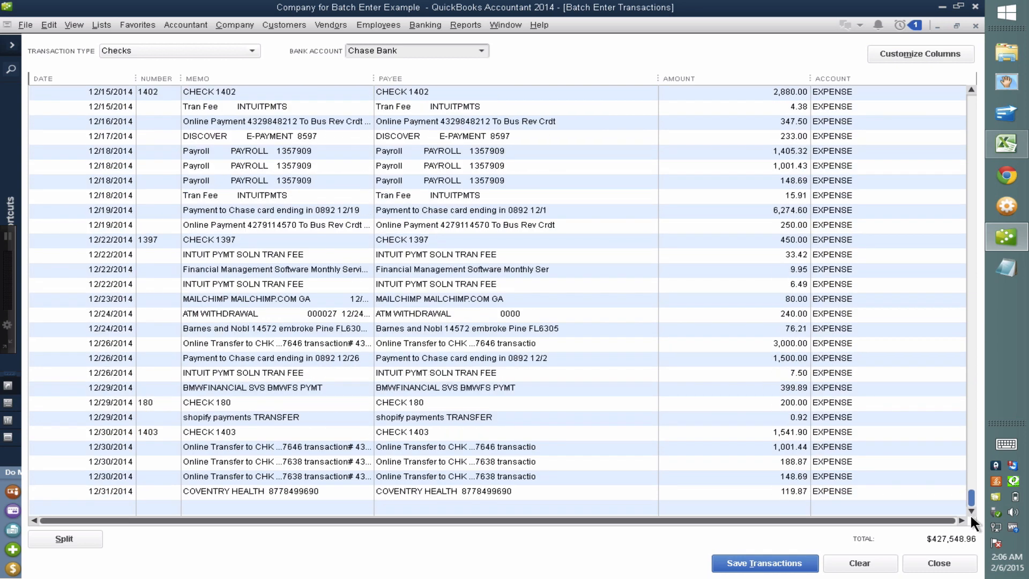
Save all 699 checks to Chase Bank and acknowledge the saved message
{"action": "left_click", "coordinate": [766, 565]}
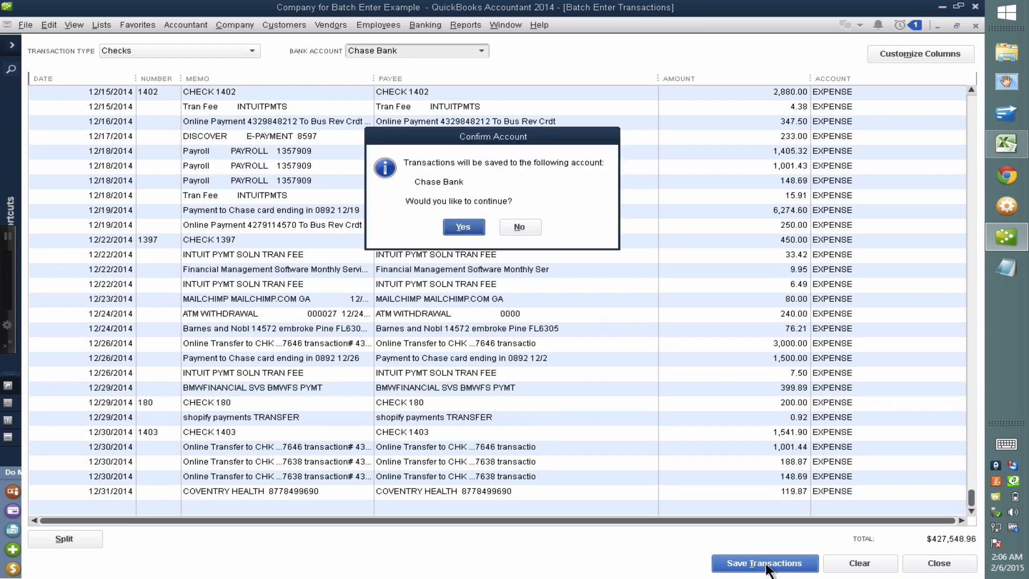
{"action": "left_click", "coordinate": [462, 227]}
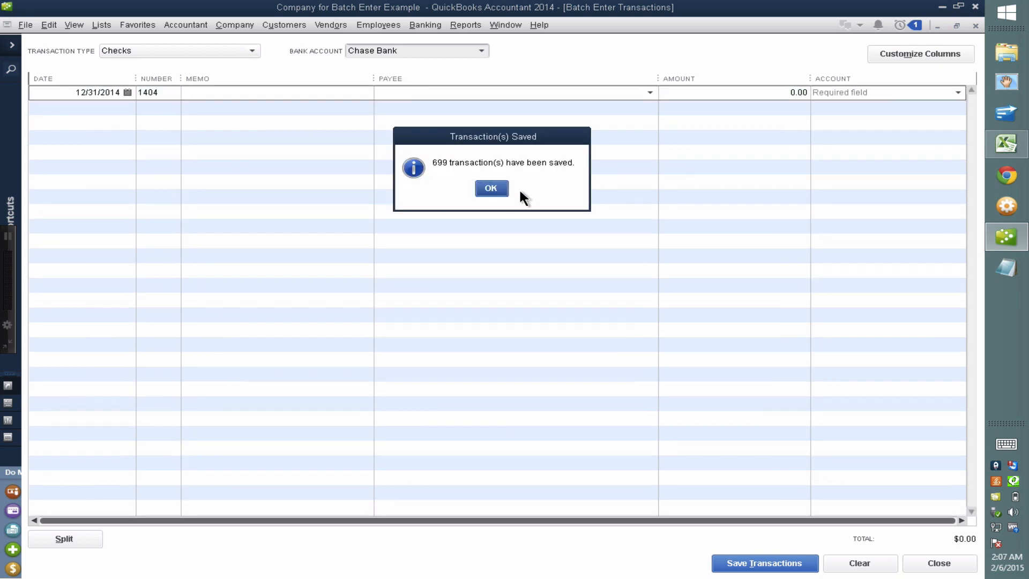
{"action": "left_click", "coordinate": [491, 189]}
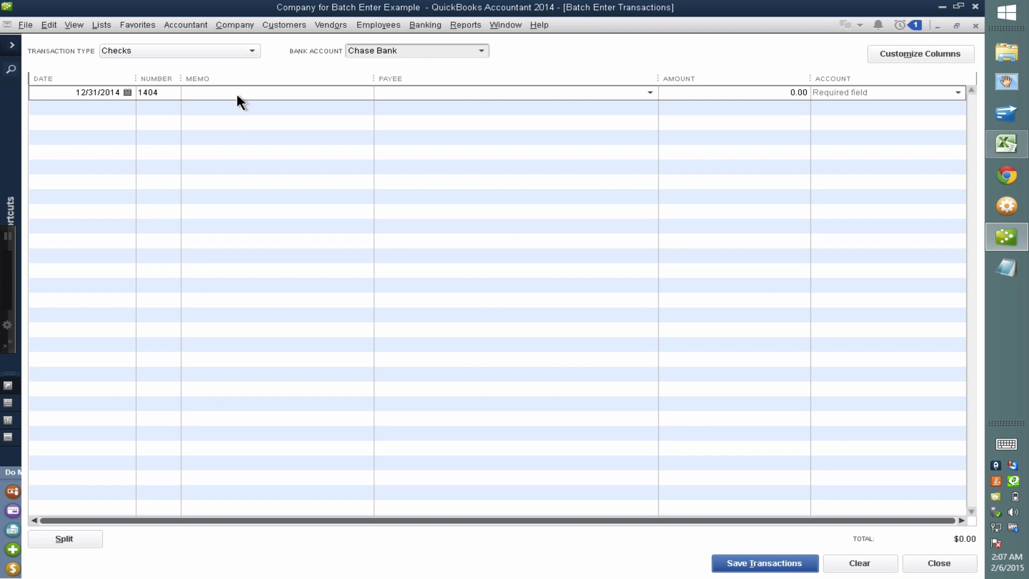
Change the batch transaction type to Deposits and return to the CHASE BANK CSV workbook
{"action": "left_click", "coordinate": [195, 51]}
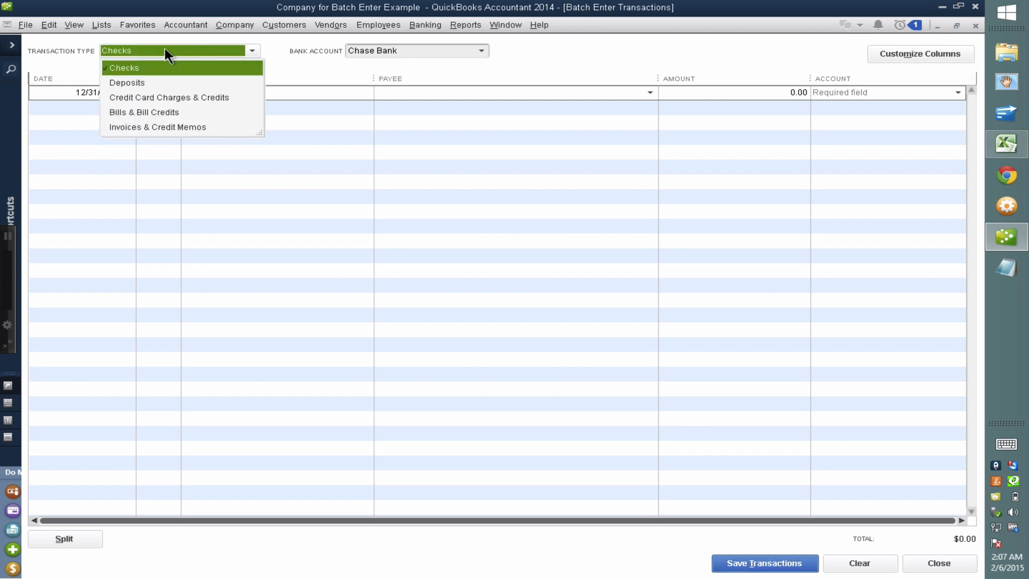
{"action": "left_click", "coordinate": [143, 85]}
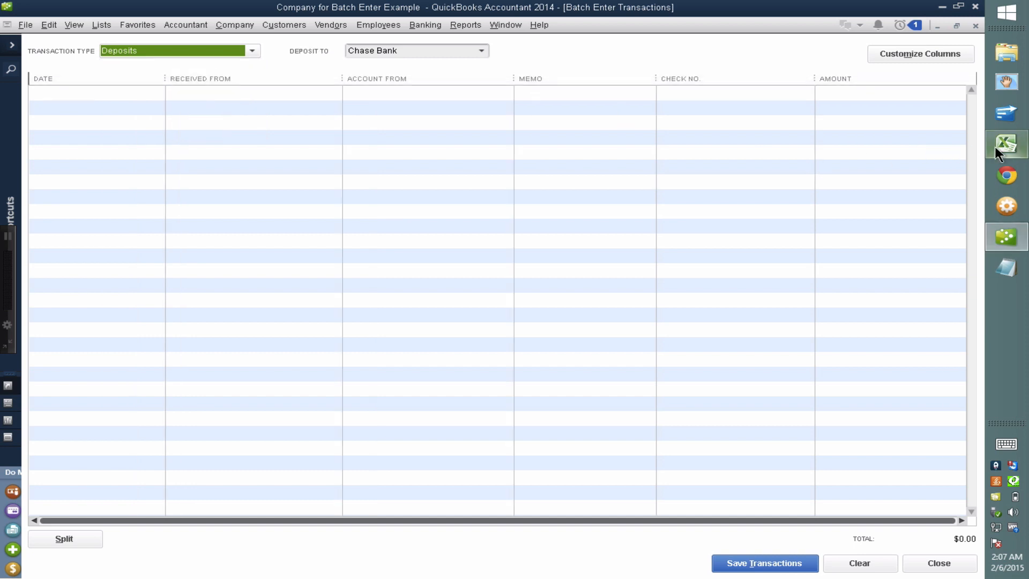
{"action": "left_click", "coordinate": [1013, 149]}
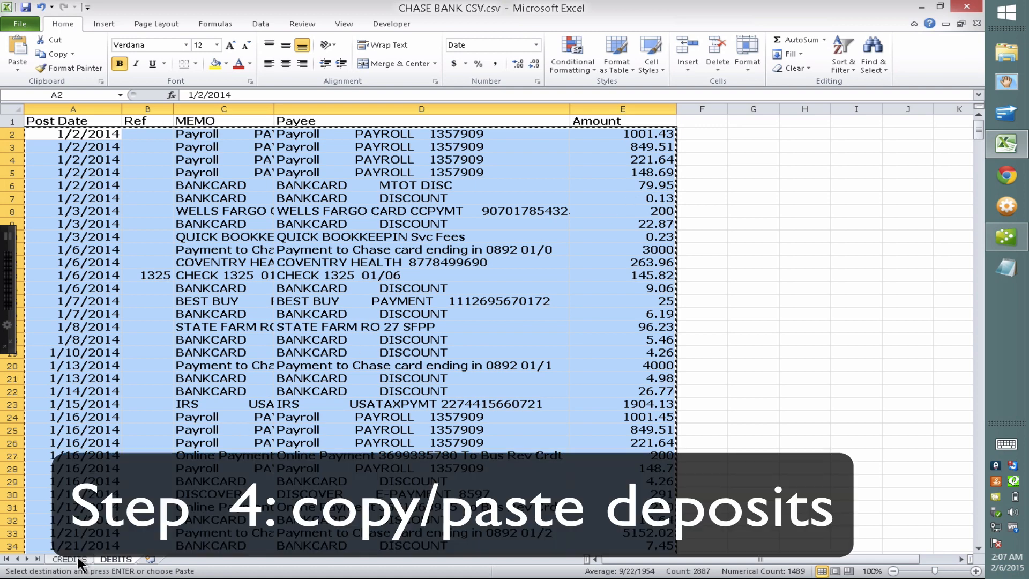
Open the CREDITS sheet and select the deposit range B2:F526 for copying
{"action": "key", "text": "ctrl+Page_Up"}
{"action": "left_click", "coordinate": [356, 481]}
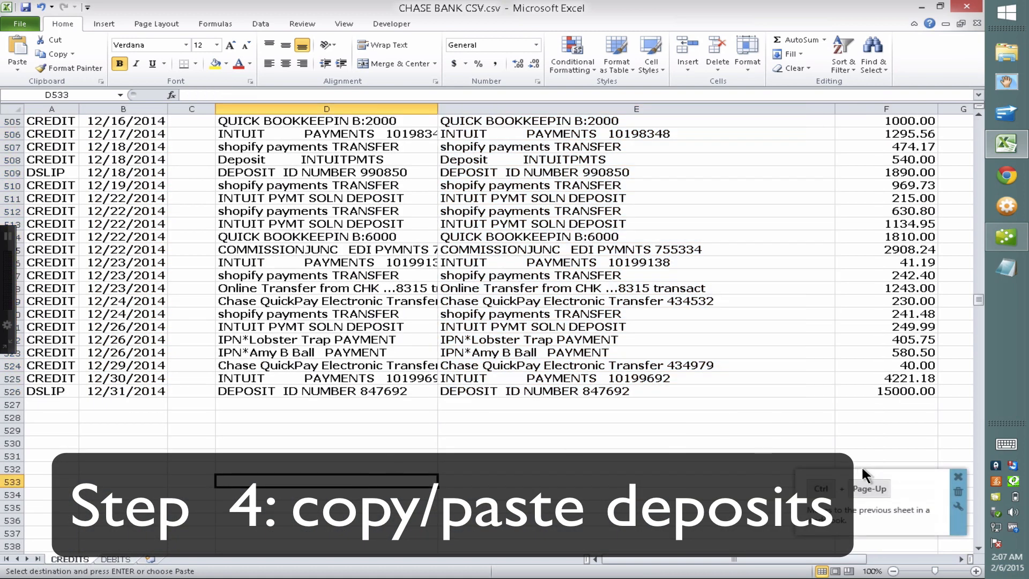
{"action": "left_click_drag", "start_coordinate": [979, 298], "coordinate": [978, 121]}
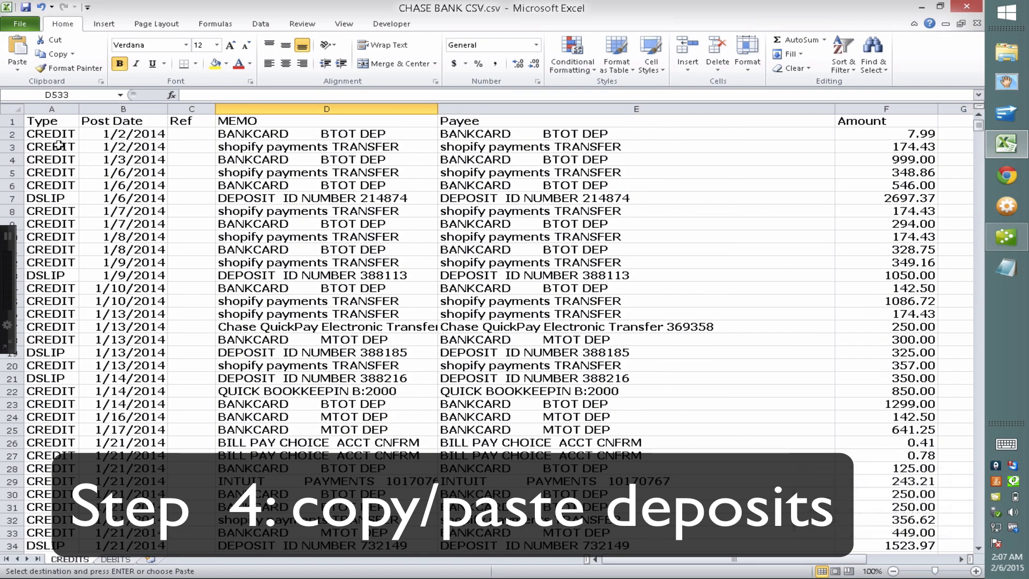
{"action": "left_click", "coordinate": [120, 138]}
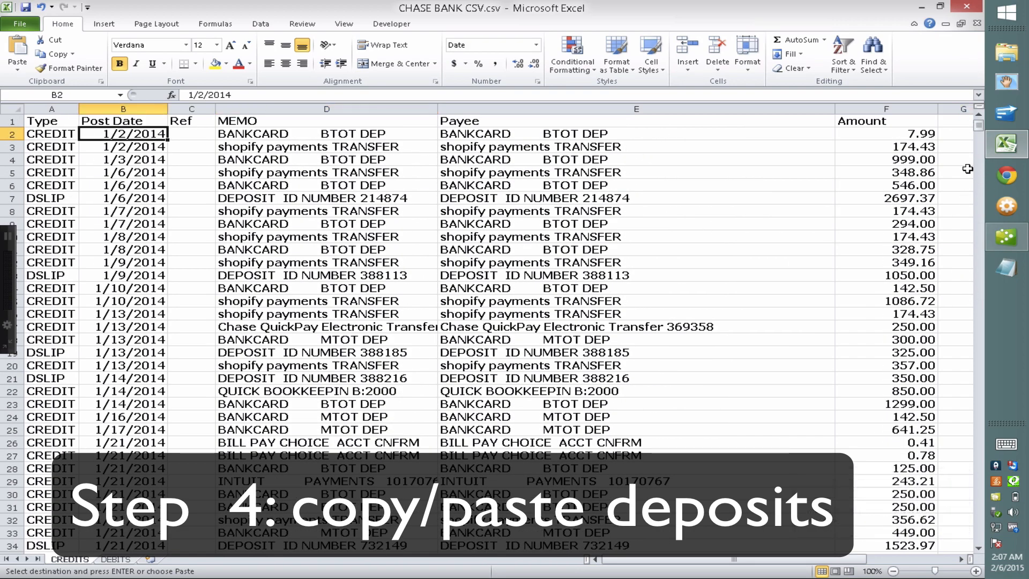
{"action": "left_click_drag", "start_coordinate": [979, 124], "coordinate": [980, 300]}
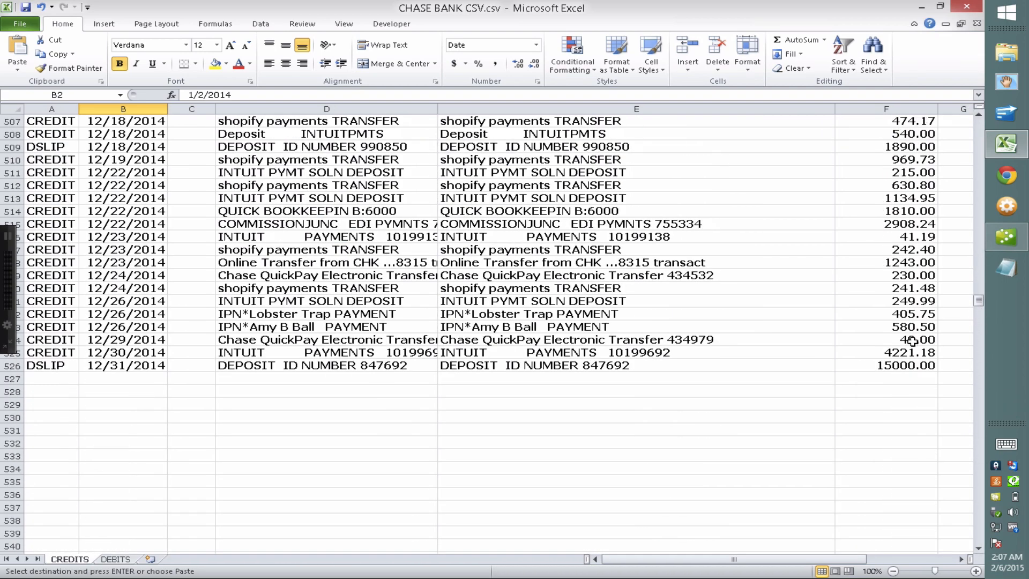
{"action": "left_click", "coordinate": [905, 365]}
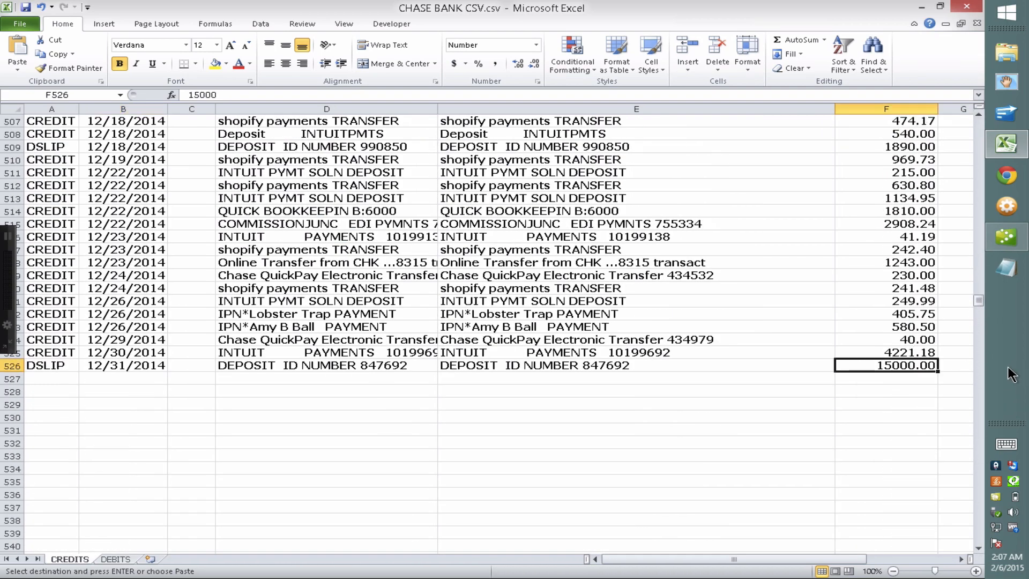
{"action": "left_click_drag", "start_coordinate": [979, 301], "coordinate": [977, 108]}
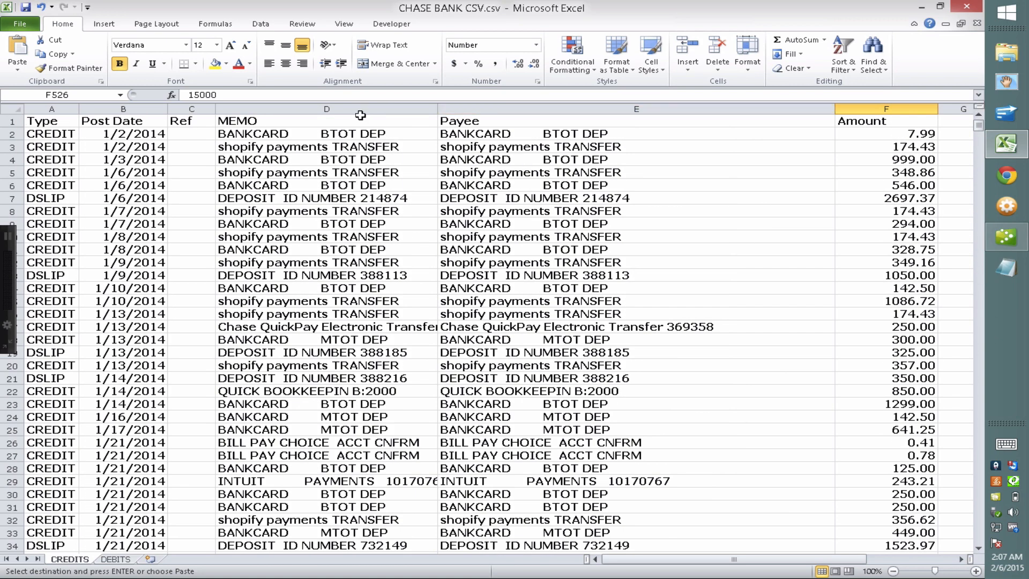
{"action": "left_click", "coordinate": [134, 137], "text": "shift"}
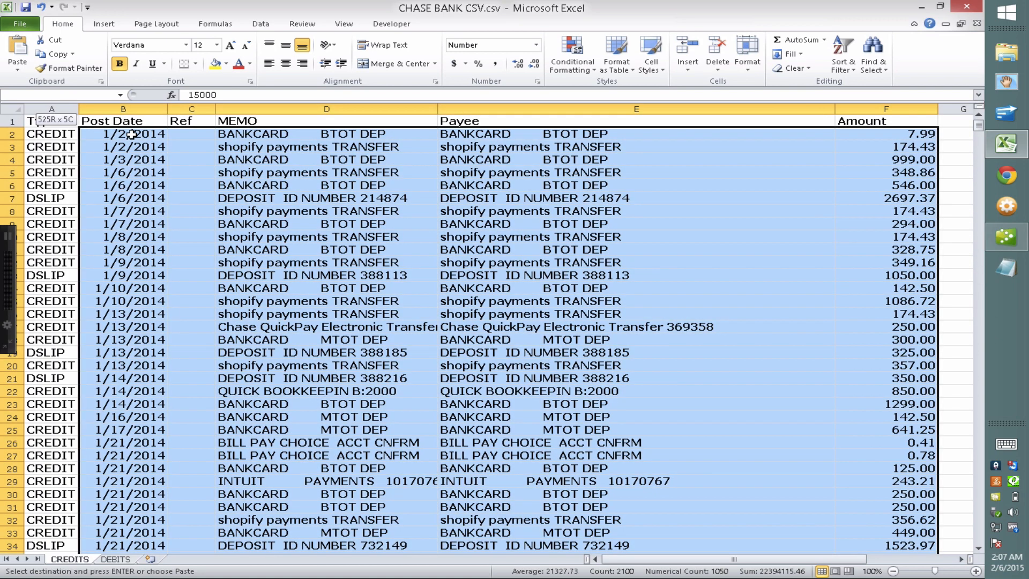
{"action": "right_click", "coordinate": [307, 223]}
Copy the Excel deposit range and start the first row of the QuickBooks deposit grid
{"action": "left_click", "coordinate": [207, 241]}
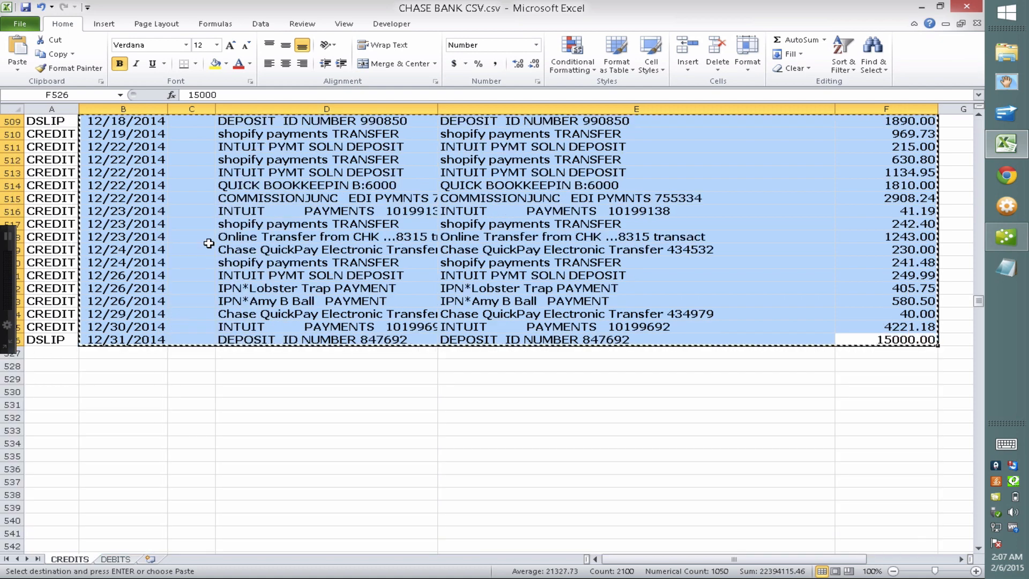
{"action": "left_click", "coordinate": [1006, 238]}
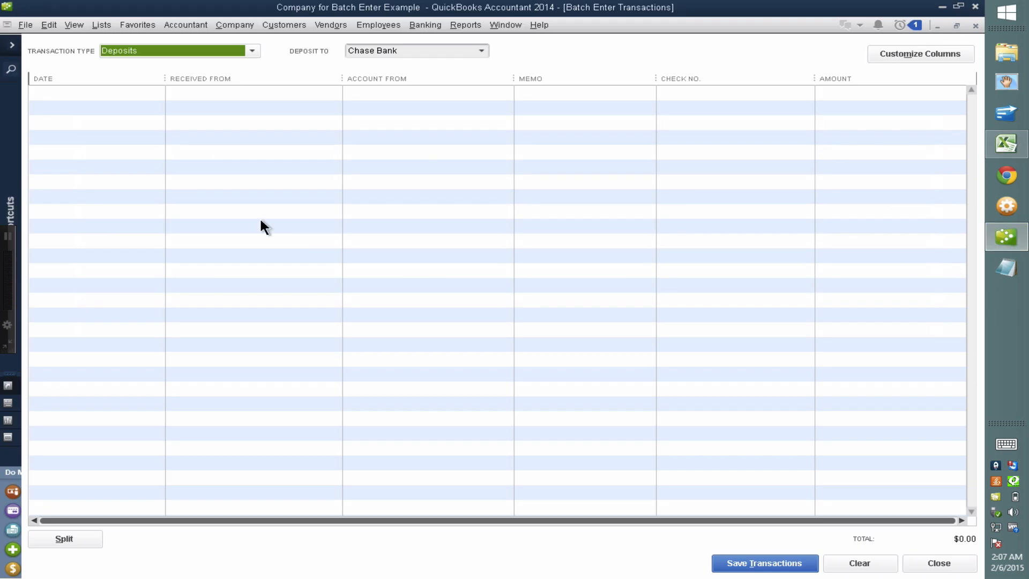
{"action": "left_click", "coordinate": [69, 93]}
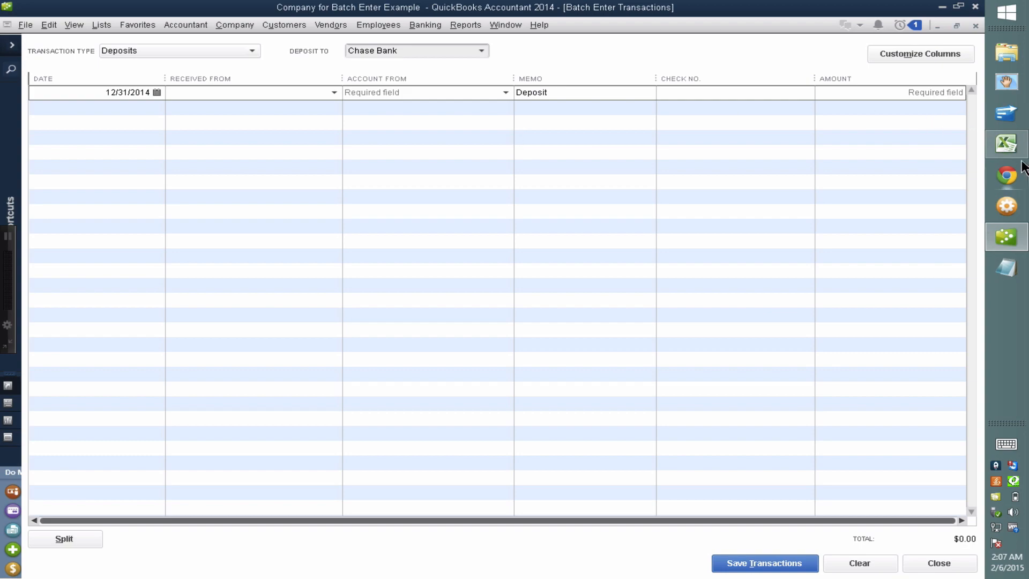
Review the order of Excel deposit columns B through F before returning to QuickBooks
{"action": "left_click", "coordinate": [1006, 144]}
{"action": "left_click", "coordinate": [133, 109]}
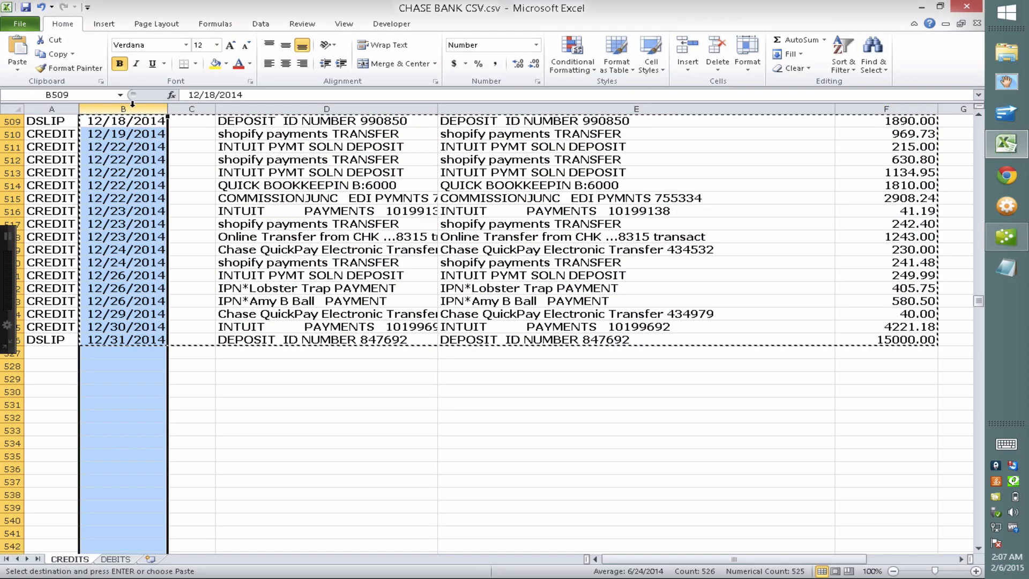
{"action": "left_click", "coordinate": [200, 108]}
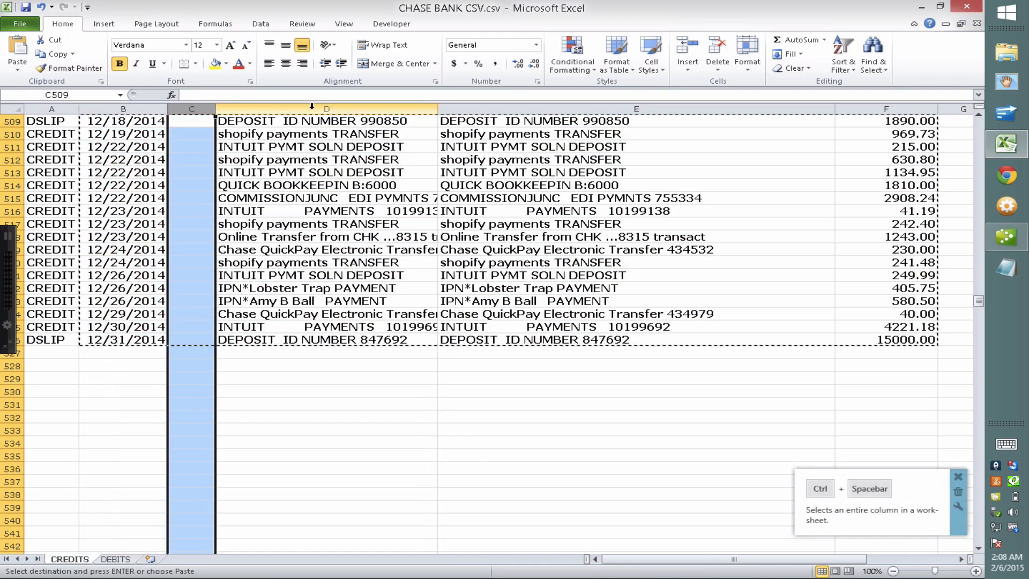
{"action": "left_click", "coordinate": [311, 108]}
{"action": "left_click", "coordinate": [543, 106]}
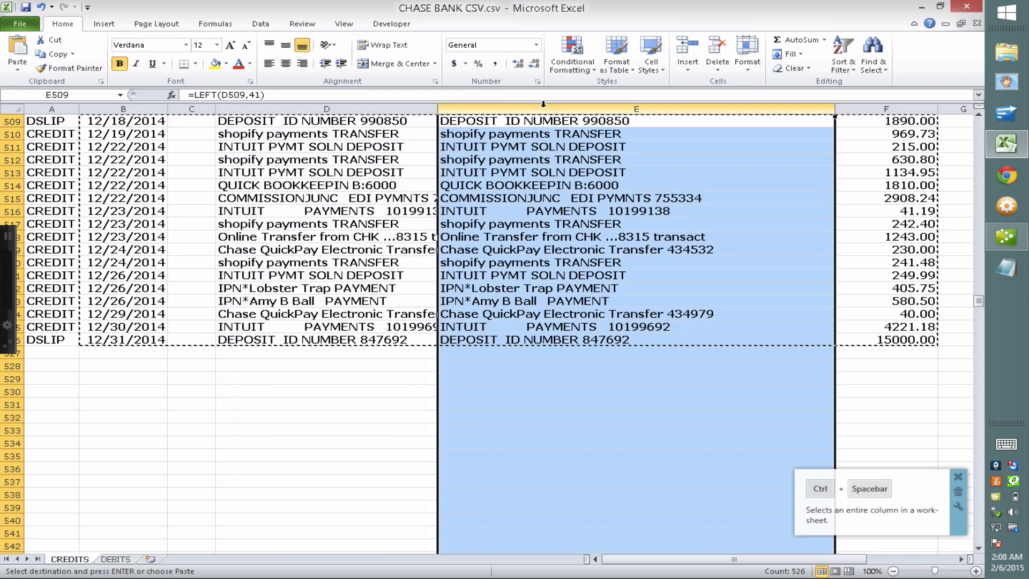
{"action": "left_click", "coordinate": [854, 107]}
{"action": "left_click", "coordinate": [1011, 241]}
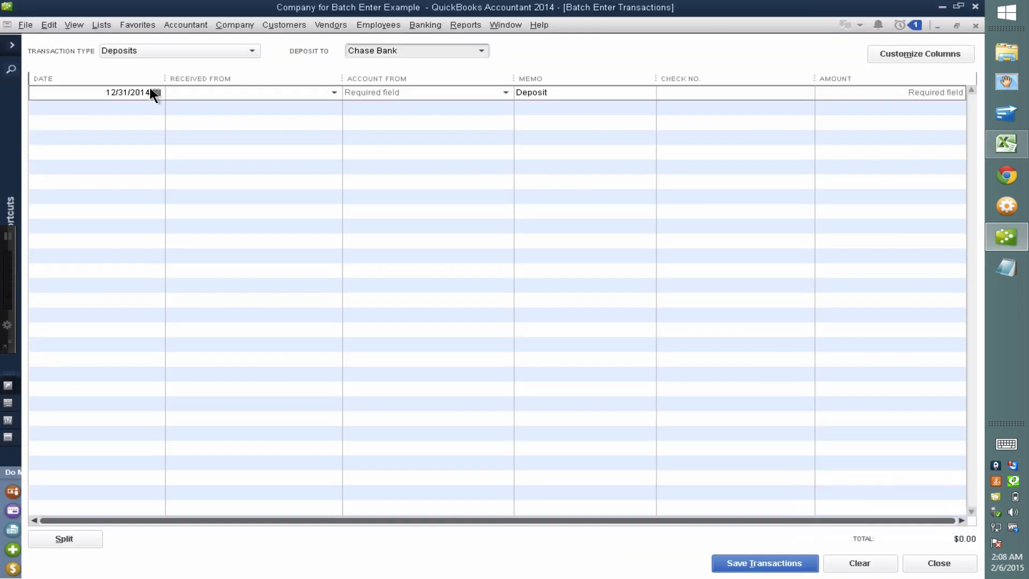
In the deposit grid's column layout, move Check No. to second and Memo to third
{"action": "left_click", "coordinate": [931, 53]}
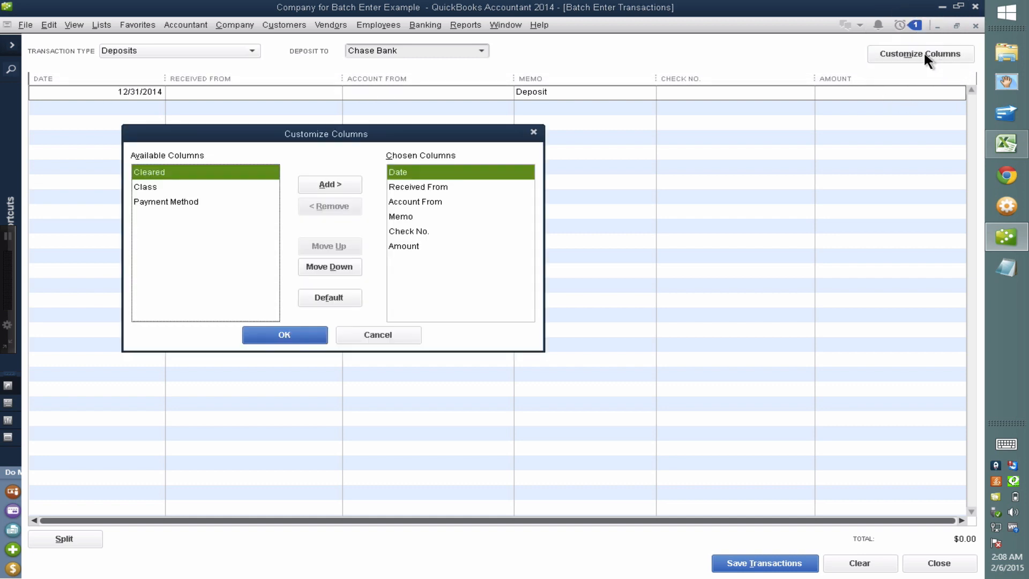
{"action": "left_click", "coordinate": [414, 172]}
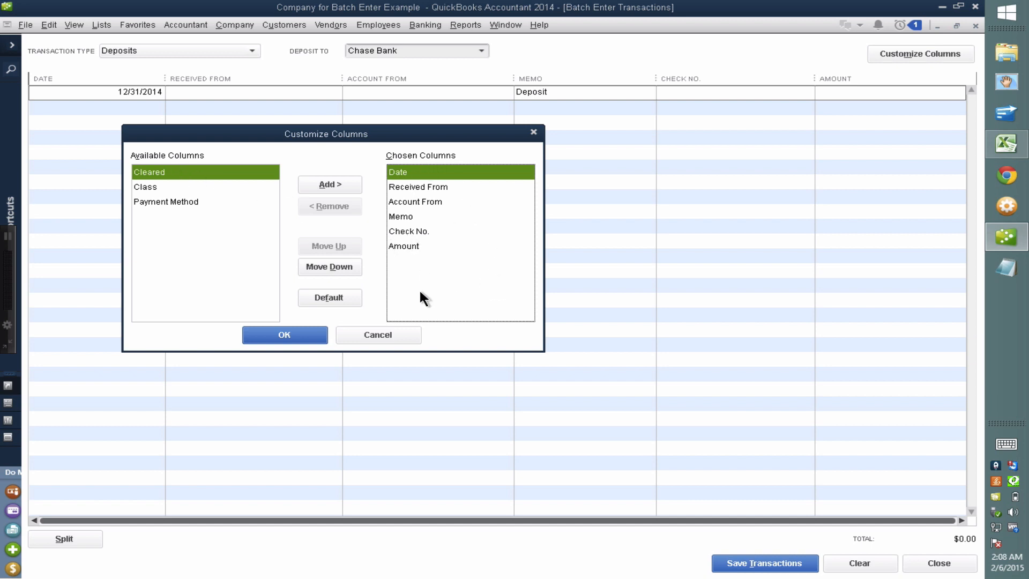
{"action": "left_click", "coordinate": [420, 232]}
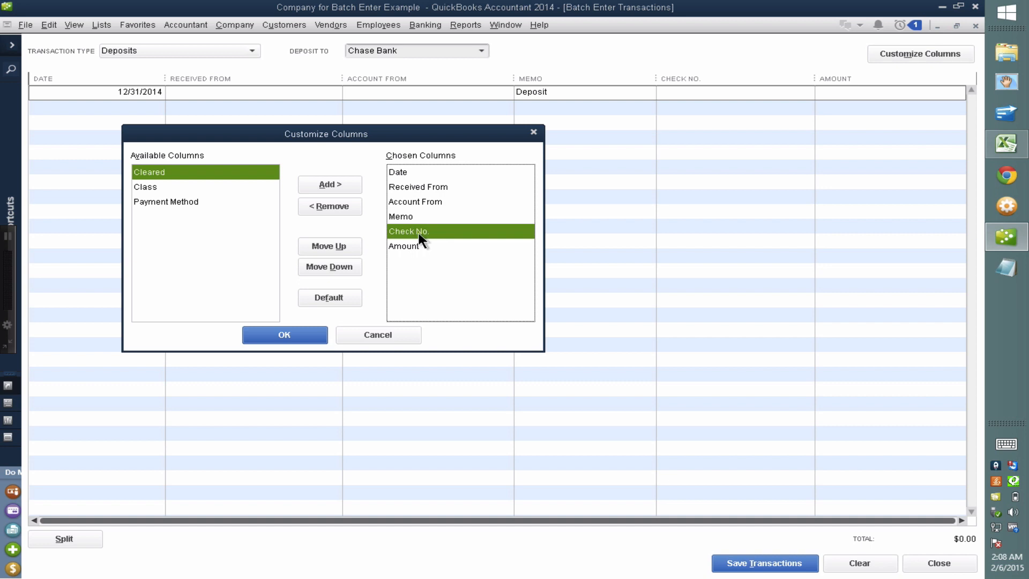
{"action": "left_click", "coordinate": [342, 242]}
{"action": "left_click", "coordinate": [342, 241]}
{"action": "left_click", "coordinate": [342, 242]}
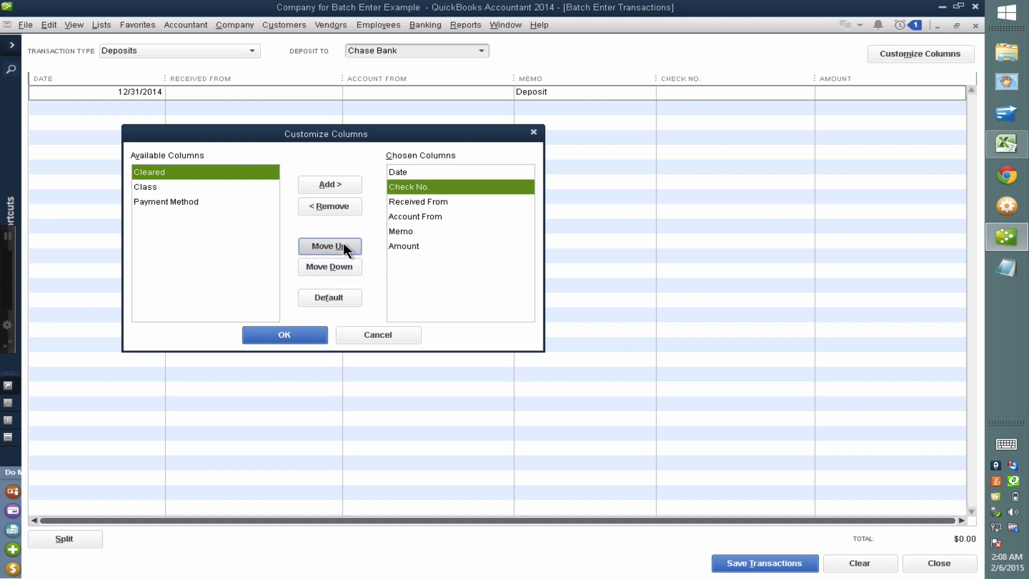
{"action": "left_click", "coordinate": [407, 232]}
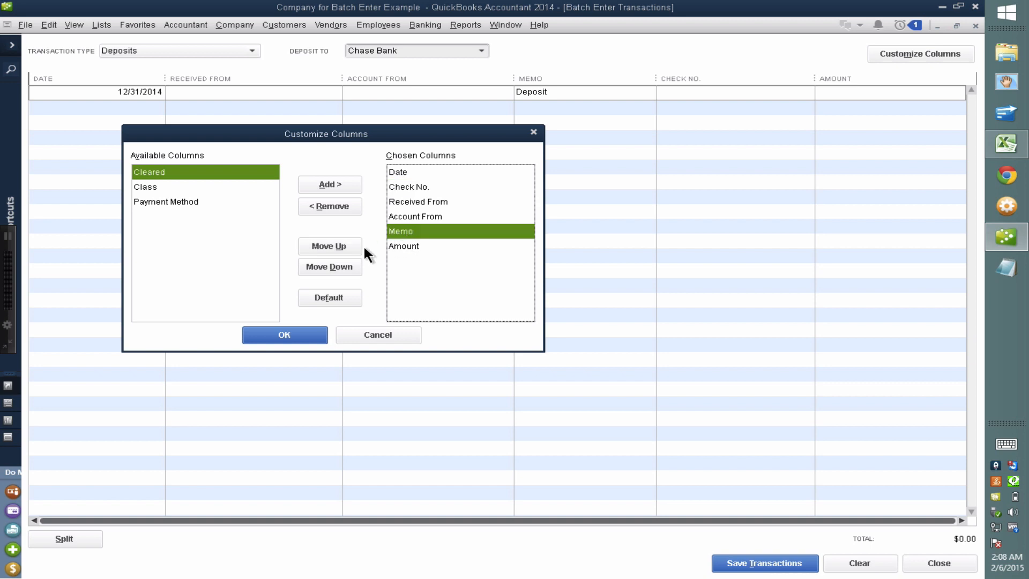
{"action": "left_click", "coordinate": [345, 246]}
{"action": "left_click", "coordinate": [345, 245]}
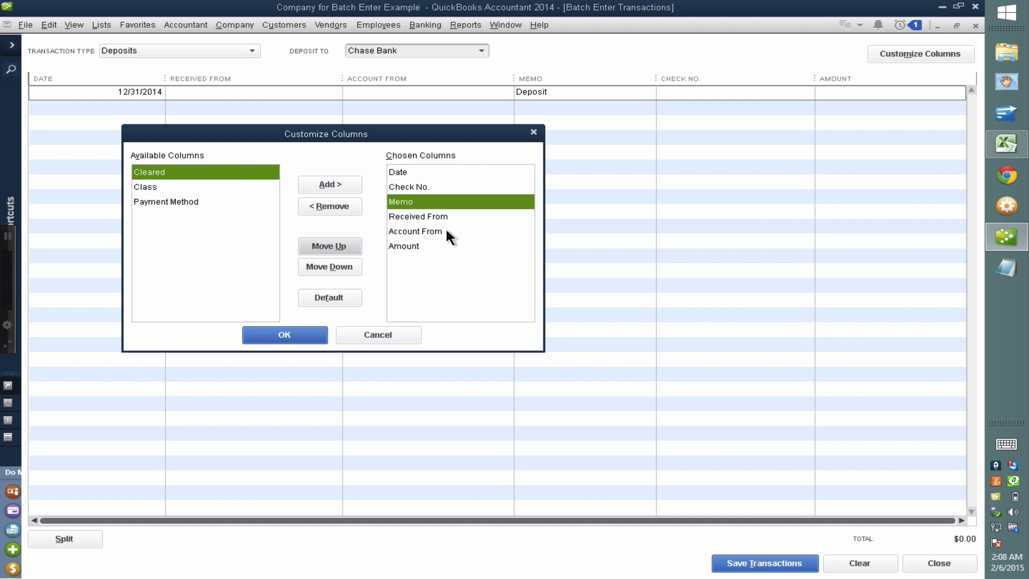
Place Amount above Account From and apply the new column order
{"action": "left_click", "coordinate": [434, 216]}
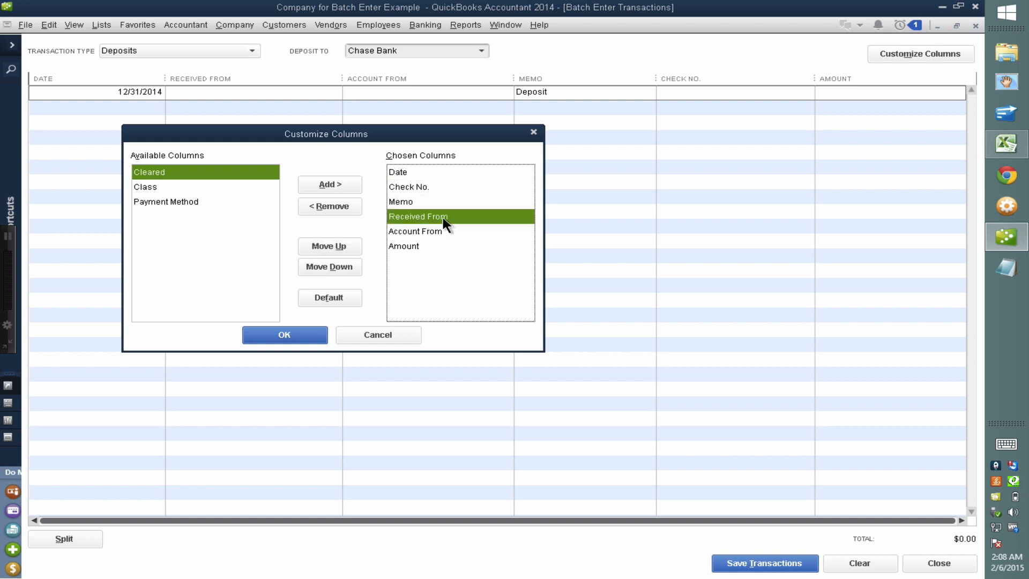
{"action": "left_click", "coordinate": [412, 235]}
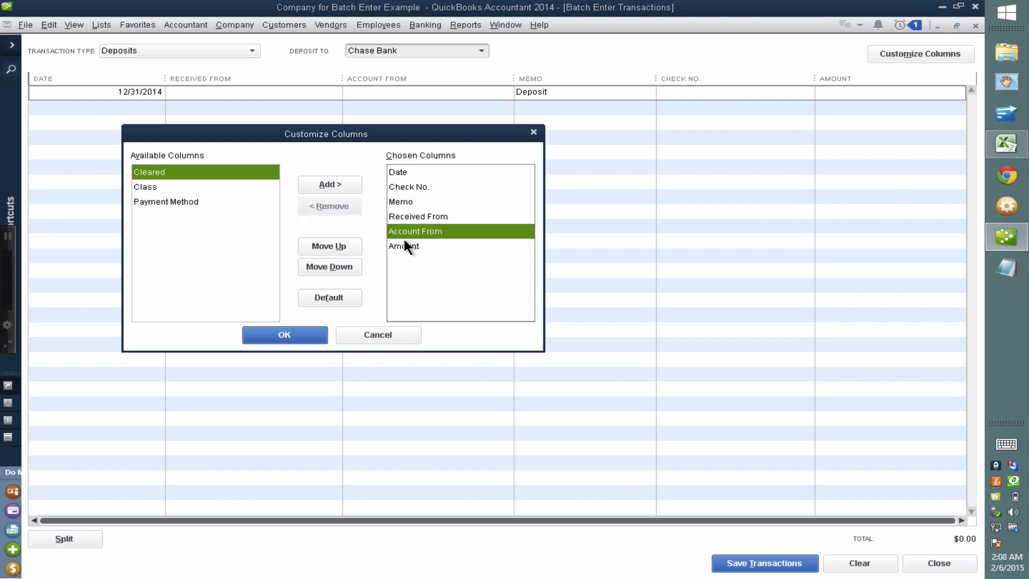
{"action": "left_click", "coordinate": [406, 244]}
{"action": "left_click", "coordinate": [329, 246]}
{"action": "left_click", "coordinate": [437, 246]}
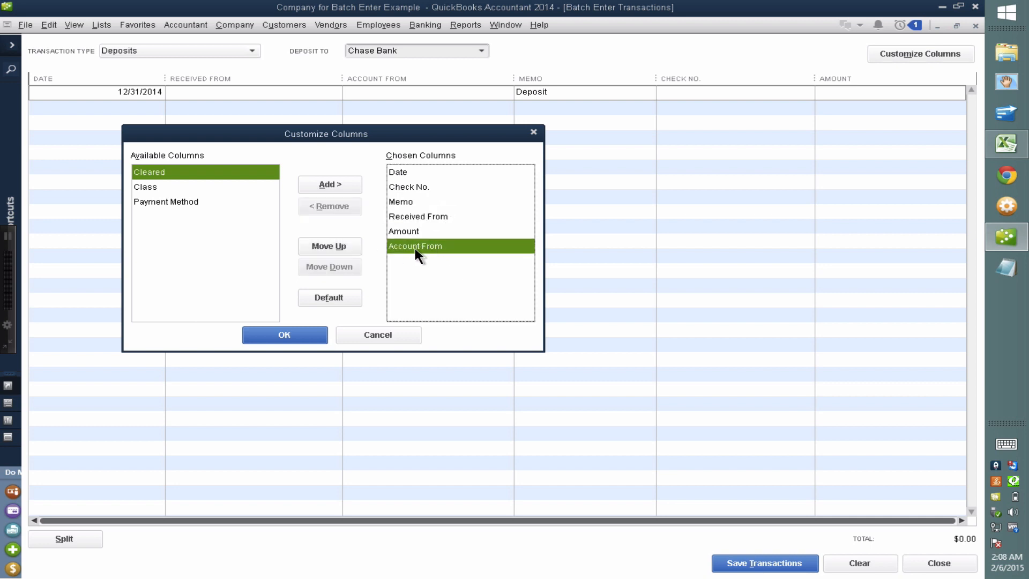
{"action": "left_click", "coordinate": [303, 335]}
{"action": "left_click", "coordinate": [110, 91]}
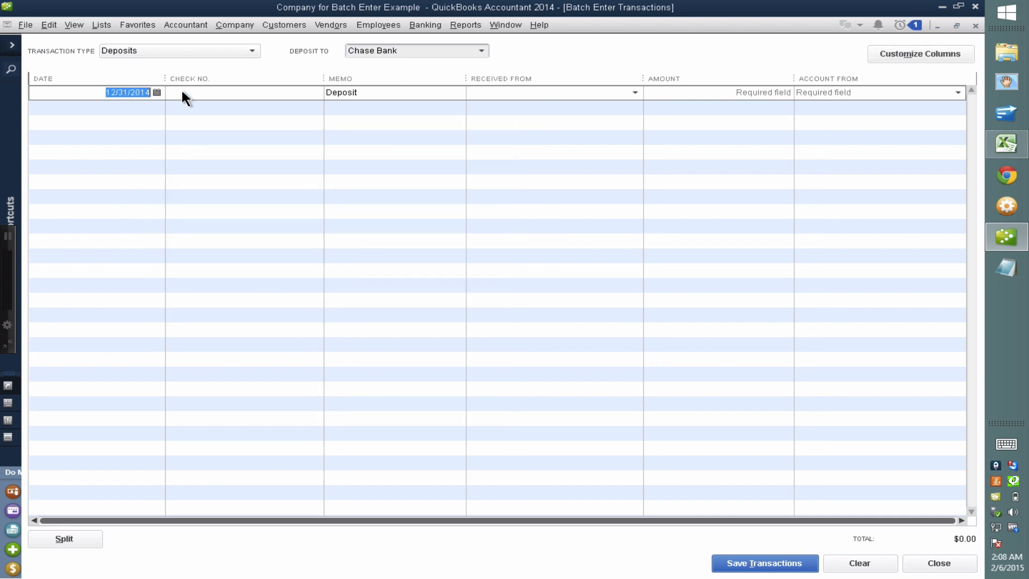
Paste the copied deposit rows and give the first one a new INCOME income account
{"action": "right_click", "coordinate": [125, 92]}
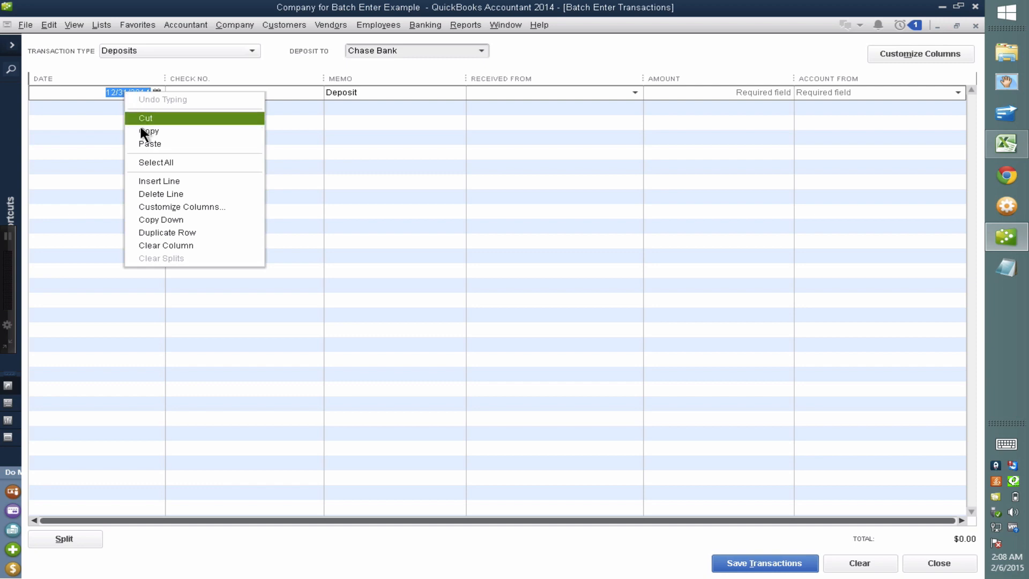
{"action": "left_click", "coordinate": [151, 143]}
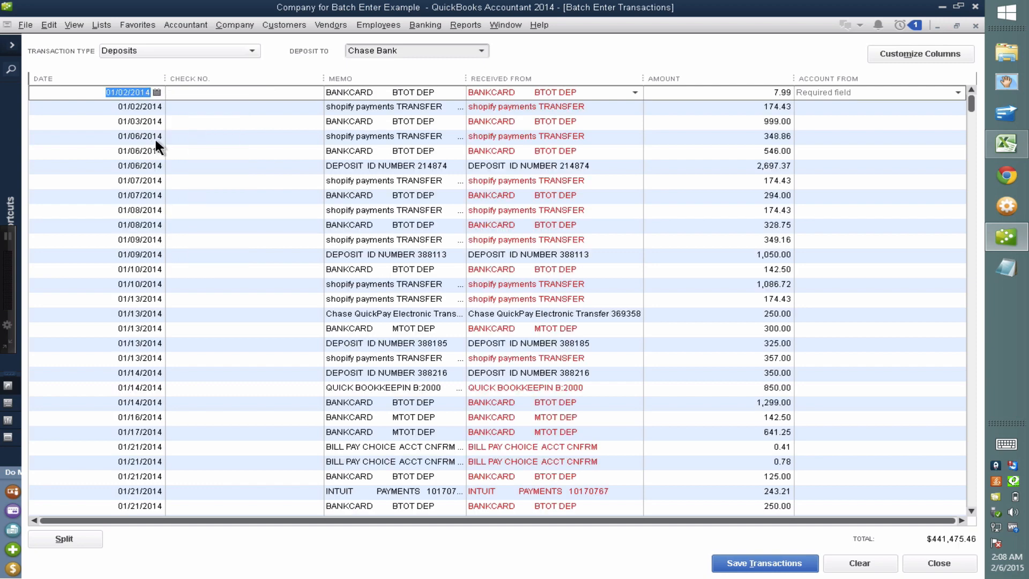
{"action": "left_click", "coordinate": [581, 94]}
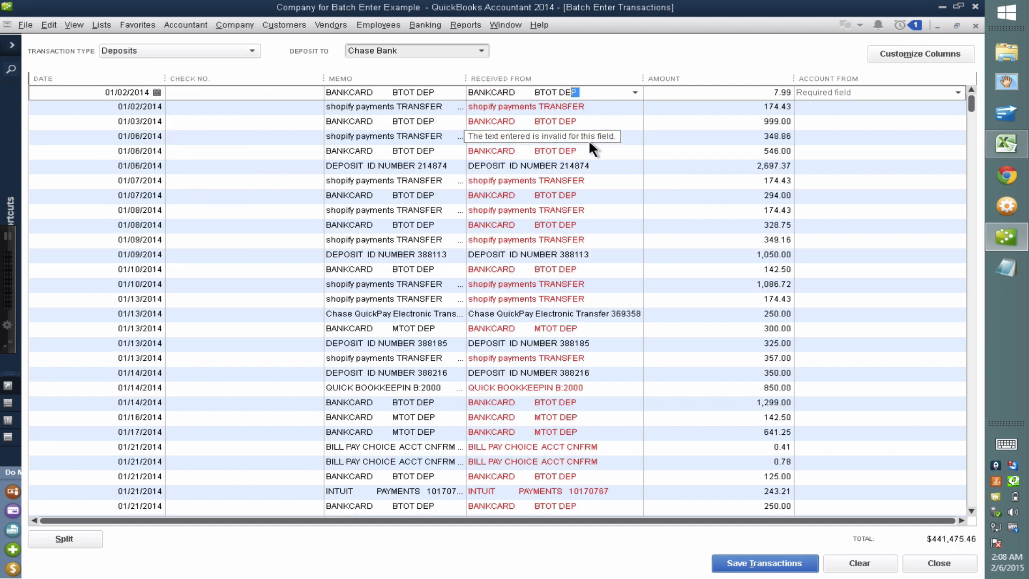
{"action": "left_click", "coordinate": [852, 91]}
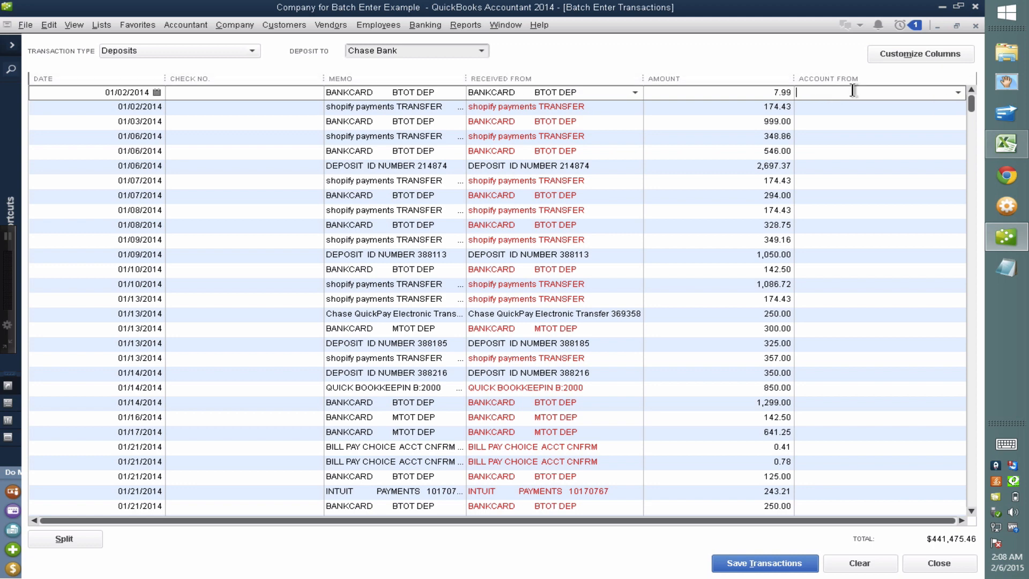
{"action": "type", "text": "INCOME"}
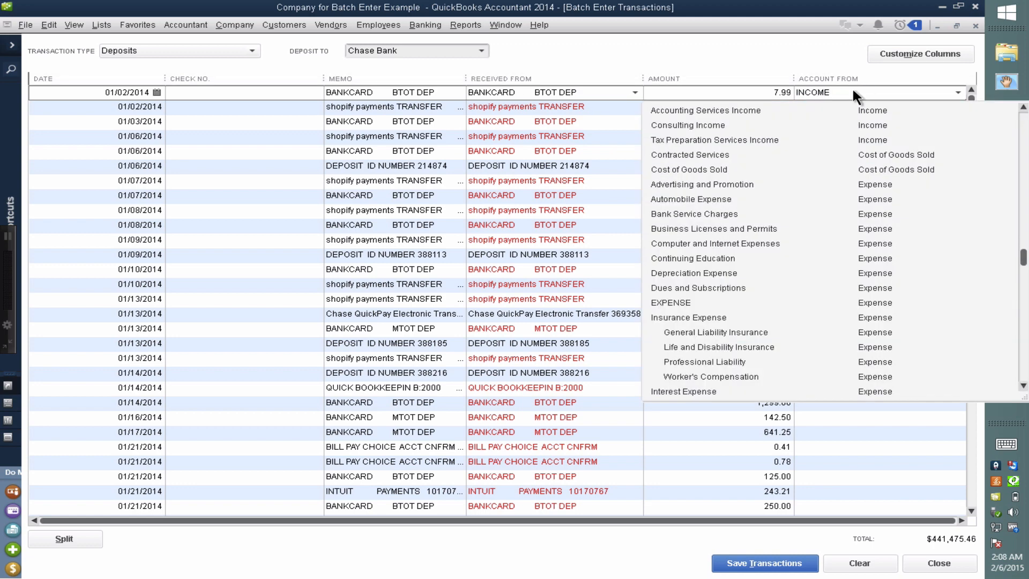
{"action": "key", "text": "Tab"}
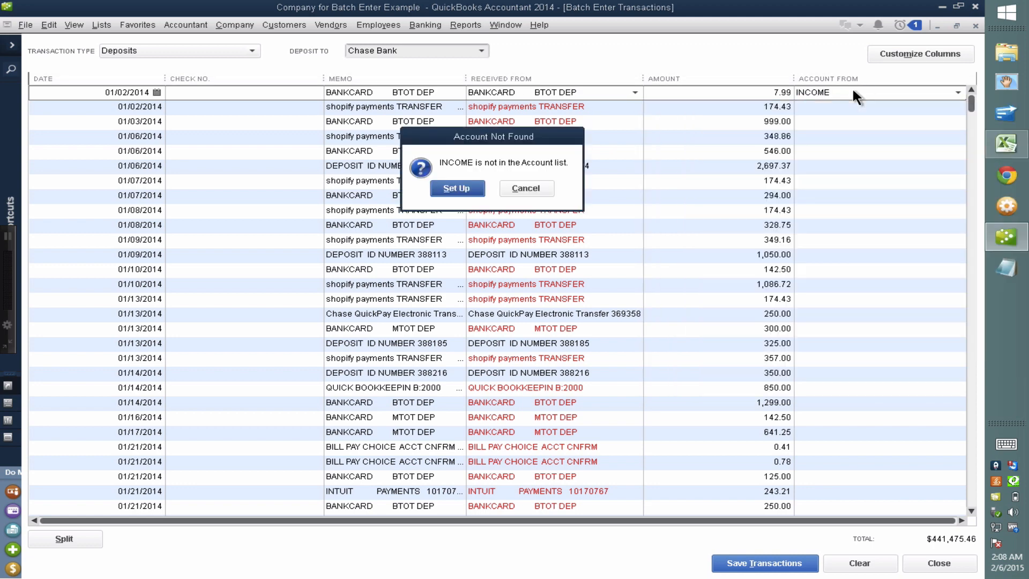
{"action": "left_click", "coordinate": [458, 188]}
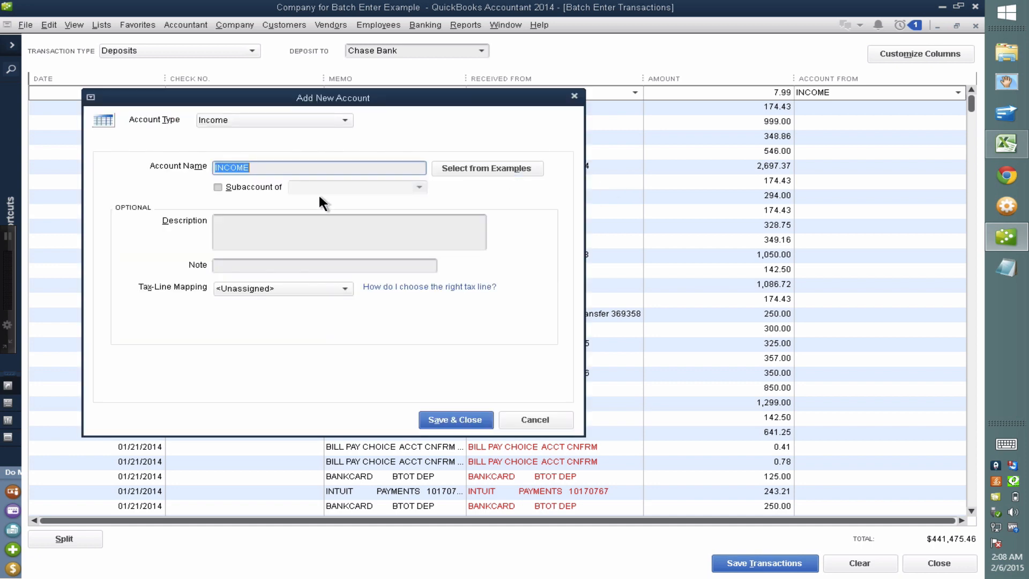
{"action": "left_click", "coordinate": [462, 421]}
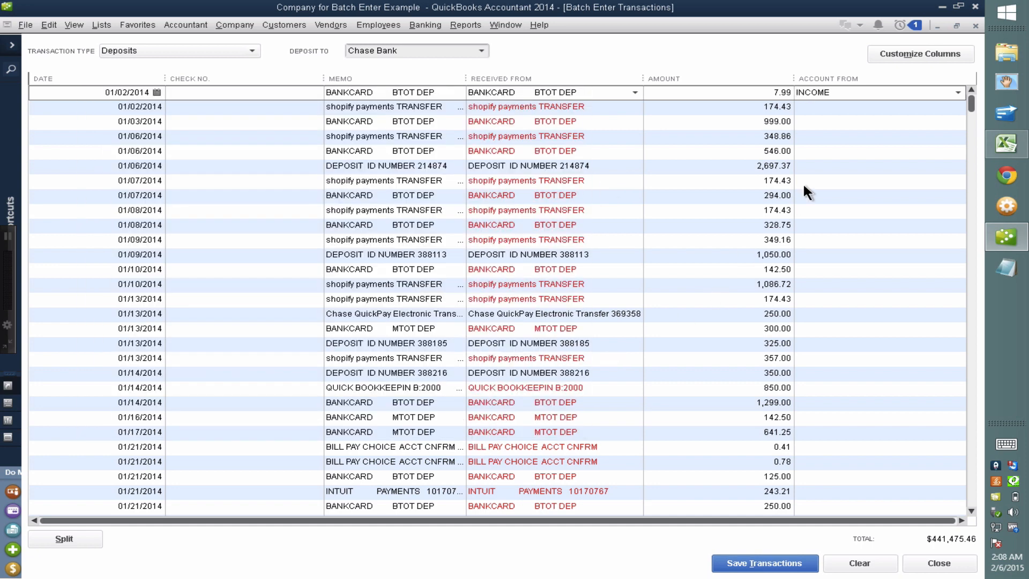
Copy INCOME down to every deposit row and save the 350 Chase Bank deposits
{"action": "right_click", "coordinate": [829, 92]}
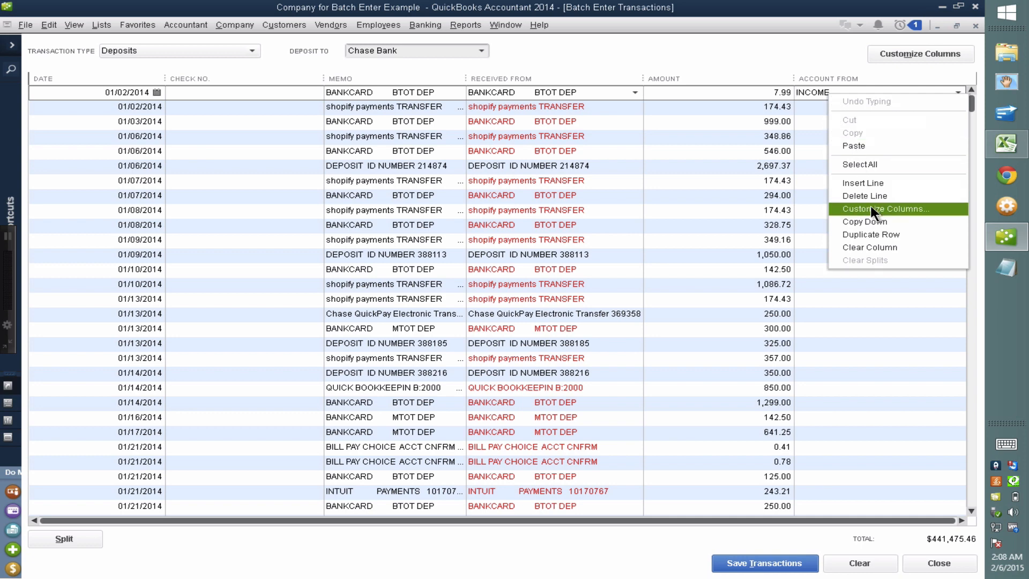
{"action": "left_click", "coordinate": [870, 221]}
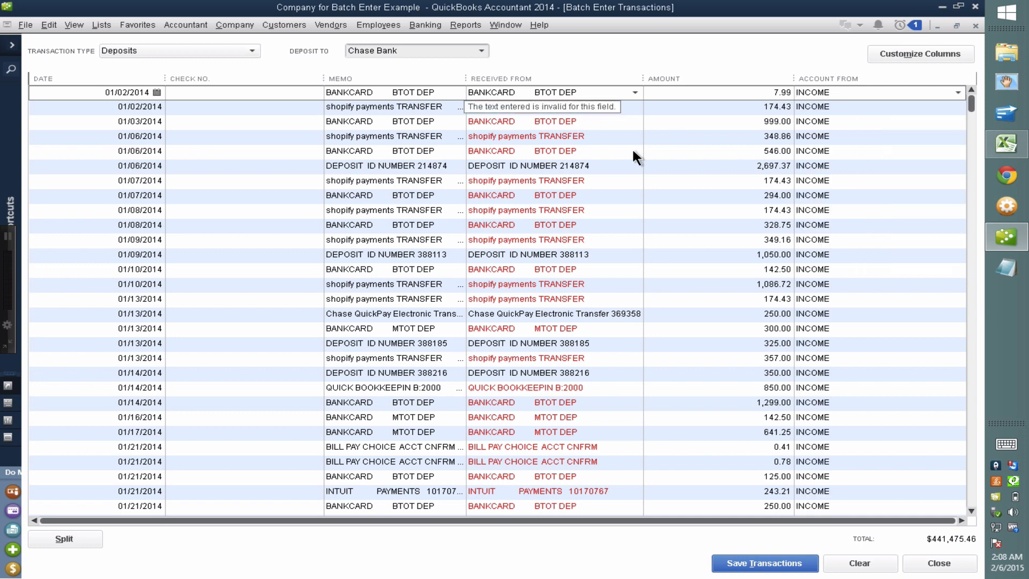
{"action": "left_click", "coordinate": [764, 563]}
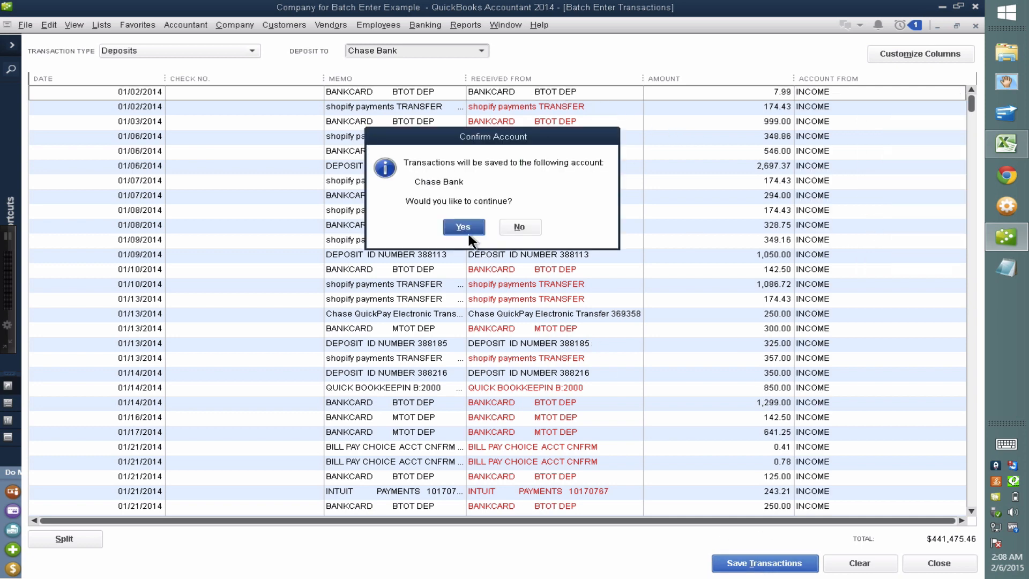
{"action": "left_click", "coordinate": [463, 226]}
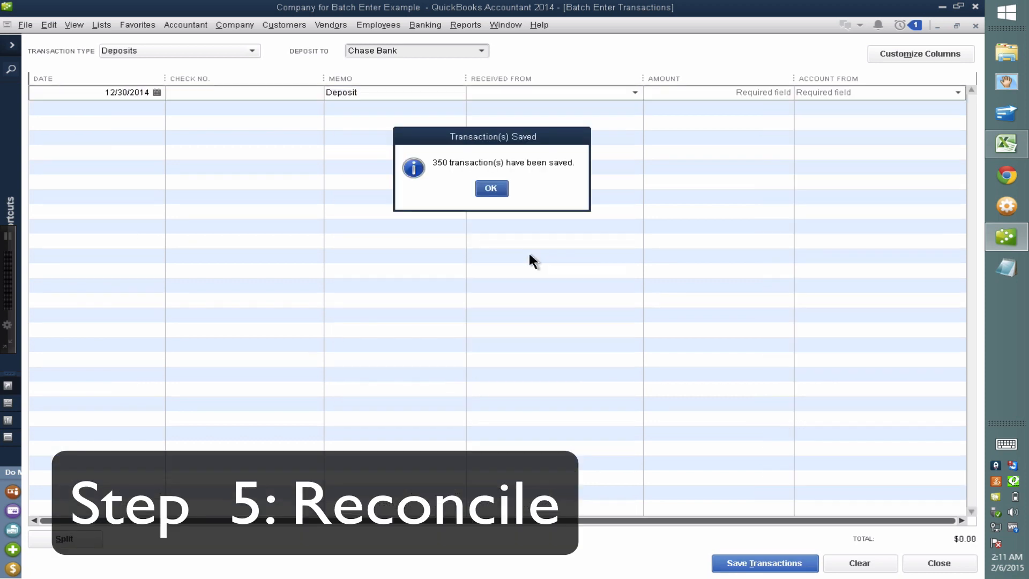
{"action": "left_click", "coordinate": [498, 193]}
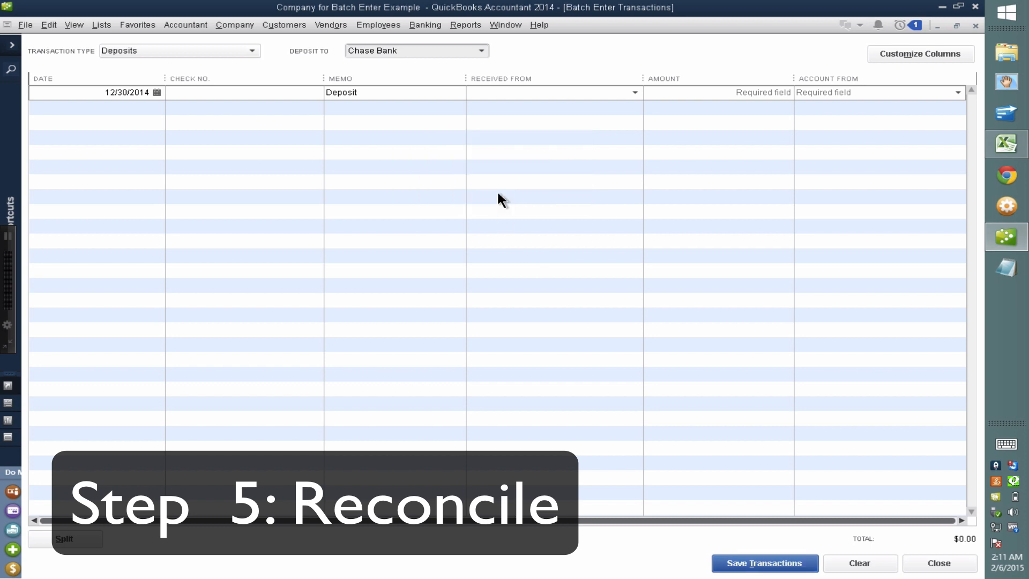
Open a maximized Profit & Loss Standard report for last fiscal year, showing 13,926.50 net income
{"action": "key", "text": "Escape"}
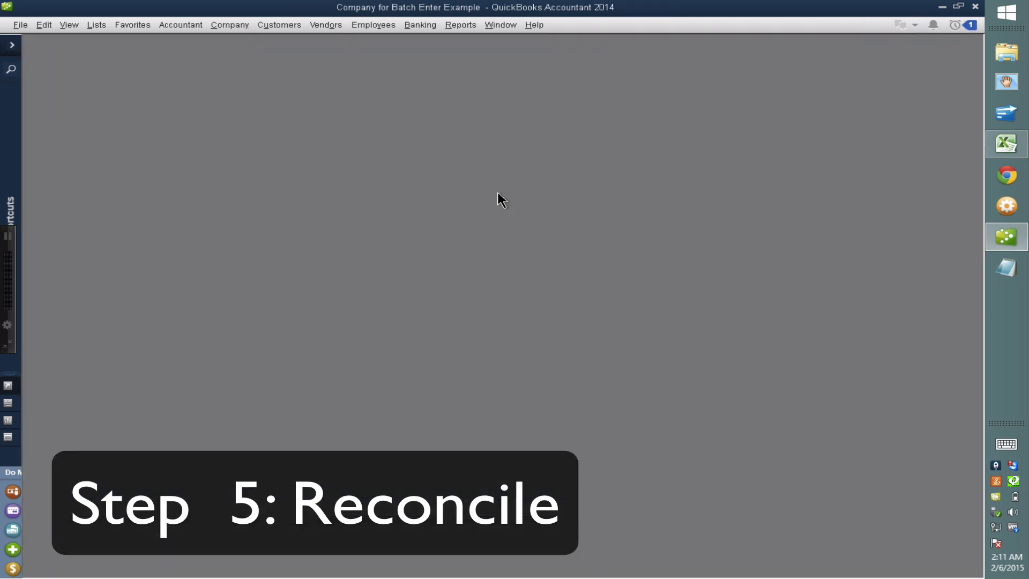
{"action": "left_click", "coordinate": [461, 25]}
{"action": "mouse_move", "coordinate": [495, 110]}
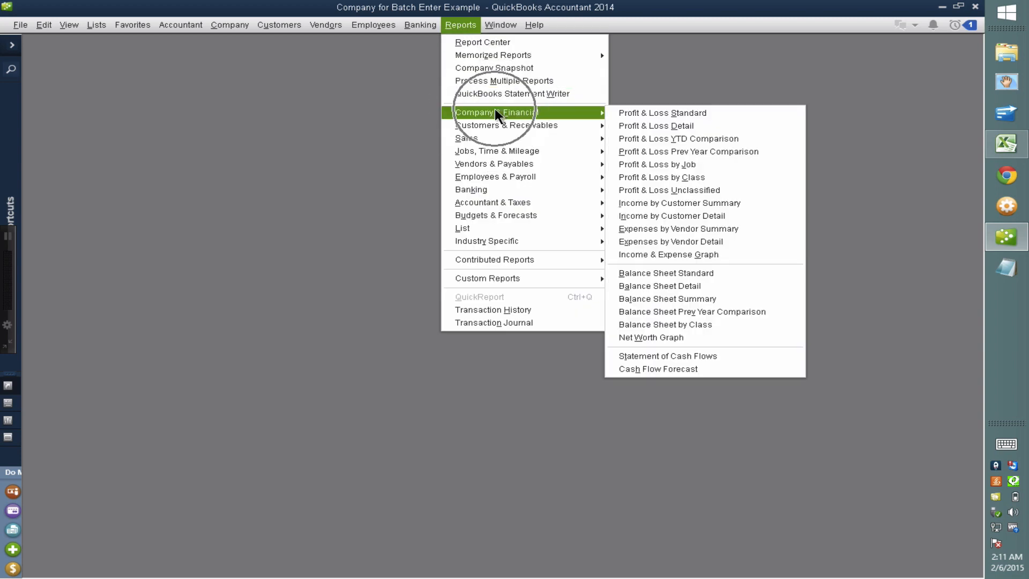
{"action": "left_click", "coordinate": [626, 112]}
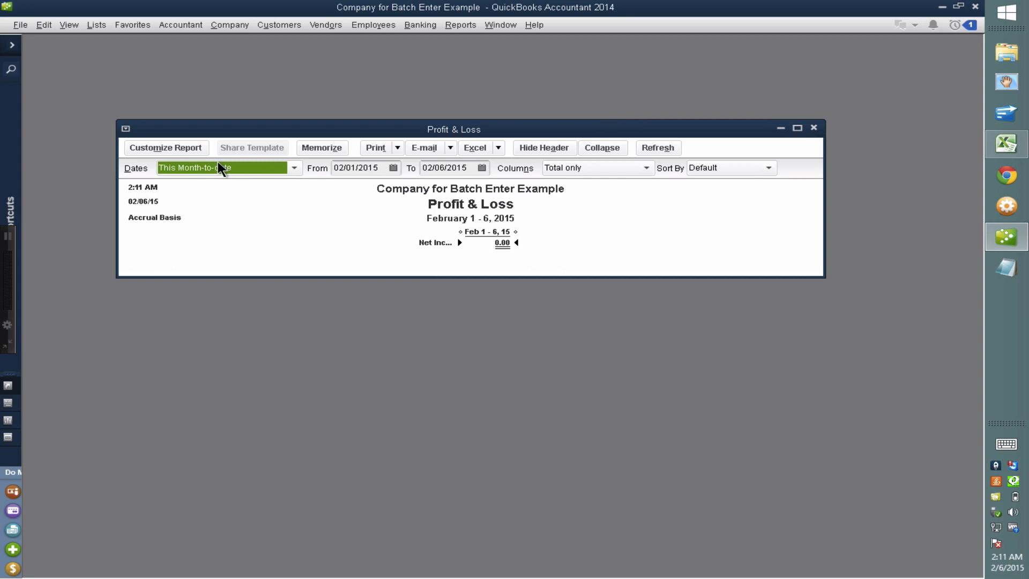
{"action": "left_click", "coordinate": [217, 162]}
{"action": "left_click", "coordinate": [216, 437]}
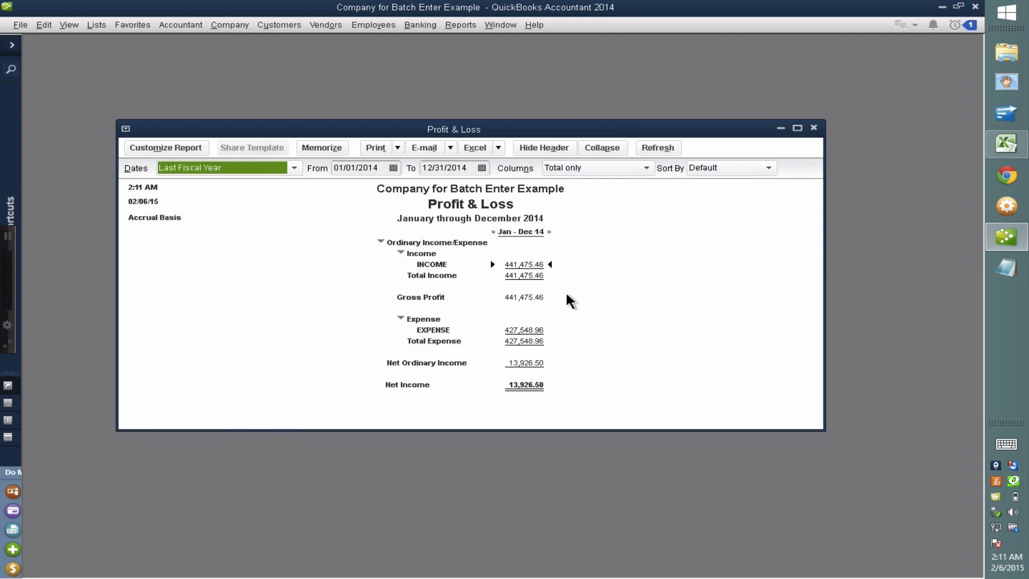
{"action": "left_click", "coordinate": [797, 127]}
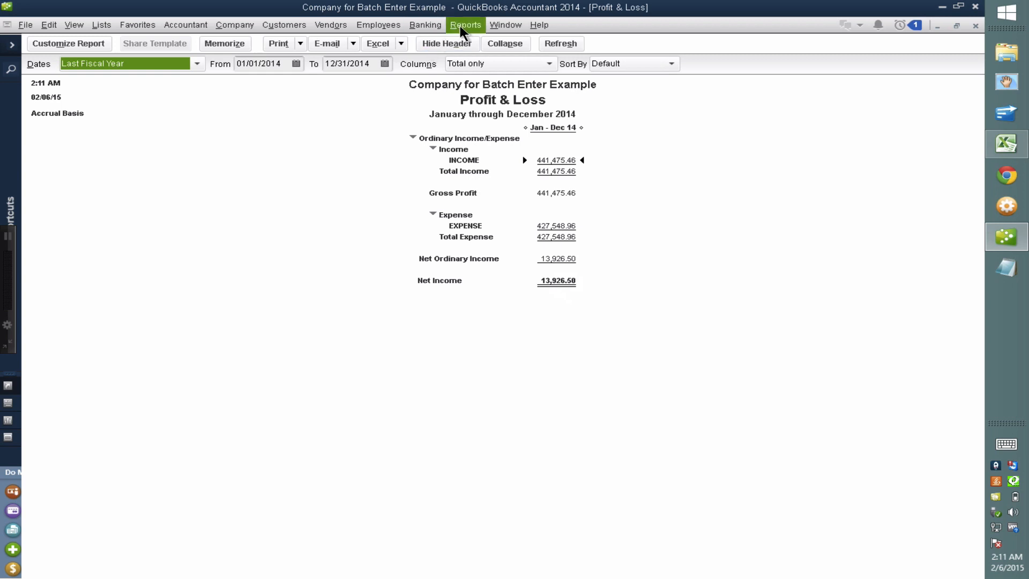
Start a Chase Bank reconciliation with statement date 12/31/2014
{"action": "left_click", "coordinate": [425, 24]}
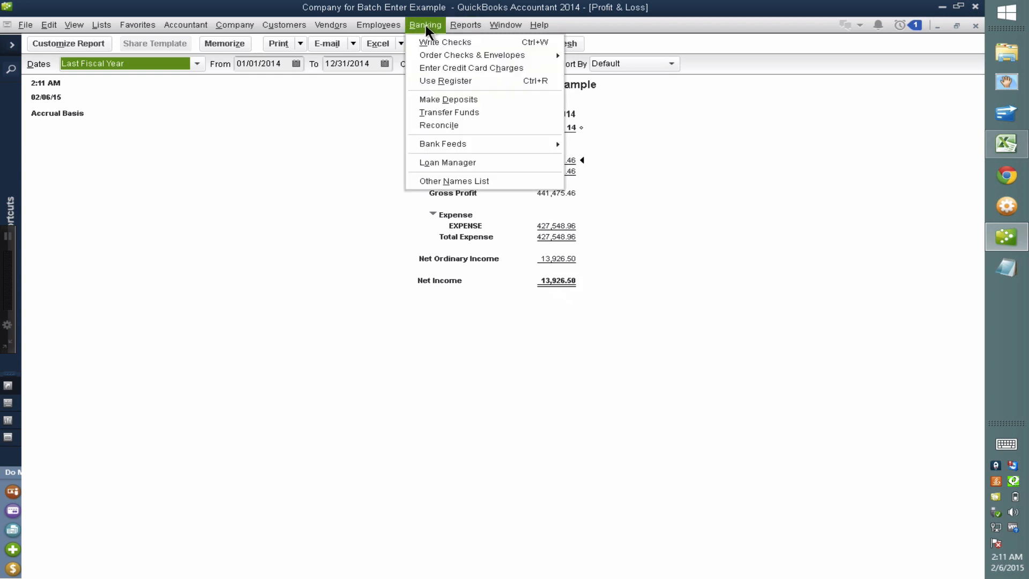
{"action": "left_click", "coordinate": [444, 127]}
{"action": "left_click", "coordinate": [238, 191]}
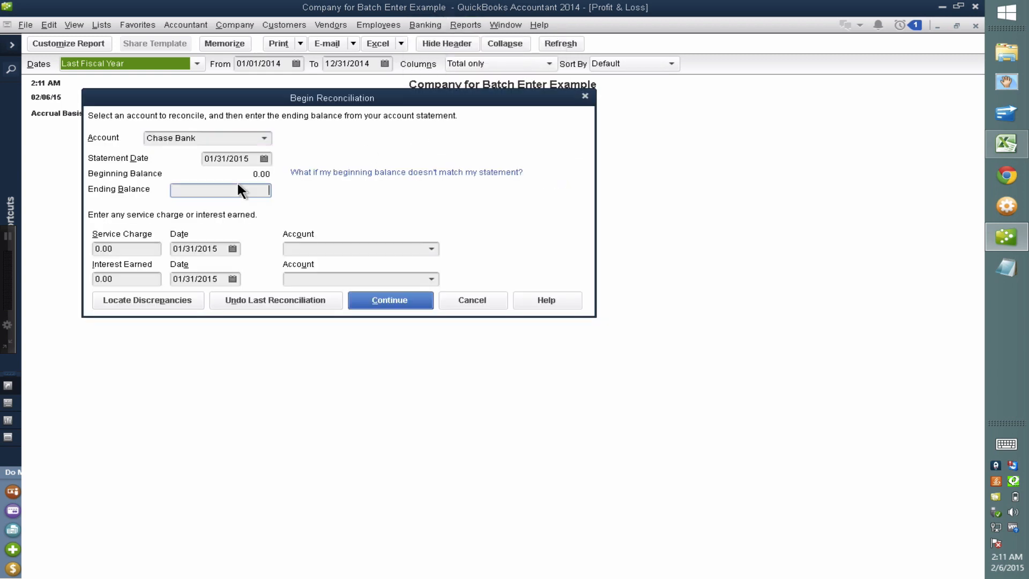
{"action": "left_click", "coordinate": [264, 158]}
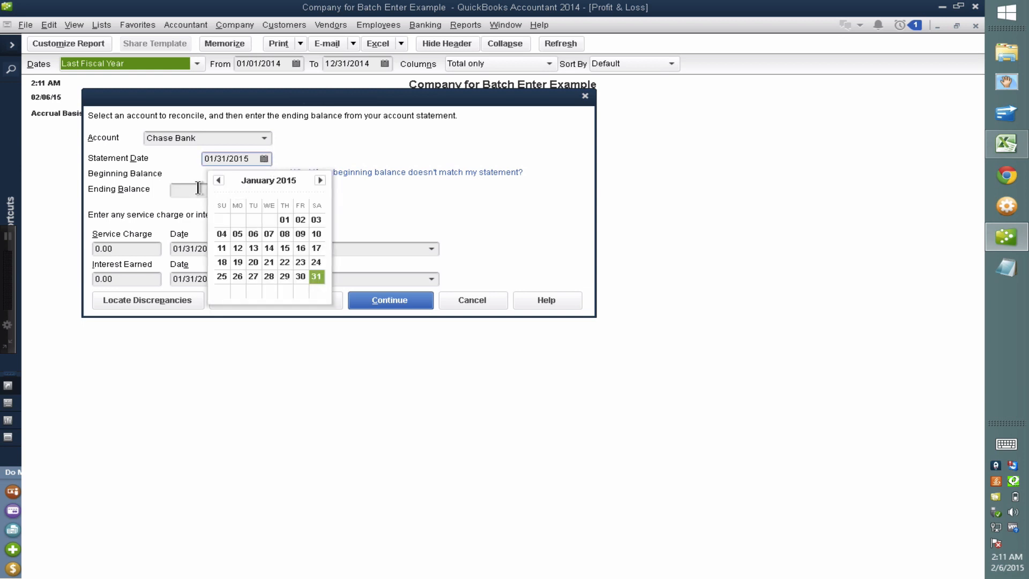
{"action": "left_click", "coordinate": [218, 180]}
{"action": "left_click", "coordinate": [270, 277]}
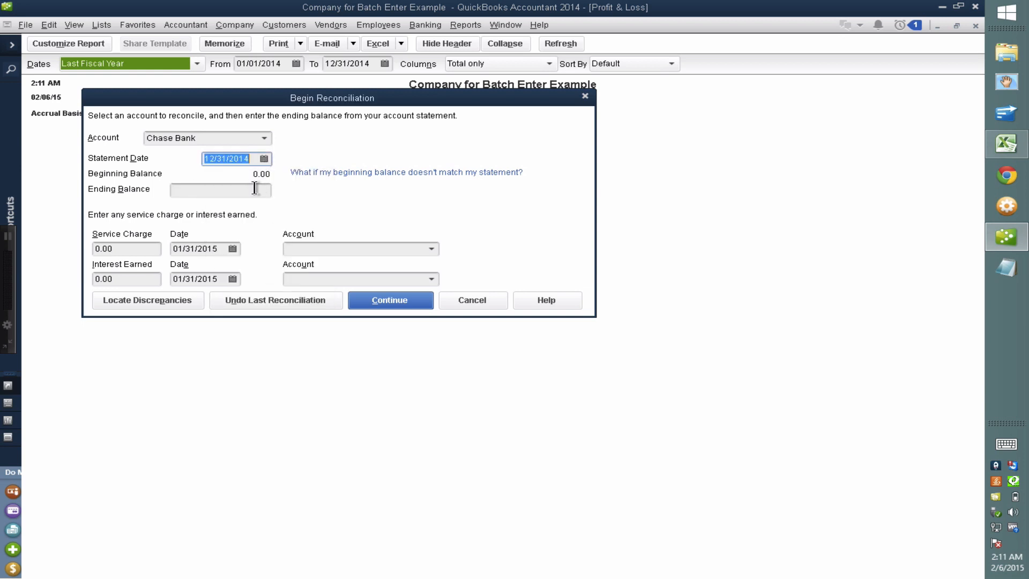
Enter 13926.50 as the ending balance and continue to the reconciliation
{"action": "left_click", "coordinate": [254, 190]}
{"action": "type", "text": "0"}
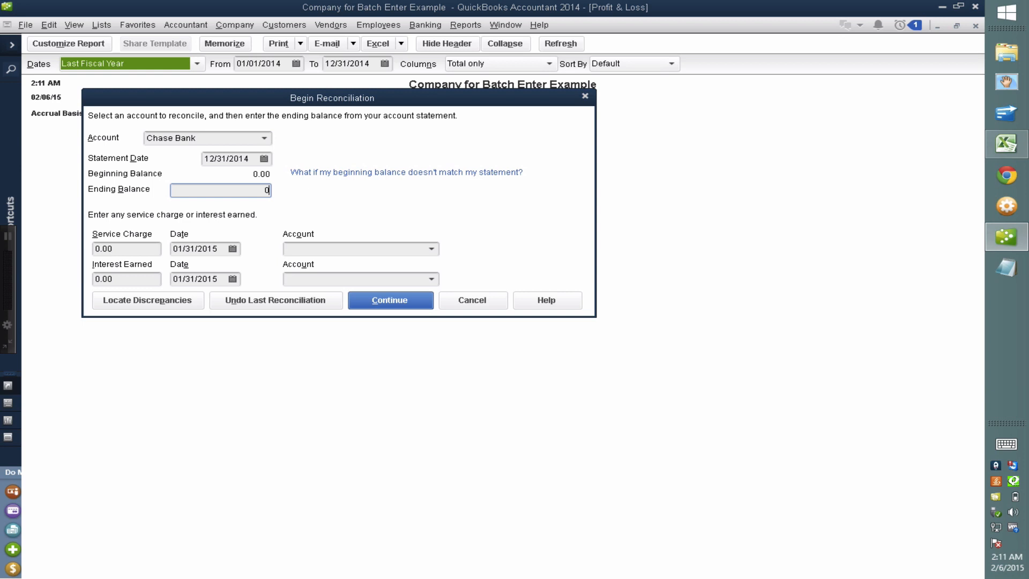
{"action": "key", "text": "BackSpace"}
{"action": "left_click_drag", "start_coordinate": [269, 101], "coordinate": [481, 365]}
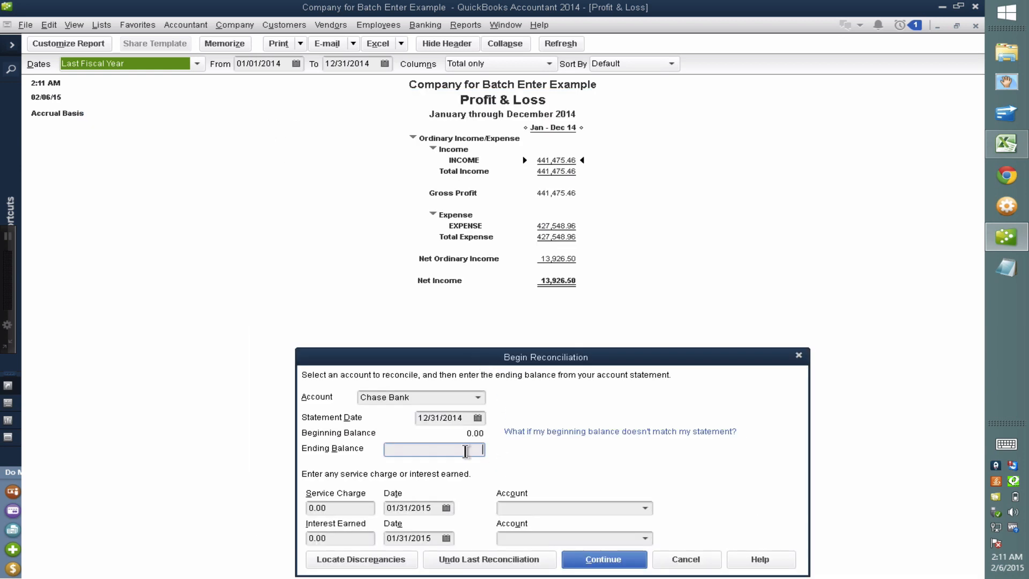
{"action": "type", "text": "13926.50"}
{"action": "left_click", "coordinate": [602, 567]}
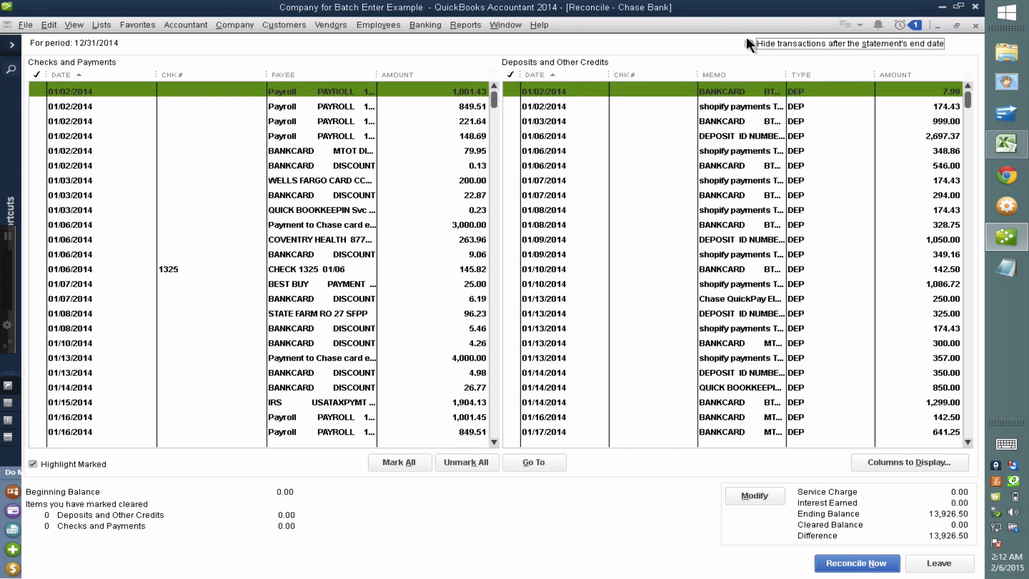
Mark all 525 deposits and 699 checks cleared for a 0.00 difference and reconcile
{"action": "left_click", "coordinate": [403, 463]}
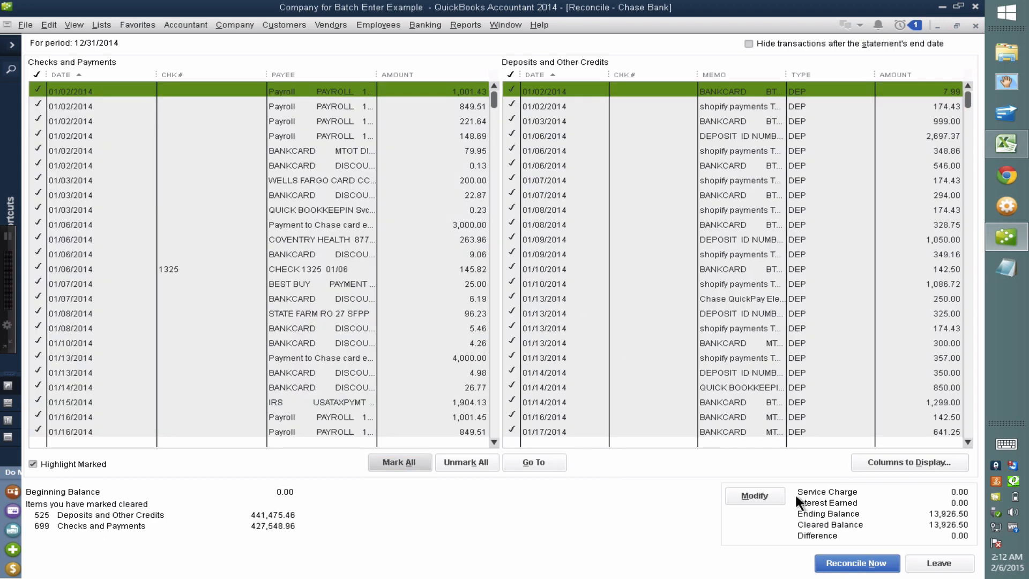
{"action": "left_click", "coordinate": [845, 564]}
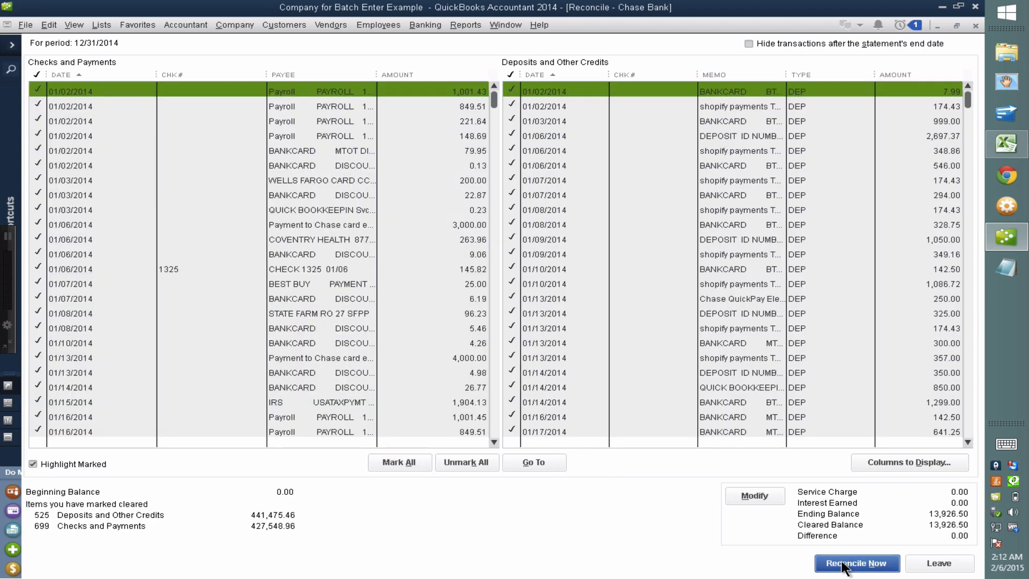
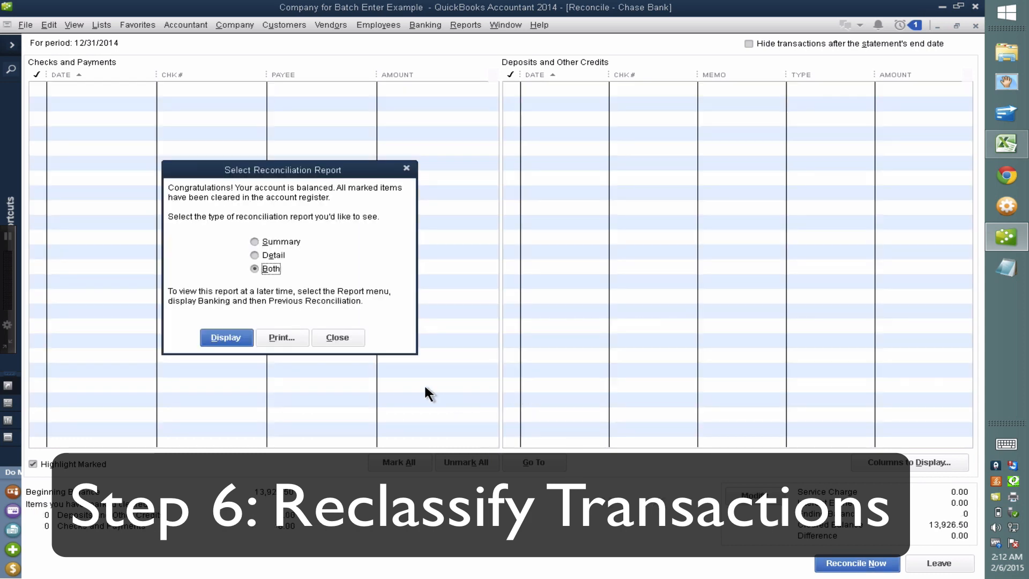
Close the finished reconciliation and launch Accountant > Client Data Review > Reclassify Transactions
{"action": "left_click", "coordinate": [339, 337]}
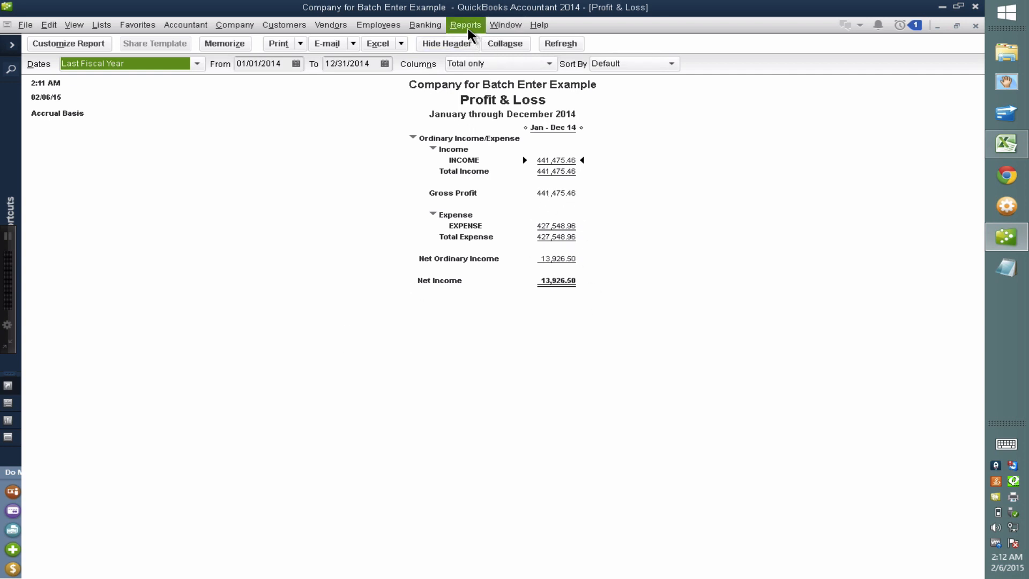
{"action": "left_click", "coordinate": [185, 25]}
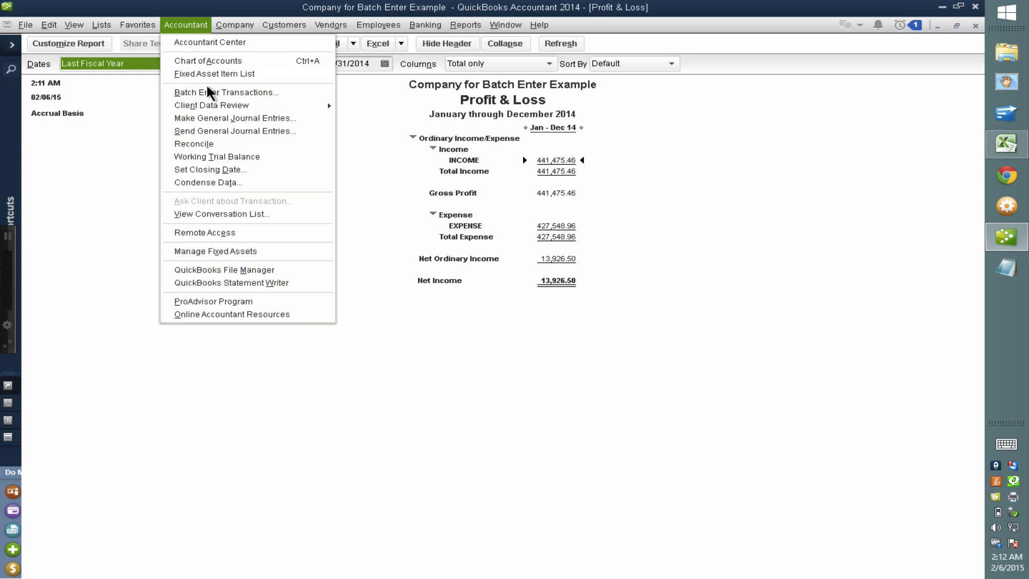
{"action": "mouse_move", "coordinate": [220, 105]}
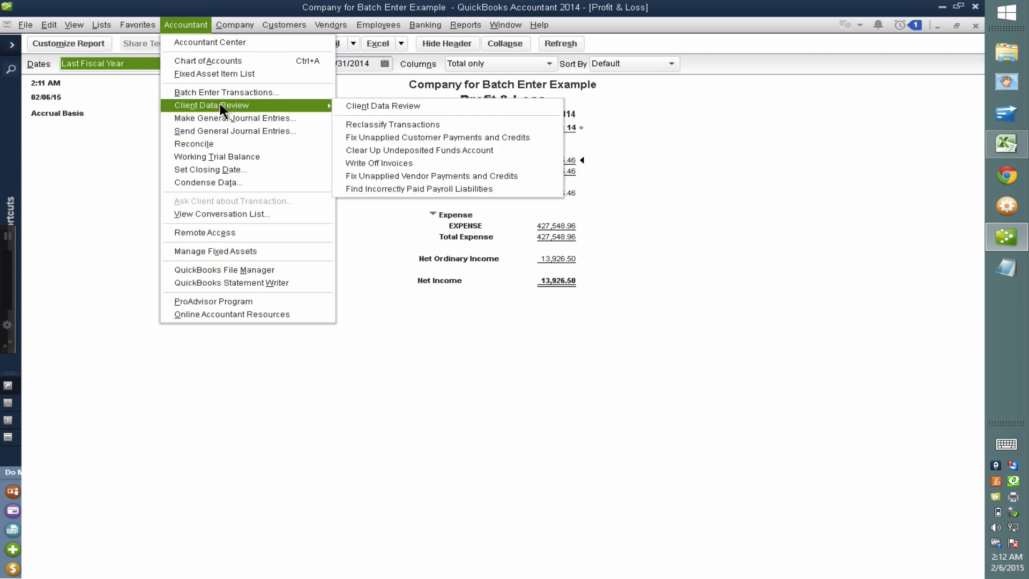
{"action": "left_click", "coordinate": [397, 123]}
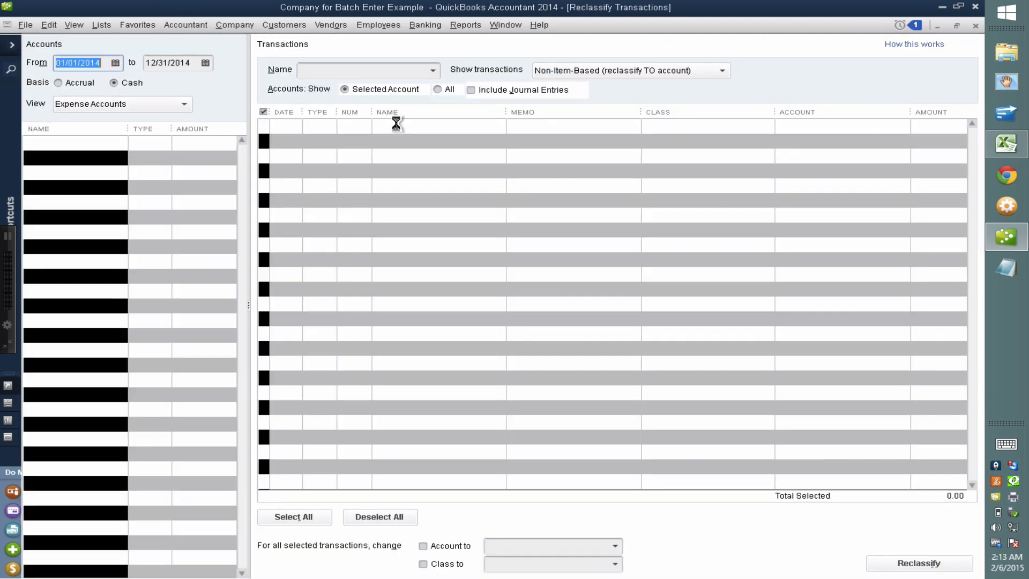
List INCOME transactions under Profit & Loss Accounts, sorted by amount largest first, with a wider Name column
{"action": "left_click", "coordinate": [135, 99]}
{"action": "left_click", "coordinate": [119, 138]}
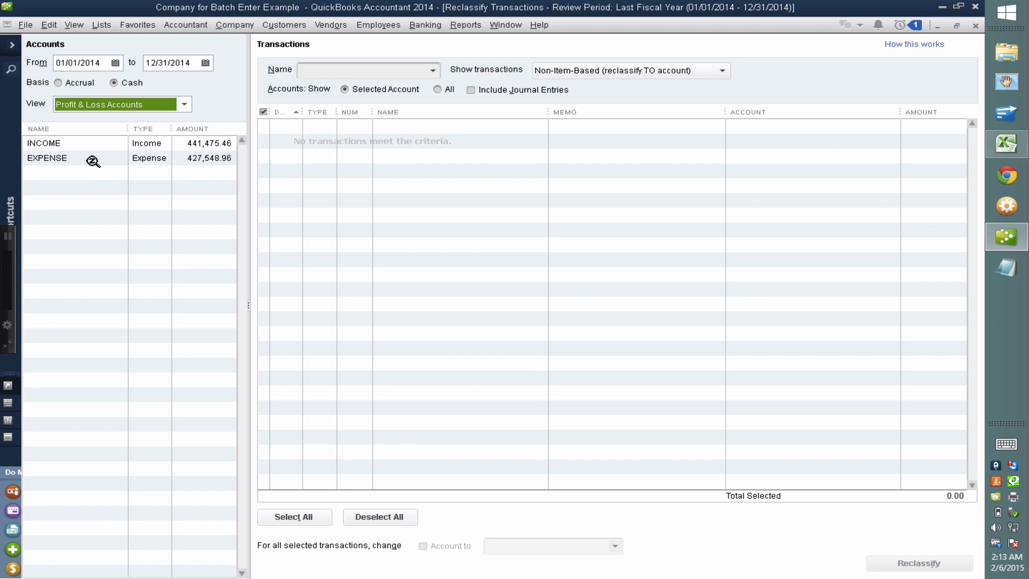
{"action": "left_click", "coordinate": [67, 142]}
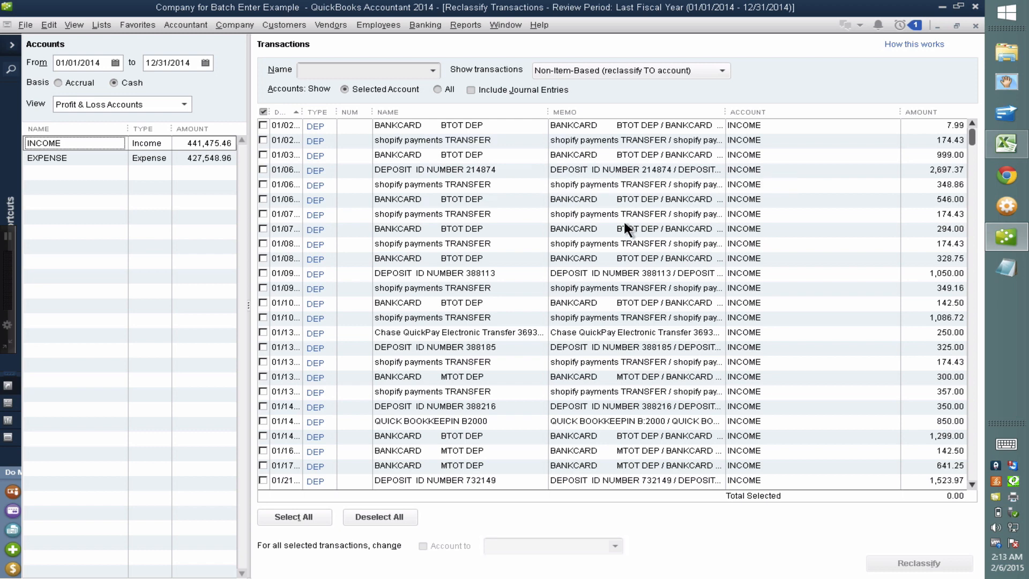
{"action": "left_click", "coordinate": [411, 110]}
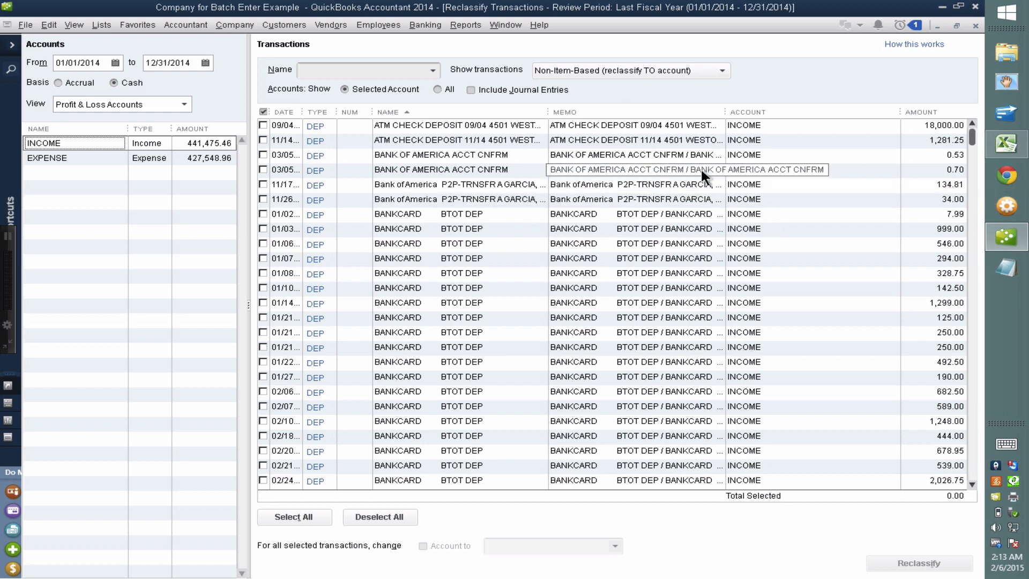
{"action": "left_click", "coordinate": [932, 112]}
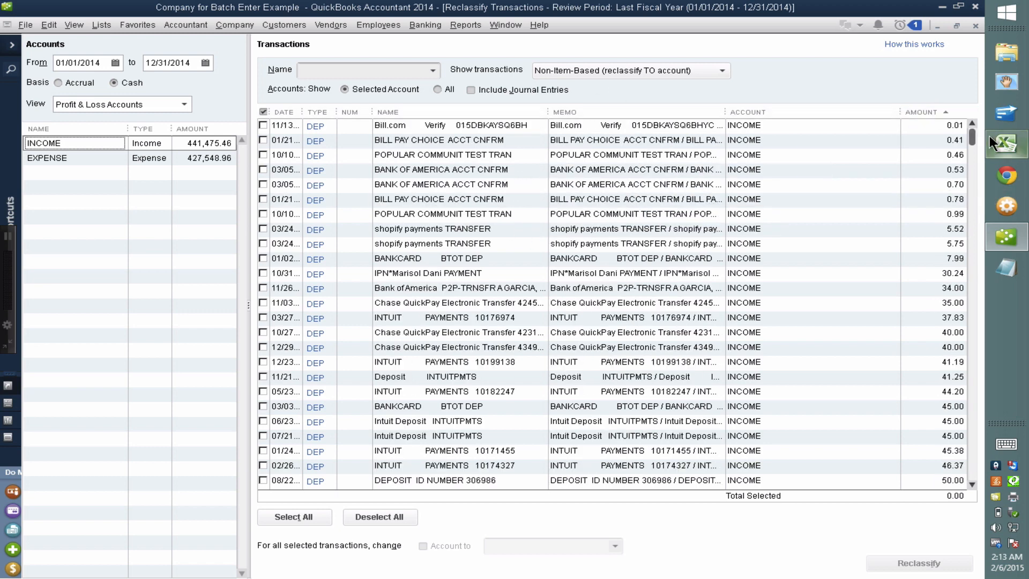
{"action": "left_click", "coordinate": [956, 113]}
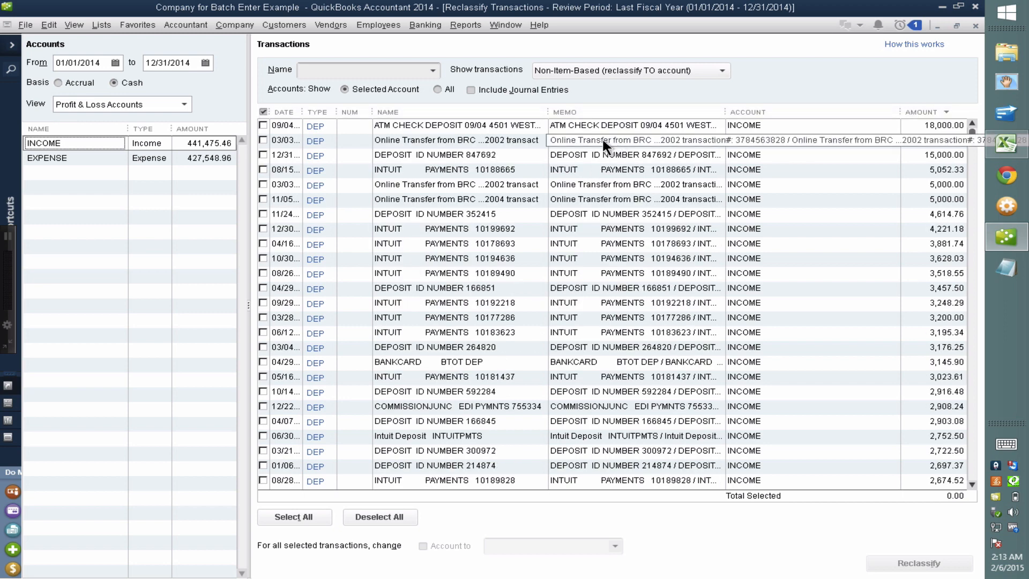
{"action": "left_click_drag", "start_coordinate": [548, 111], "coordinate": [595, 110]}
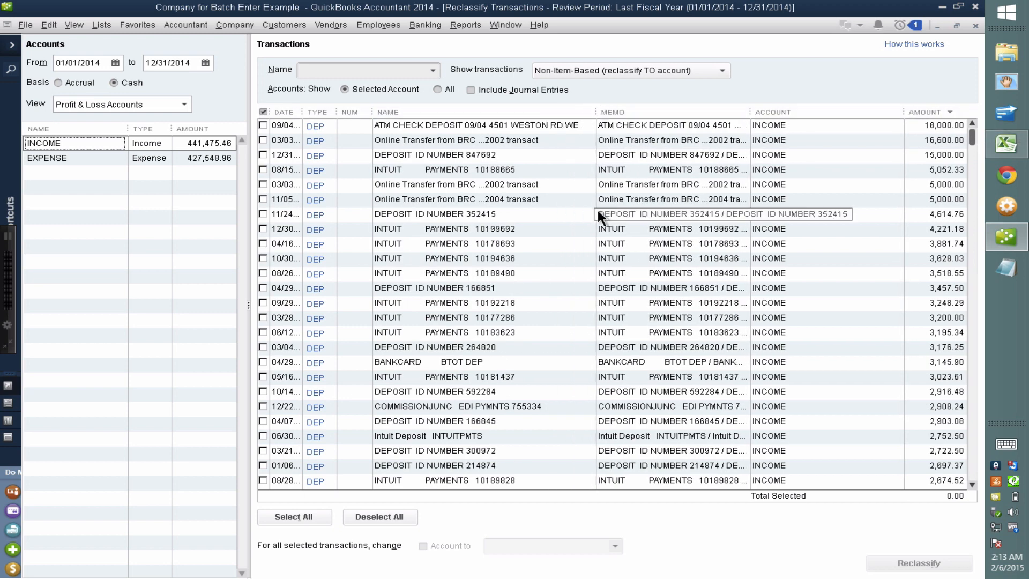
Reclassify the 18,000.00 ATM CHECK DEPOSIT to Capital Stock, then re-sort the list by name
{"action": "left_click", "coordinate": [263, 125]}
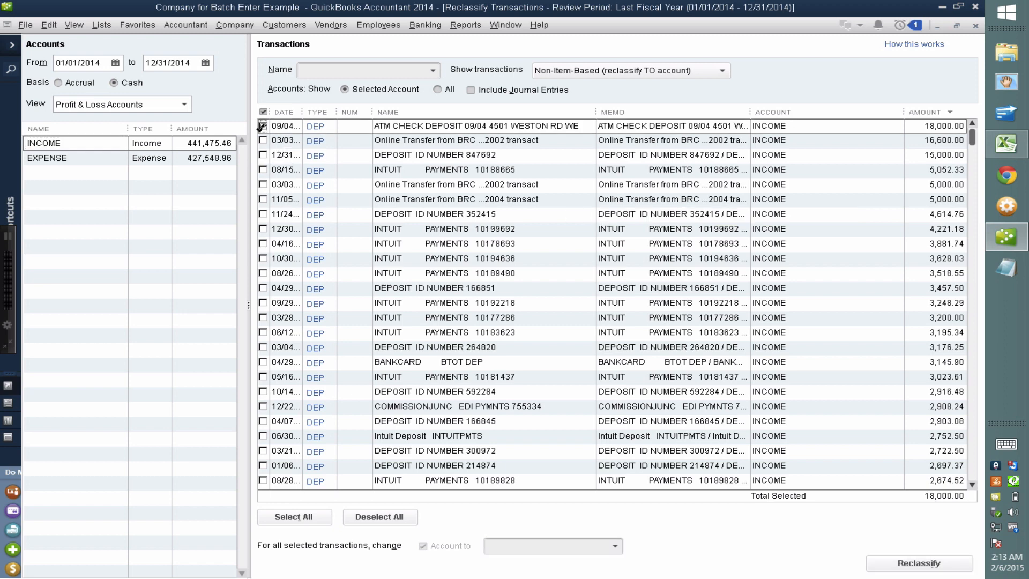
{"action": "left_click", "coordinate": [511, 545]}
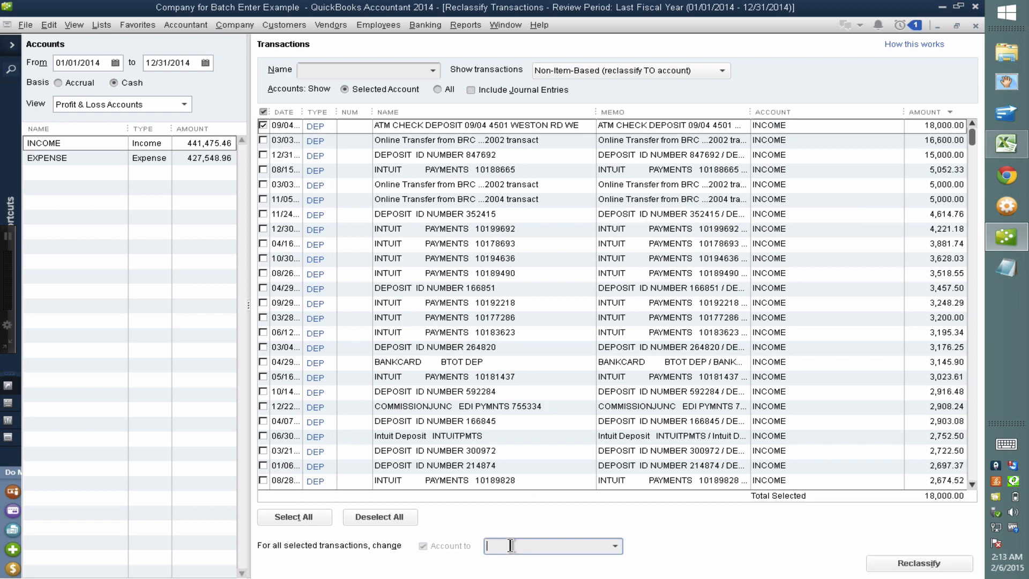
{"action": "type", "text": "Capital Stock"}
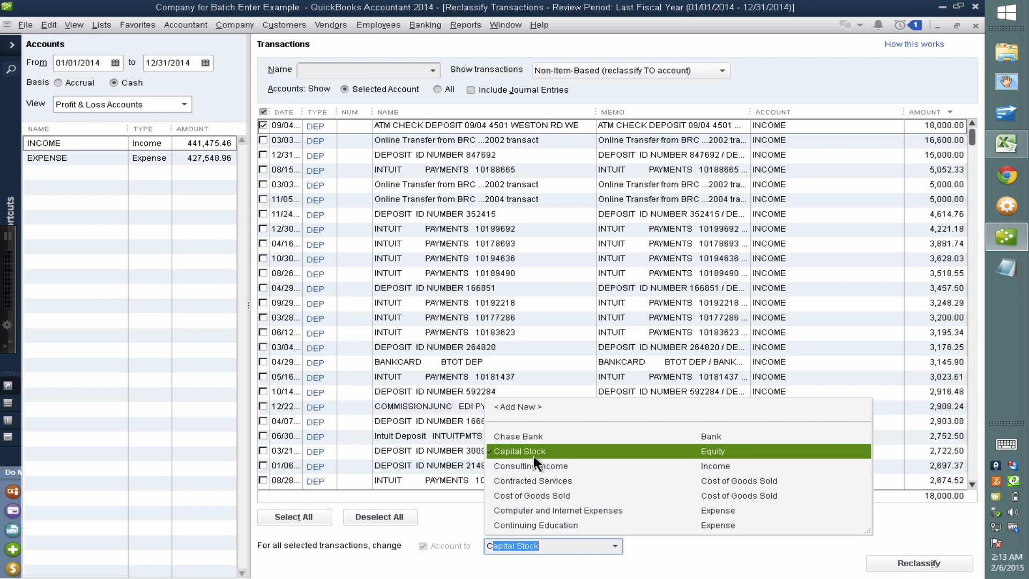
{"action": "left_click", "coordinate": [533, 452]}
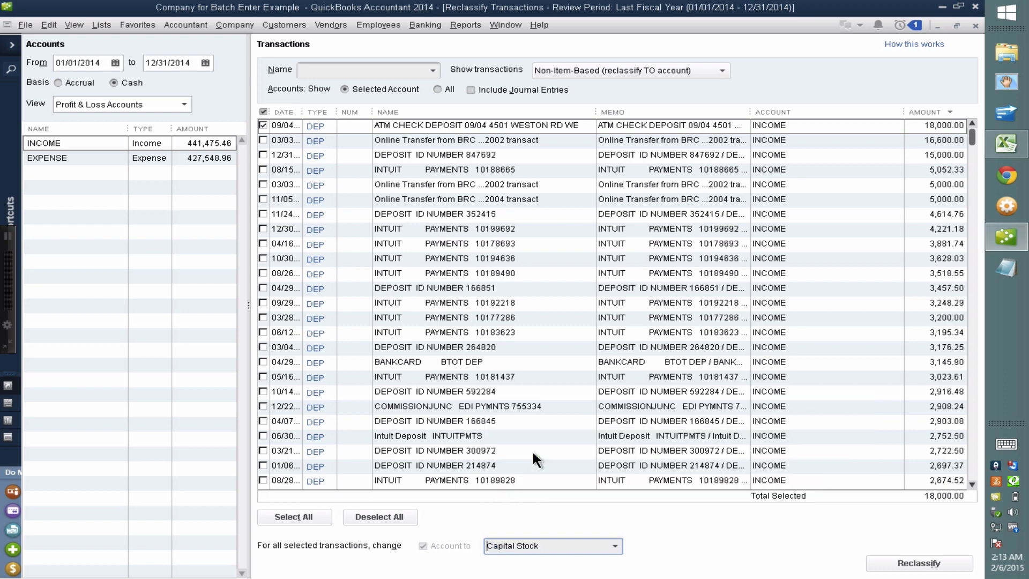
{"action": "left_click", "coordinate": [917, 564]}
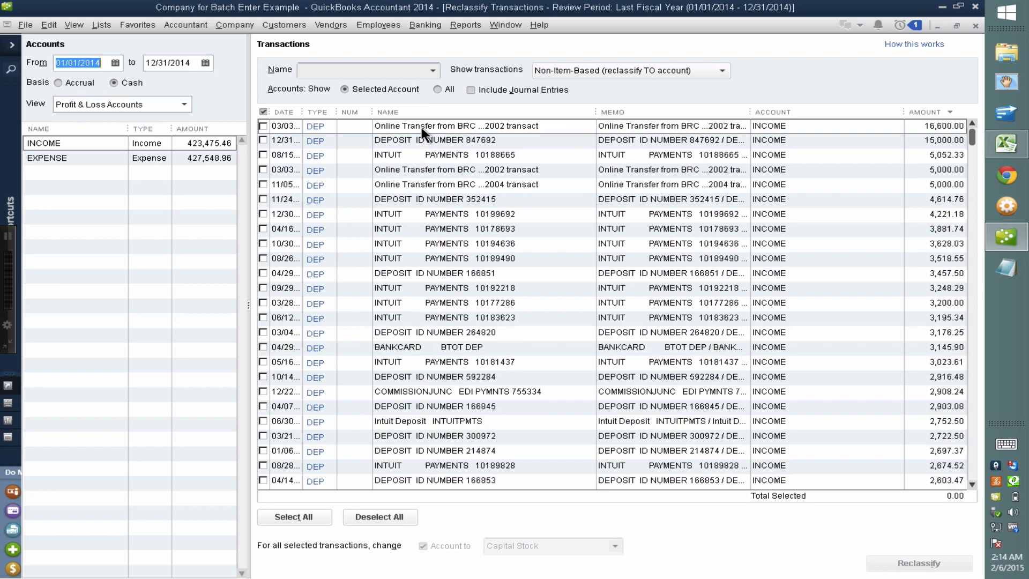
{"action": "left_click", "coordinate": [423, 111]}
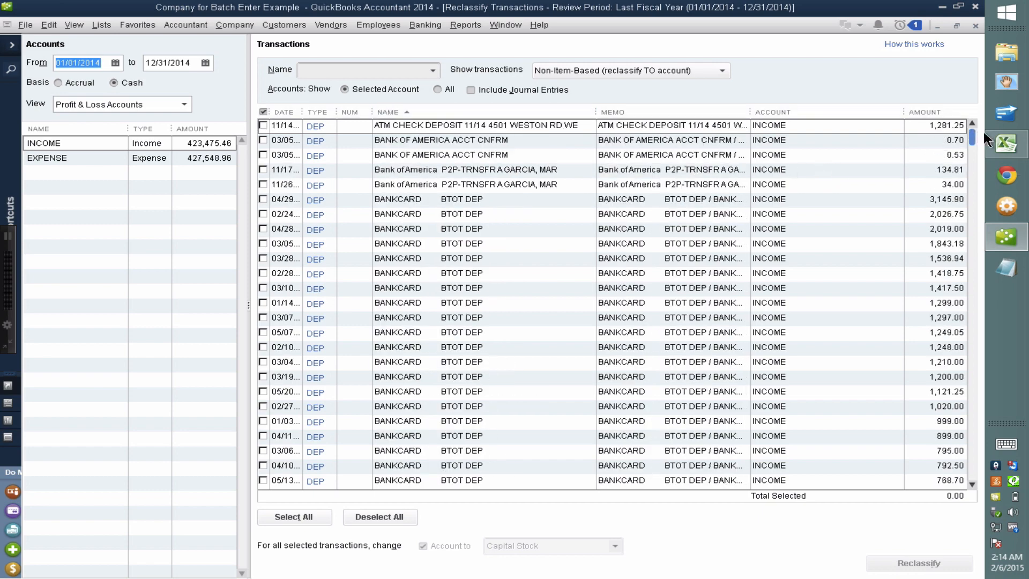
{"action": "left_click_drag", "start_coordinate": [970, 135], "coordinate": [971, 407]}
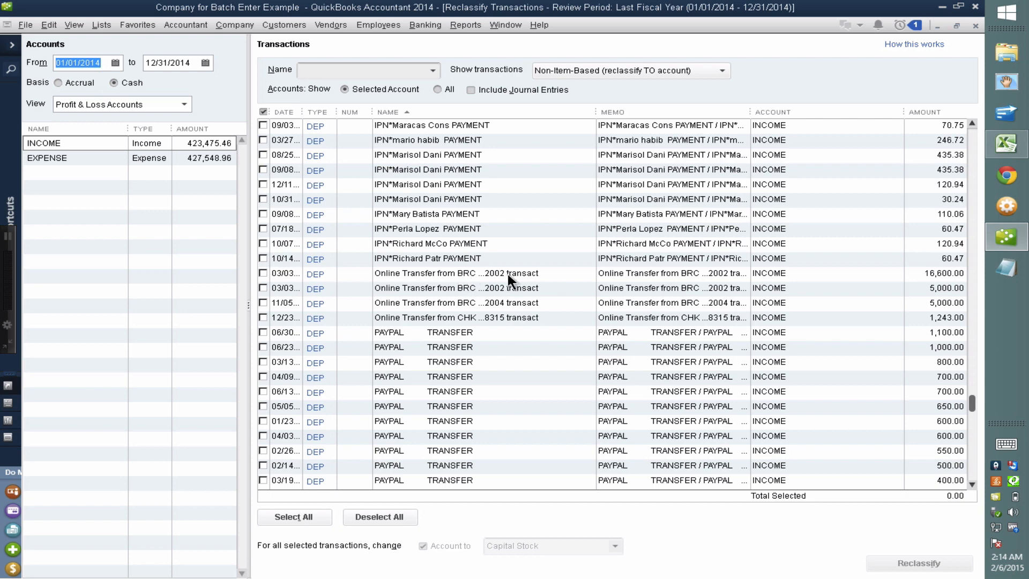
Mark the three BRC online transfer deposits and enter BRC 2002 as the destination account
{"action": "left_click", "coordinate": [263, 273]}
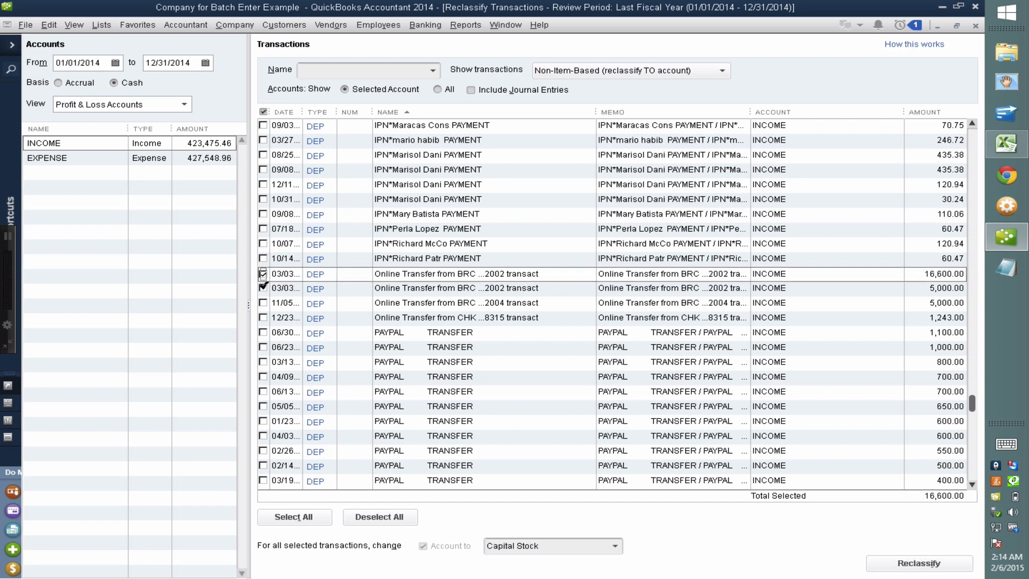
{"action": "left_click", "coordinate": [263, 288]}
{"action": "left_click", "coordinate": [263, 303]}
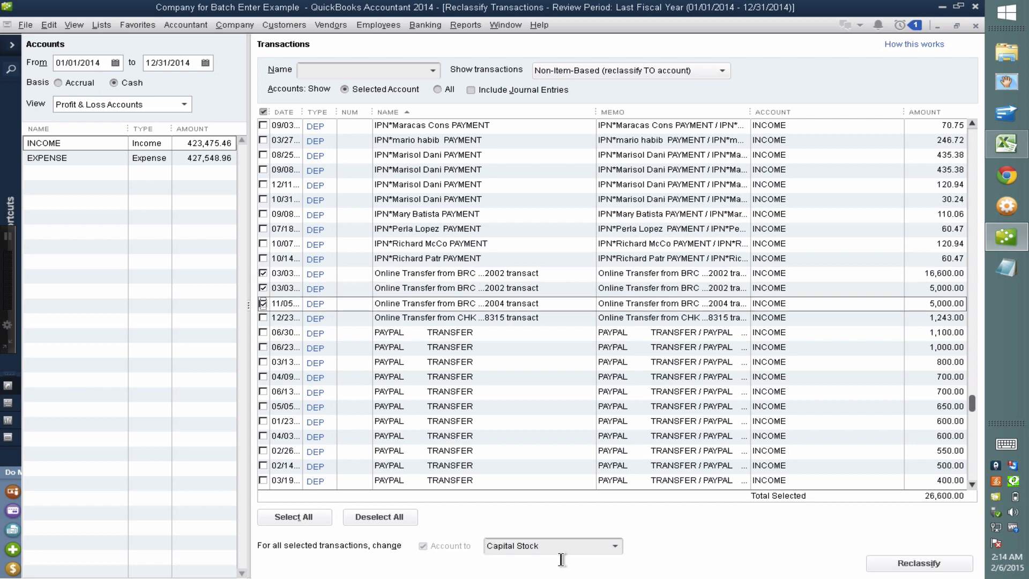
{"action": "left_click", "coordinate": [542, 543]}
{"action": "type", "text": "BR"}
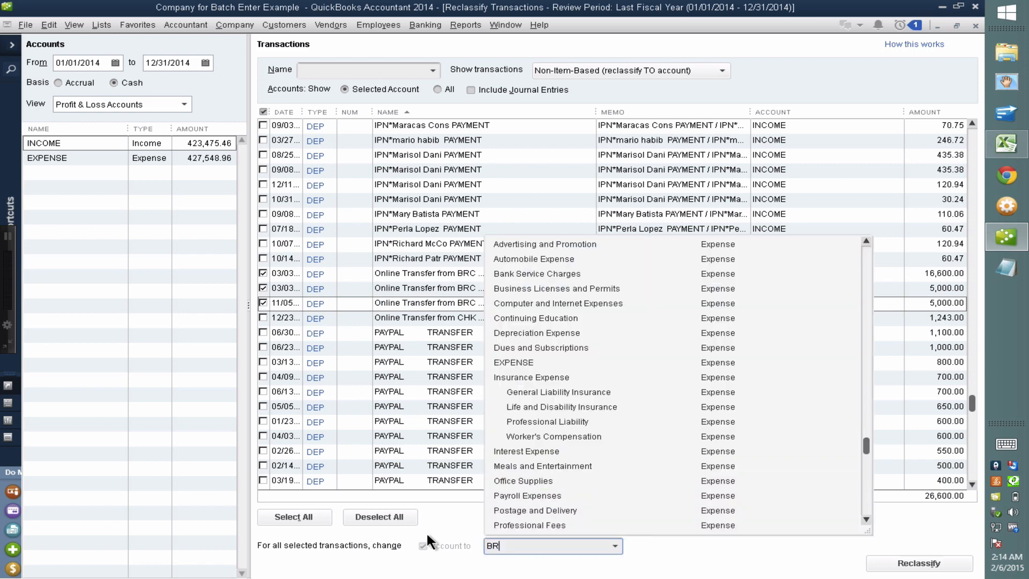
{"action": "type", "text": "C 2002"}
{"action": "key", "text": "Tab"}
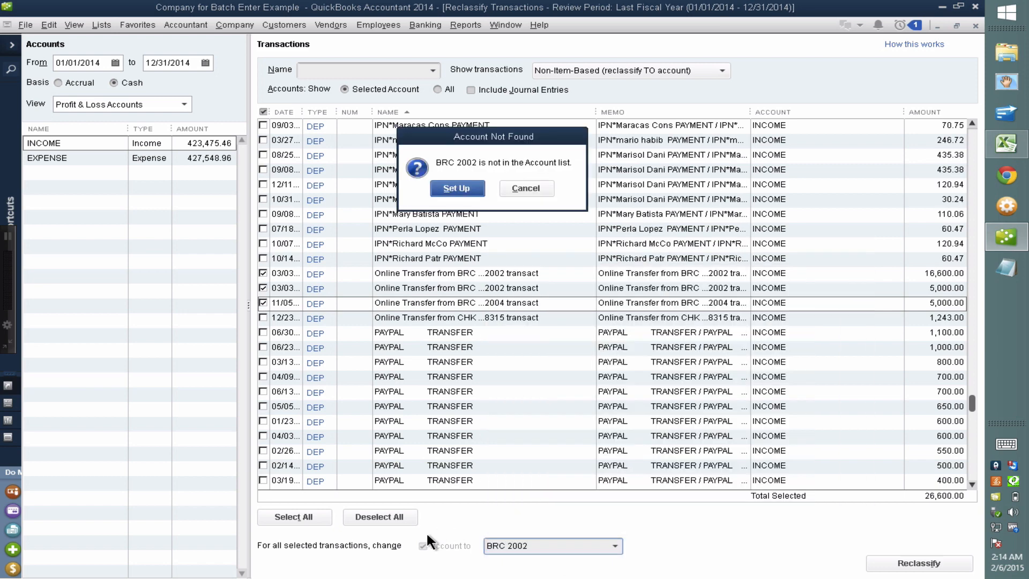
Create BRC 2002 as a Bank account and reclassify the three transfers into it
{"action": "left_click", "coordinate": [457, 188]}
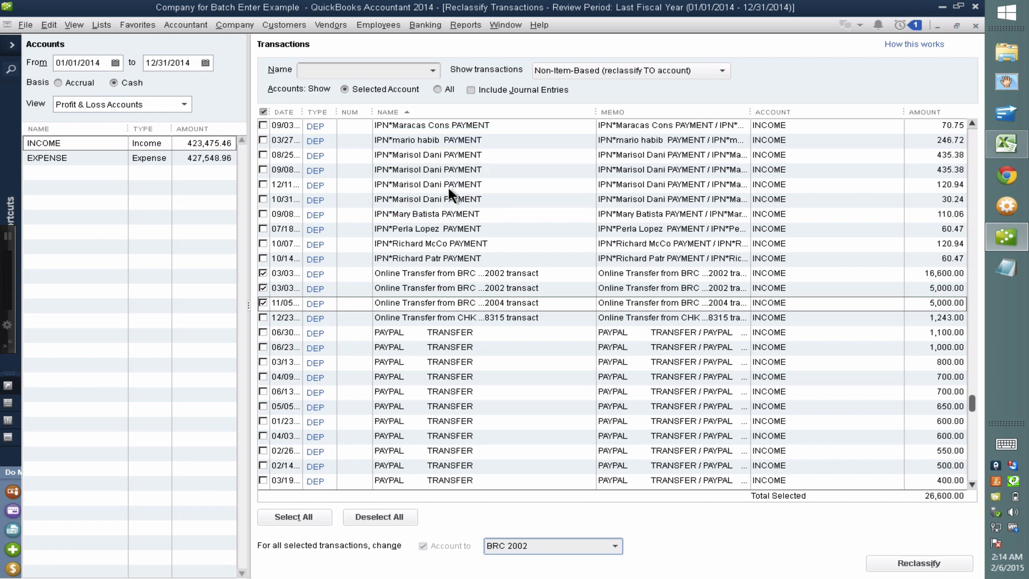
{"action": "left_click", "coordinate": [253, 120]}
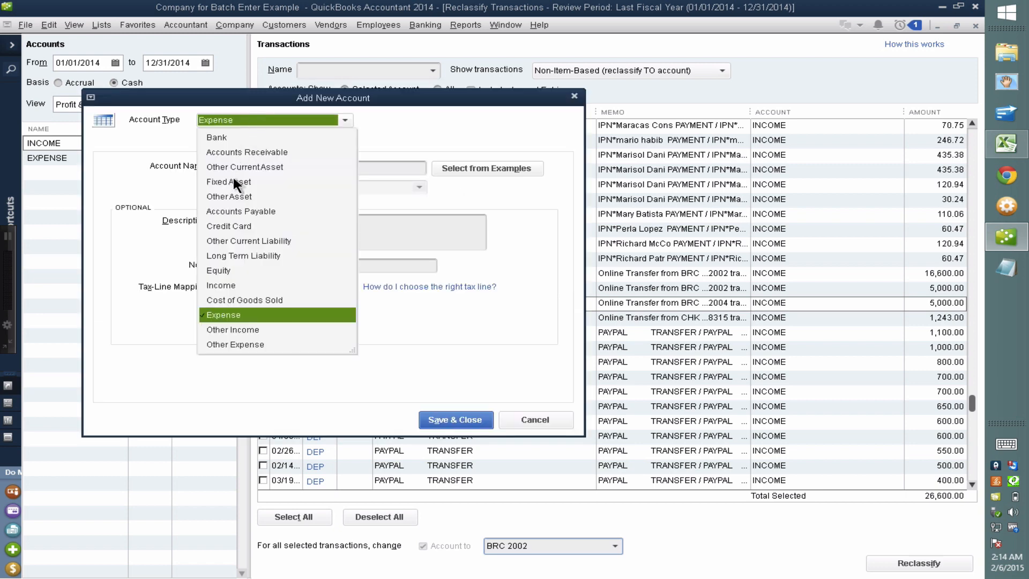
{"action": "left_click", "coordinate": [218, 137]}
{"action": "left_click", "coordinate": [435, 421]}
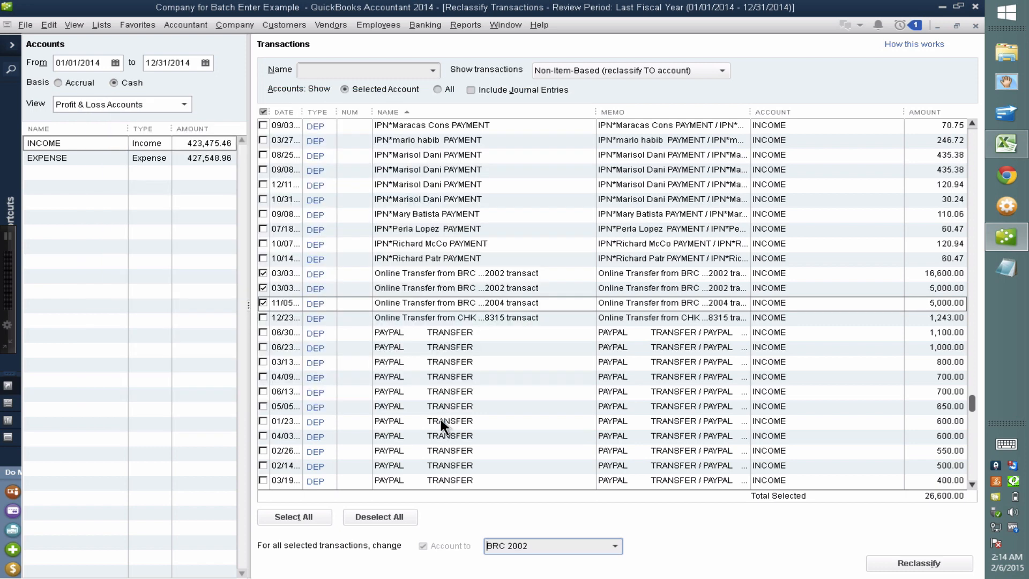
{"action": "left_click", "coordinate": [907, 557]}
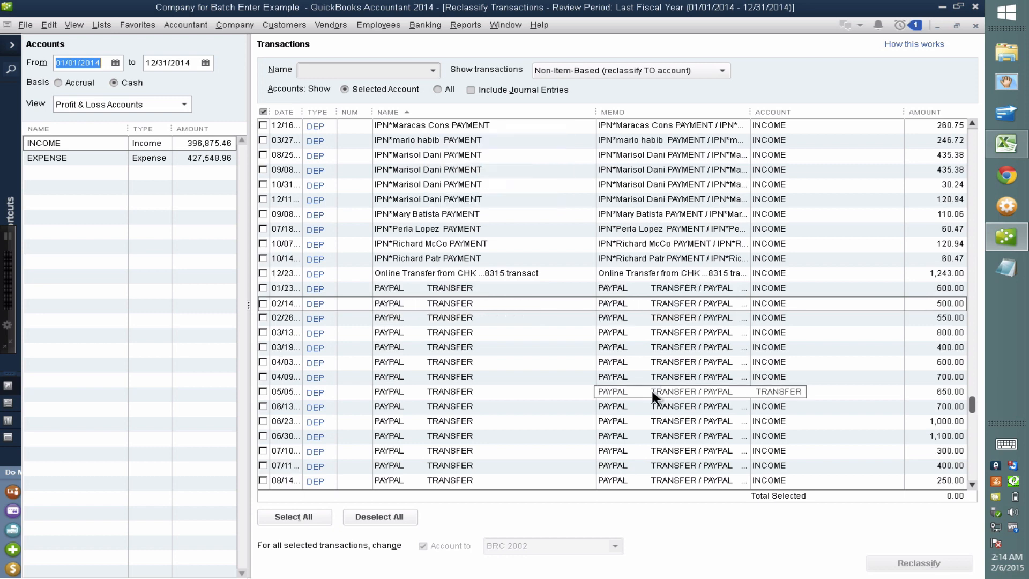
Move the 12/23 online transfer of 1,243.00 from INCOME to Shareholder Distributions
{"action": "left_click", "coordinate": [507, 273]}
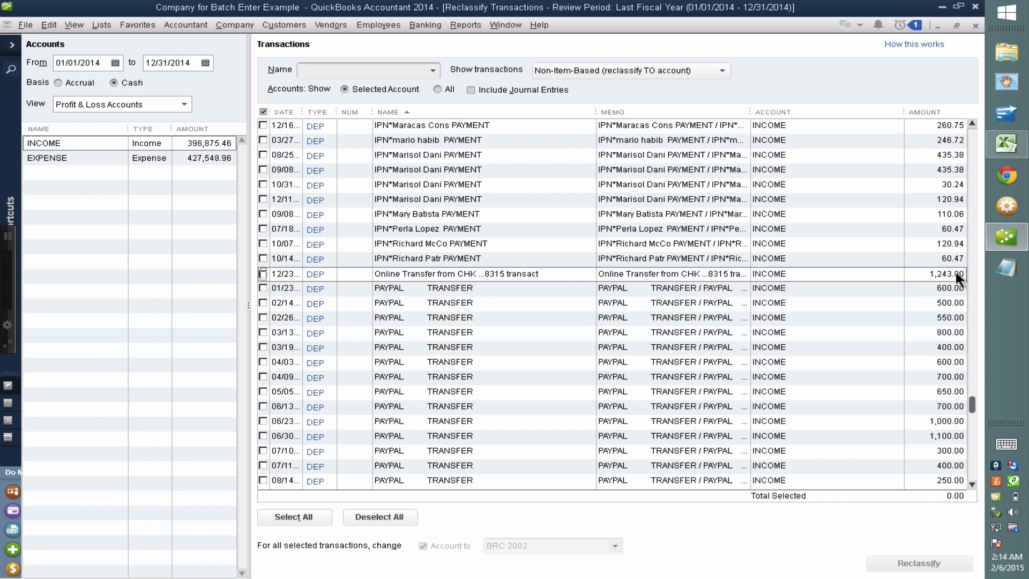
{"action": "left_click", "coordinate": [262, 274]}
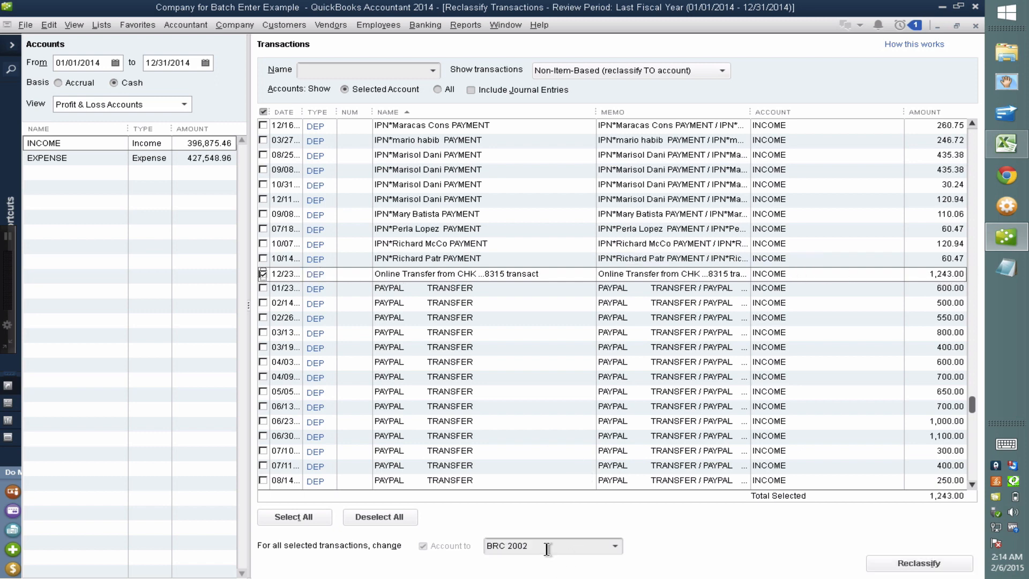
{"action": "left_click", "coordinate": [547, 549]}
{"action": "type", "text": "Shareholder Distributions"}
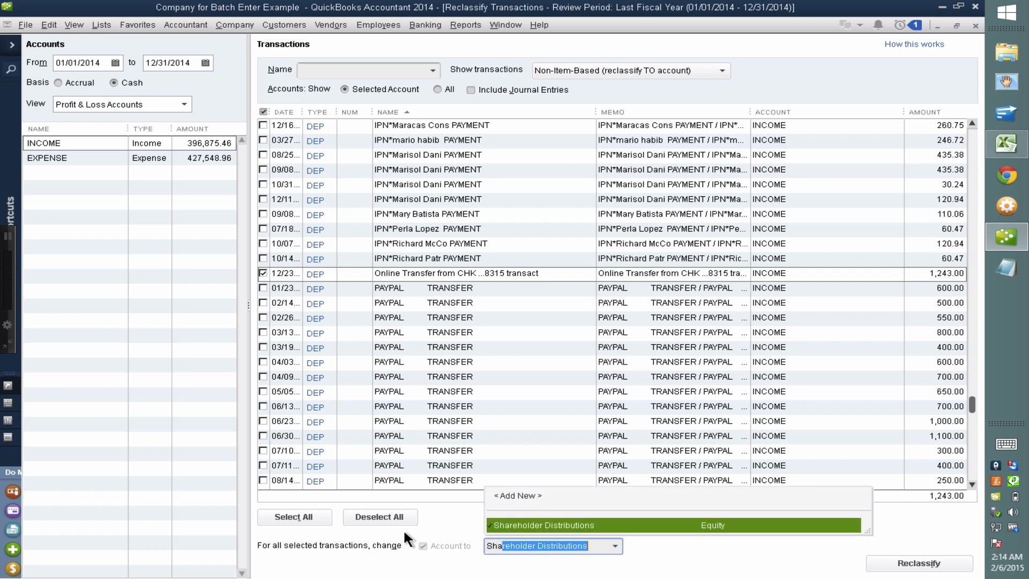
{"action": "left_click", "coordinate": [569, 526]}
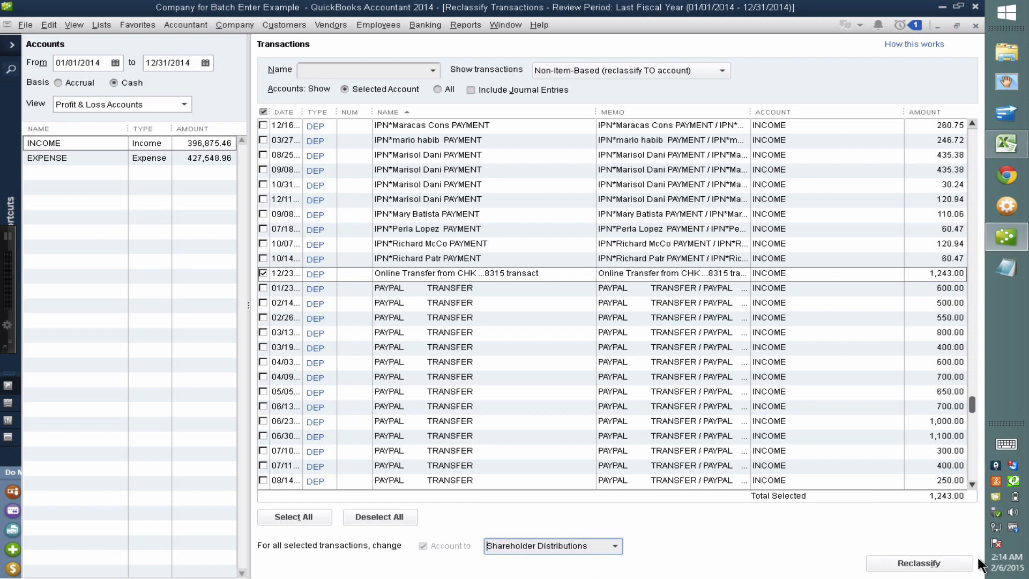
{"action": "left_click", "coordinate": [917, 562]}
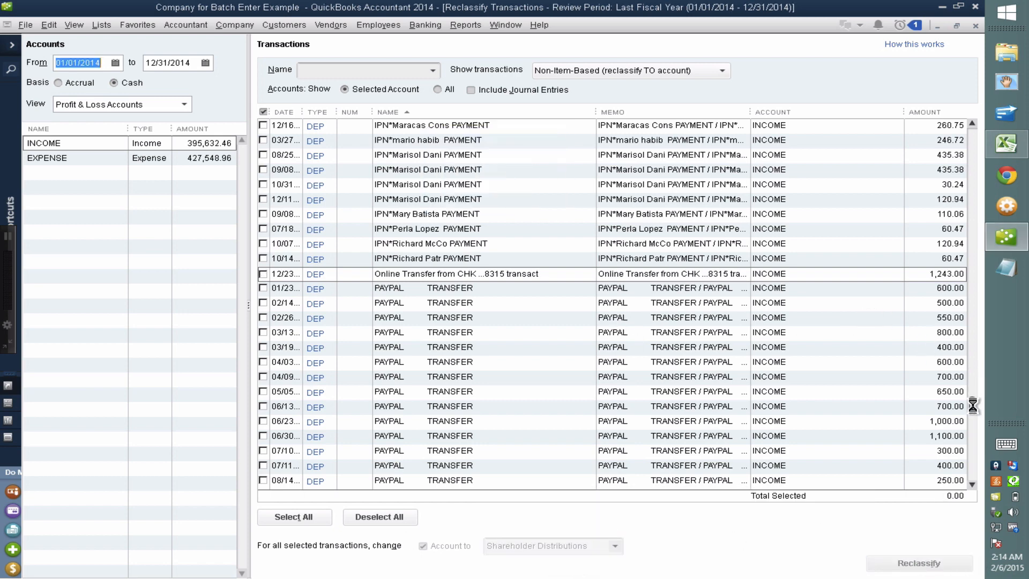
{"action": "left_click_drag", "start_coordinate": [973, 403], "coordinate": [964, 125]}
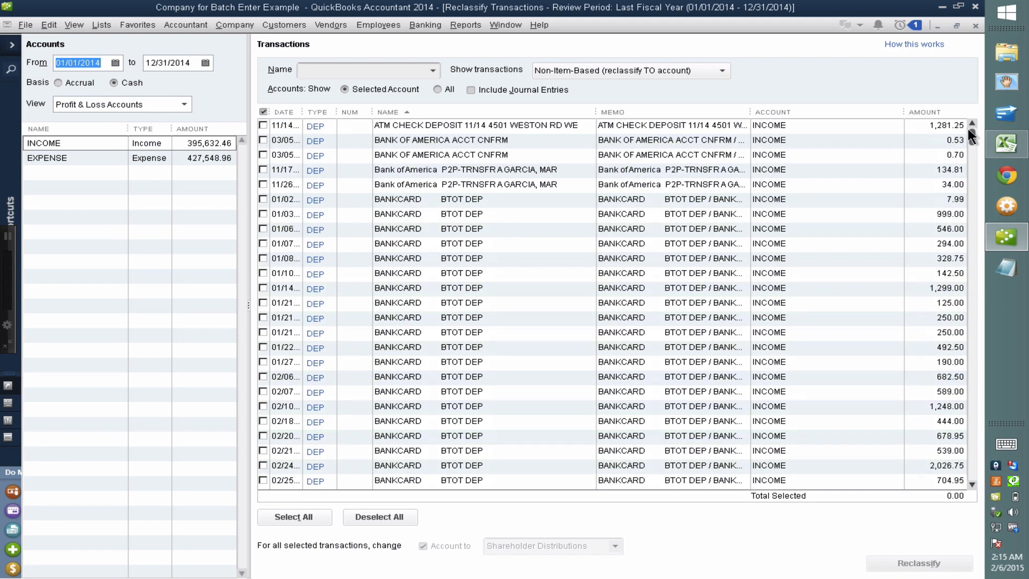
Under EXPENSE, reclassify the 12/24, 08/29, 10/06 and 09/29 ATM withdrawals to Shareholder Distributions
{"action": "mouse_move", "coordinate": [969, 131]}
{"action": "left_mouse_down"}
{"action": "mouse_move", "coordinate": [969, 235]}
{"action": "mouse_move", "coordinate": [976, 128]}
{"action": "left_mouse_up"}
{"action": "left_click", "coordinate": [80, 157]}
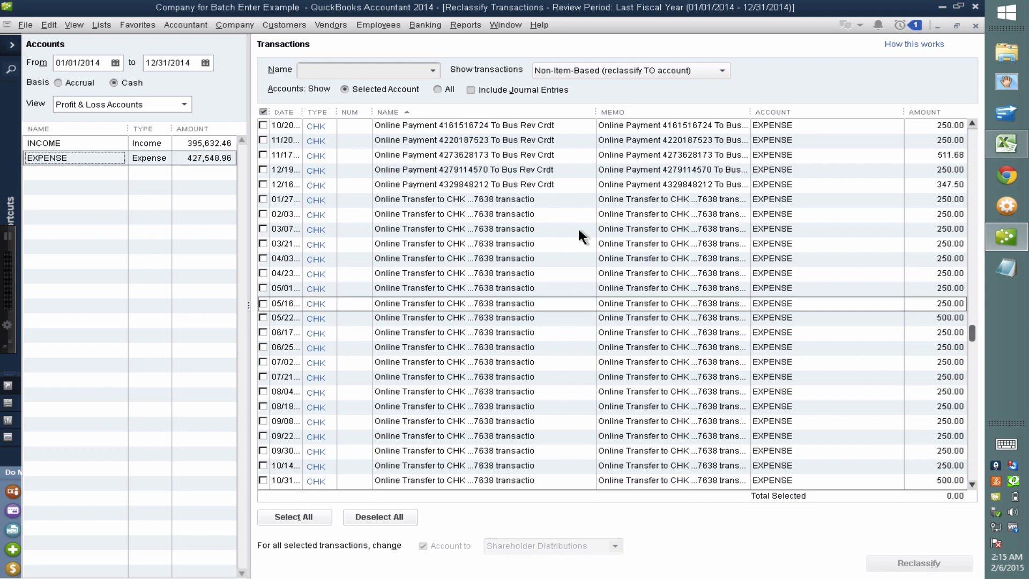
{"action": "left_click_drag", "start_coordinate": [972, 333], "coordinate": [969, 125]}
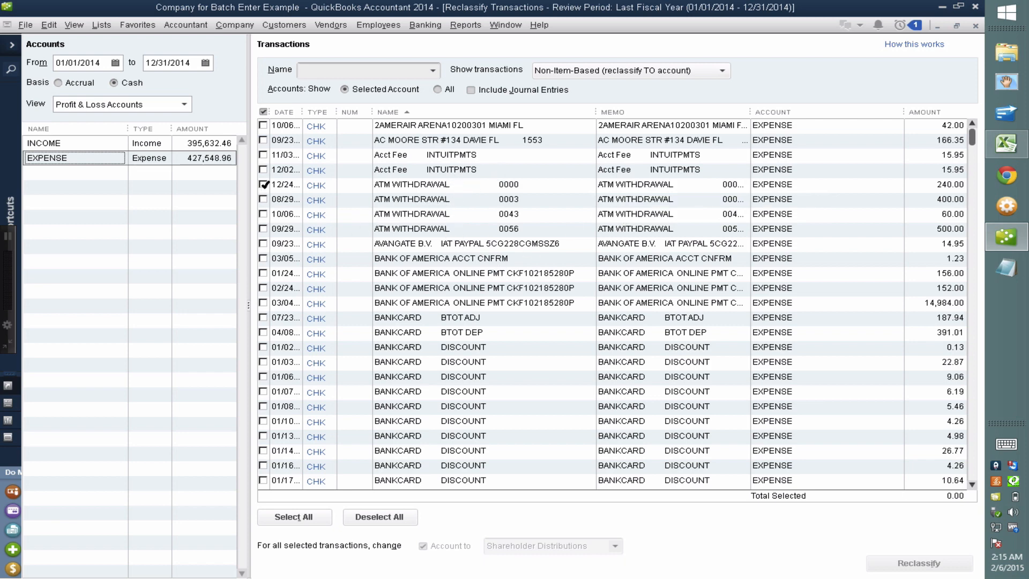
{"action": "left_click", "coordinate": [263, 184]}
{"action": "left_click", "coordinate": [263, 199]}
{"action": "left_click", "coordinate": [264, 214]}
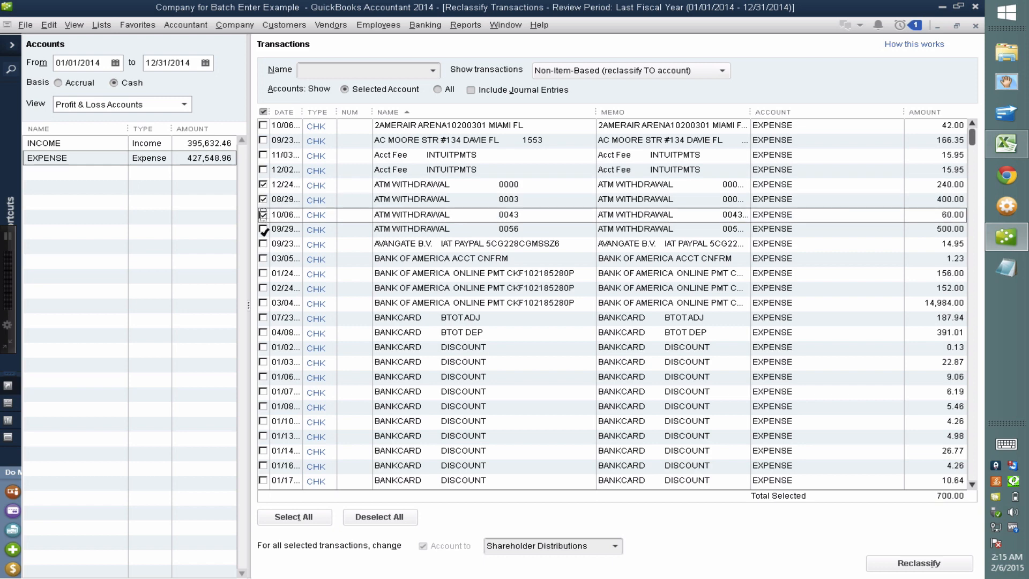
{"action": "left_click", "coordinate": [263, 229]}
{"action": "left_click", "coordinate": [603, 548]}
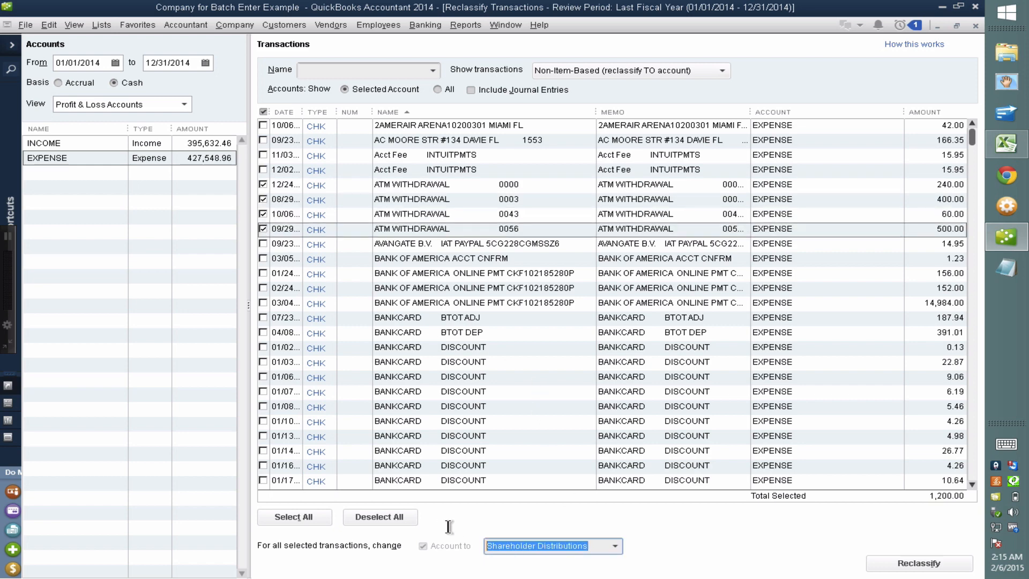
{"action": "left_click", "coordinate": [919, 563]}
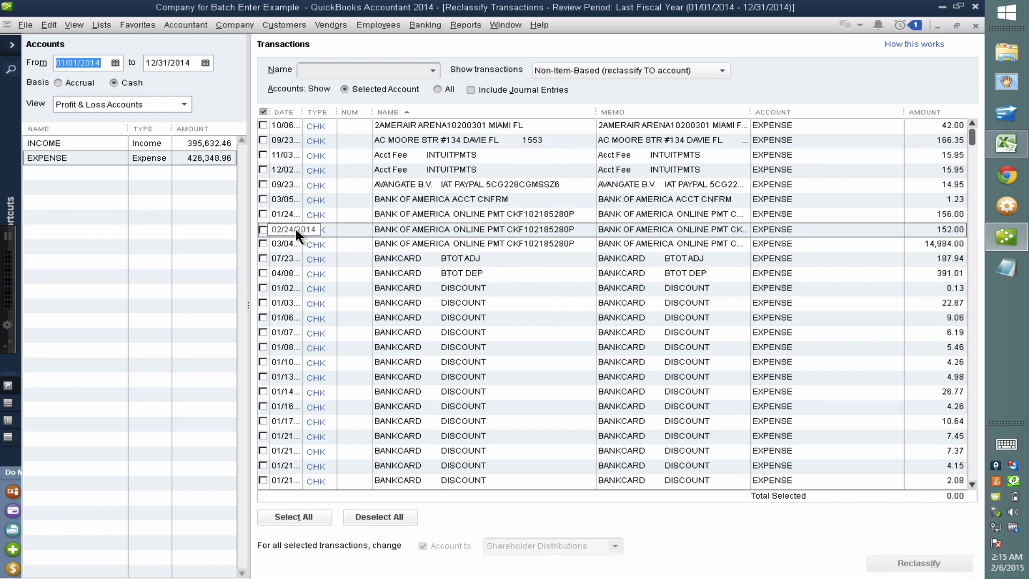
Mark the 01/24, 02/24 and 03/04 Bank of America online payments and enter BOA VISA as destination
{"action": "left_click", "coordinate": [262, 214]}
{"action": "left_click", "coordinate": [262, 229]}
{"action": "left_click", "coordinate": [263, 244]}
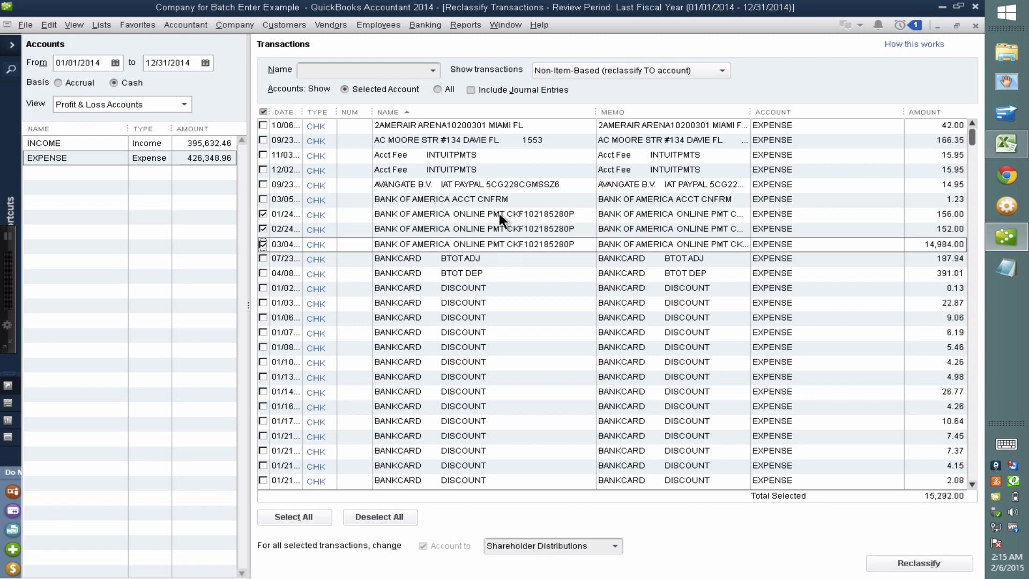
{"action": "left_click", "coordinate": [589, 546]}
{"action": "type", "text": "BOA"}
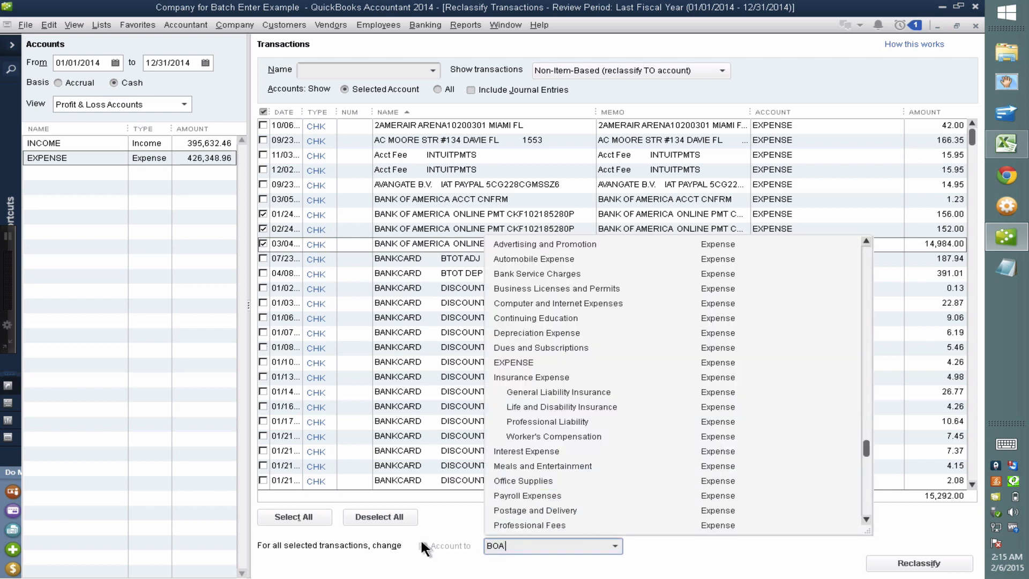
{"action": "type", "text": " VISA"}
{"action": "key", "text": "Tab"}
{"action": "key", "text": "Return"}
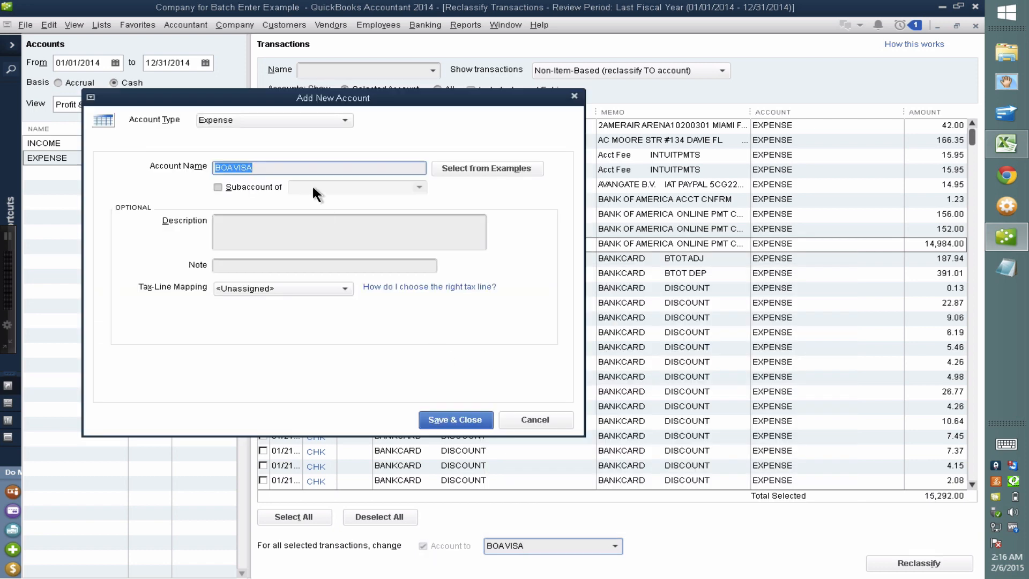
Create BOA VISA as a Credit Card account and reclassify the three payments into it
{"action": "left_click", "coordinate": [250, 121]}
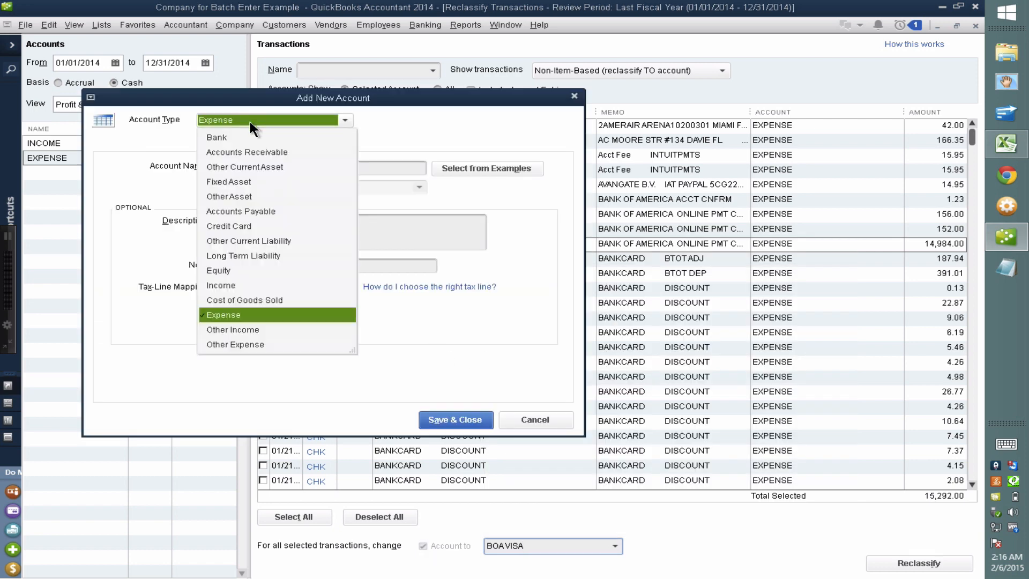
{"action": "left_click", "coordinate": [236, 226]}
{"action": "left_click", "coordinate": [456, 421]}
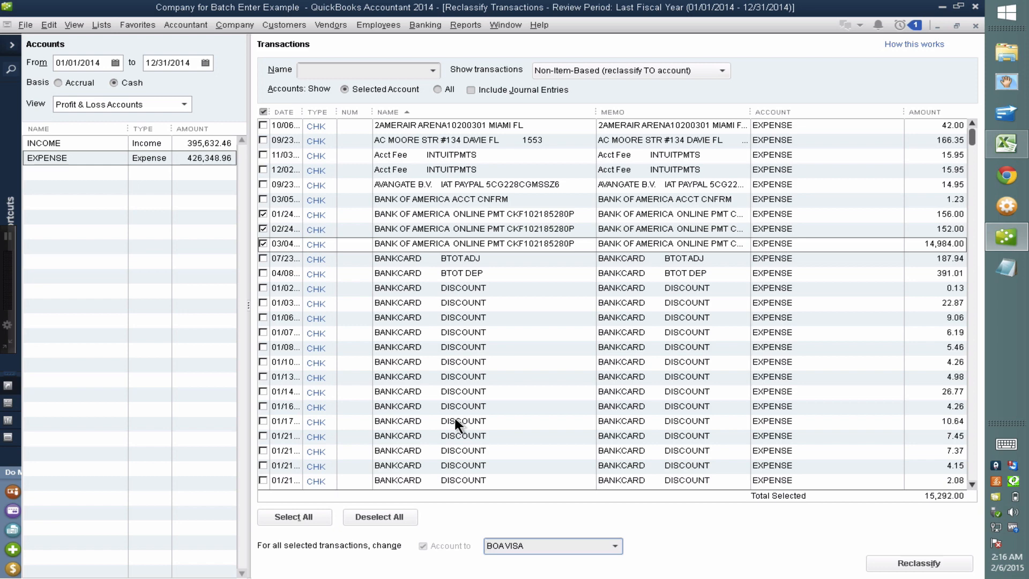
{"action": "left_click", "coordinate": [930, 564]}
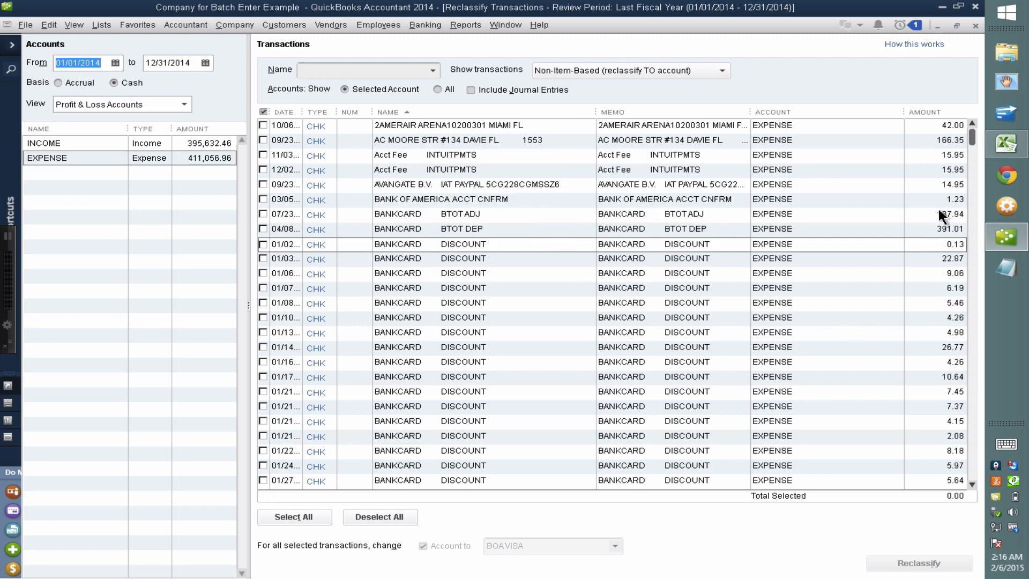
{"action": "scroll", "coordinate": [973, 137], "scroll_direction": "down", "scroll_amount": 3}
{"action": "scroll", "coordinate": [974, 137], "scroll_direction": "up", "scroll_amount": 3}
{"action": "left_click_drag", "start_coordinate": [972, 137], "coordinate": [965, 108]}
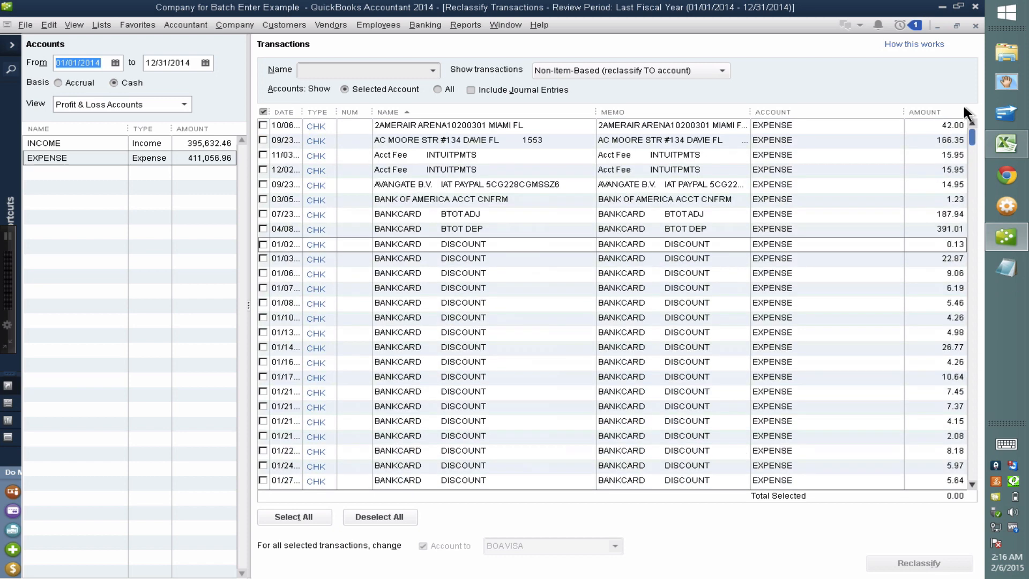
Filter the list to BANKCARD DISCOUNT transactions and mark all of them
{"action": "left_click", "coordinate": [408, 72]}
{"action": "left_click", "coordinate": [429, 67]}
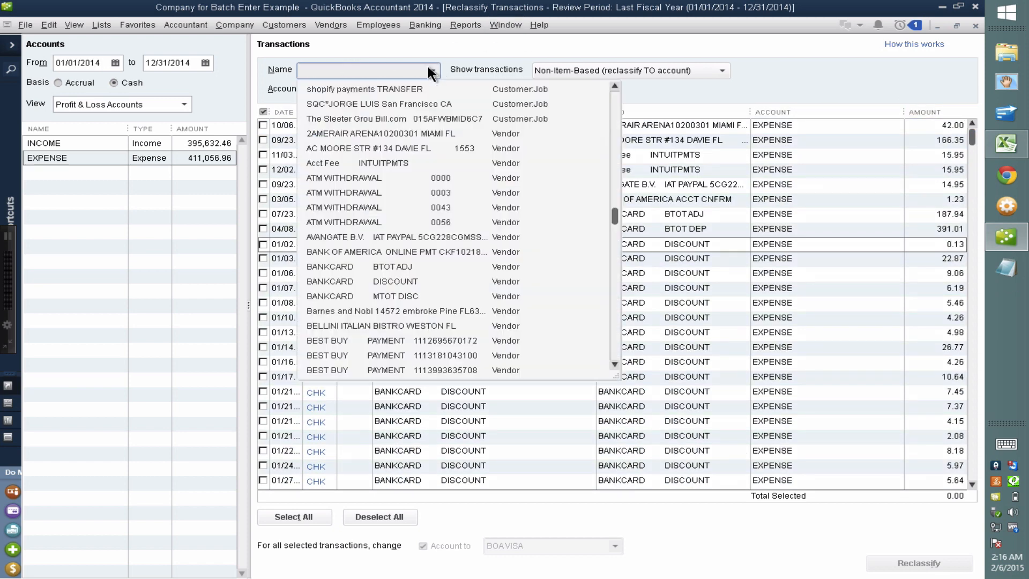
{"action": "left_click", "coordinate": [428, 67]}
{"action": "type", "text": "BANKCARD DISCOUNT"}
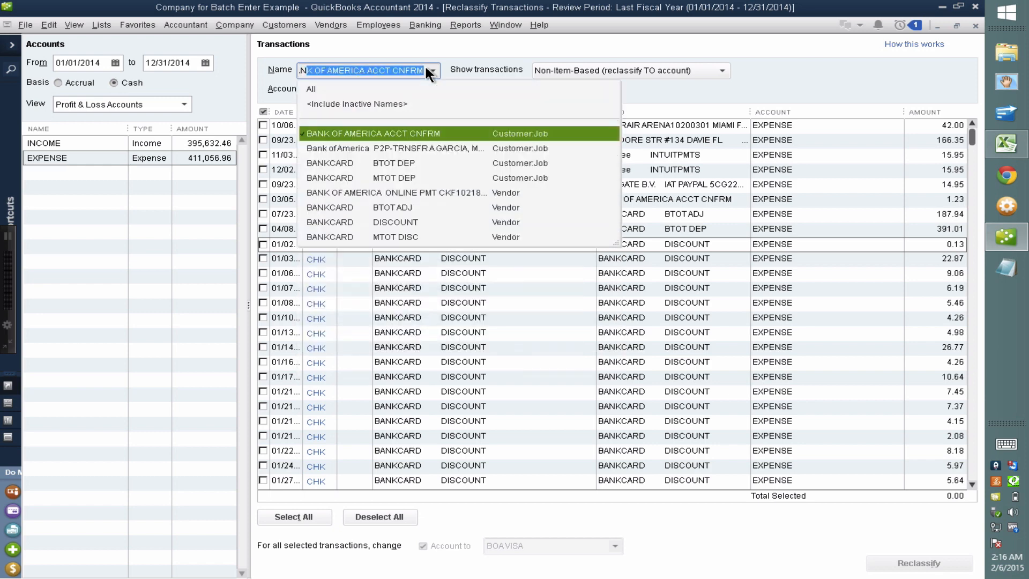
{"action": "left_click", "coordinate": [391, 222]}
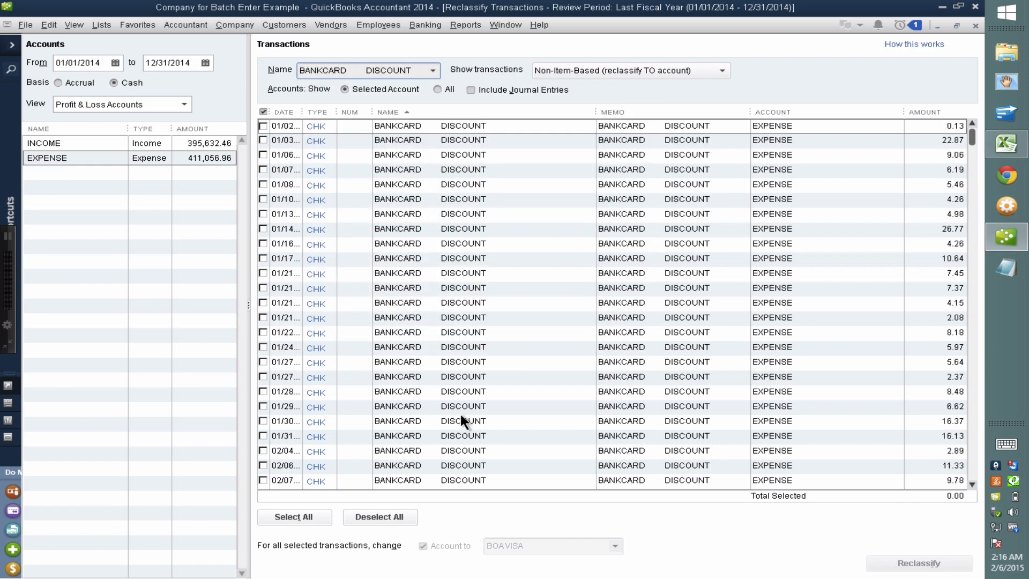
{"action": "left_click", "coordinate": [300, 515]}
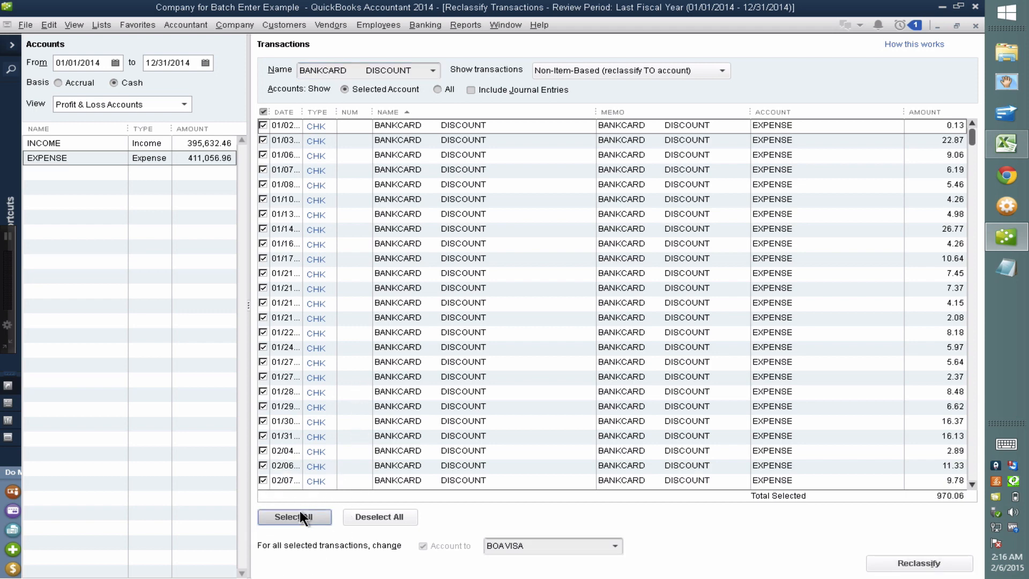
Create a MERCHANT FEES expense account and reclassify the bank card discounts (970.06) into it
{"action": "left_click", "coordinate": [537, 545]}
{"action": "type", "text": "MERCHA"}
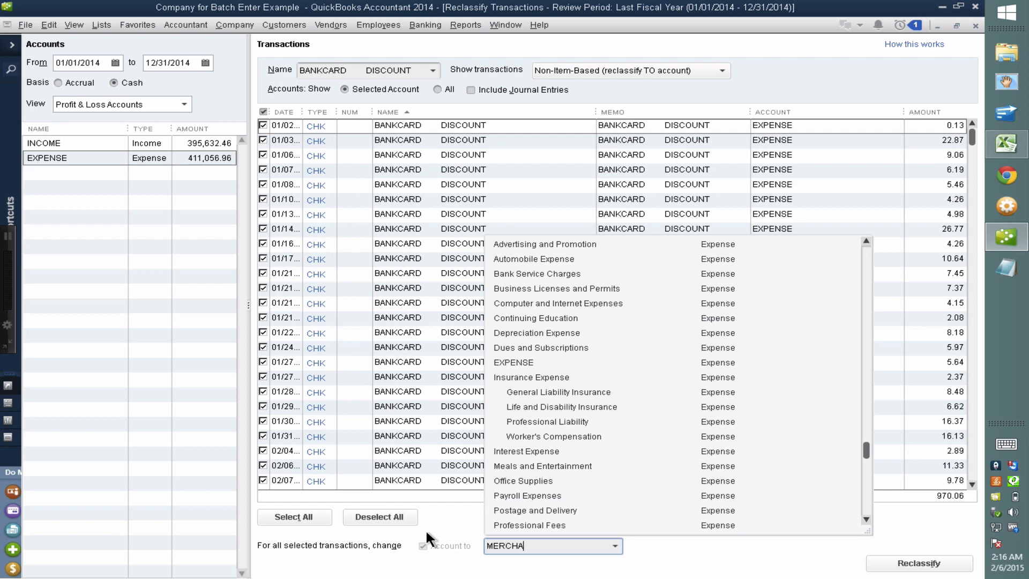
{"action": "type", "text": "NT FEES"}
{"action": "key", "text": "Tab"}
{"action": "key", "text": "Return"}
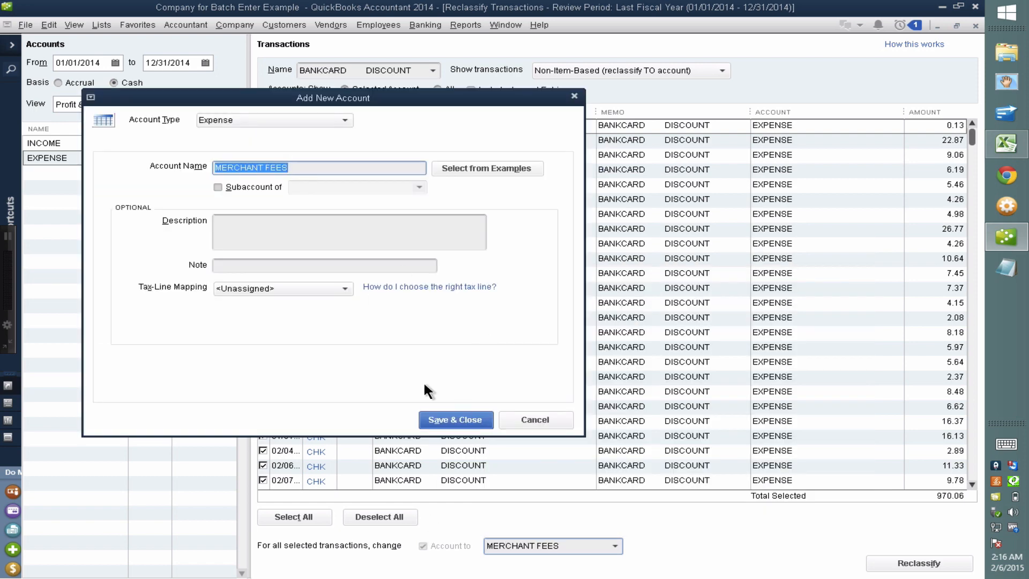
{"action": "left_click", "coordinate": [462, 420]}
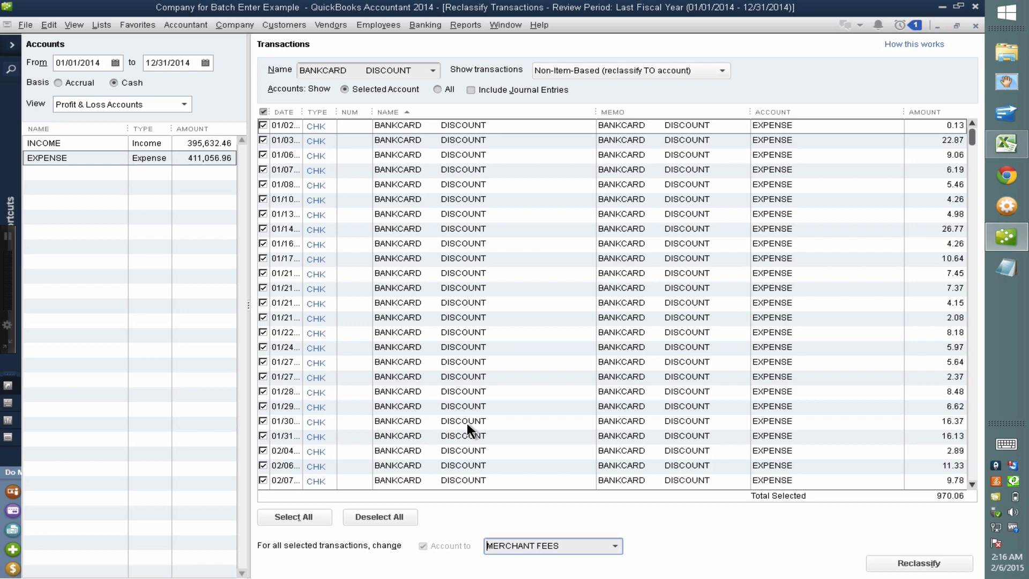
{"action": "left_click", "coordinate": [919, 555]}
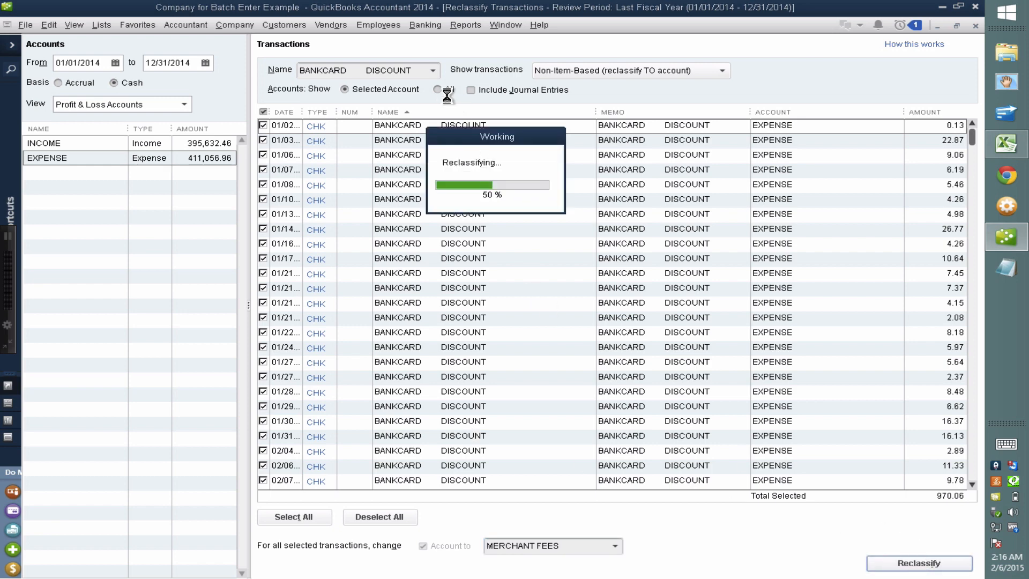
{"action": "left_click", "coordinate": [433, 70]}
{"action": "scroll", "coordinate": [520, 139], "scroll_direction": "up", "scroll_amount": 10}
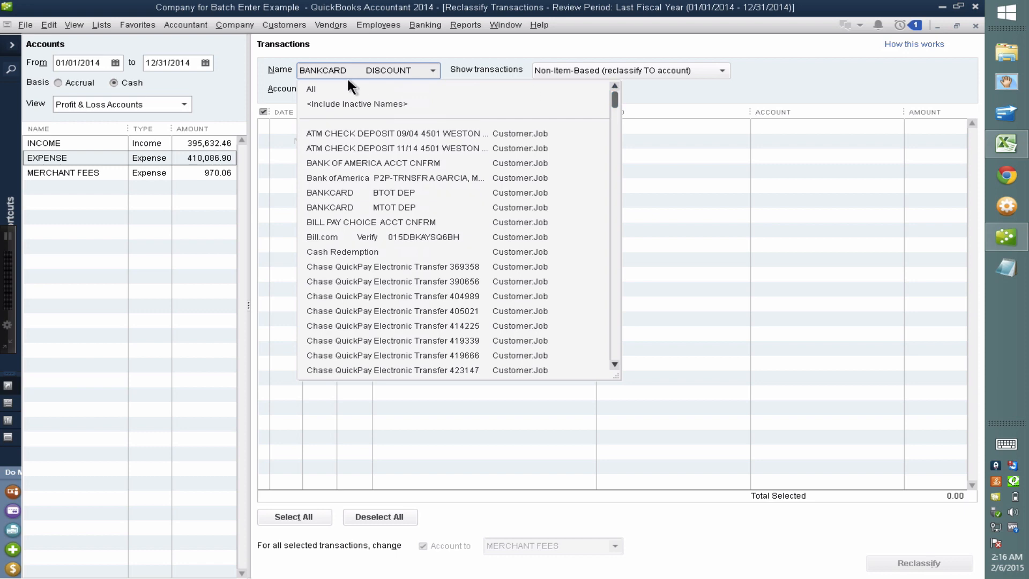
Show expense transactions for all names and mark the twelve COSTCO purchases
{"action": "left_click", "coordinate": [343, 88]}
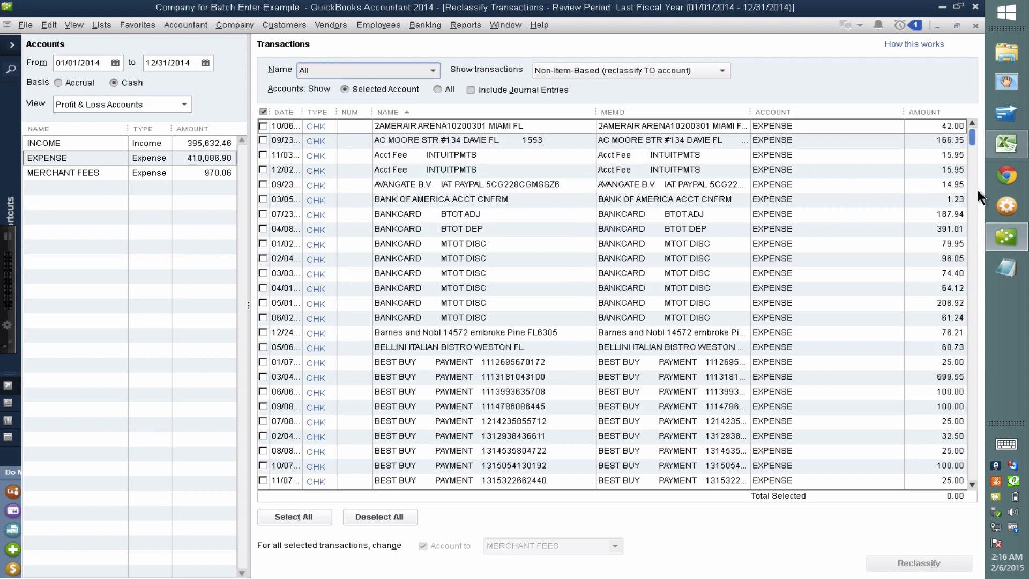
{"action": "mouse_move", "coordinate": [971, 135]}
{"action": "left_mouse_down"}
{"action": "mouse_move", "coordinate": [965, 261]}
{"action": "mouse_move", "coordinate": [965, 154]}
{"action": "left_mouse_up"}
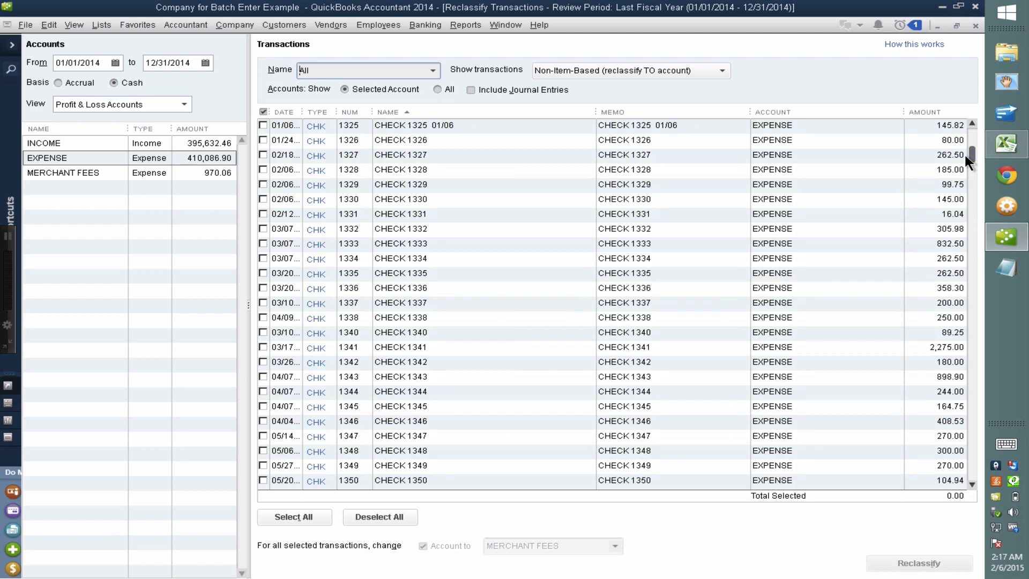
{"action": "left_click_drag", "start_coordinate": [967, 152], "coordinate": [972, 212]}
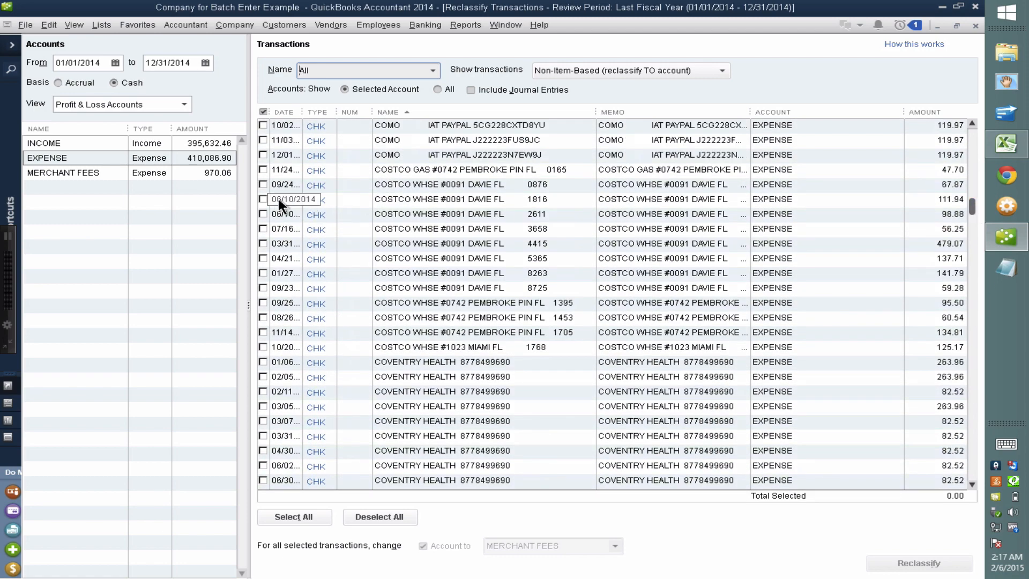
{"action": "left_click", "coordinate": [263, 184]}
{"action": "left_click", "coordinate": [263, 199]}
{"action": "left_click", "coordinate": [263, 214]}
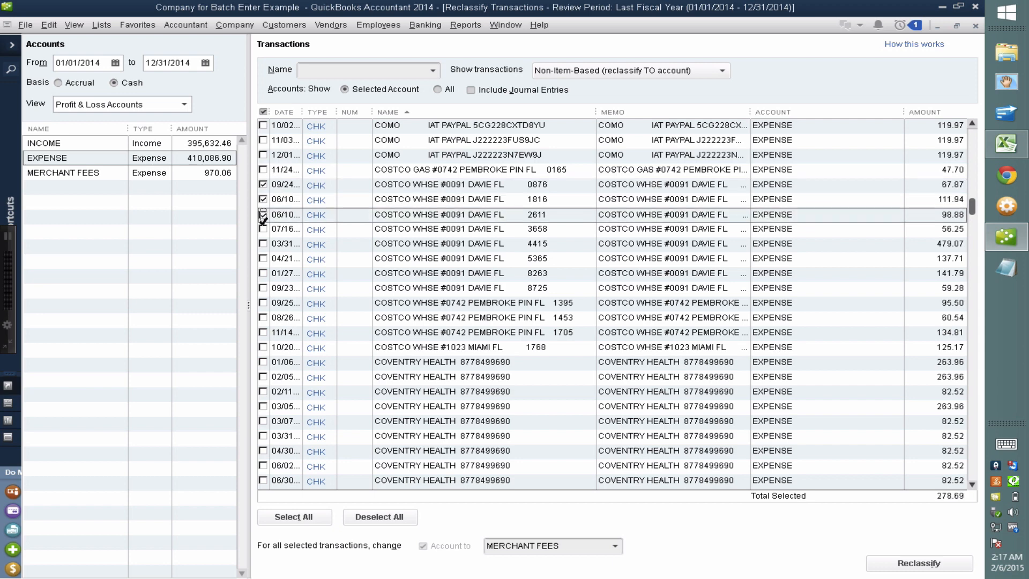
{"action": "left_click", "coordinate": [263, 230]}
{"action": "left_click", "coordinate": [263, 244]}
{"action": "left_click", "coordinate": [264, 259]}
{"action": "left_click", "coordinate": [263, 273]}
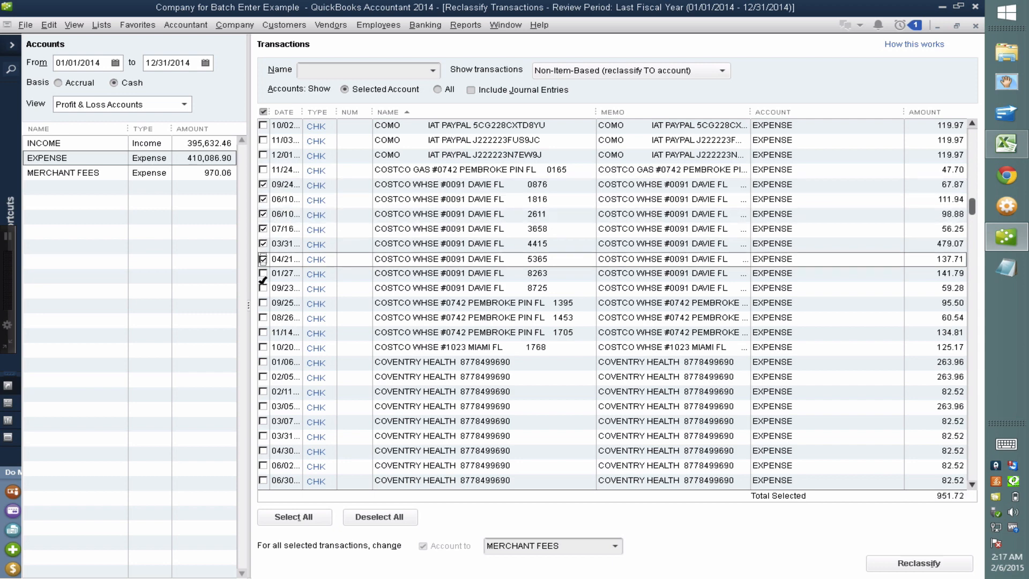
{"action": "left_click", "coordinate": [263, 288]}
{"action": "left_click", "coordinate": [263, 303]}
{"action": "left_click", "coordinate": [263, 317]}
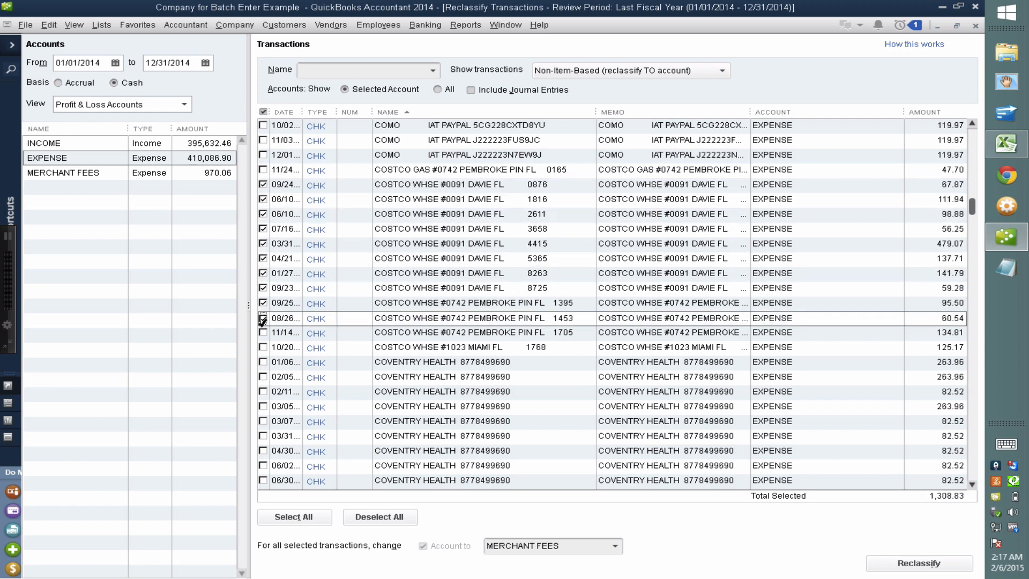
{"action": "left_click", "coordinate": [264, 332]}
{"action": "left_click", "coordinate": [263, 347]}
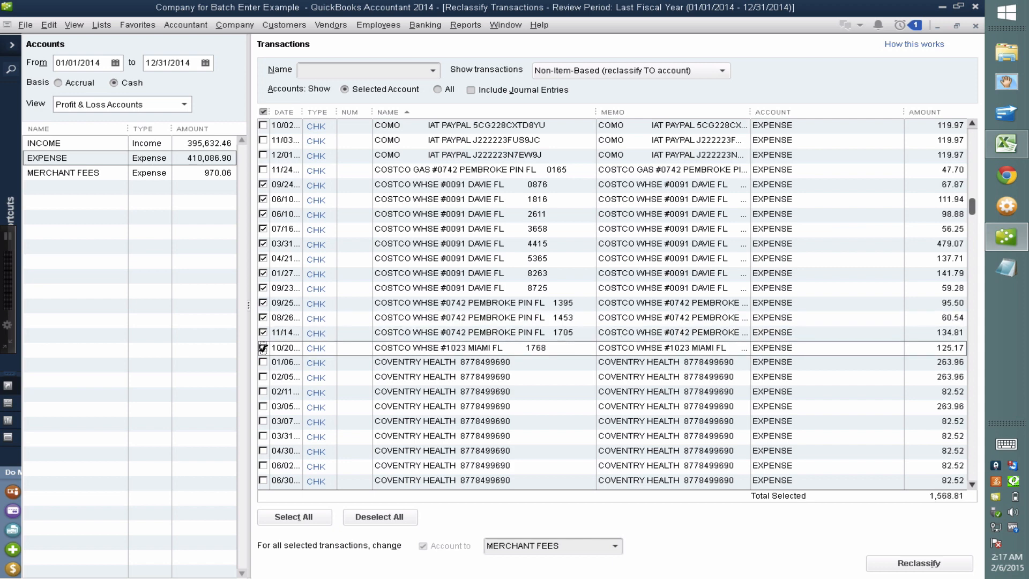
Reclassify the marked Costco purchases, totalling 1,568.81, to Office Supplies
{"action": "left_click", "coordinate": [560, 537]}
{"action": "type", "text": "Office Supplies"}
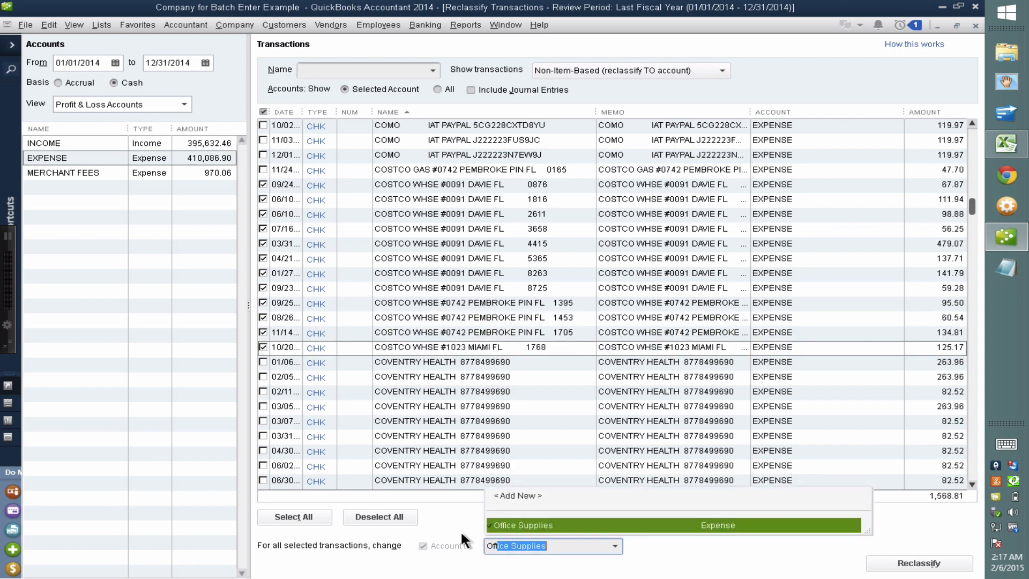
{"action": "left_click", "coordinate": [514, 525]}
{"action": "left_click", "coordinate": [916, 563]}
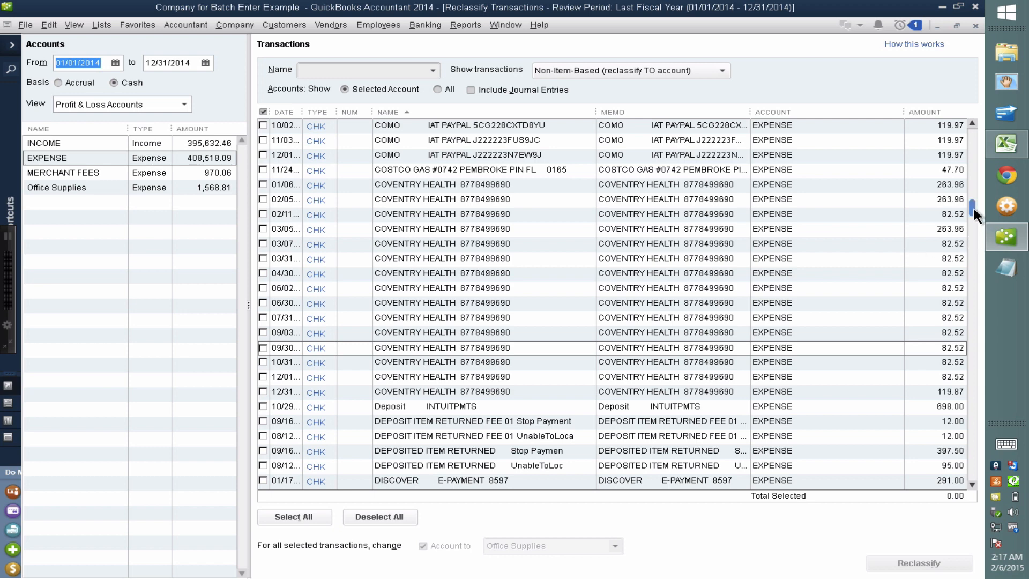
{"action": "scroll", "coordinate": [973, 207], "scroll_direction": "down", "scroll_amount": 1}
{"action": "left_click_drag", "start_coordinate": [972, 206], "coordinate": [973, 211]}
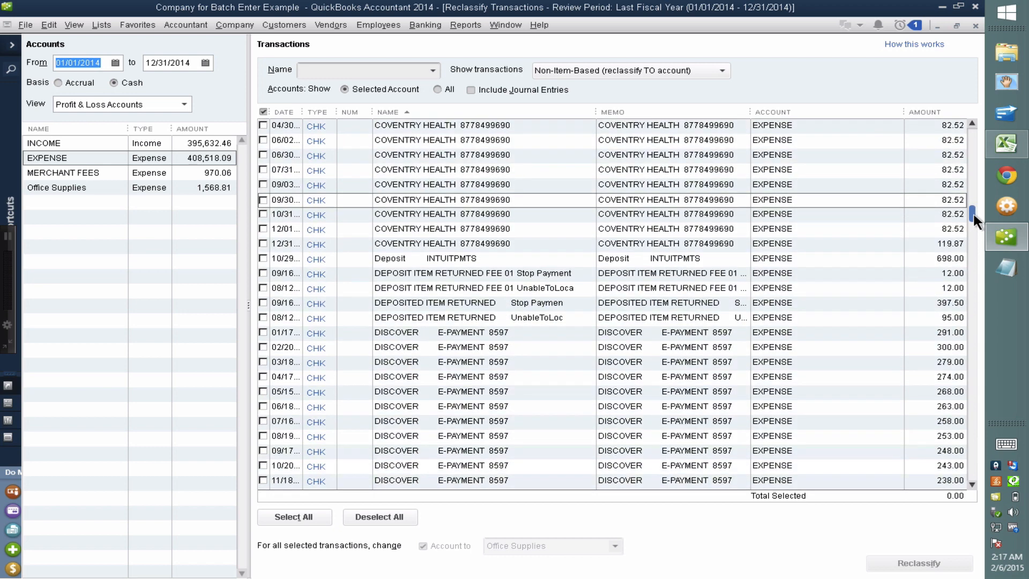
Run the Profit & Loss Standard report with the date range set to All
{"action": "left_click", "coordinate": [475, 23]}
{"action": "mouse_move", "coordinate": [510, 110]}
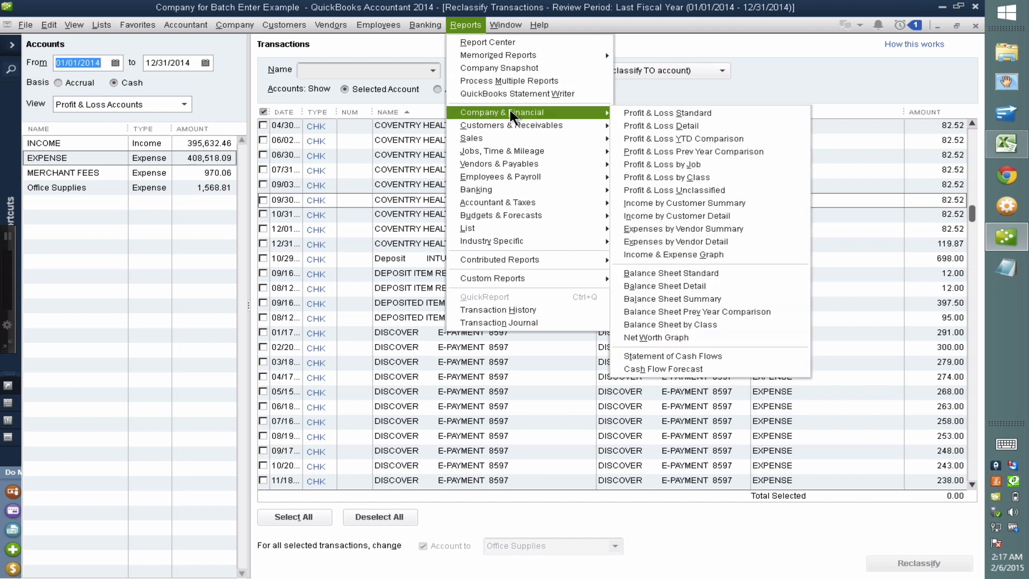
{"action": "left_click", "coordinate": [646, 113]}
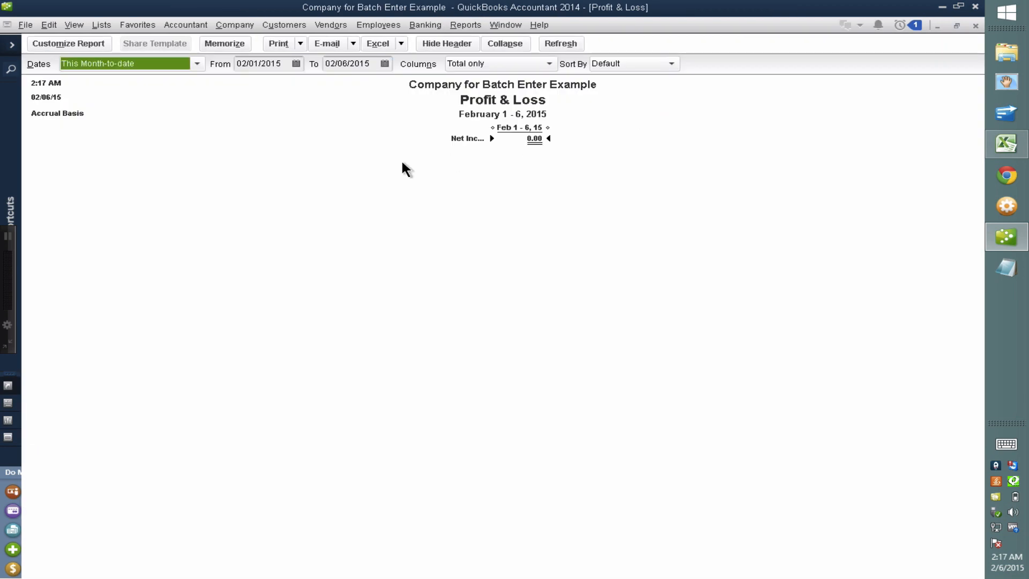
{"action": "key", "text": "a"}
{"action": "left_click", "coordinate": [615, 257]}
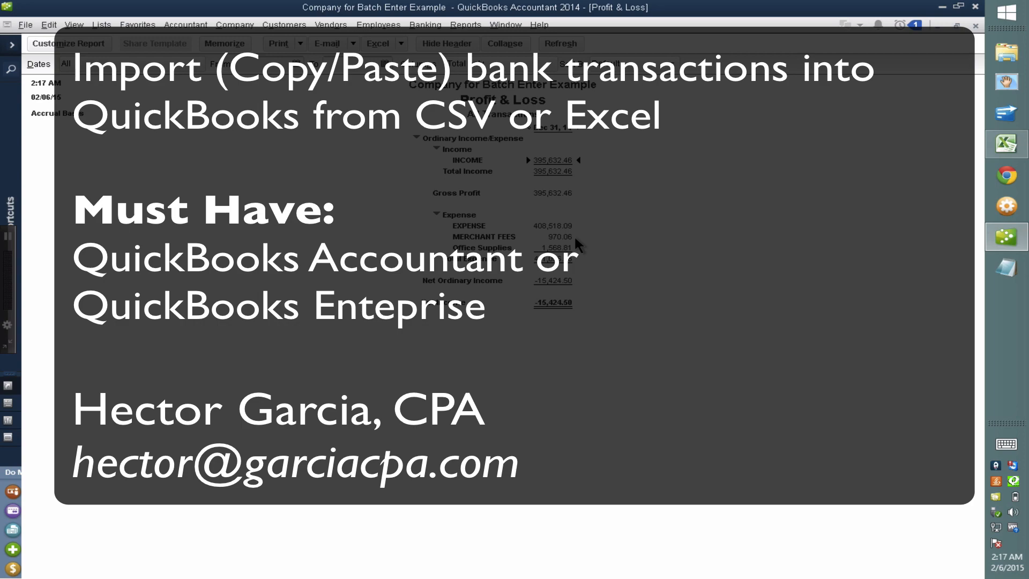
Switch to the Mac desktop and stop the ScreenFlow recording from its menu-bar menu
{"action": "key", "text": "ctrl+Left"}
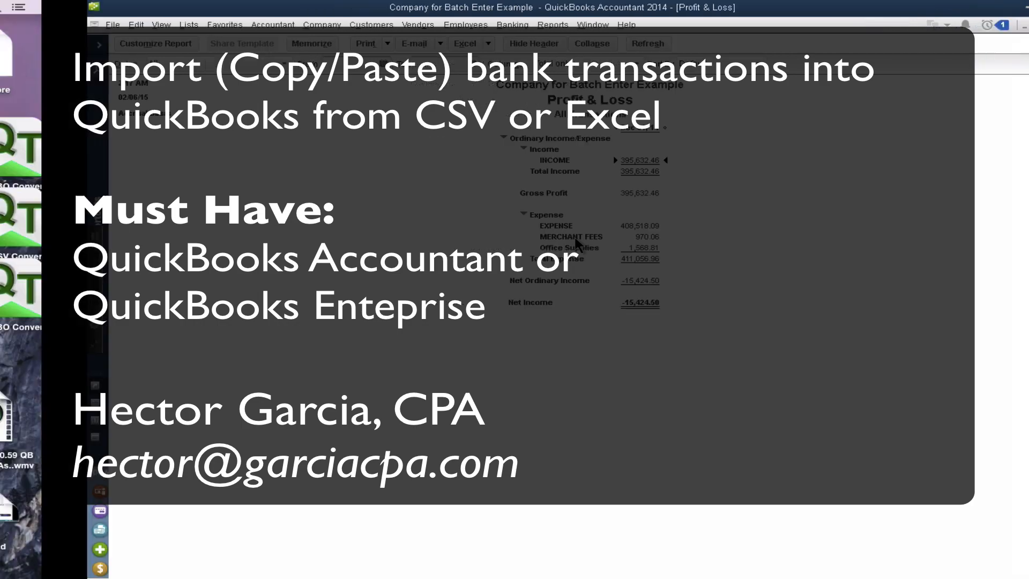
{"action": "left_click", "coordinate": [765, 4]}
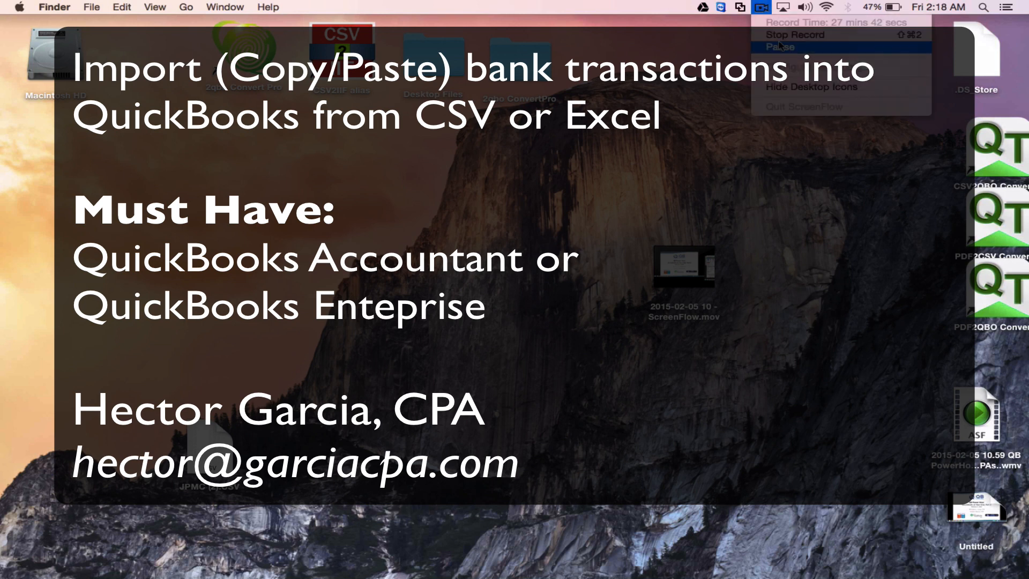
{"action": "left_click", "coordinate": [779, 35]}
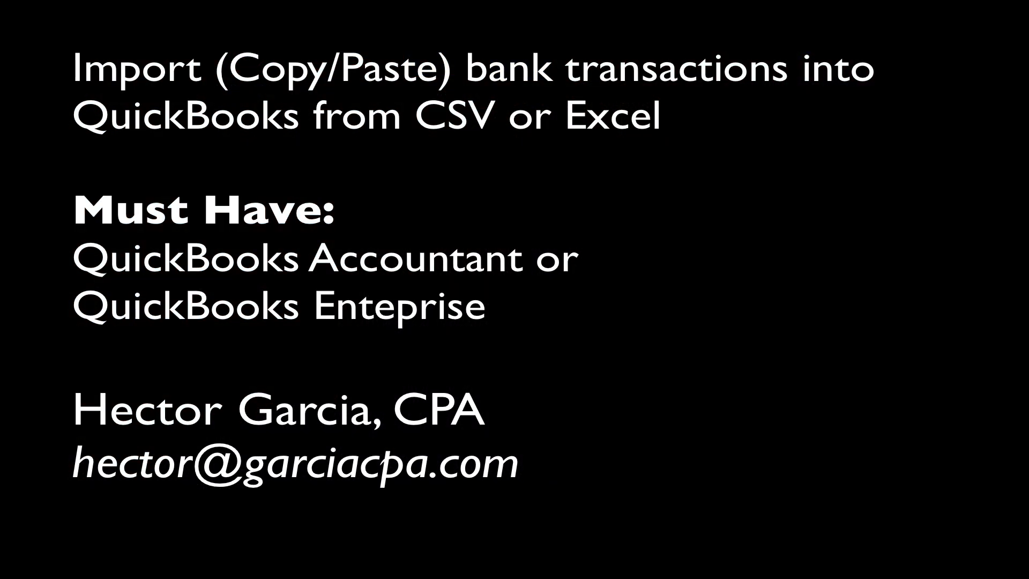